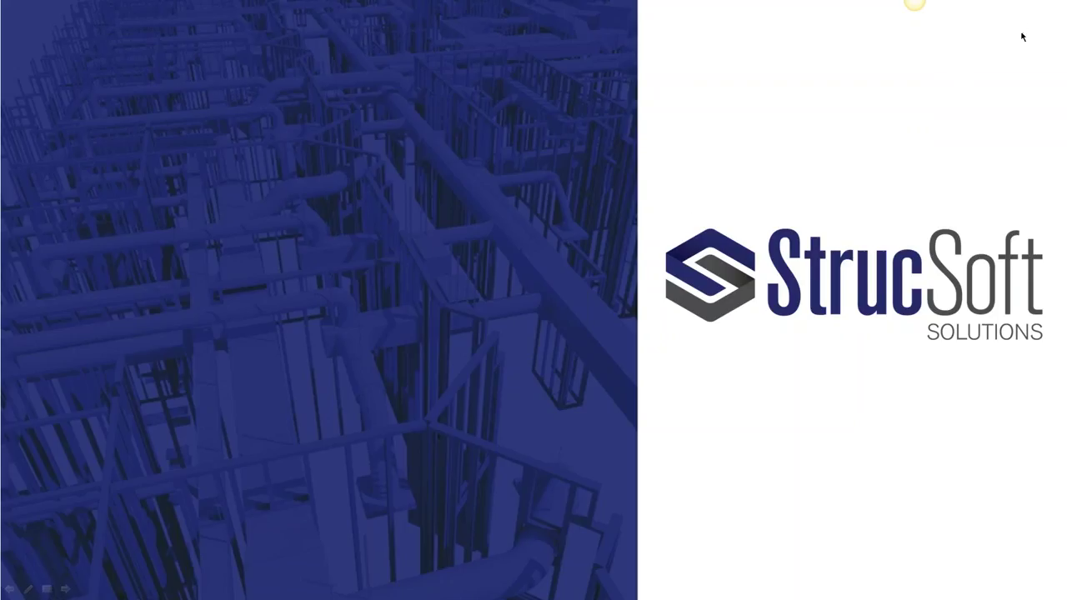
# Advance from the title slide to the 'MWF: The complete framing solution in Revit' slide.
pyautogui.click(795, 74)
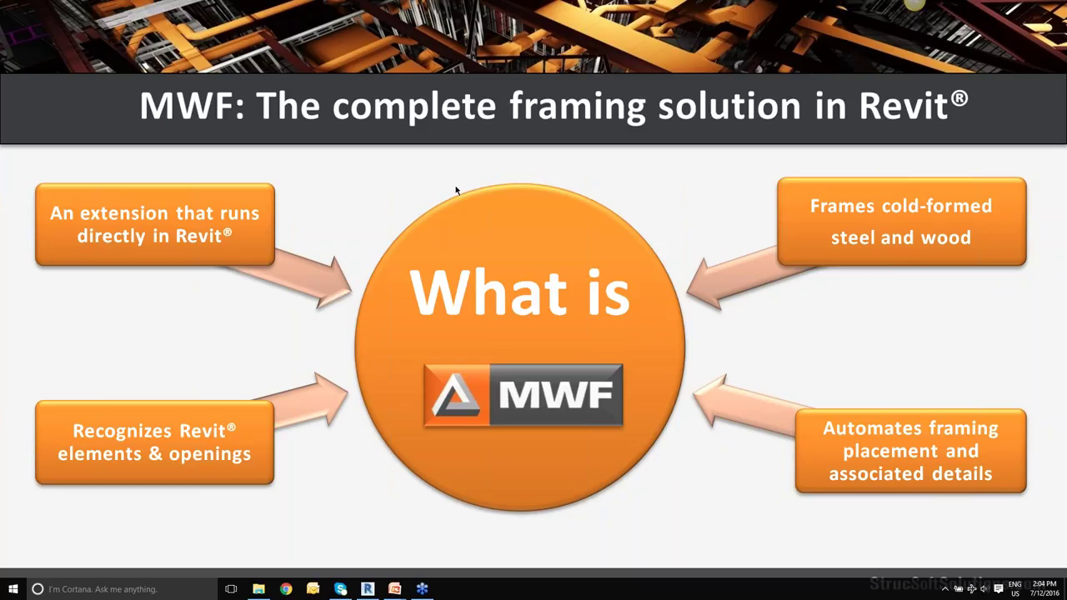
# Run the slideshow full screen from the start and advance to the 'Why MWF?' slide.
pyautogui.press('F5')
pyautogui.press('Right')
pyautogui.press('Right')
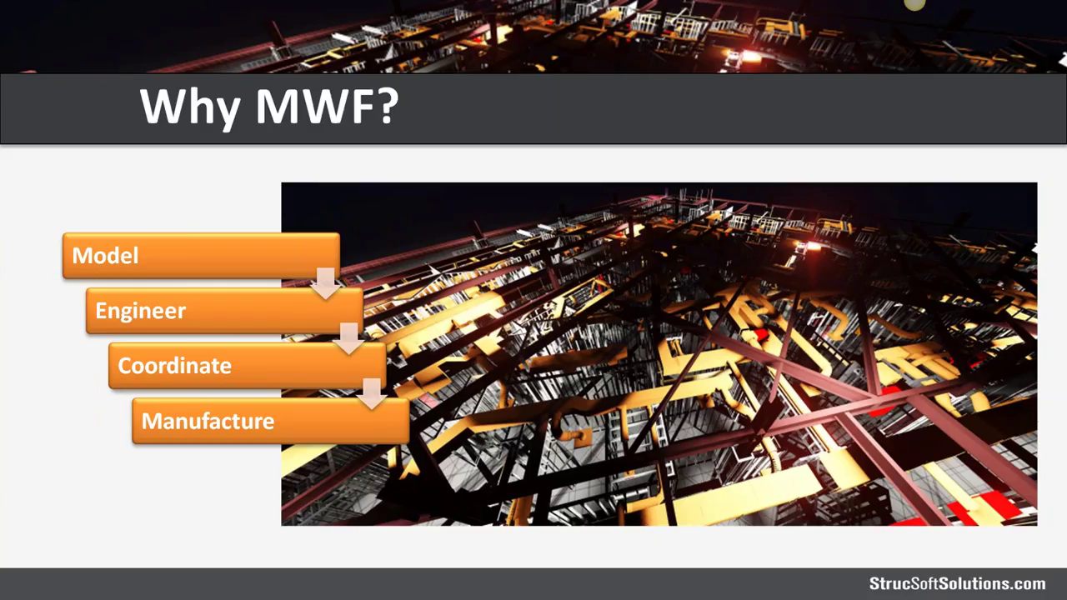
# Step past the 'Who uses MWF how?' table and photo slides to 'MWF modules'.
pyautogui.press('Right')
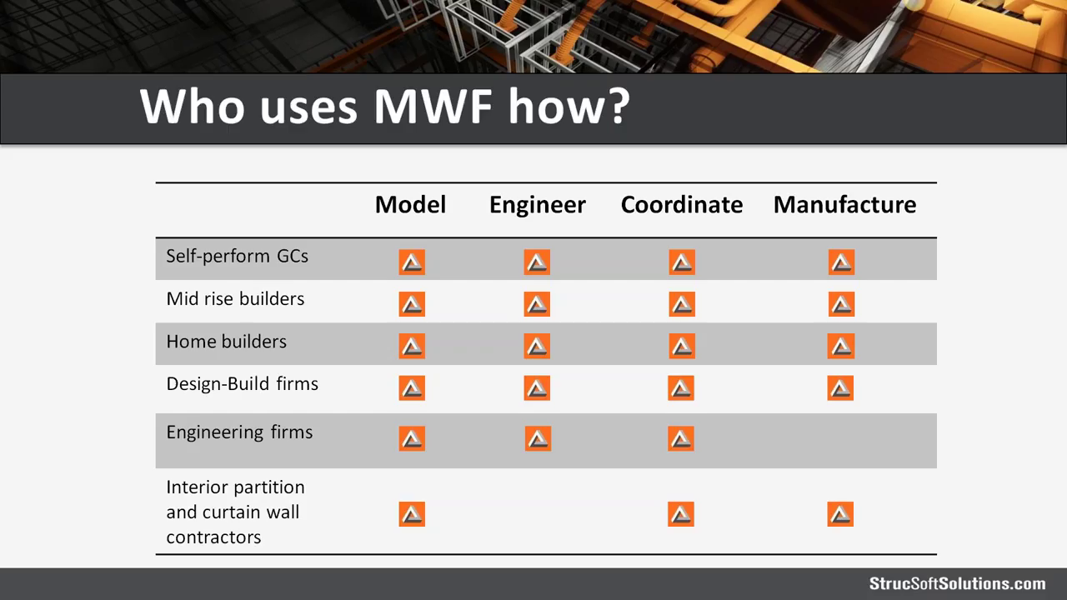
pyautogui.press('Right')
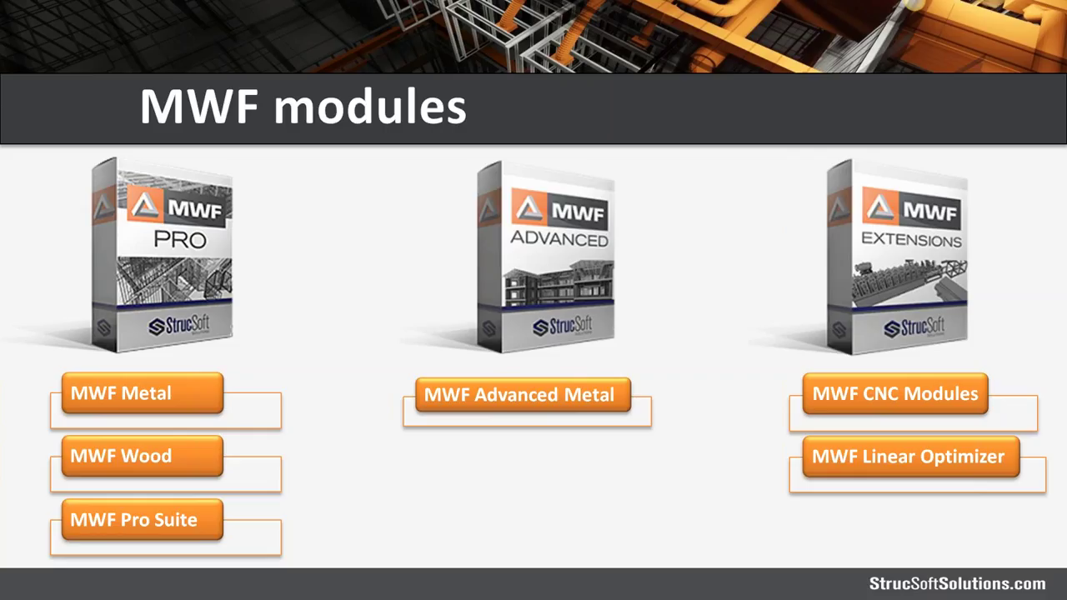
# Advance from the modules slide to the closing StrucSoft Solutions logo slide.
pyautogui.click(914, 4)
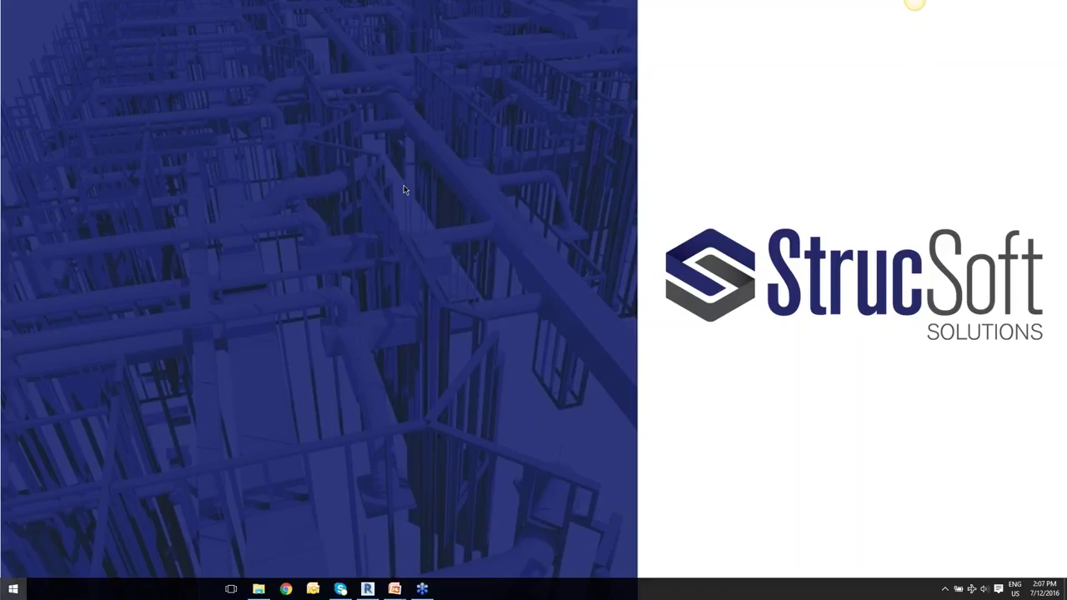
# Exit the slideshow and switch to the 2017-Steel Truss Webinar project in Revit.
pyautogui.press('super')
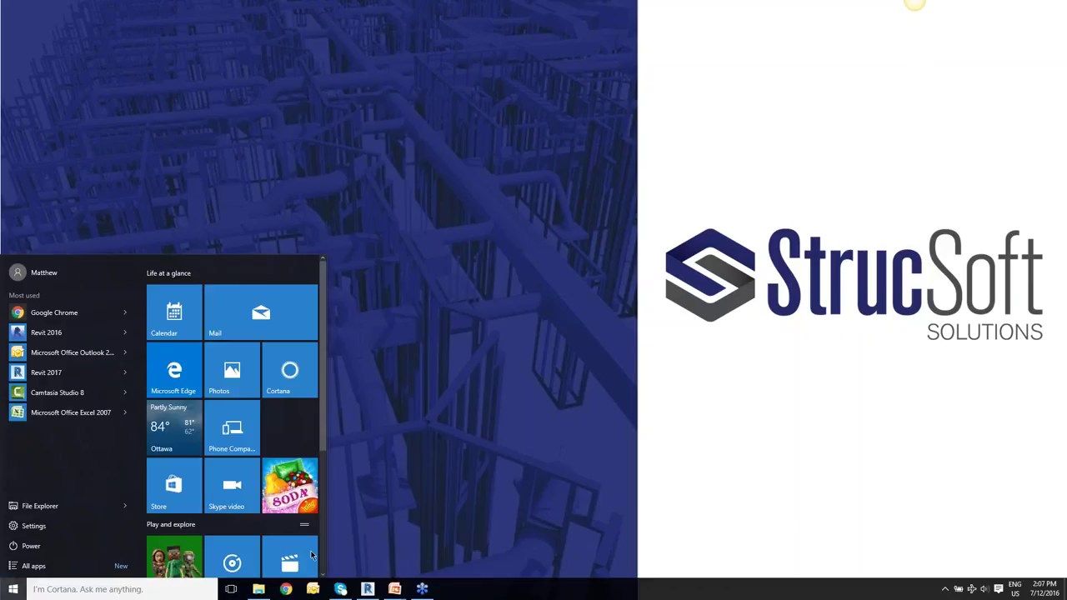
pyautogui.click(368, 589)
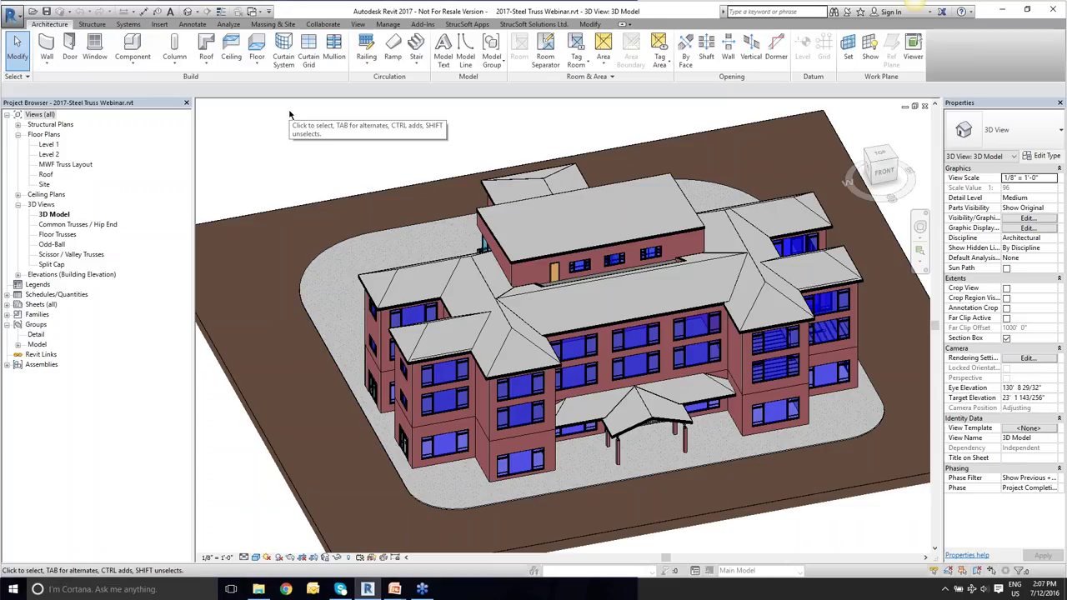
# Detach the MWF Pro Truss panel from the StrucSoft Solutions Ltd. tab into a floating panel.
pyautogui.click(538, 24)
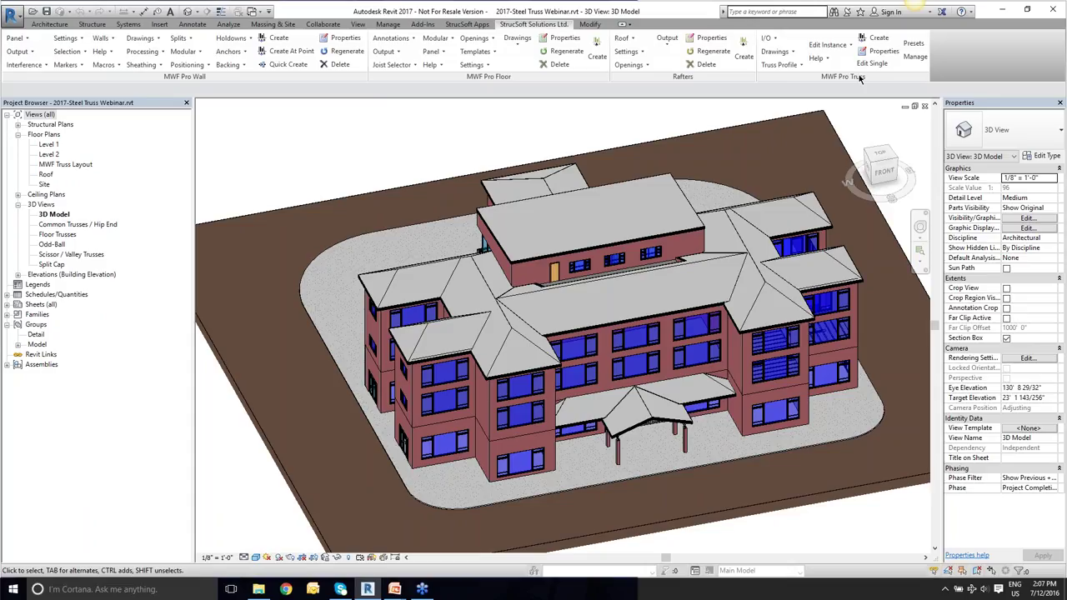
pyautogui.moveTo(860, 77); pyautogui.dragTo(310, 161)
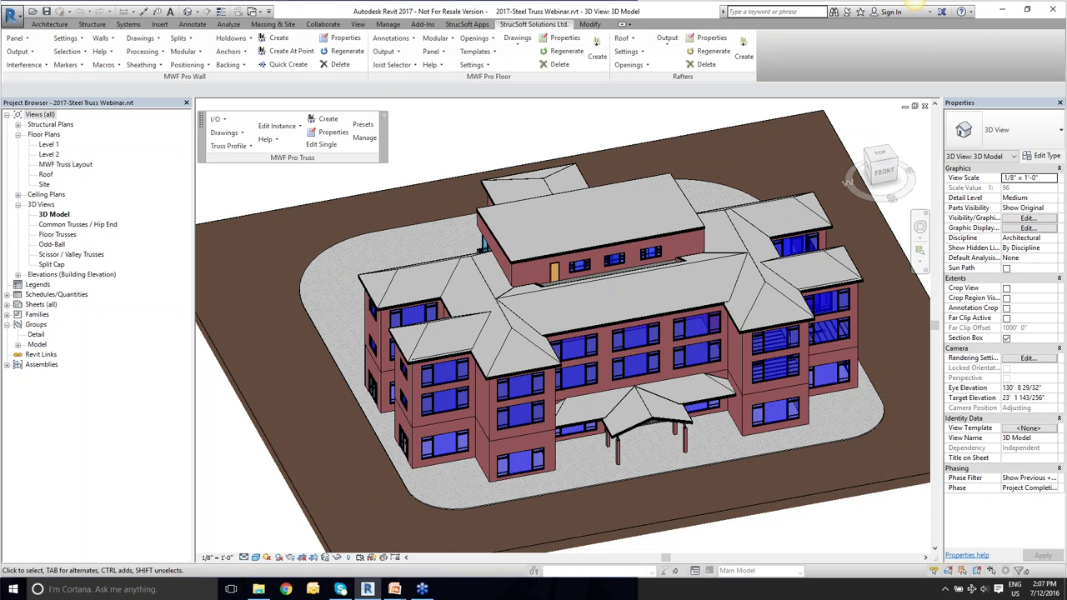
pyautogui.click(321, 209)
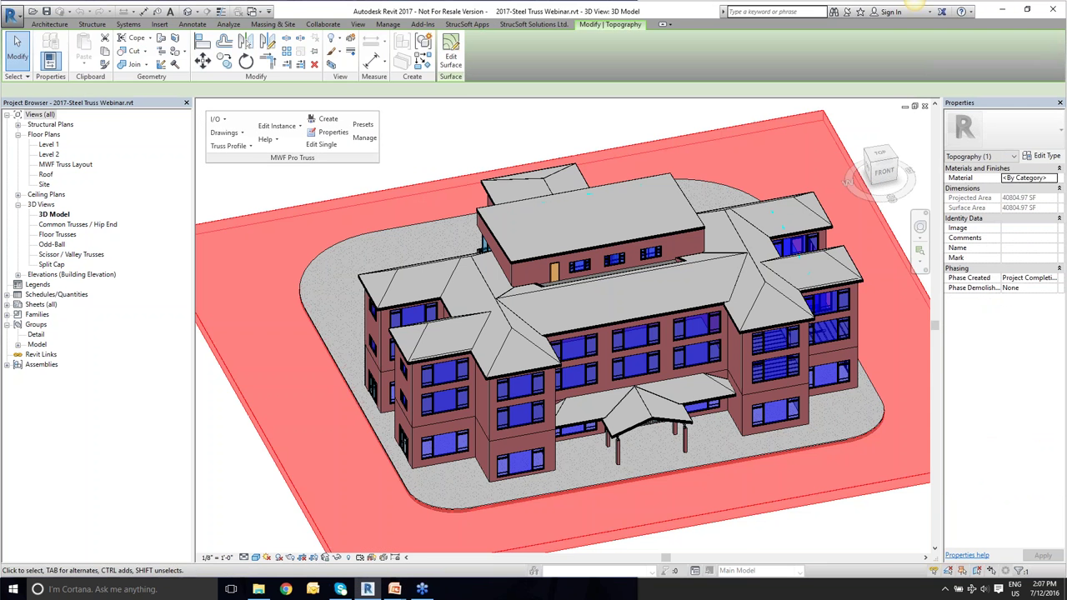
pyautogui.keyDown('shift'); pyautogui.moveTo(533, 292); pyautogui.dragTo(333, 280, button='middle'); pyautogui.keyUp('shift')
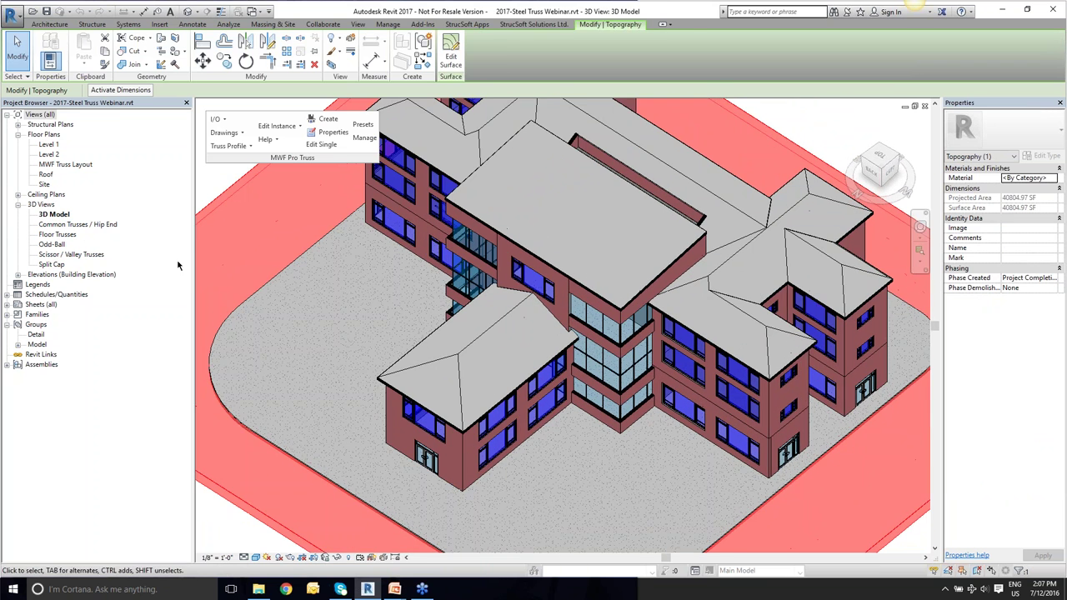
# Open the Common Trusses / Hip End 3D view and orbit to see the whole hip-roofed wing.
pyautogui.doubleClick(76, 225)
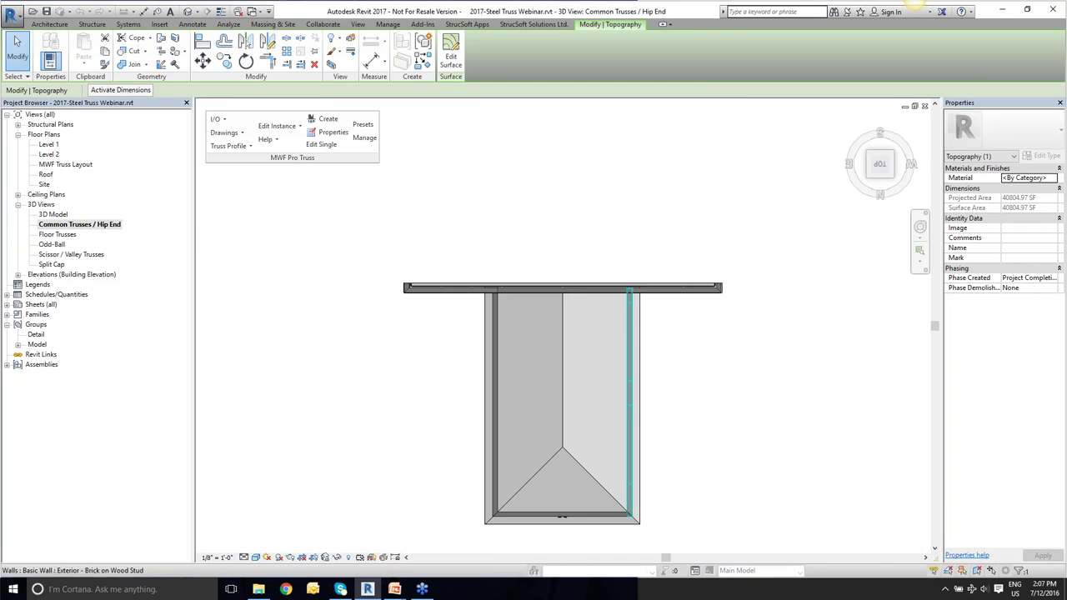
pyautogui.keyDown('shift'); pyautogui.moveTo(433, 183); pyautogui.dragTo(419, 250, button='middle'); pyautogui.keyUp('shift')
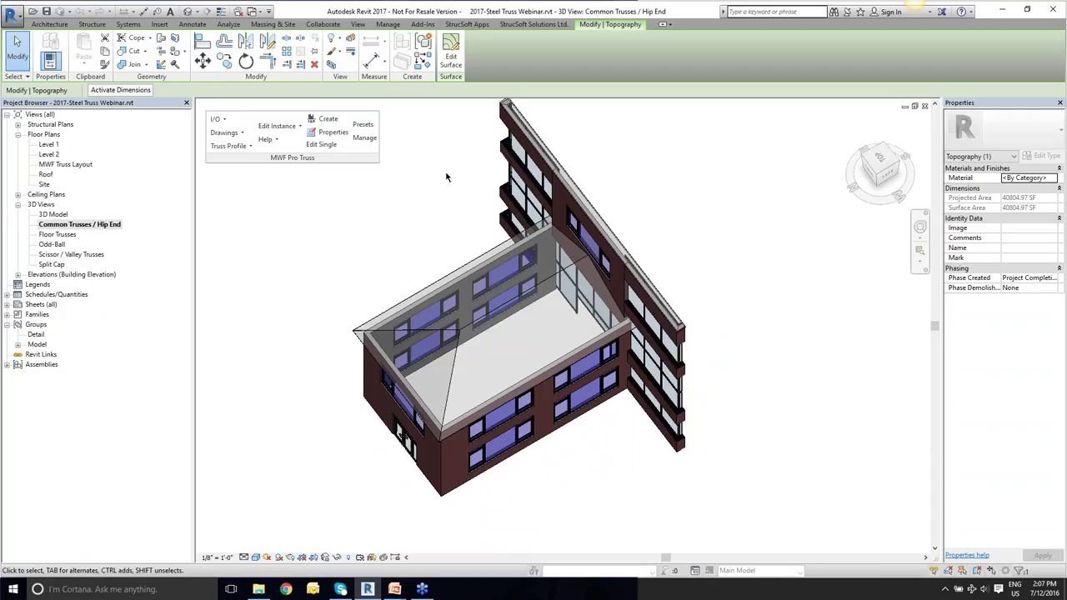
# In truss Presets General settings, keep Roof and LGS Back to back, and name the project 'Project X'.
pyautogui.click(364, 127)
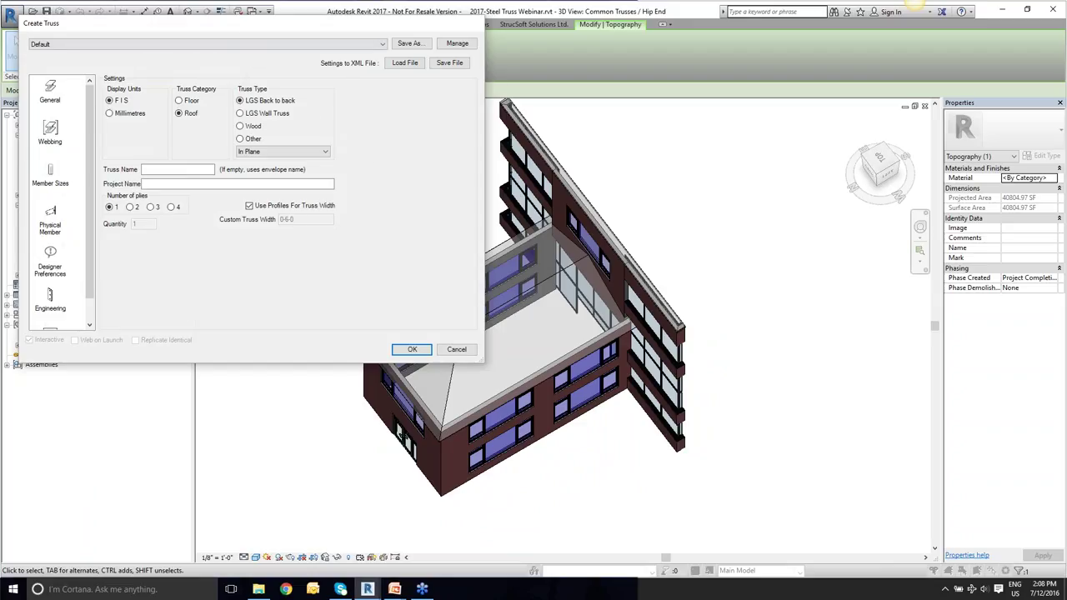
pyautogui.moveTo(238, 27); pyautogui.dragTo(521, 171)
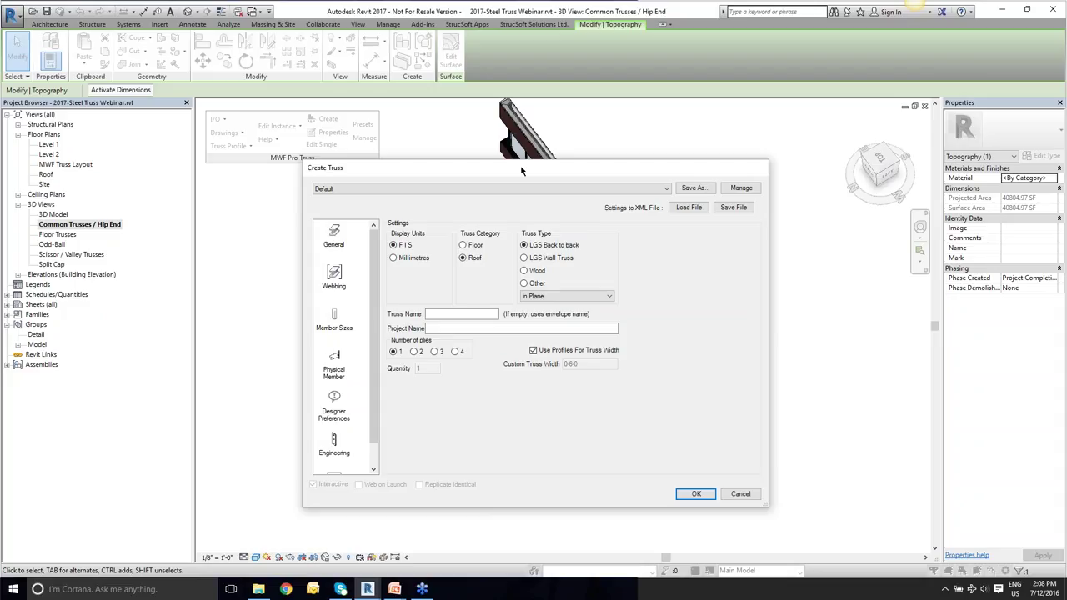
pyautogui.click(345, 230)
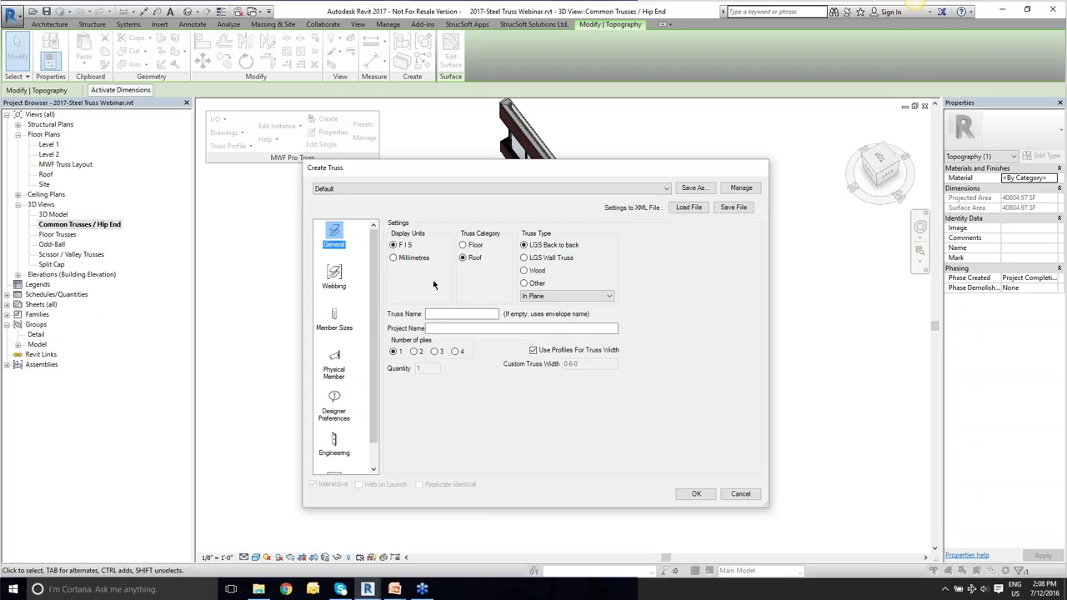
pyautogui.click(477, 248)
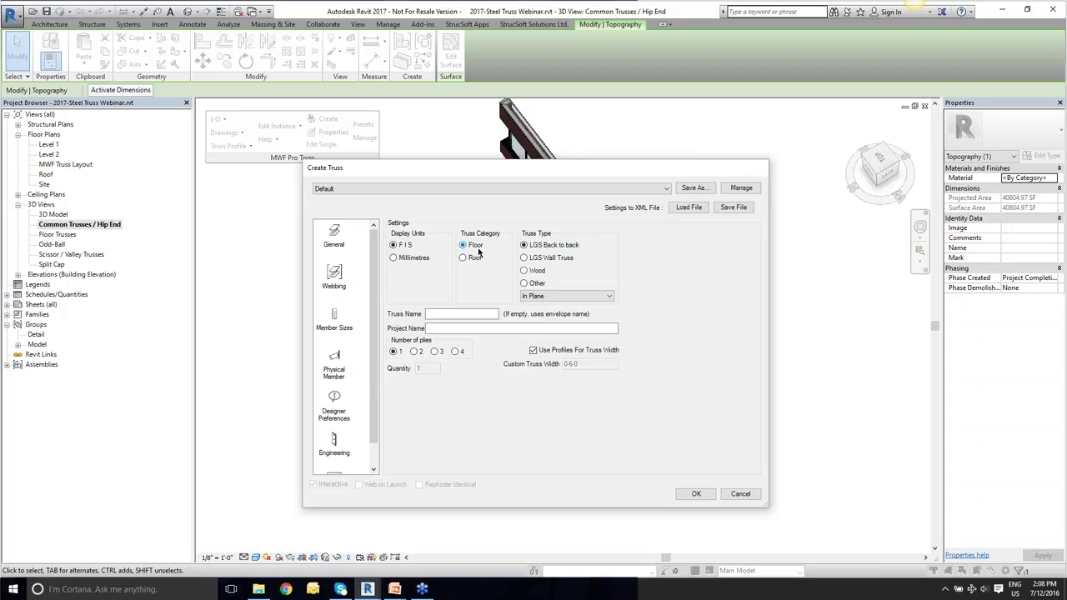
pyautogui.click(474, 261)
pyautogui.click(453, 312)
pyautogui.click(439, 327)
pyautogui.write('Project X')
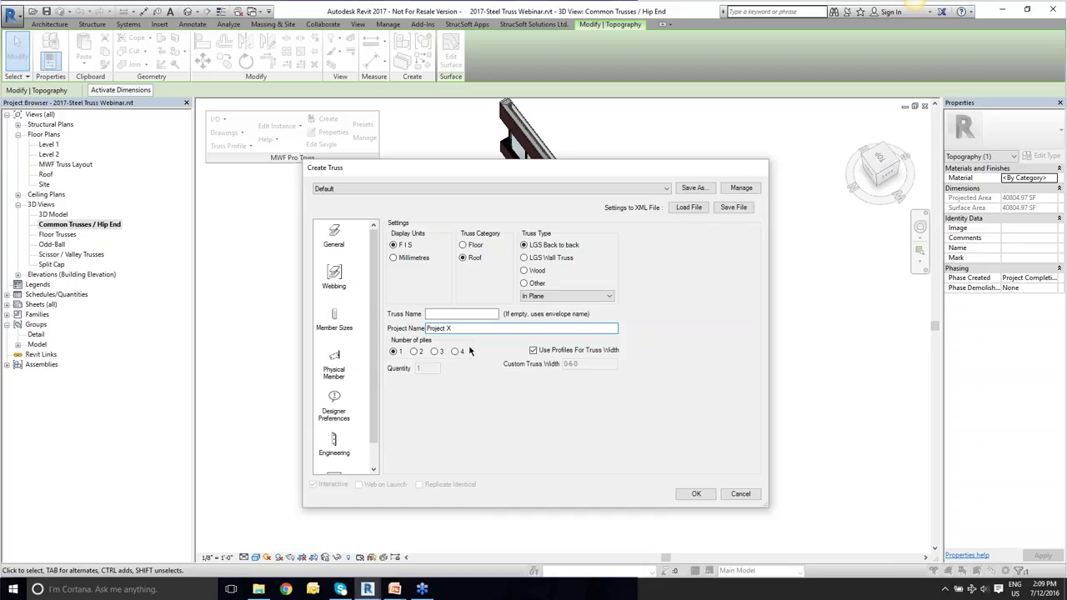
# Keep Webbing on In Tension diagonals and Equal Intersection verticals, then select the top max spacing value.
pyautogui.click(340, 279)
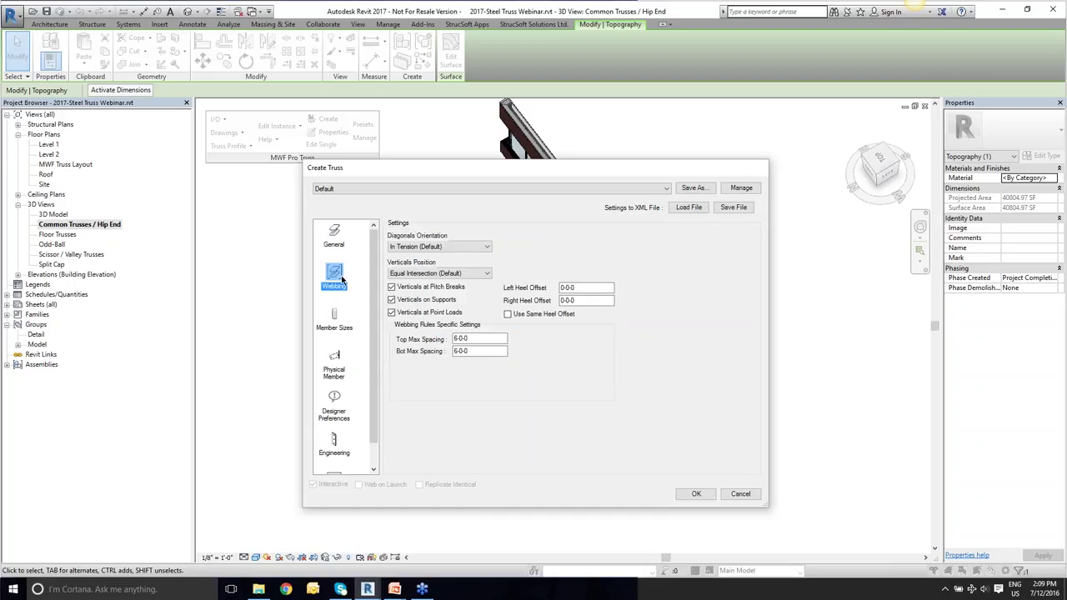
pyautogui.click(463, 247)
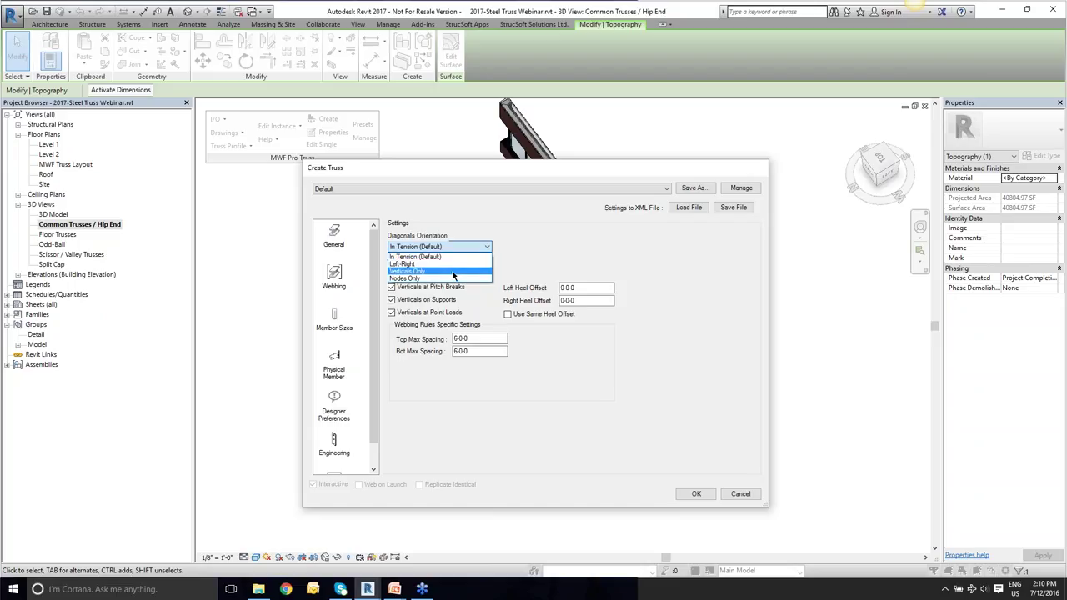
pyautogui.click(447, 256)
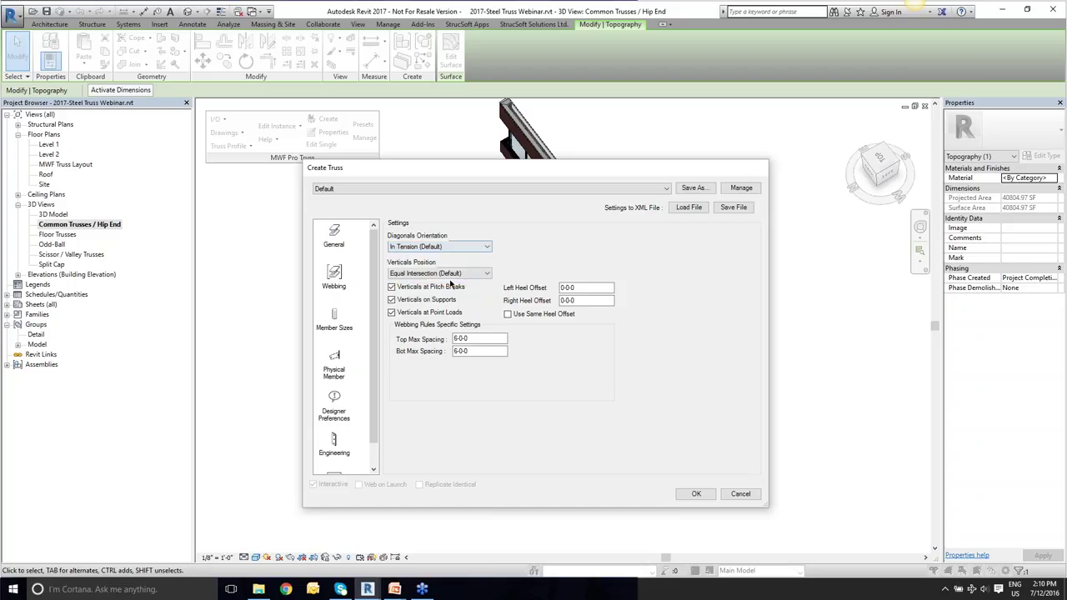
pyautogui.click(450, 274)
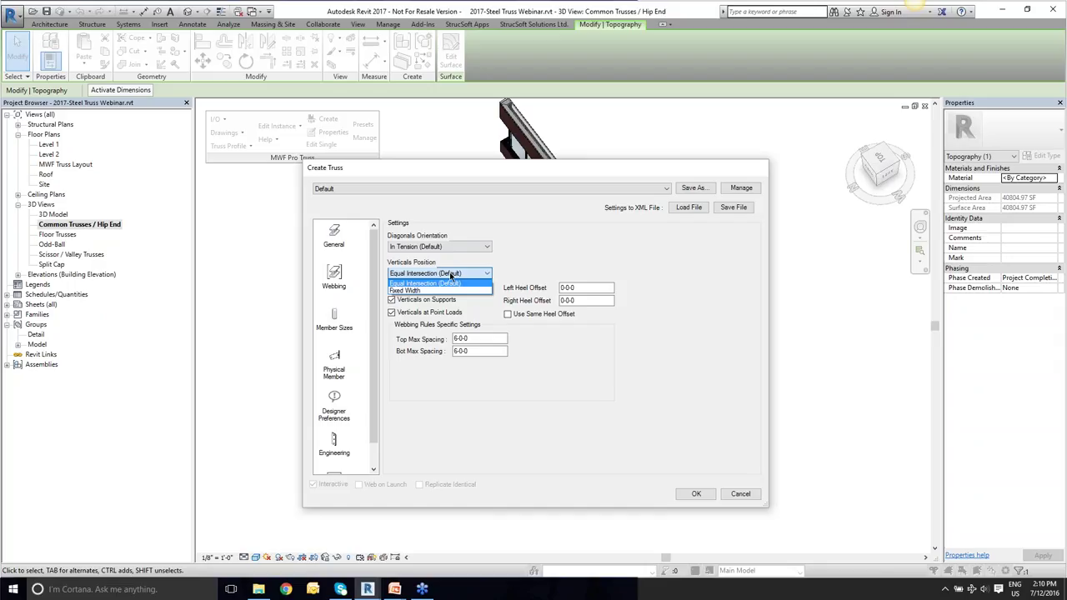
pyautogui.click(503, 274)
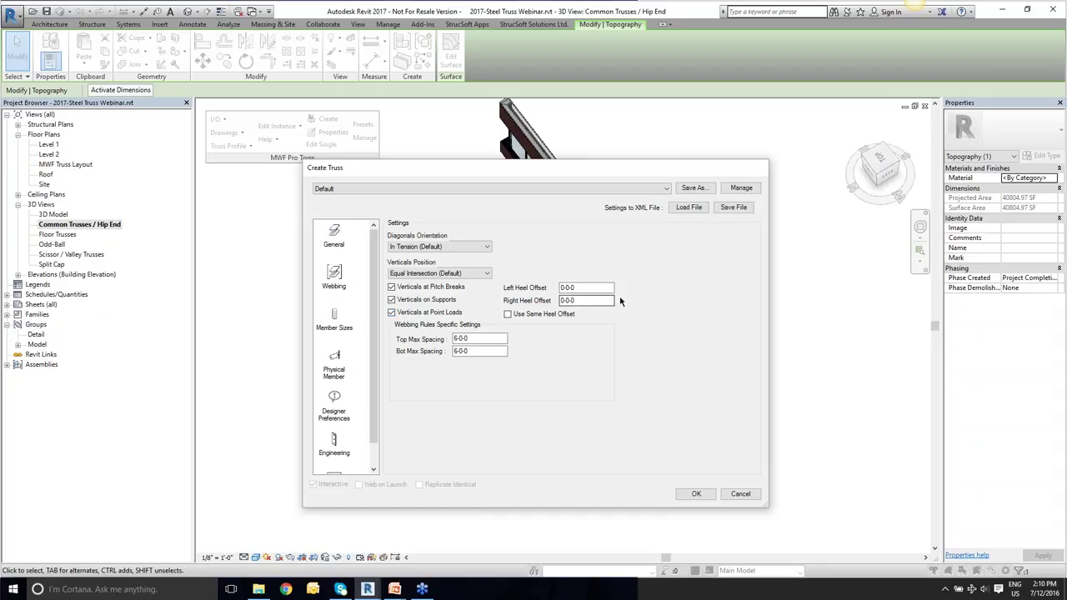
pyautogui.moveTo(474, 339); pyautogui.dragTo(404, 350)
# In Member Sizes, delete the first batch of Filtered top chord sections from Available Sections.
pyautogui.click(338, 327)
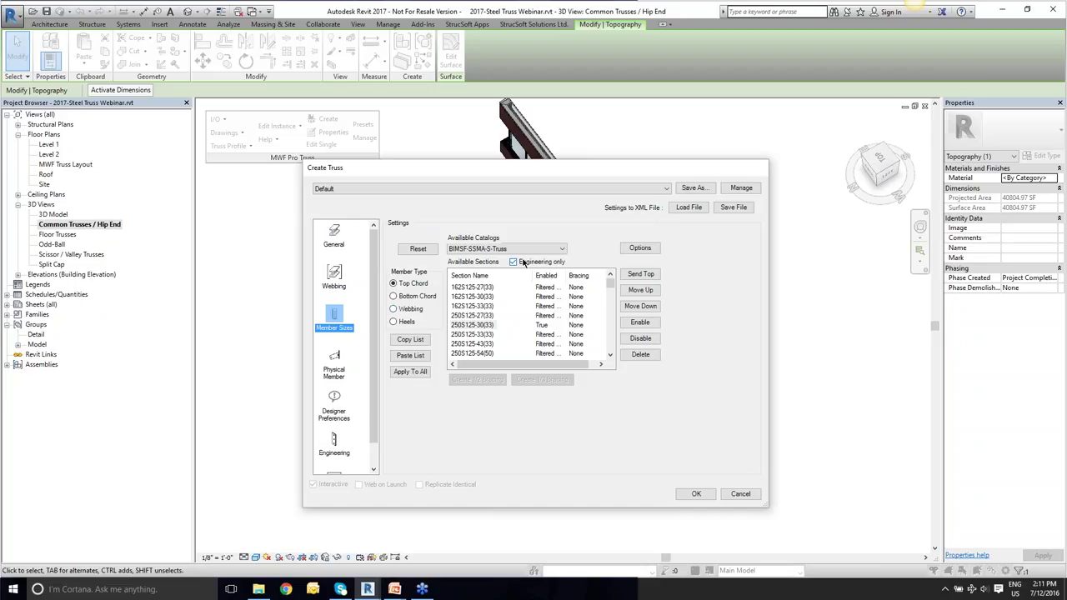
pyautogui.click(523, 262)
pyautogui.click(522, 262)
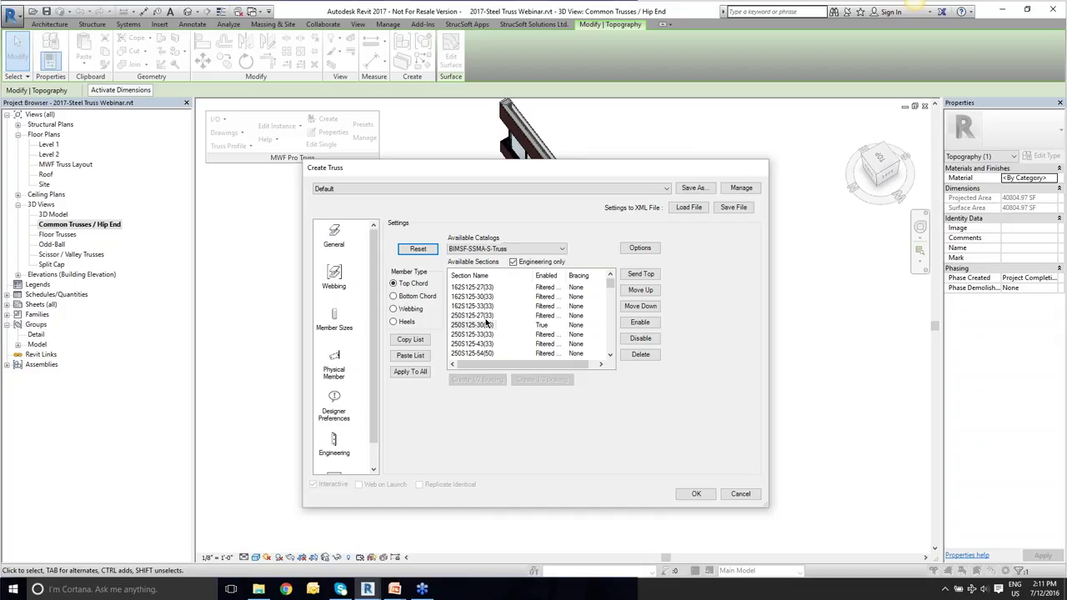
pyautogui.click(481, 288)
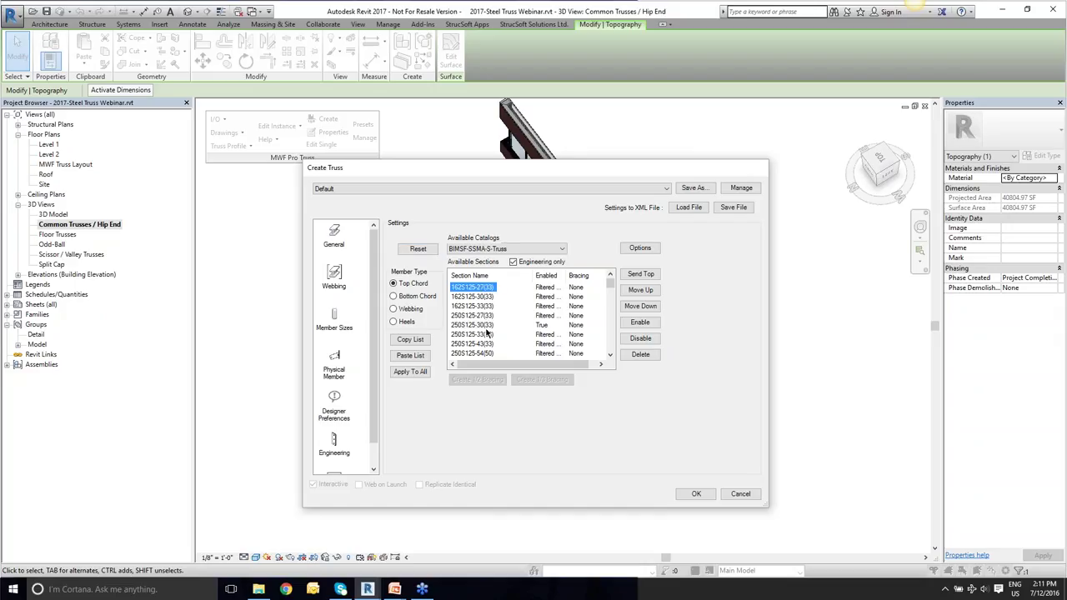
pyautogui.moveTo(608, 287); pyautogui.dragTo(597, 315)
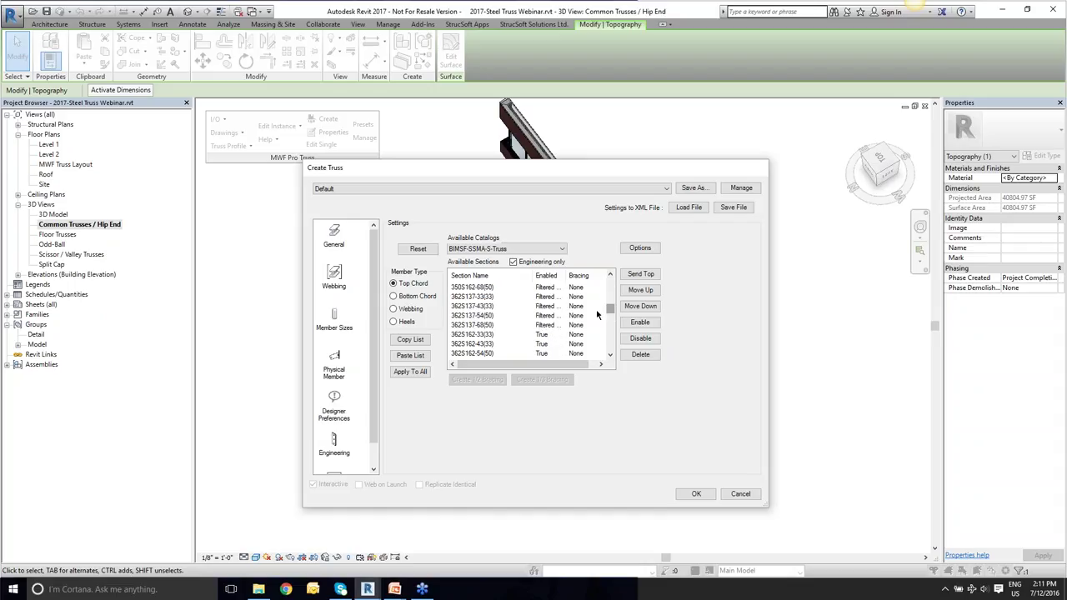
pyautogui.keyDown('shift'); pyautogui.click(475, 324); pyautogui.keyUp('shift')
pyautogui.click(640, 354)
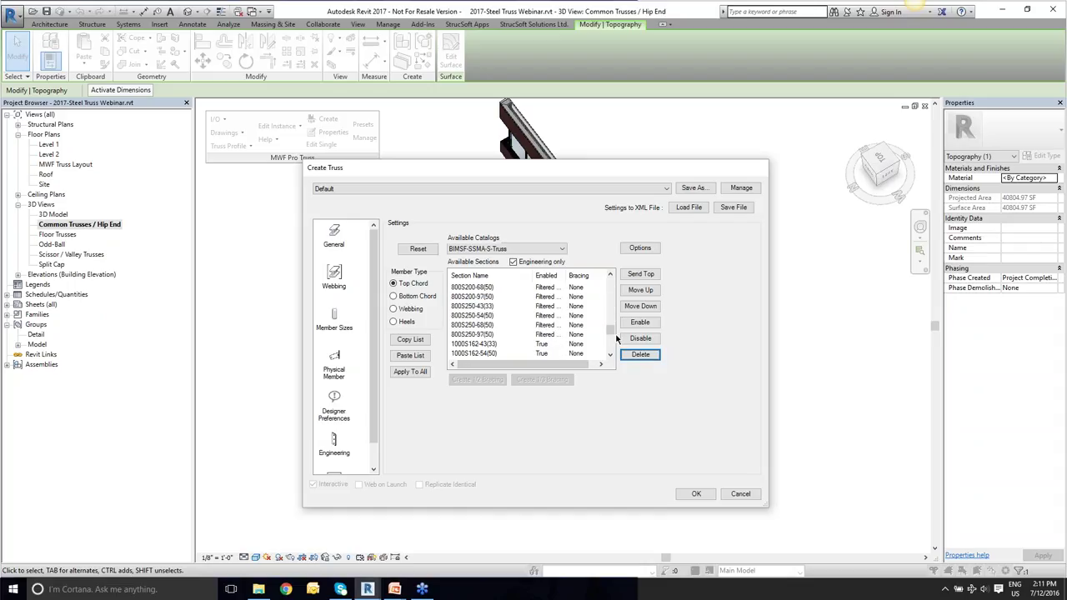
pyautogui.moveTo(617, 336)
pyautogui.mouseDown()
pyautogui.moveTo(619, 316)
pyautogui.moveTo(624, 348)
pyautogui.mouseUp()
pyautogui.scroll(-1, 533, 321)
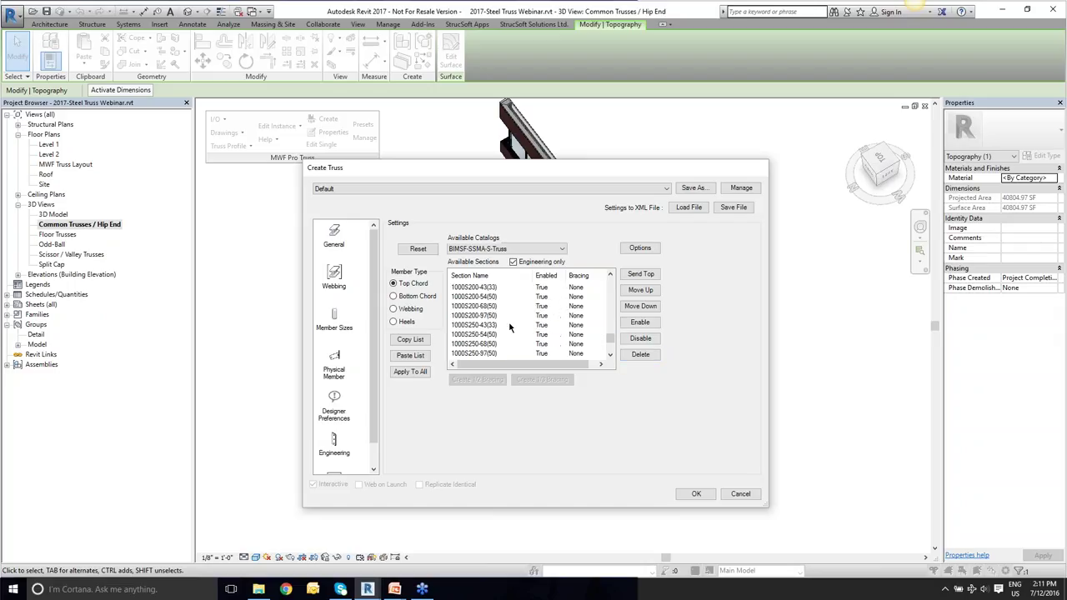
pyautogui.scroll(3, 500, 345)
pyautogui.scroll(3, 490, 325)
pyautogui.scroll(3, 489, 325)
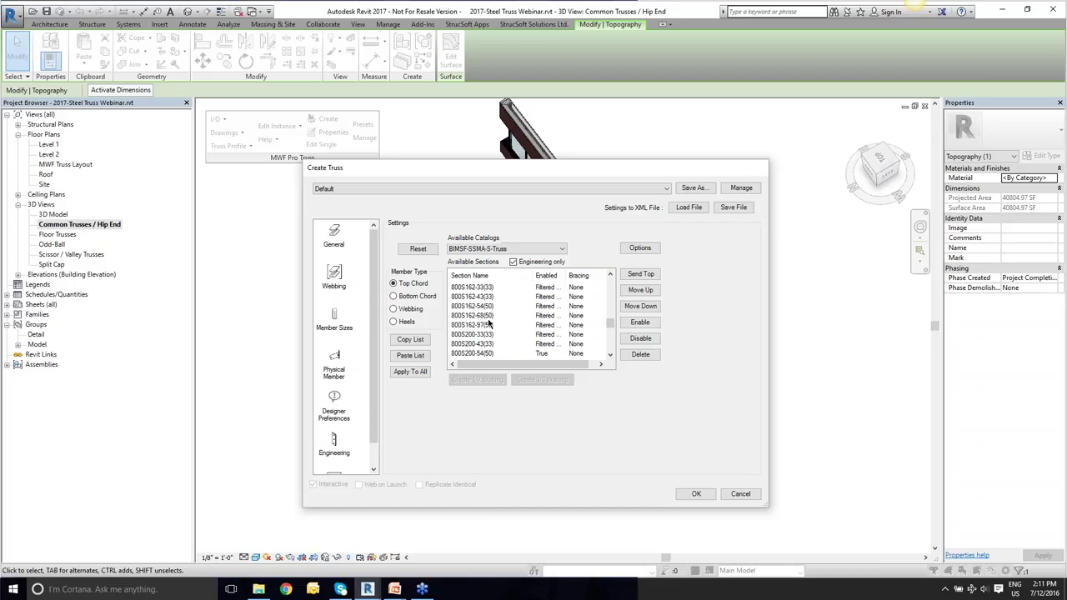
pyautogui.scroll(6, 488, 306)
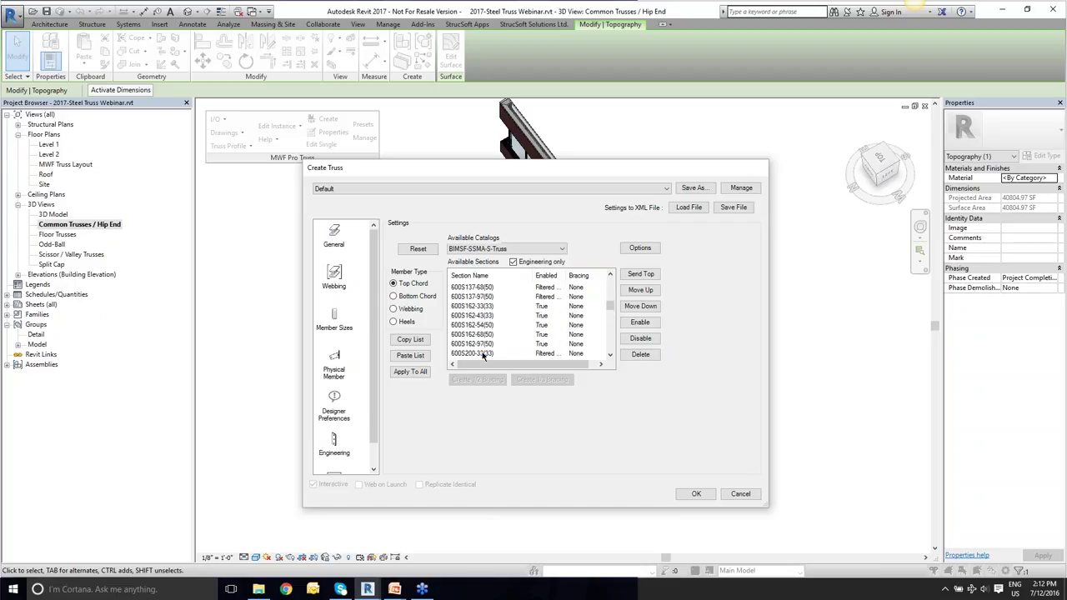
# Delete 600S200-33(33) and the remaining Filtered sections, then apply the list to all members.
pyautogui.click(486, 354)
pyautogui.click(627, 356)
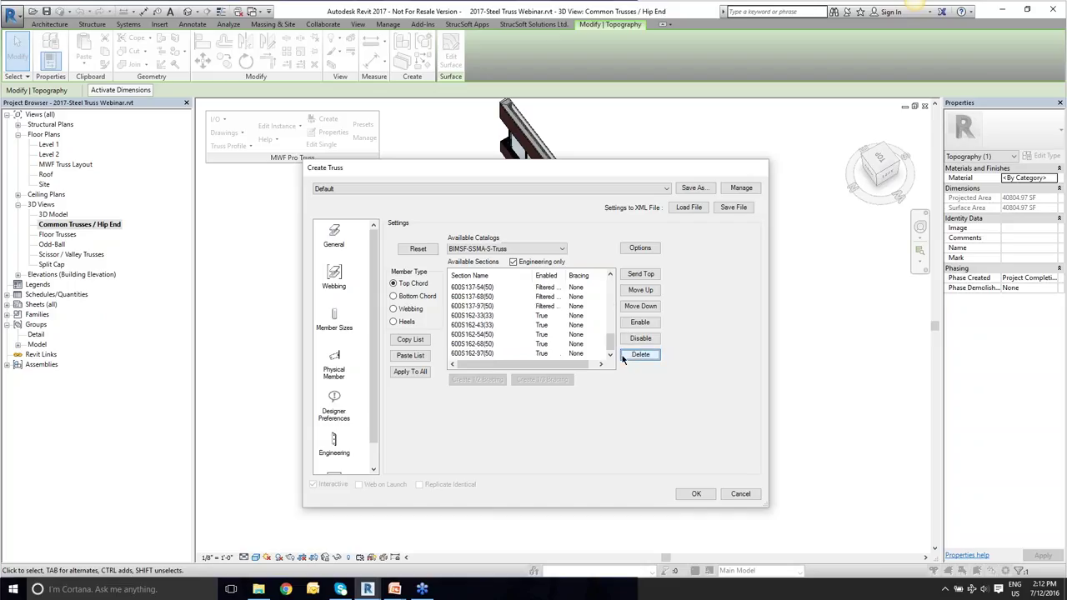
pyautogui.click(484, 316)
pyautogui.scroll(3, 491, 316)
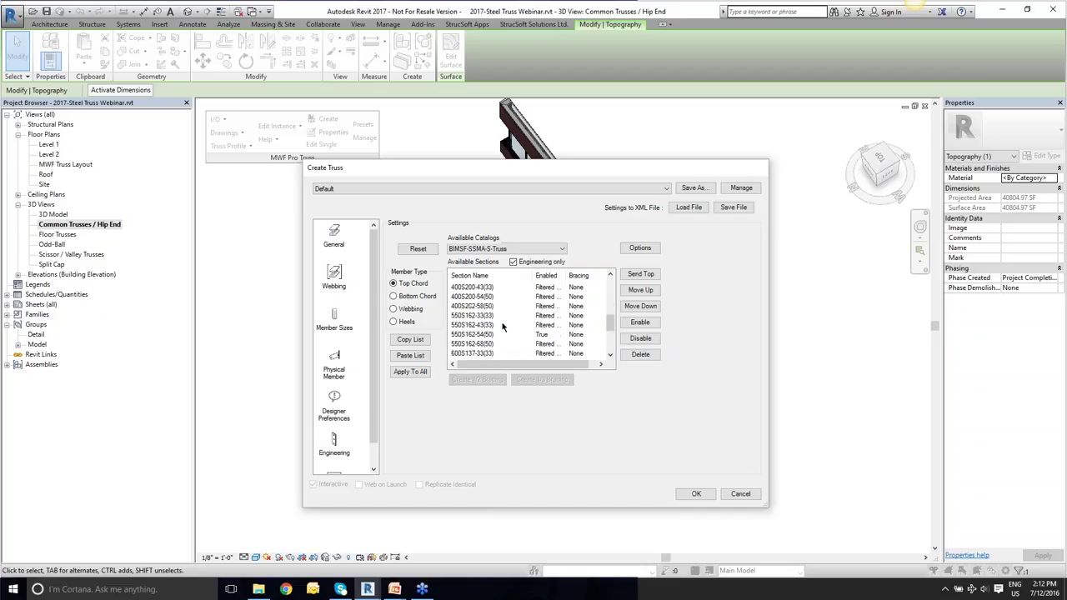
pyautogui.scroll(5, 487, 315)
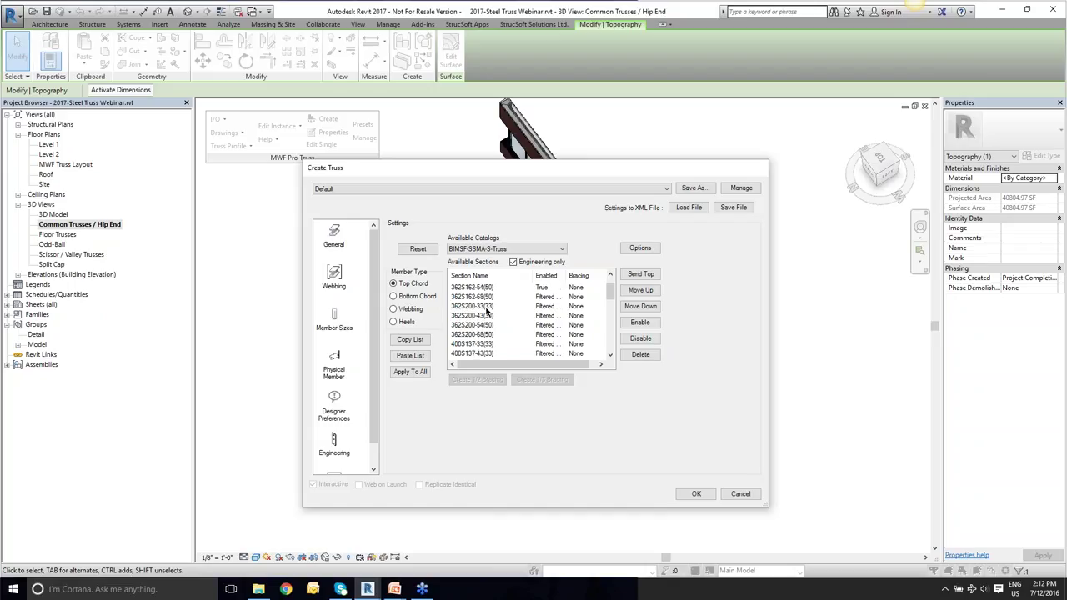
pyautogui.keyDown('shift'); pyautogui.click(488, 297); pyautogui.keyUp('shift')
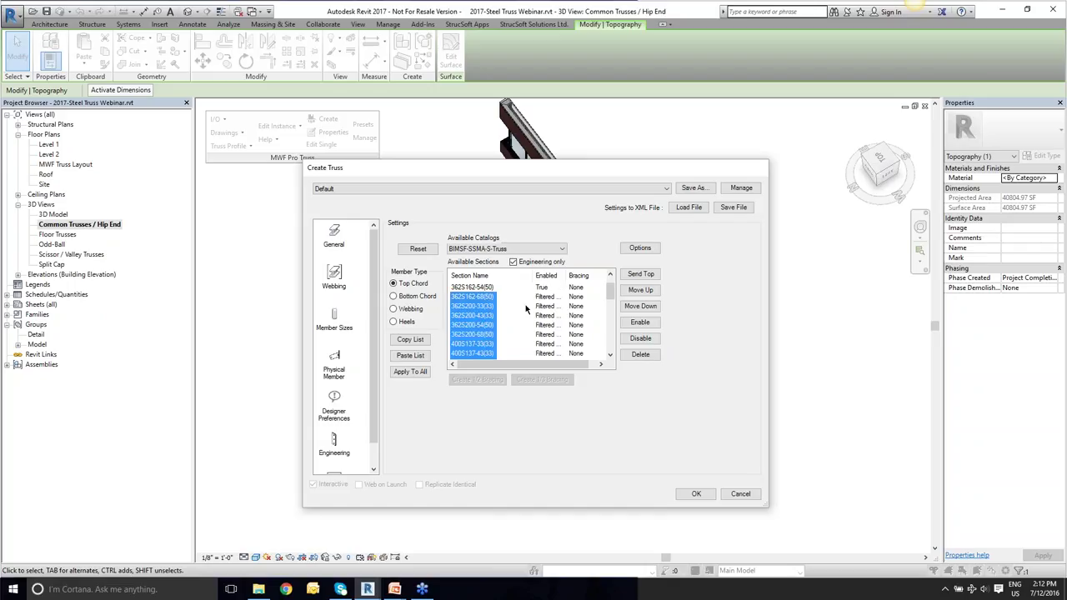
pyautogui.click(640, 355)
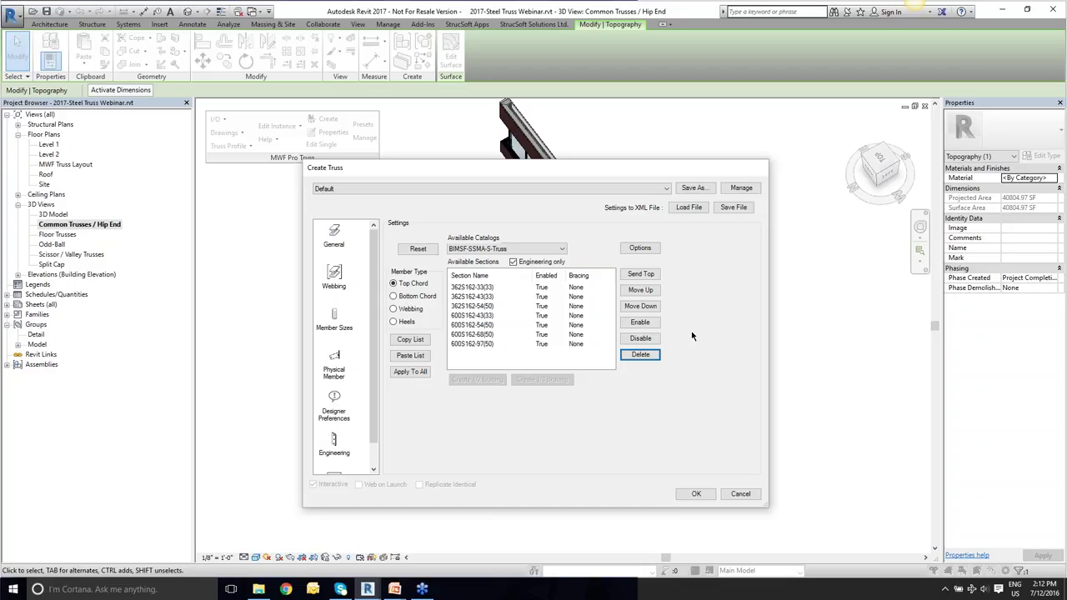
pyautogui.click(420, 373)
# Set the Physical Member chord pitch break to Lapped, then switch to Designer Preferences.
pyautogui.click(333, 361)
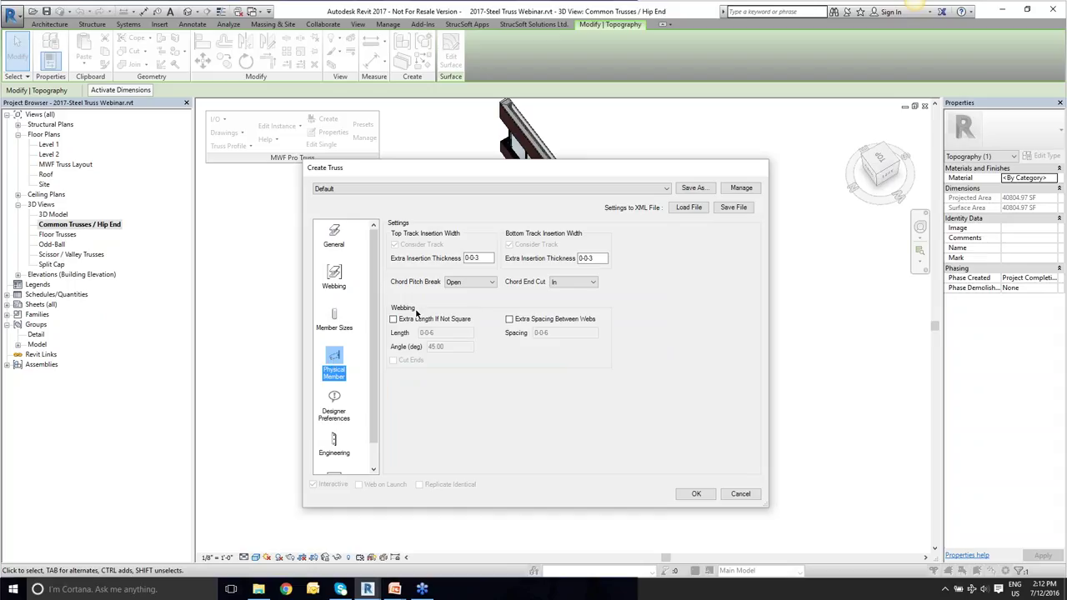
pyautogui.click(464, 284)
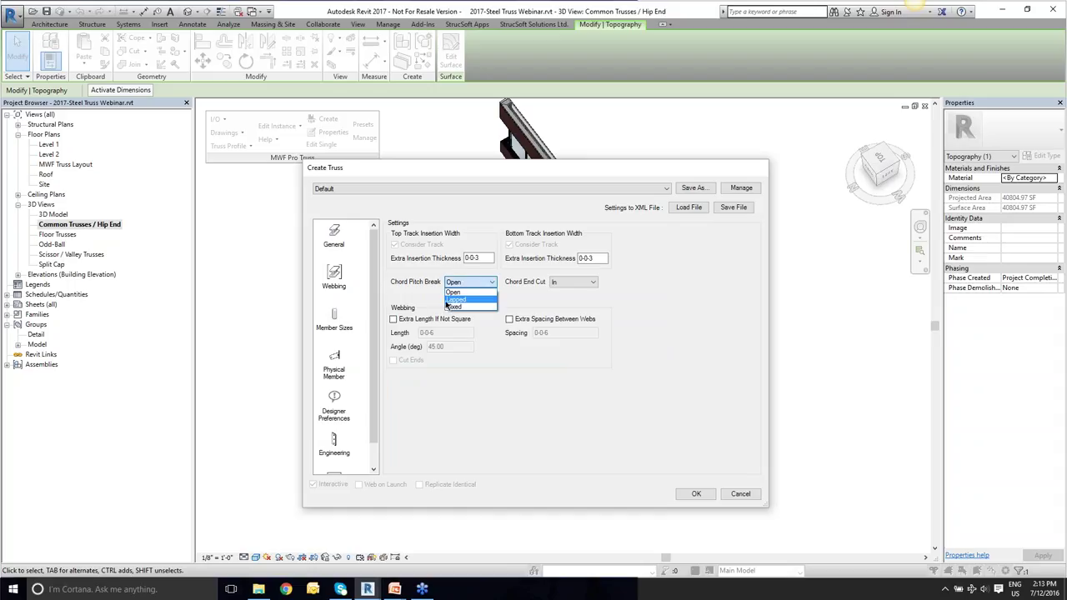
pyautogui.click(454, 299)
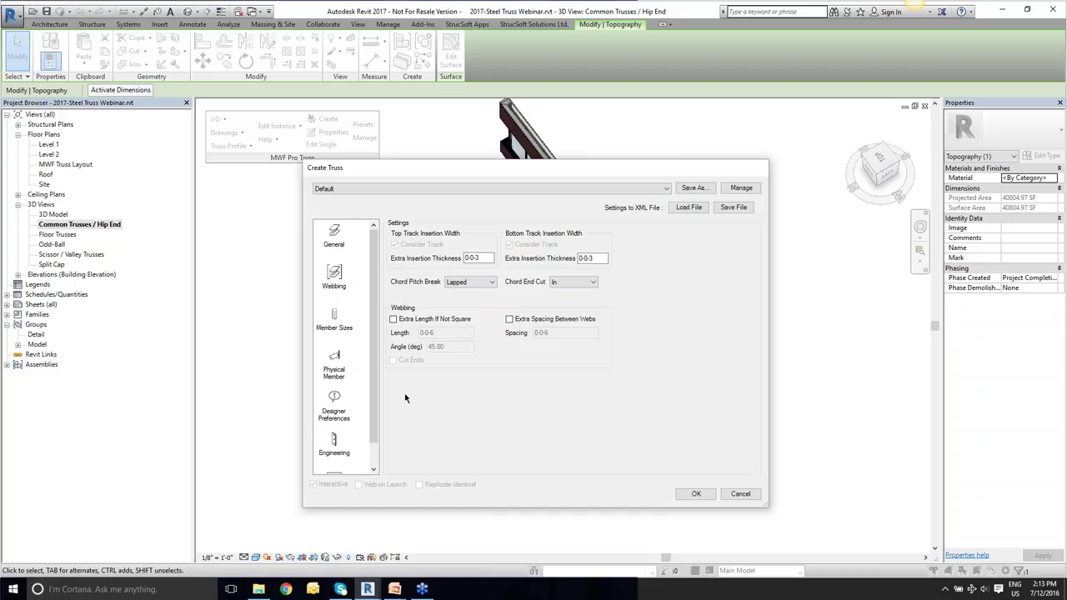
pyautogui.click(335, 405)
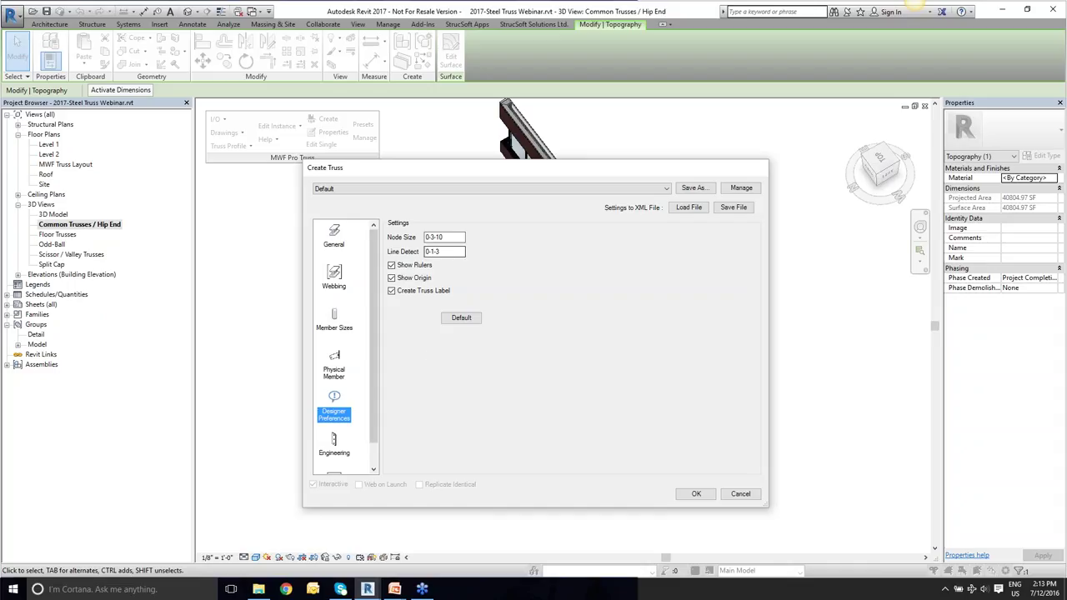
# Reduce Node Size to 0-2-10, then switch to the Engineering load settings page.
pyautogui.click(430, 237)
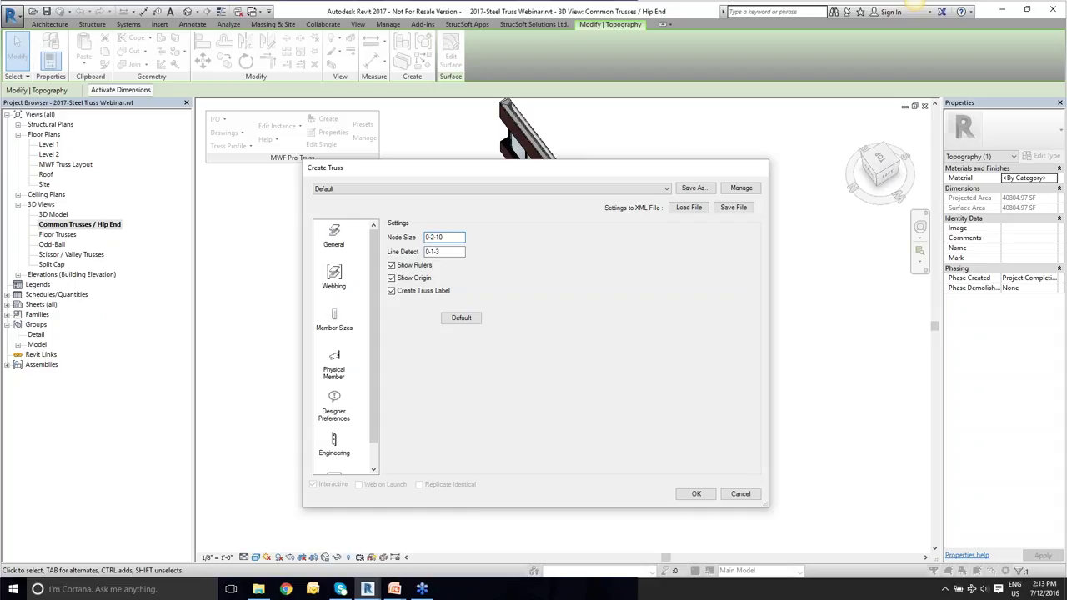
pyautogui.click(440, 250)
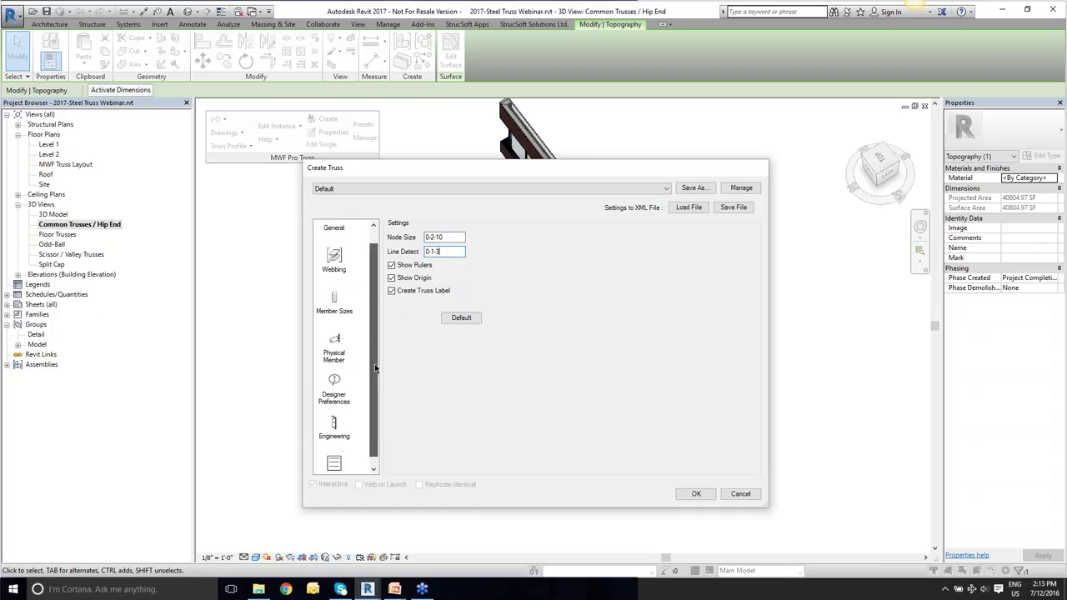
pyautogui.scroll(-1, 376, 376)
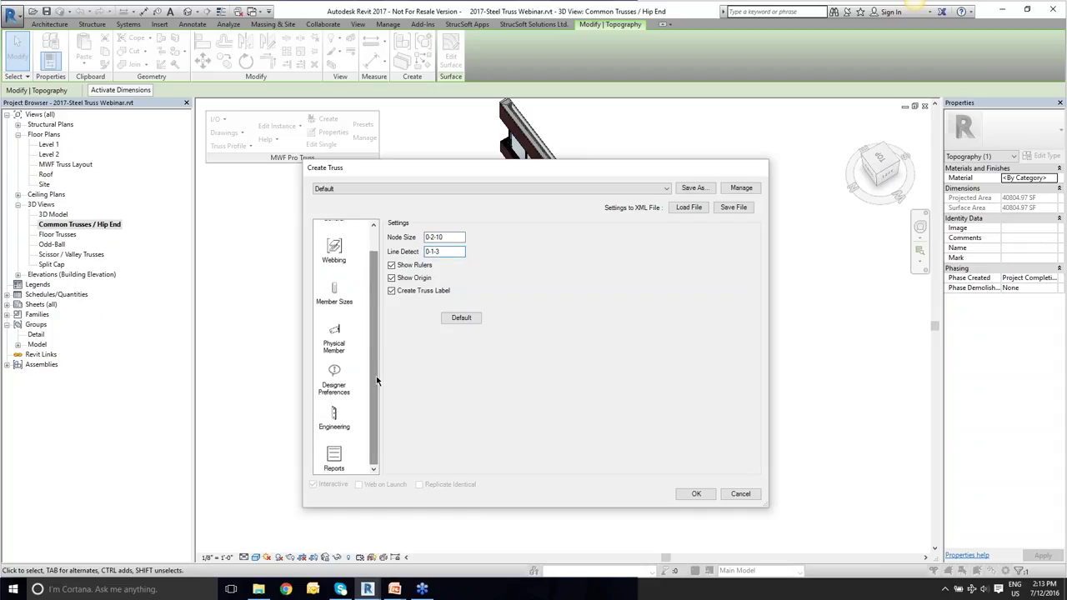
pyautogui.click(338, 419)
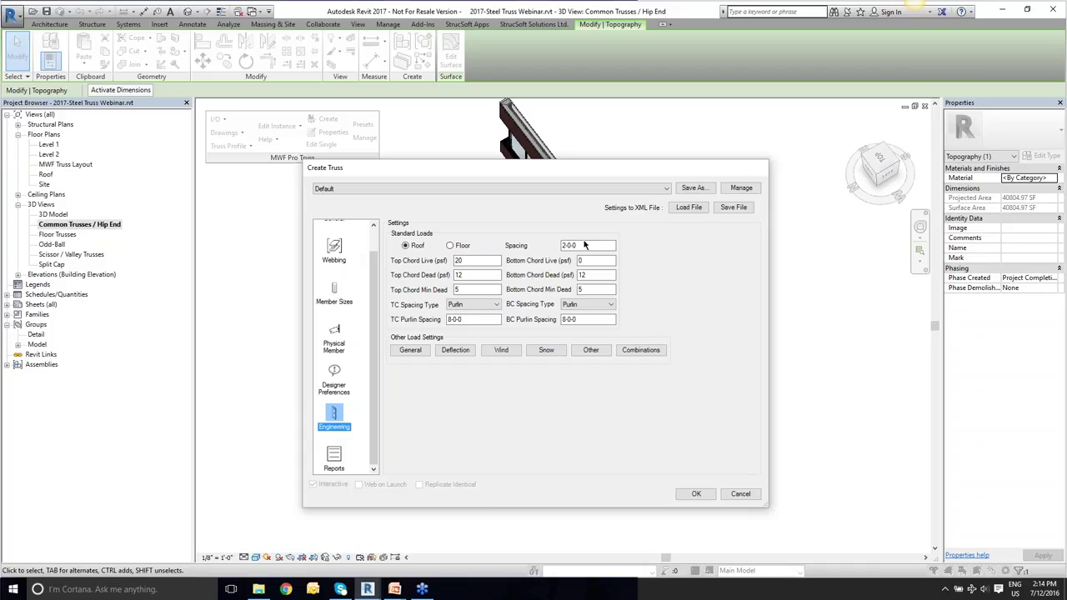
# Keep Top Chord Live at 20, make TC and BC spacing types Sheathed, and open General load settings.
pyautogui.doubleClick(477, 261)
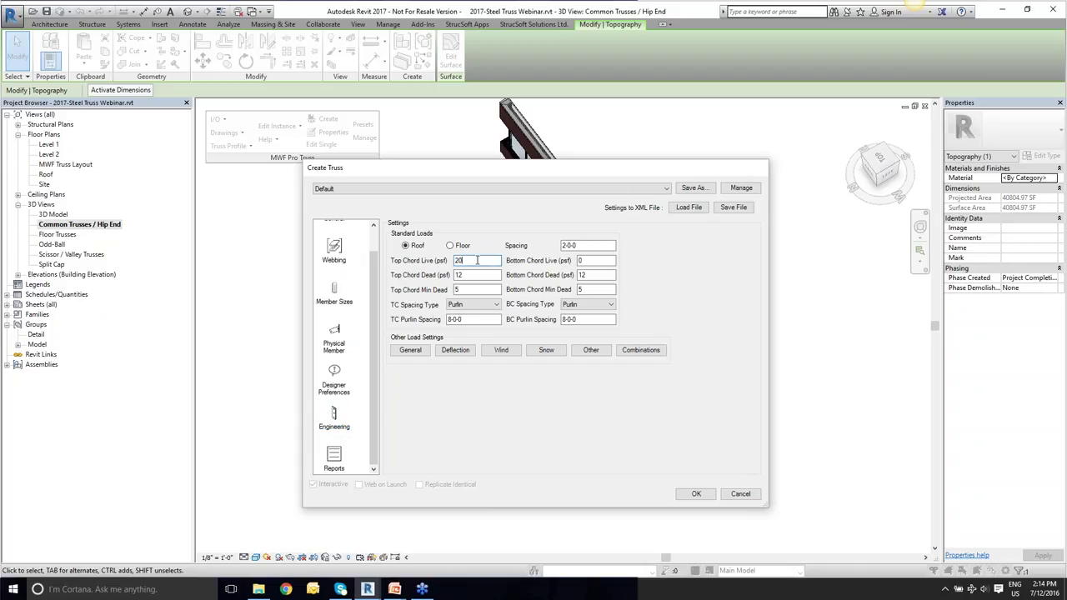
pyautogui.write('20')
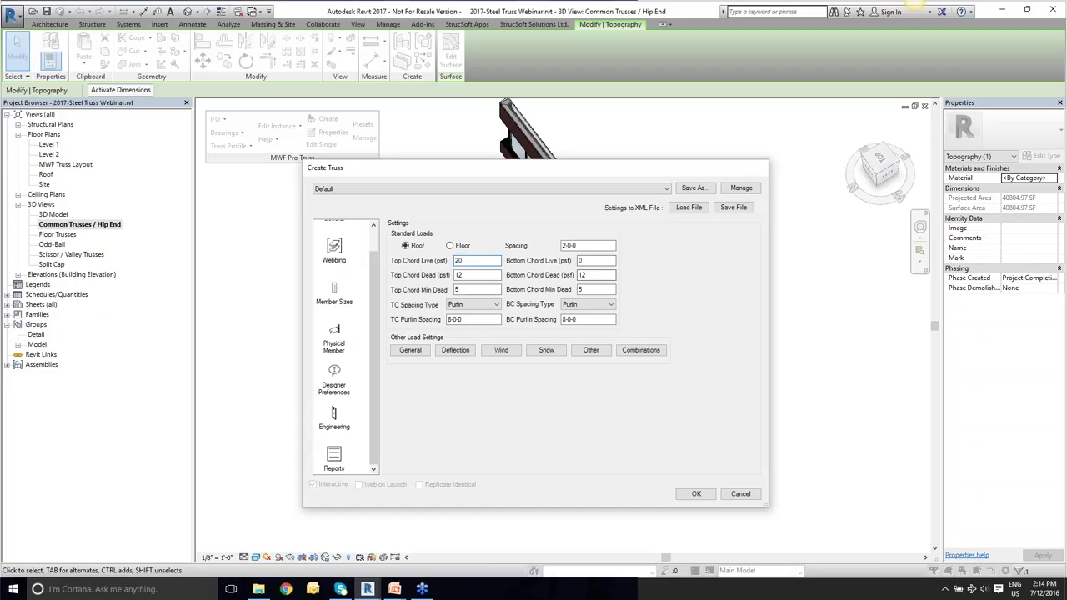
pyautogui.click(457, 305)
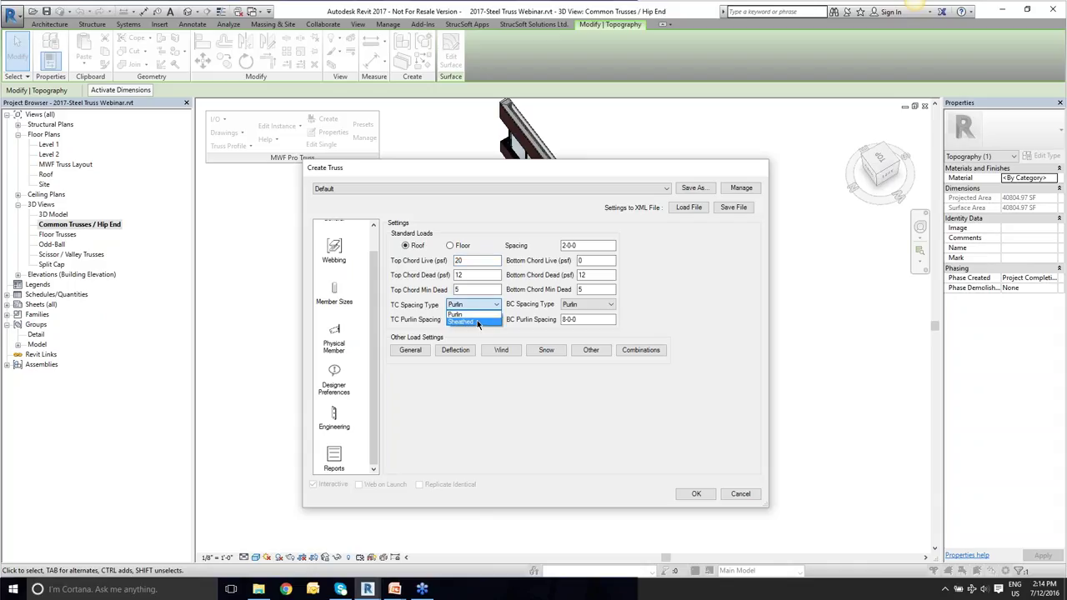
pyautogui.click(473, 321)
pyautogui.click(574, 306)
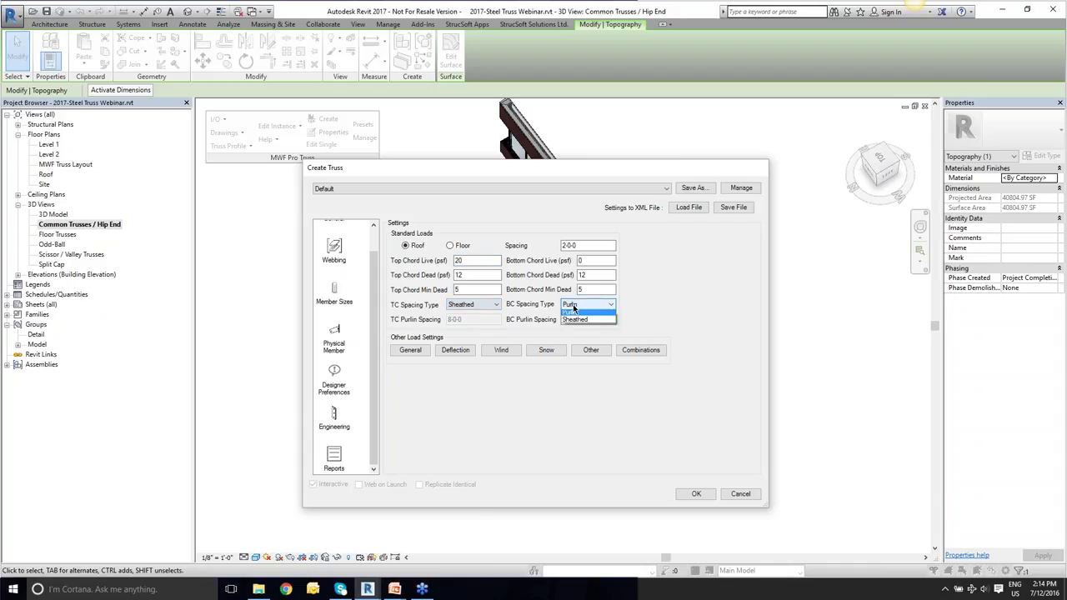
pyautogui.click(570, 322)
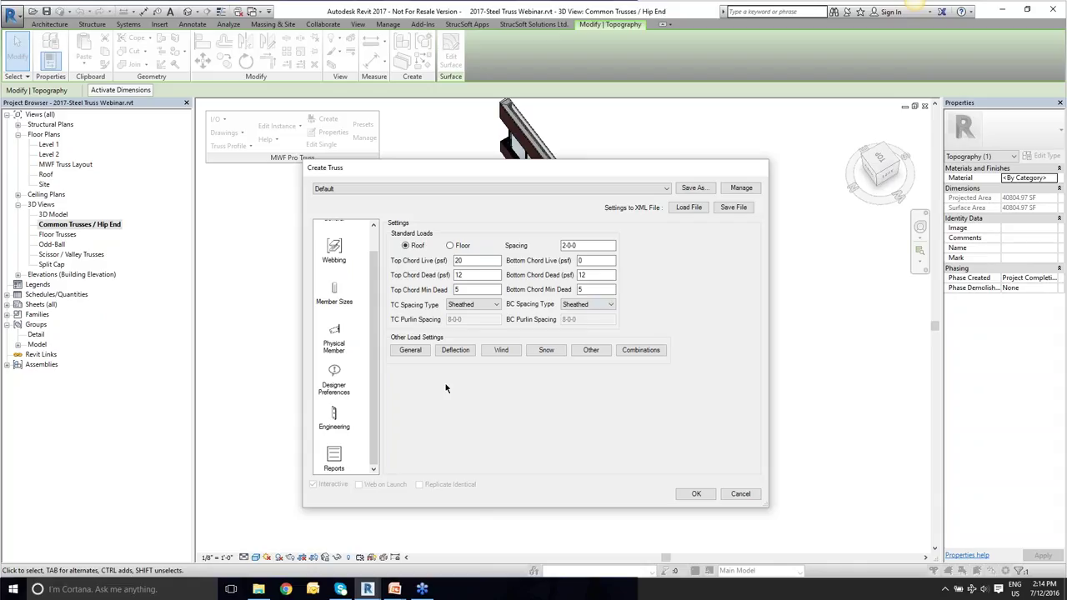
pyautogui.click(406, 350)
pyautogui.moveTo(154, 23); pyautogui.dragTo(529, 231)
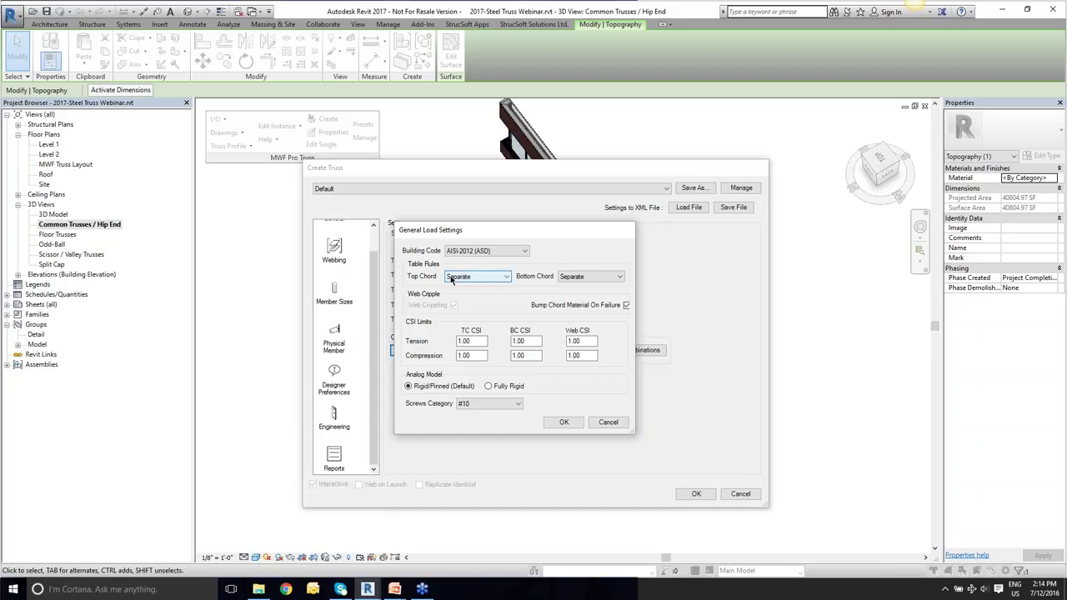
# Keep Separate top chord table rules and #10 screws under AISI-2012 (ASD), and confirm.
pyautogui.click(500, 278)
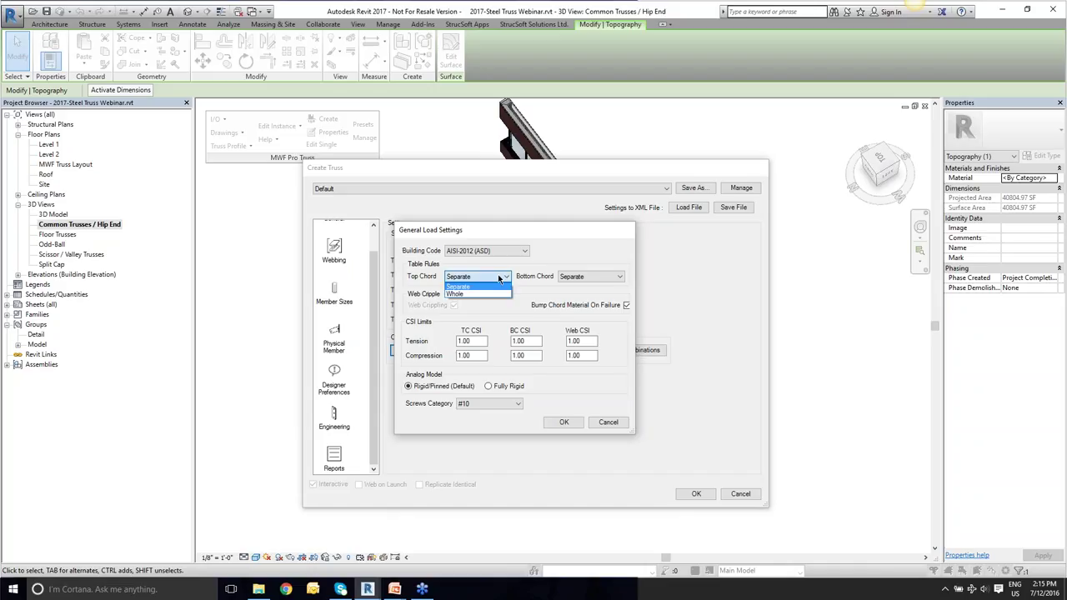
pyautogui.click(499, 279)
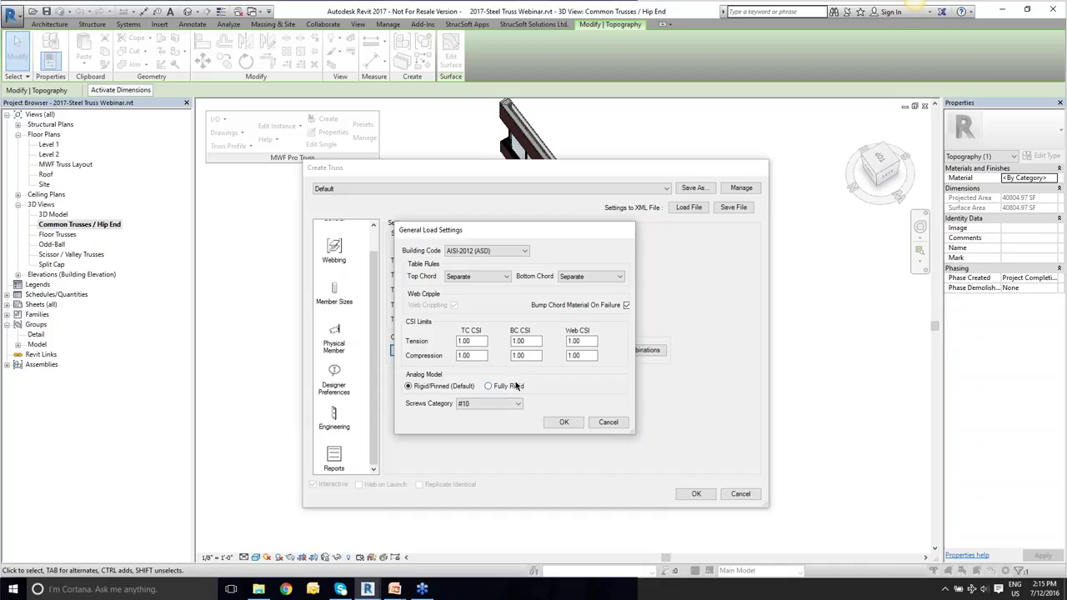
pyautogui.click(515, 404)
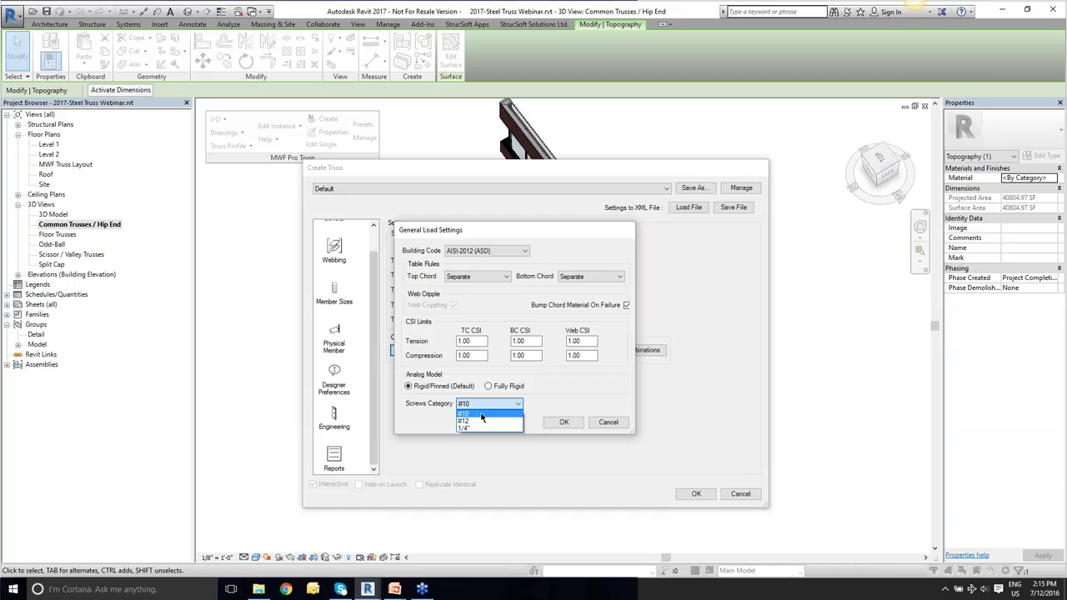
pyautogui.click(481, 413)
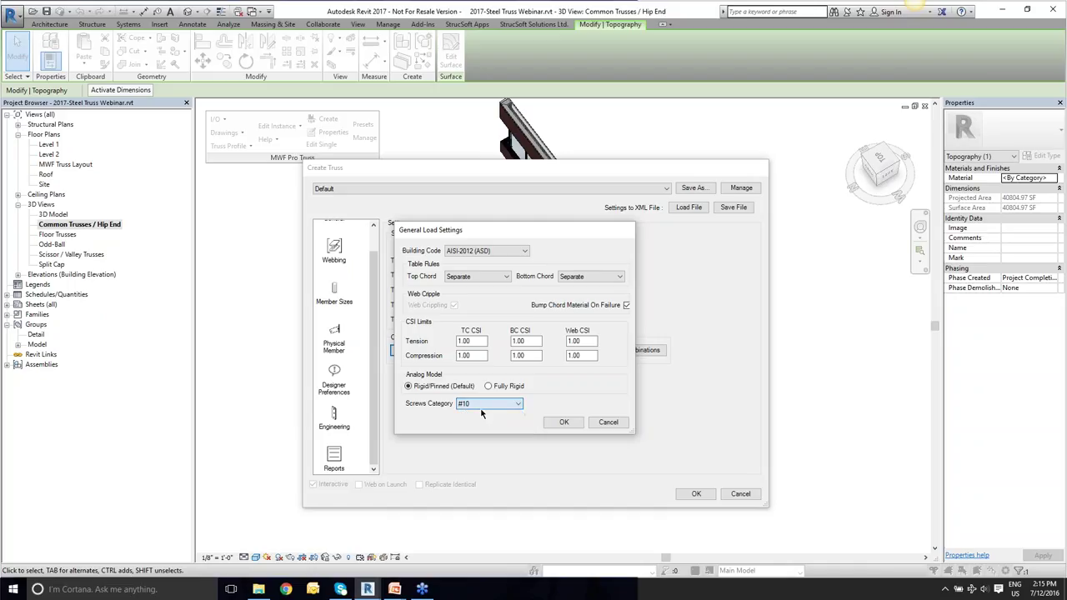
pyautogui.click(560, 423)
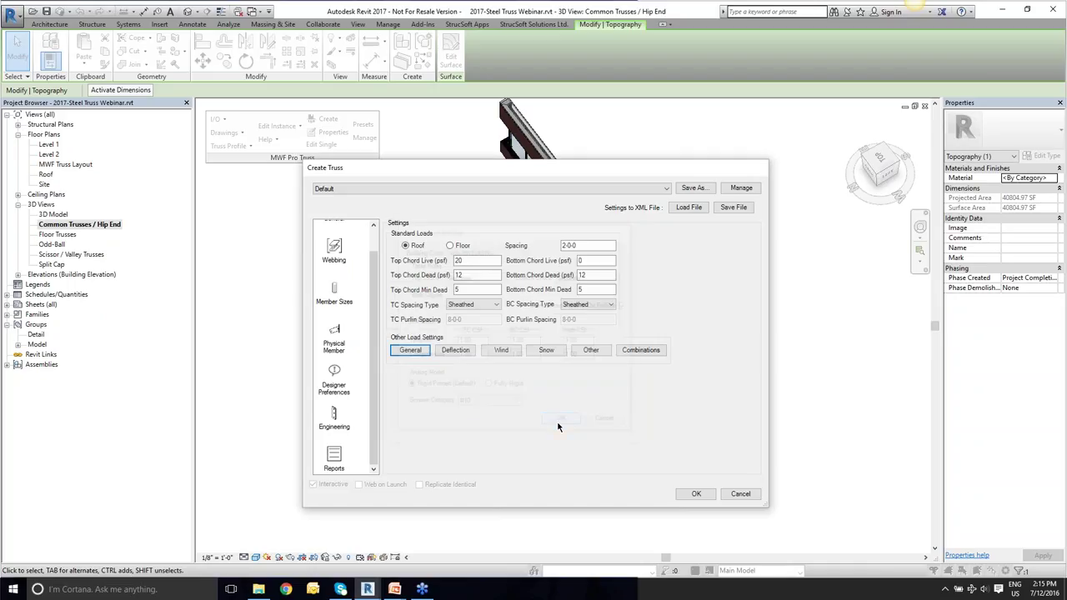
# Enter deflection limits of L/120 live, L/240 total, and 90 for cantilever, overhang and webs.
pyautogui.click(466, 350)
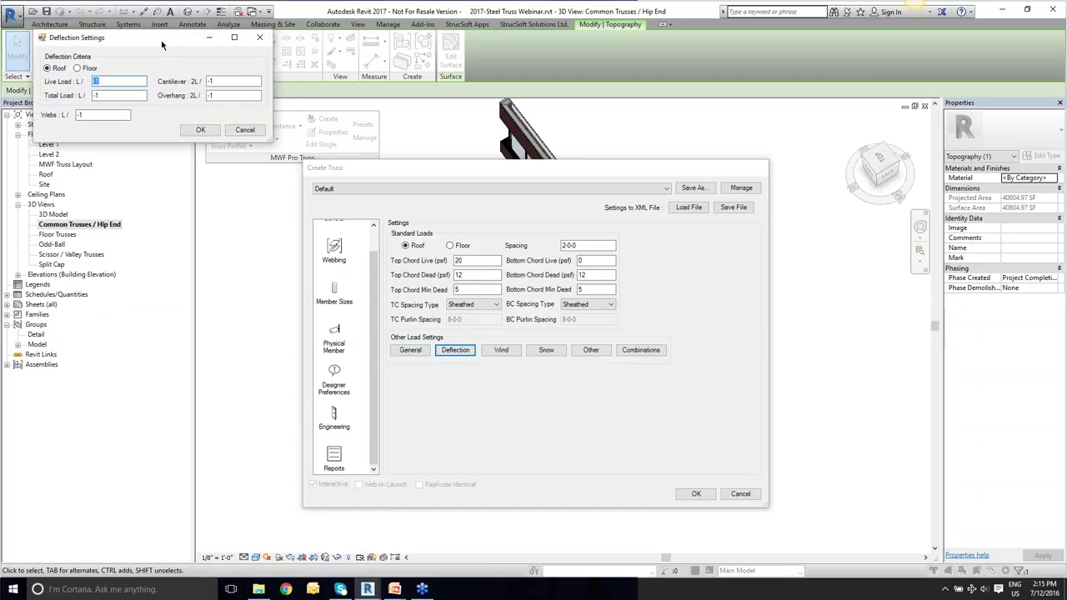
pyautogui.moveTo(161, 40); pyautogui.dragTo(550, 311)
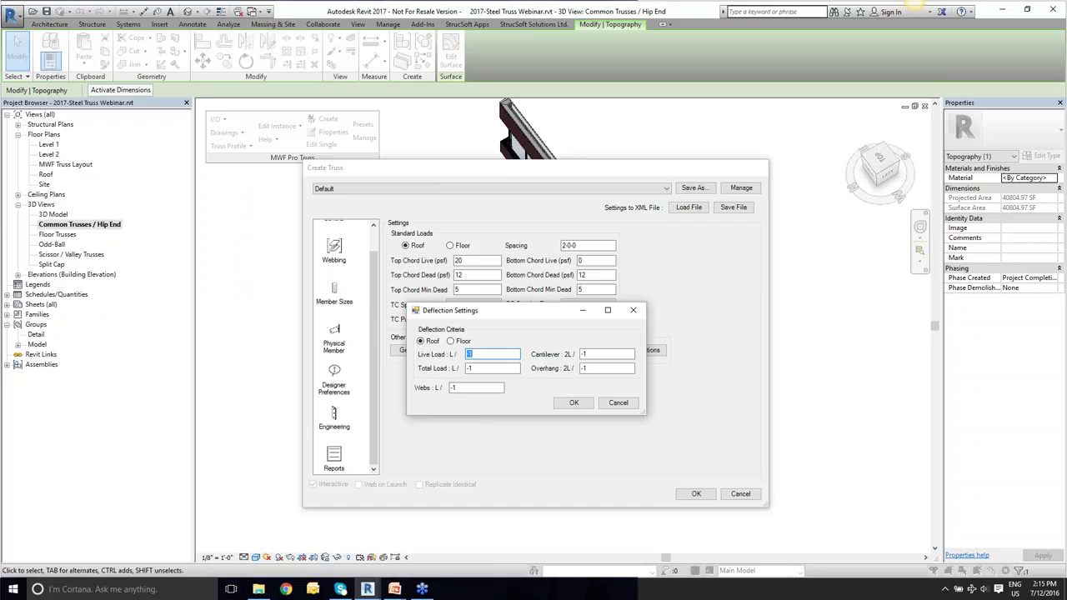
pyautogui.write('120')
pyautogui.press('Tab')
pyautogui.write('240')
pyautogui.press('Tab')
pyautogui.write('90')
pyautogui.press('Tab')
pyautogui.write('90')
pyautogui.press('Tab')
pyautogui.write('90')
pyautogui.click(584, 364)
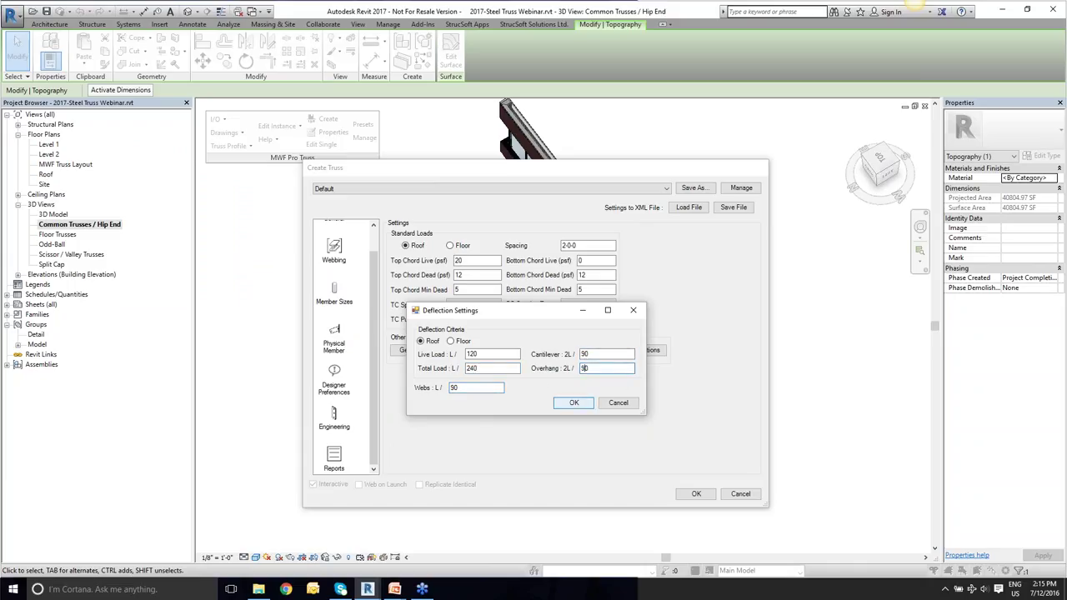
pyautogui.click(579, 404)
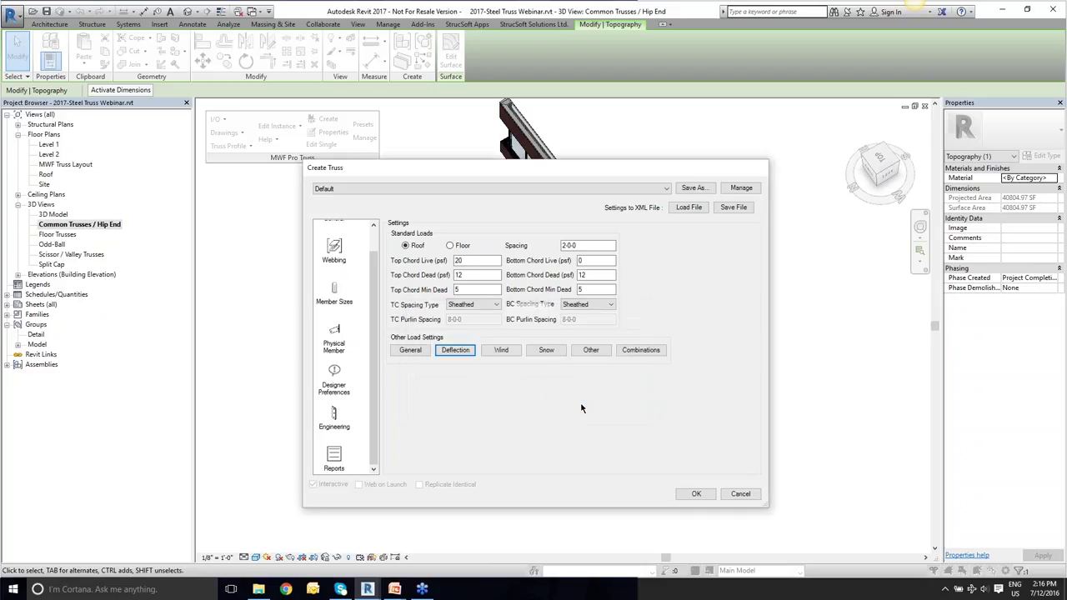
pyautogui.click(501, 349)
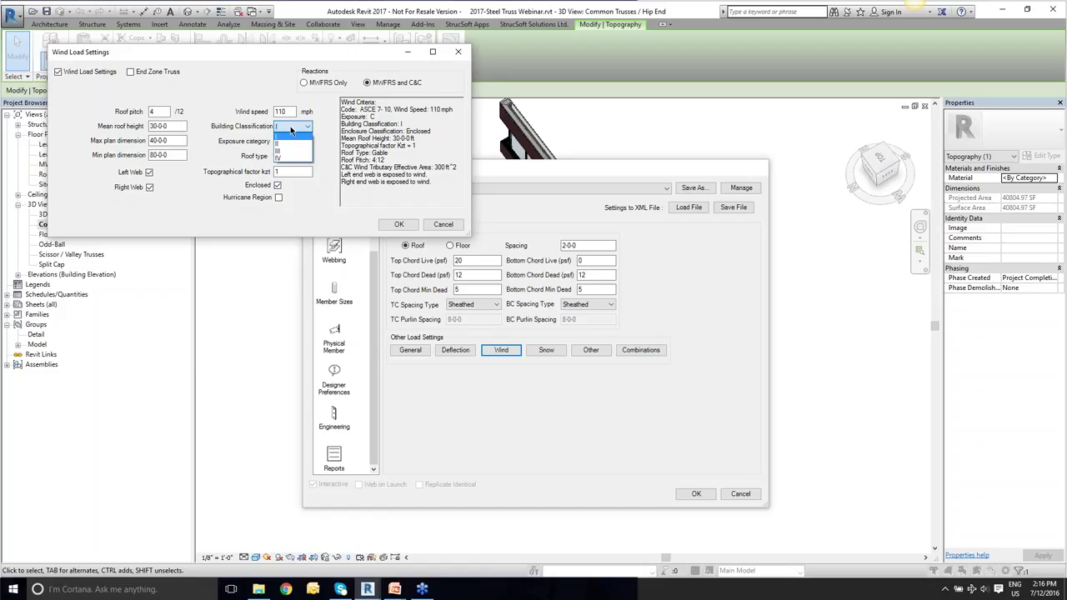
pyautogui.click(385, 110)
pyautogui.moveTo(392, 109); pyautogui.dragTo(360, 109)
pyautogui.click(400, 224)
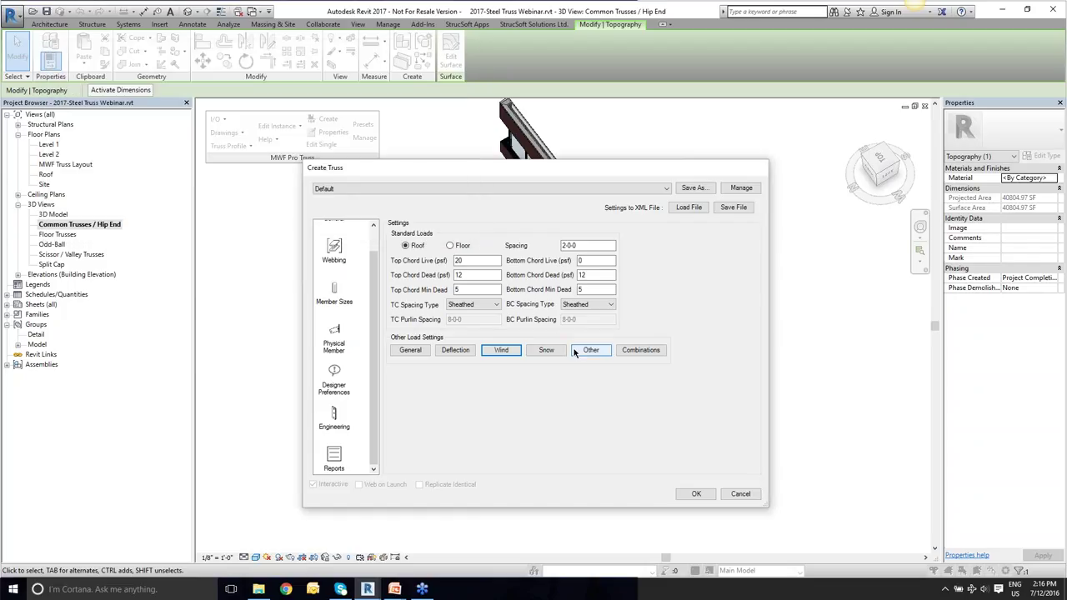
pyautogui.click(653, 352)
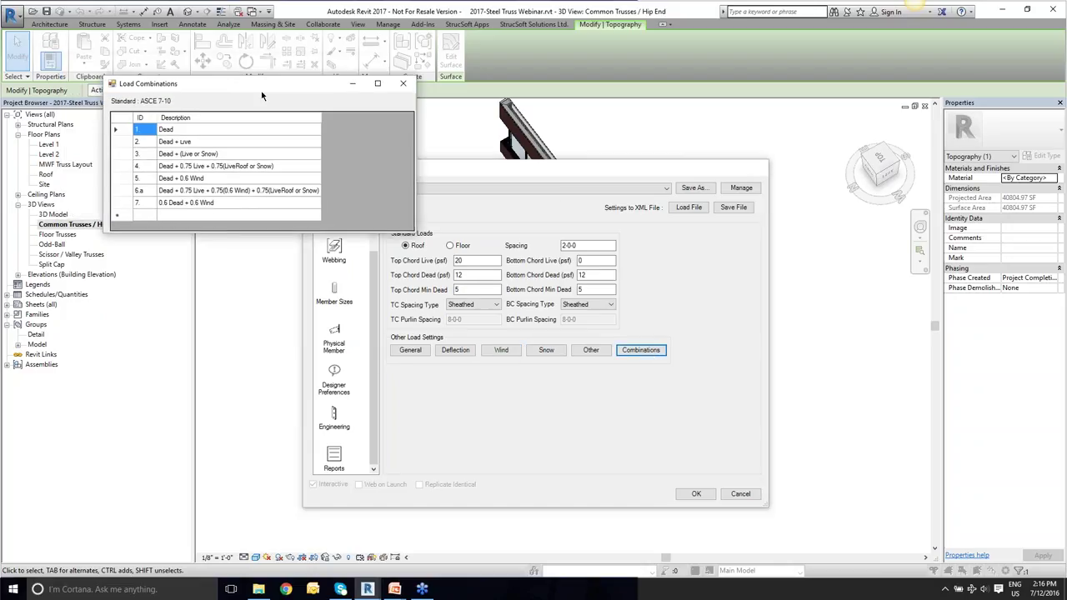
pyautogui.moveTo(260, 93); pyautogui.dragTo(505, 289)
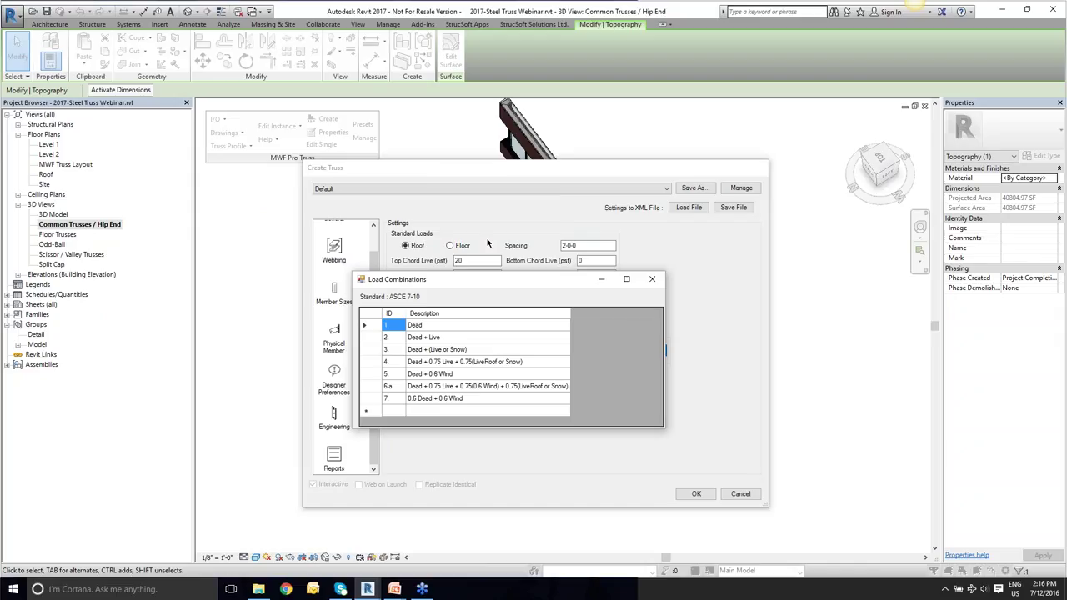
pyautogui.click(652, 278)
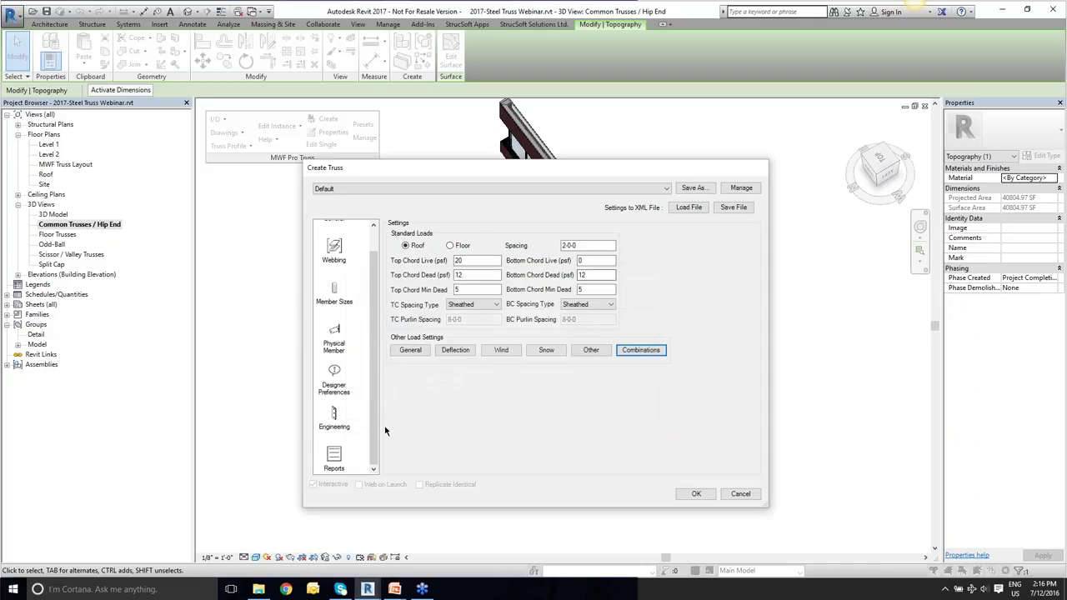
# On the Reports page, set the report folder to Desktop\Engineering Reports.
pyautogui.click(332, 463)
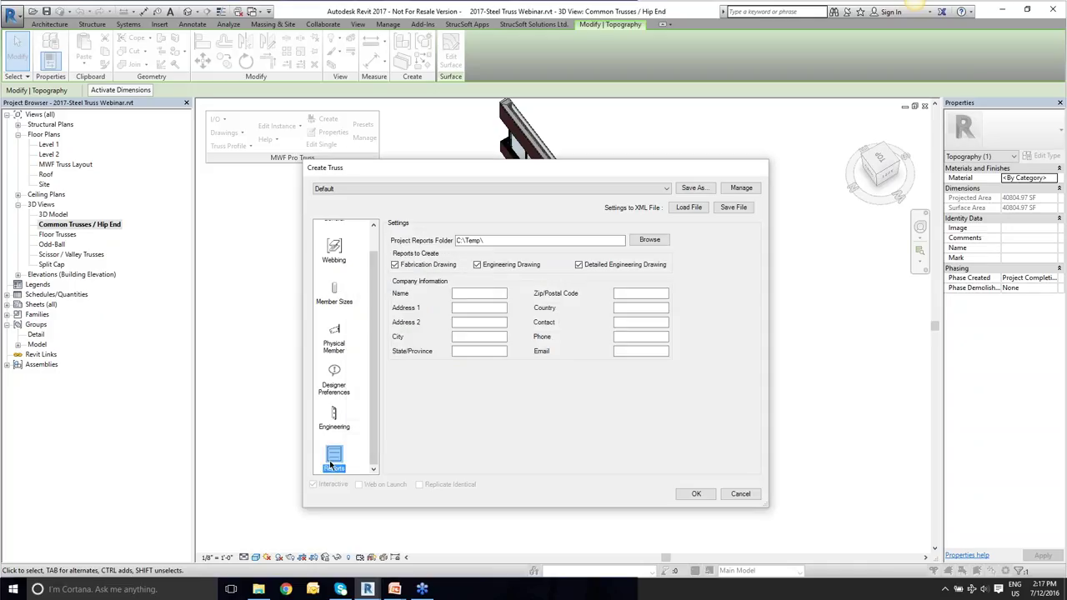
pyautogui.click(650, 240)
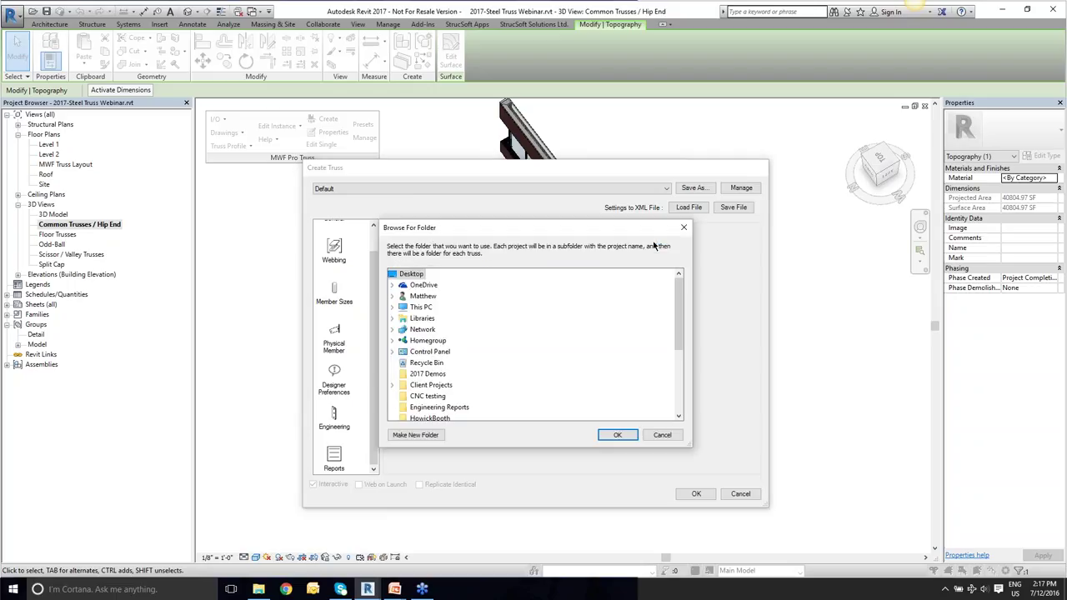
pyautogui.click(425, 396)
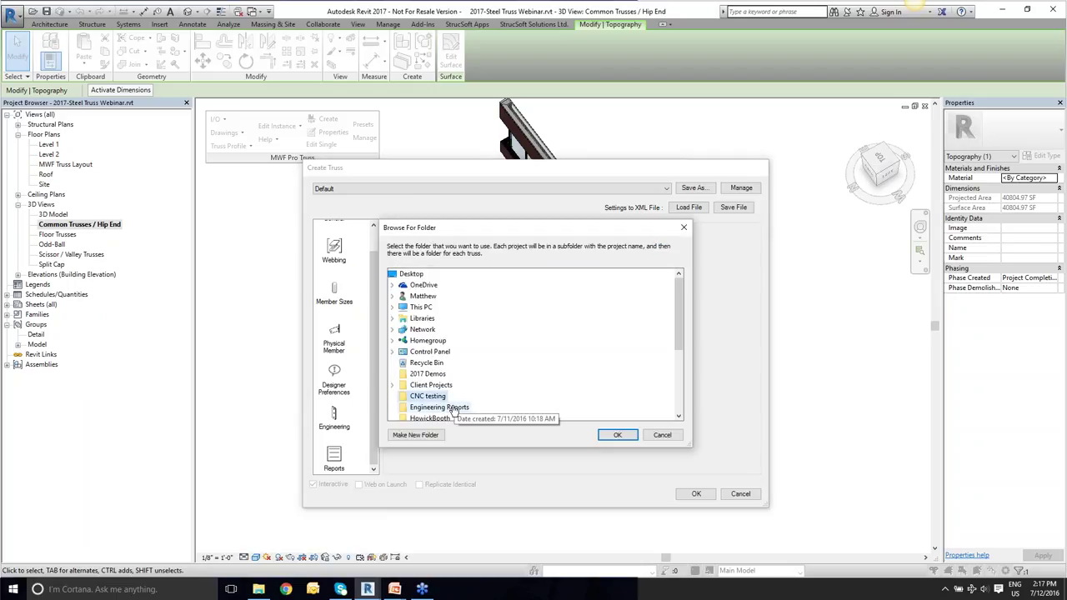
pyautogui.click(446, 407)
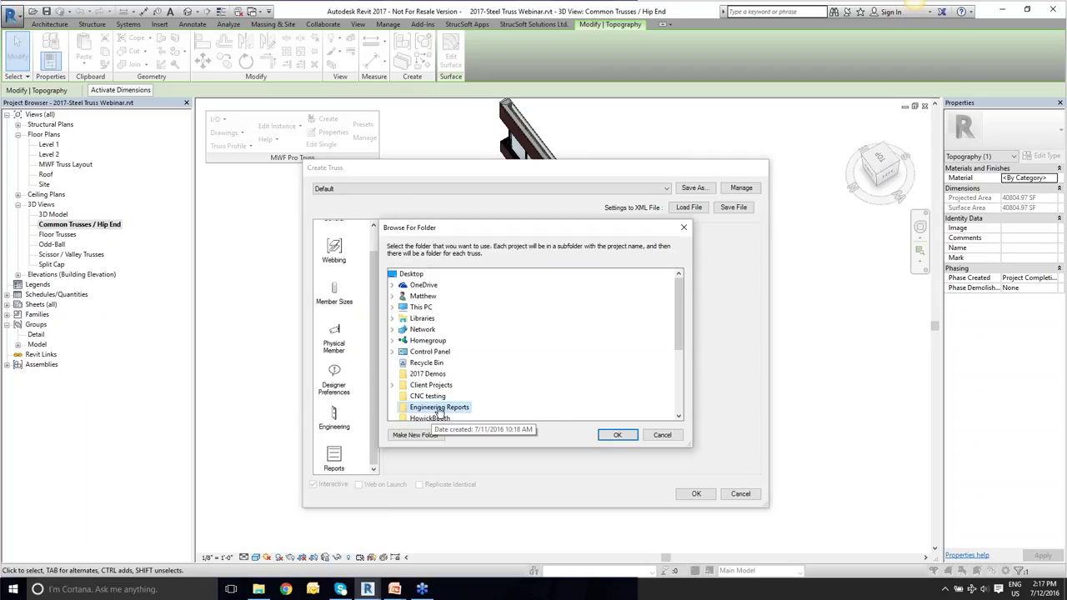
pyautogui.click(615, 436)
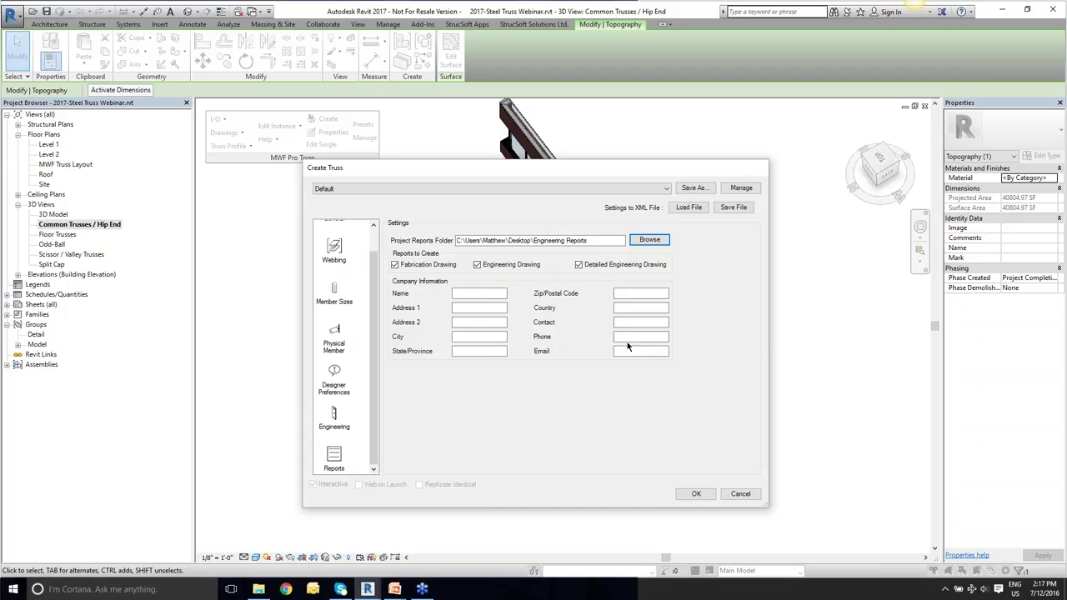
pyautogui.click(481, 291)
# Save the settings as preset 'B2B TRUSS', overwrite the existing preset, and close Create Truss.
pyautogui.click(694, 188)
pyautogui.click(131, 98)
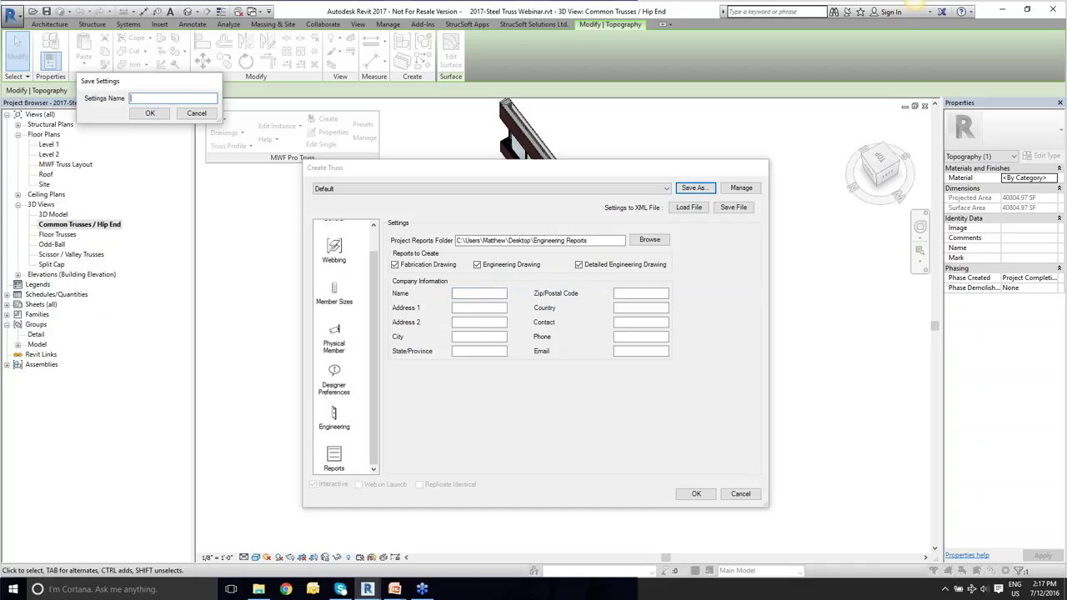
pyautogui.write('B2B TRUSS')
pyautogui.click(138, 114)
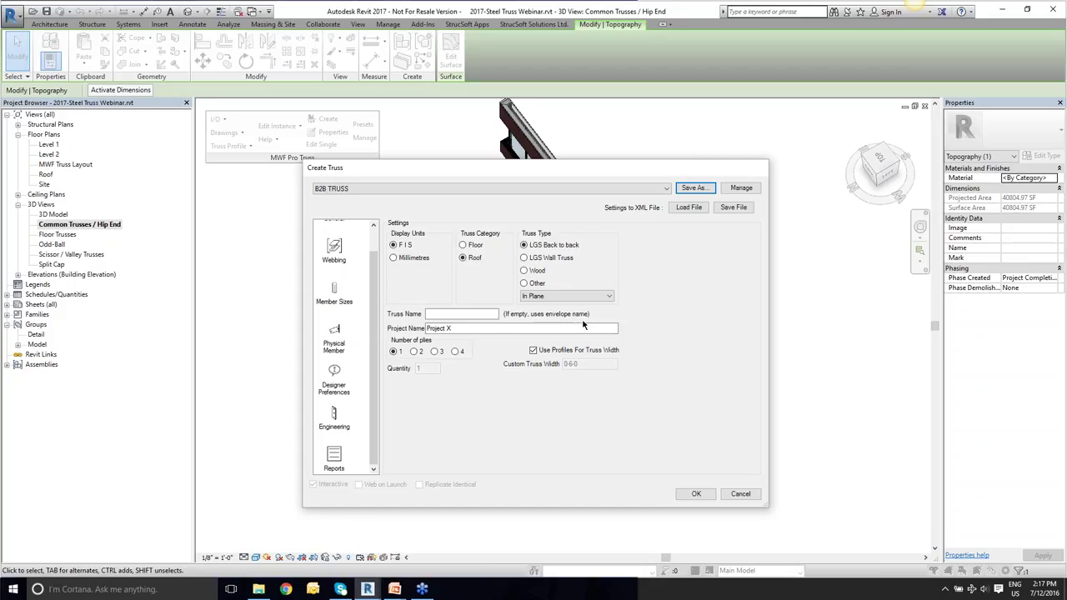
pyautogui.click(697, 495)
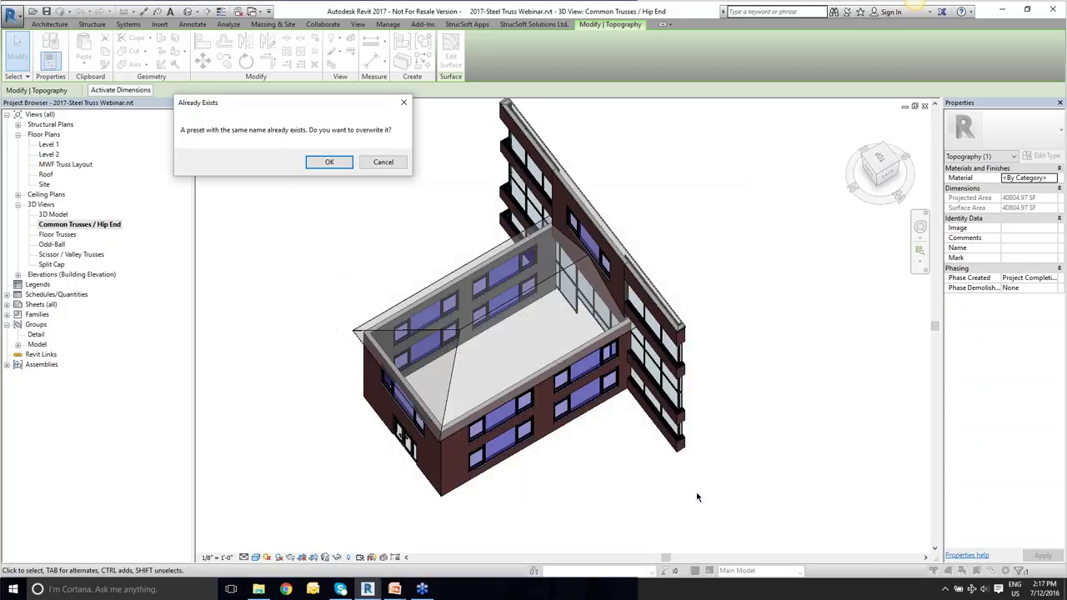
pyautogui.click(330, 162)
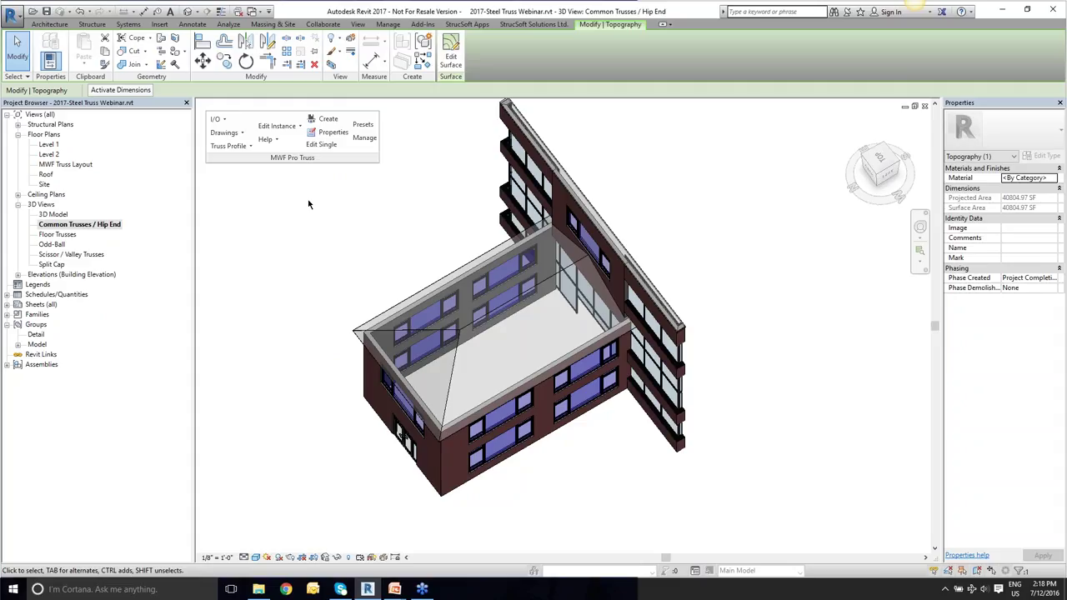
pyautogui.click(485, 322)
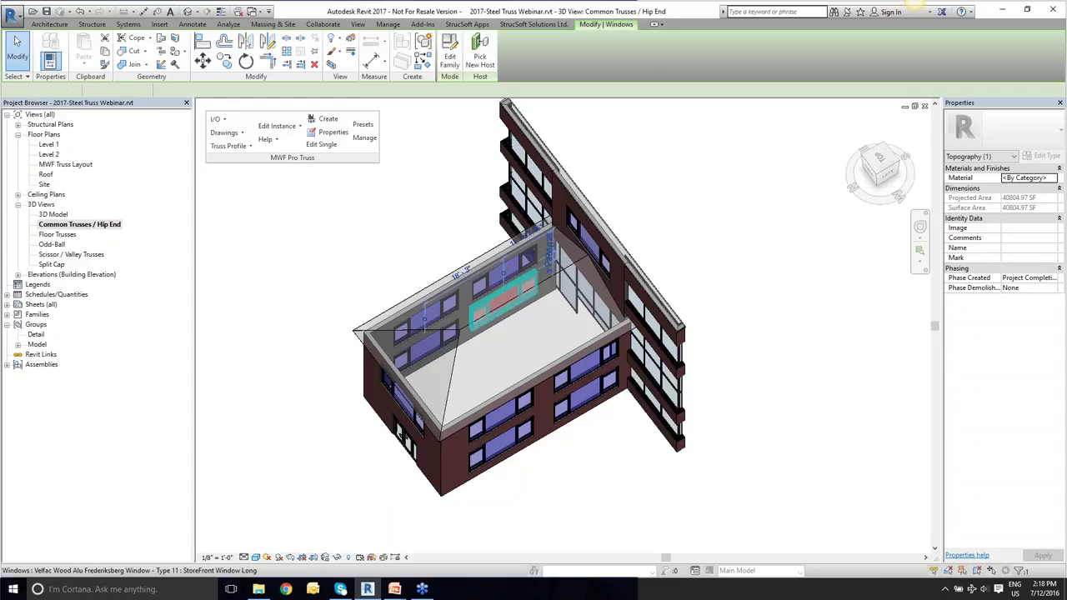
pyautogui.click(456, 370)
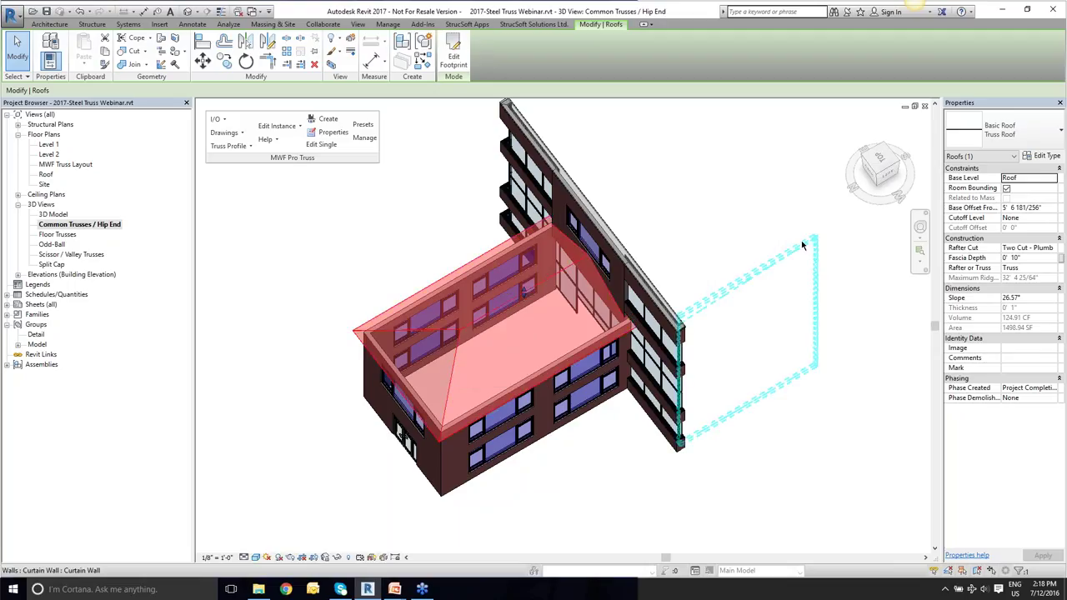
pyautogui.click(1036, 159)
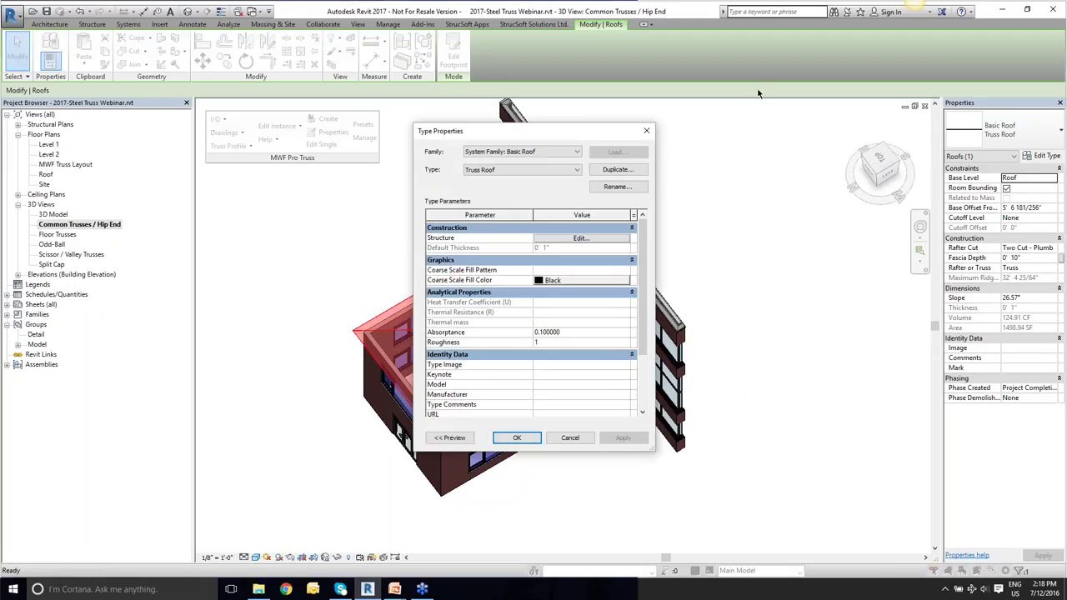
pyautogui.click(569, 243)
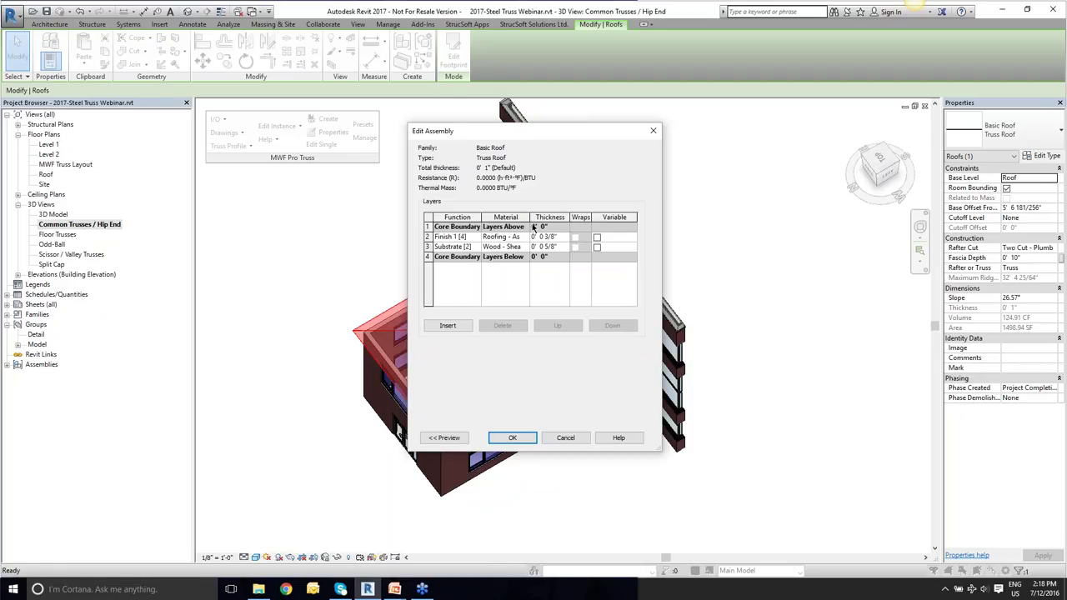
pyautogui.moveTo(529, 218); pyautogui.dragTo(550, 218)
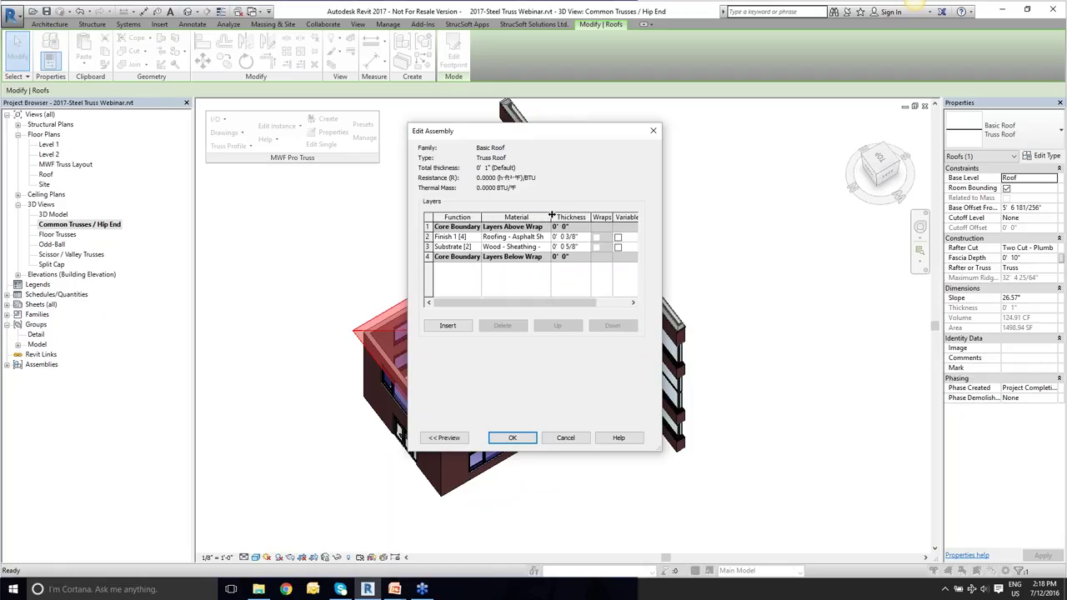
pyautogui.moveTo(661, 450); pyautogui.dragTo(813, 480)
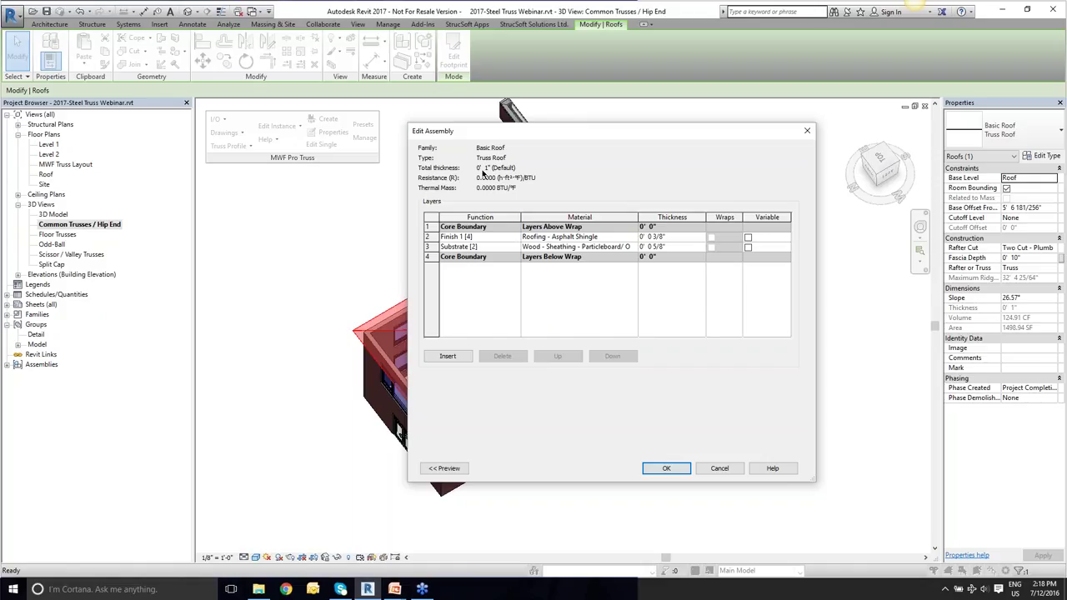
pyautogui.click(677, 469)
pyautogui.click(650, 453)
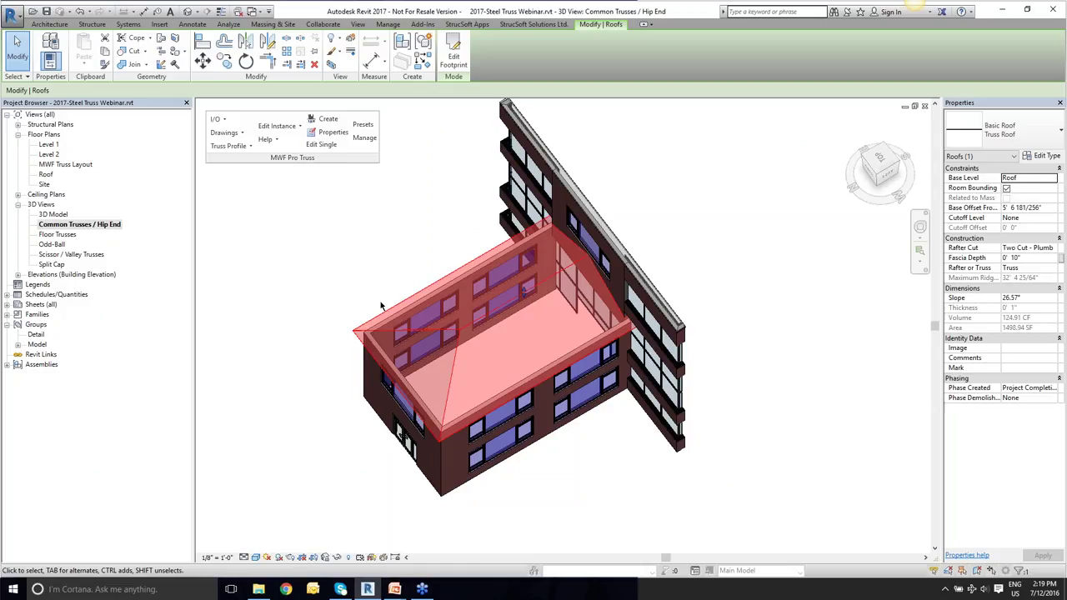
# Launch MWF Create Envelopes on the selected roof and begin picking supports.
pyautogui.click(327, 120)
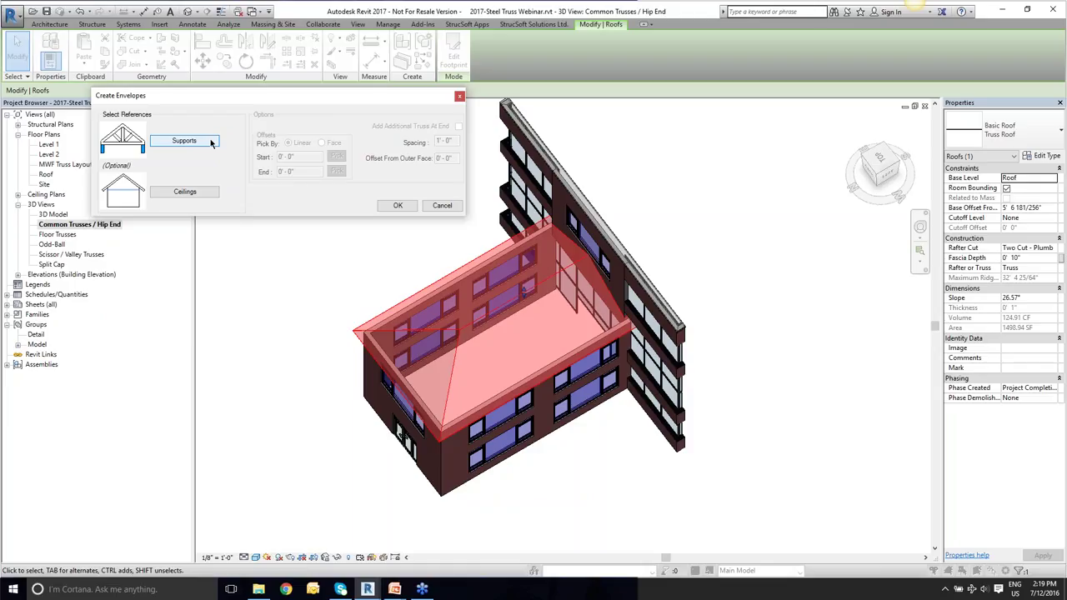
pyautogui.click(185, 140)
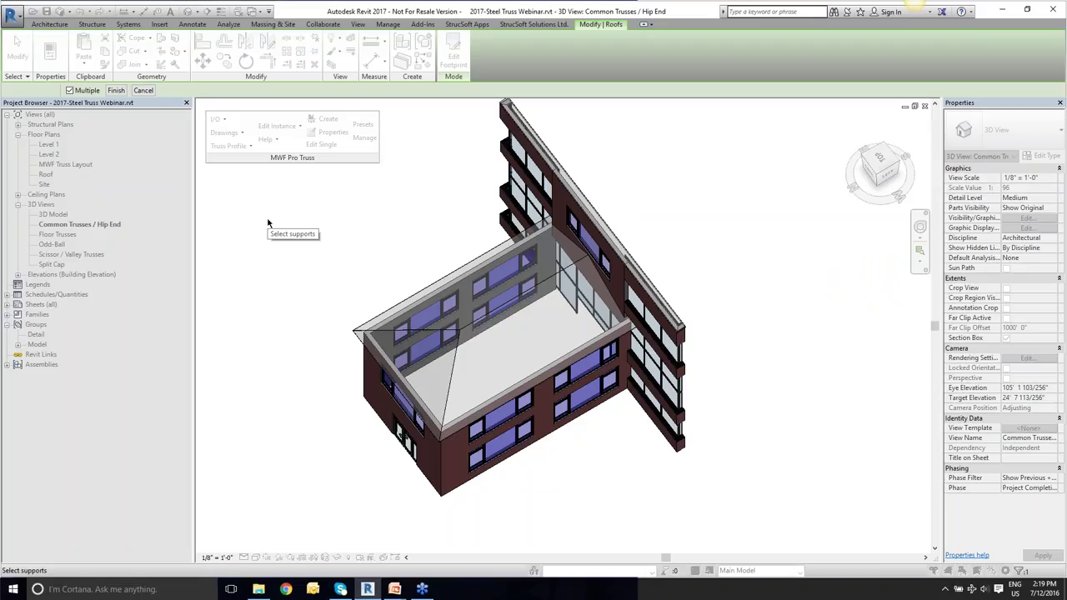
# Pick the left exterior and front walls as supports and finish the selection.
pyautogui.click(457, 285)
pyautogui.click(550, 432)
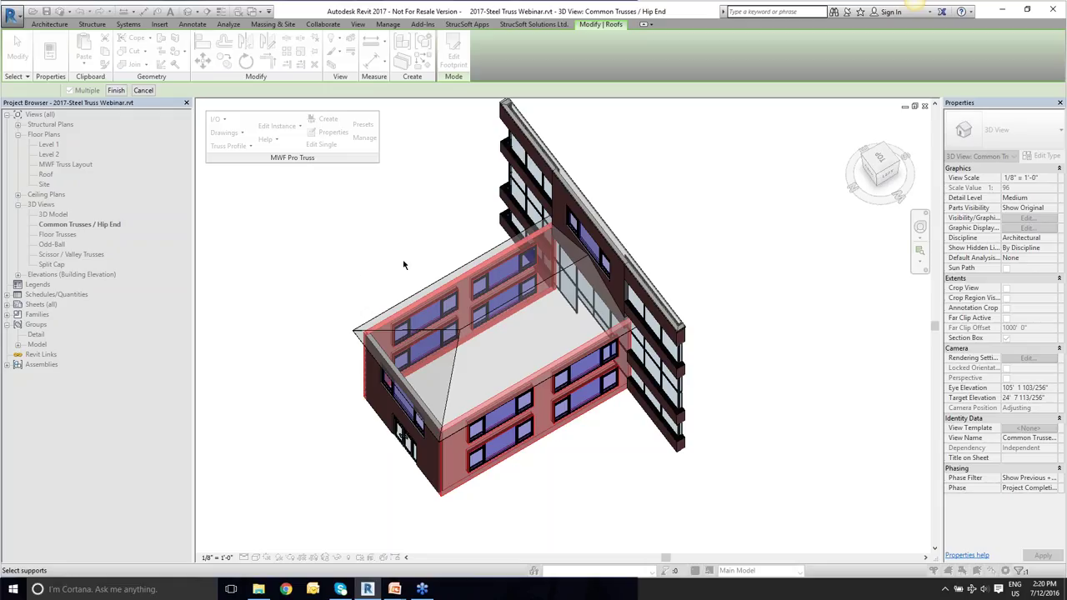
pyautogui.click(116, 92)
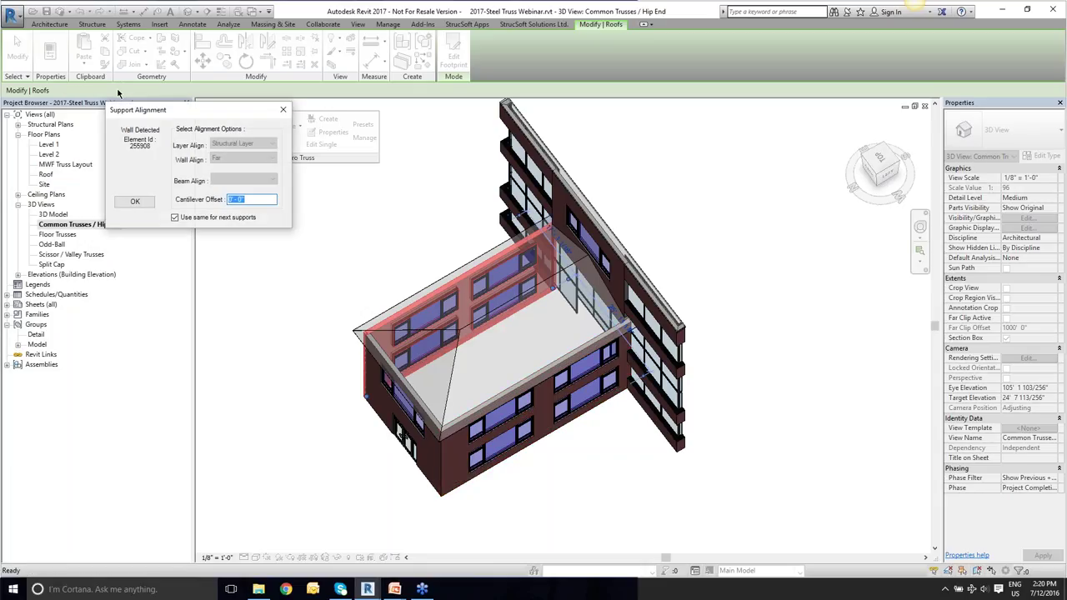
# Keep the default Structural Layer, Far support alignment and confirm it.
pyautogui.moveTo(154, 113); pyautogui.dragTo(293, 195)
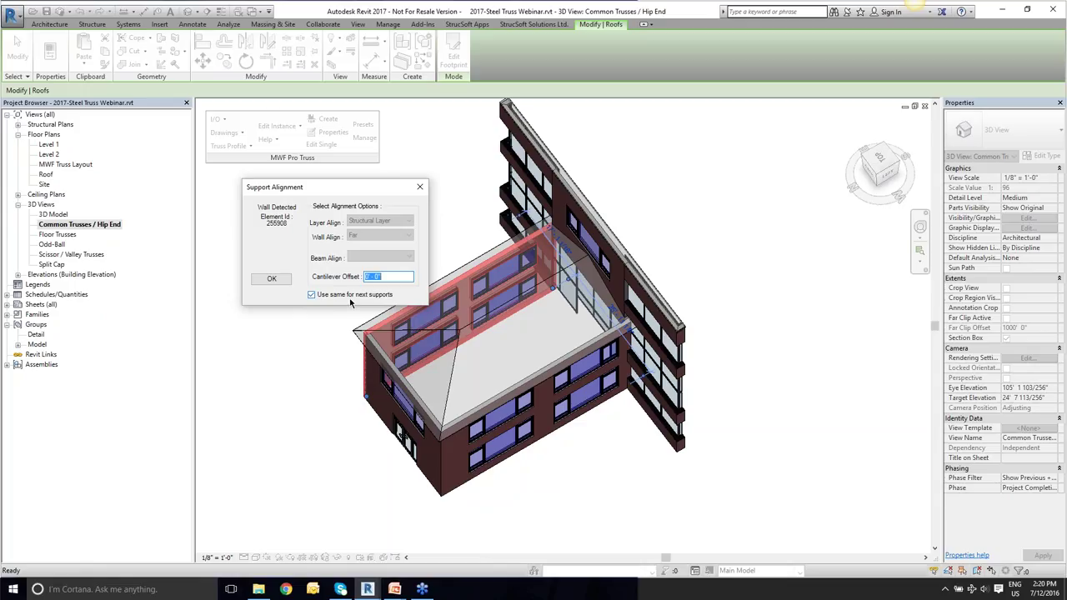
pyautogui.click(272, 278)
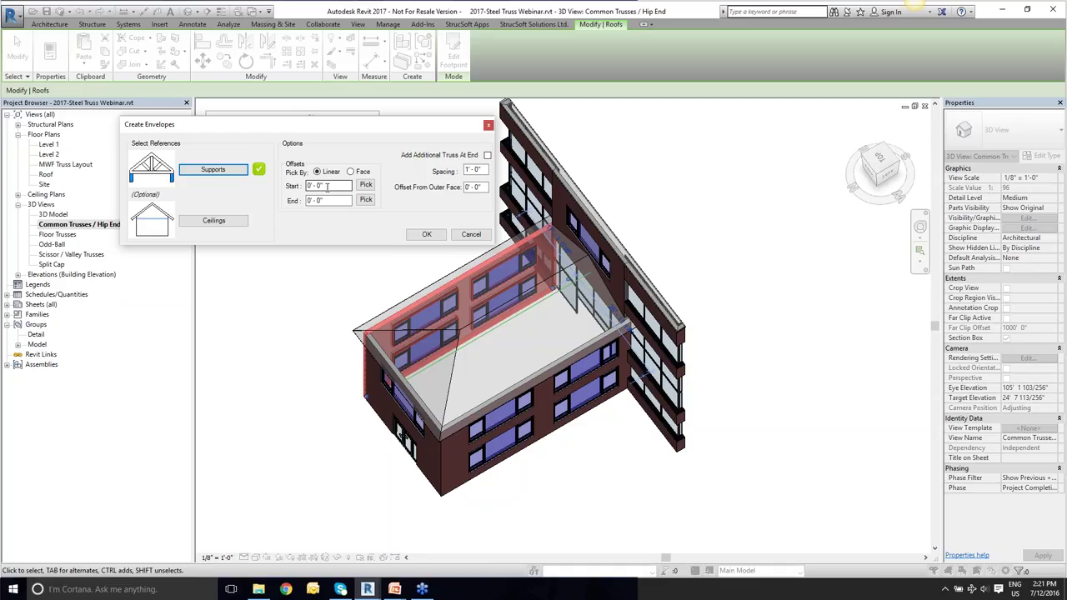
# Pick the envelope offsets from the model: start 0' - 5 9/16" by roof face, end 7' - 6 5/8" linear.
pyautogui.click(351, 172)
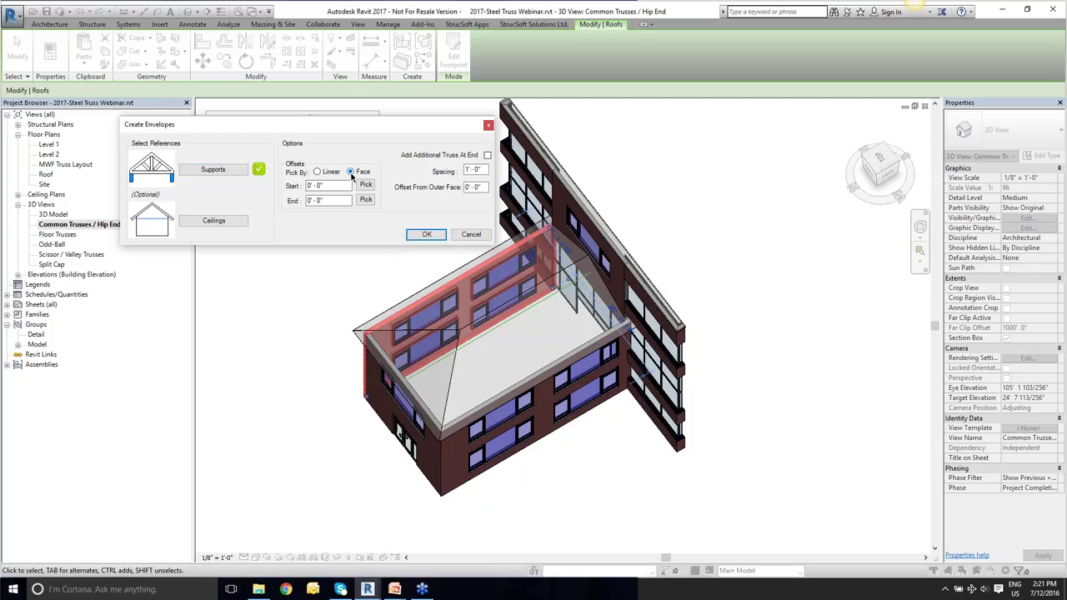
pyautogui.click(364, 187)
pyautogui.scroll(5, 623, 260)
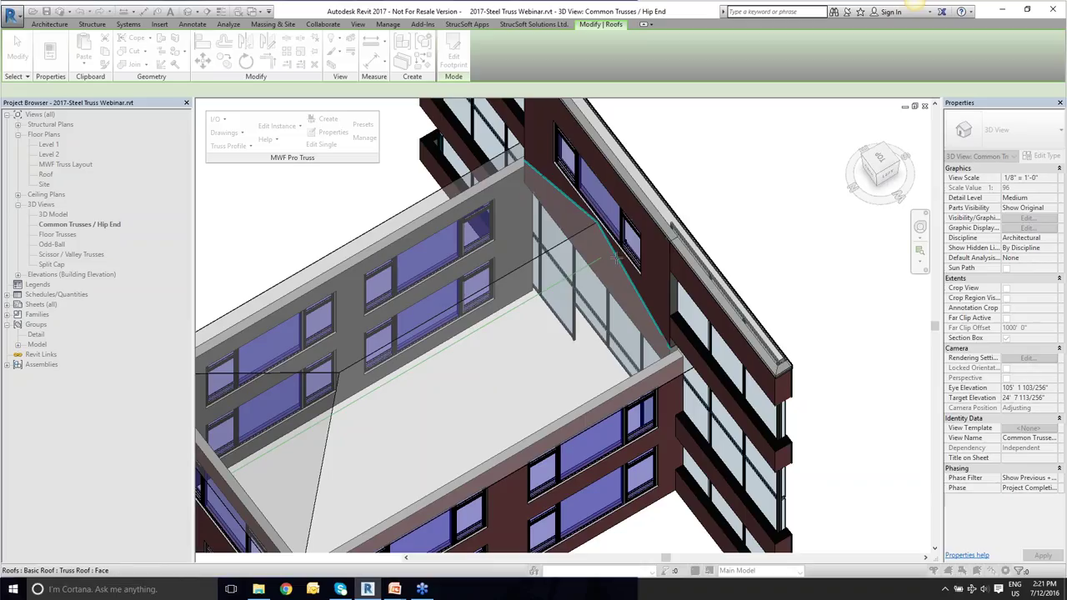
pyautogui.click(618, 259)
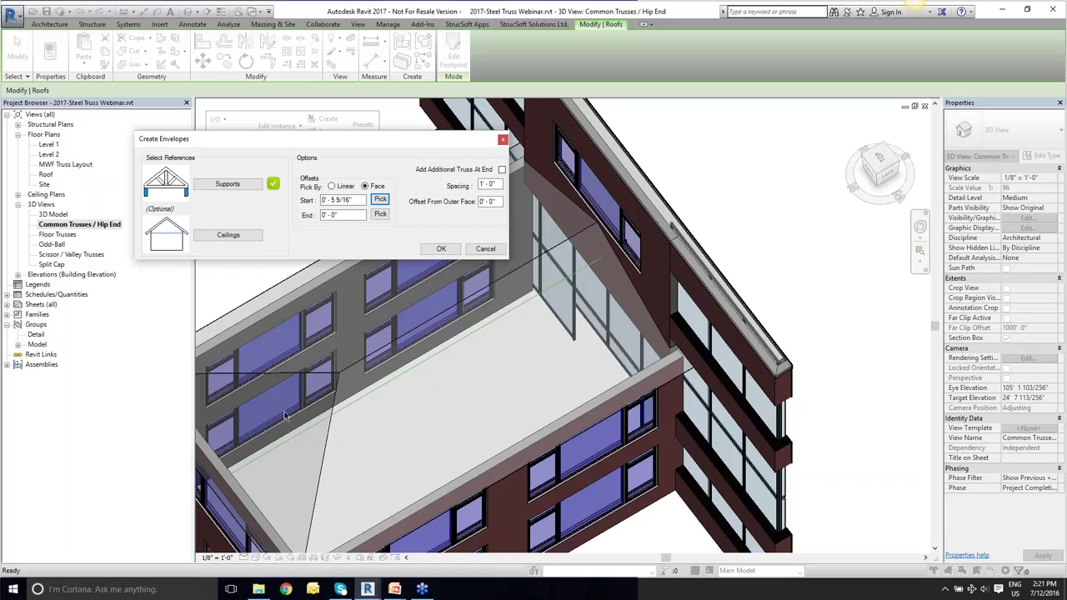
pyautogui.click(331, 187)
pyautogui.click(380, 213)
pyautogui.keyDown('shift'); pyautogui.moveTo(345, 245); pyautogui.dragTo(329, 414, button='middle'); pyautogui.keyUp('shift')
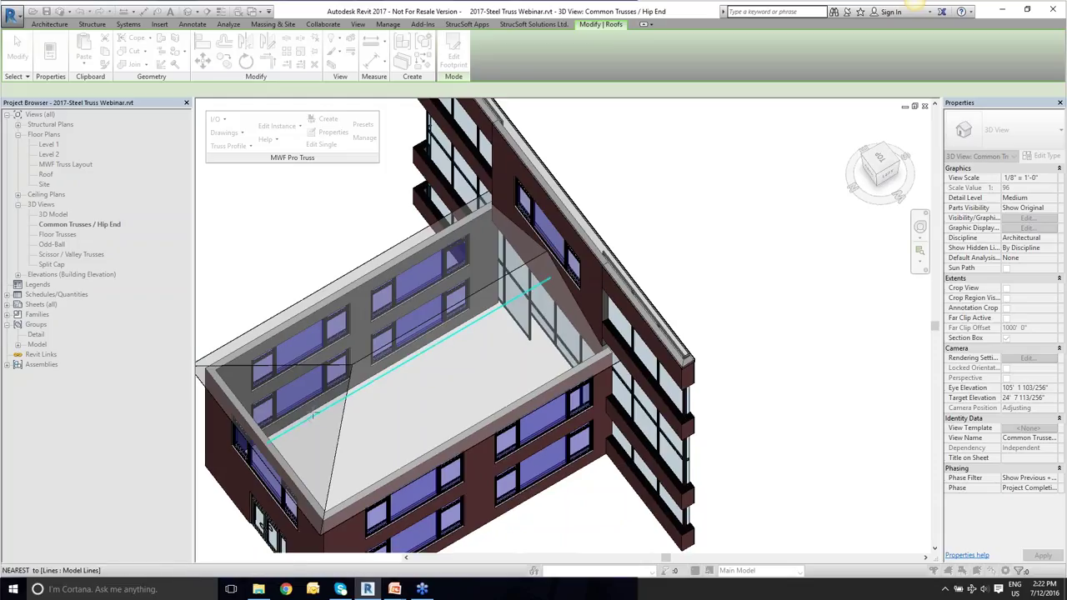
pyautogui.click(314, 415)
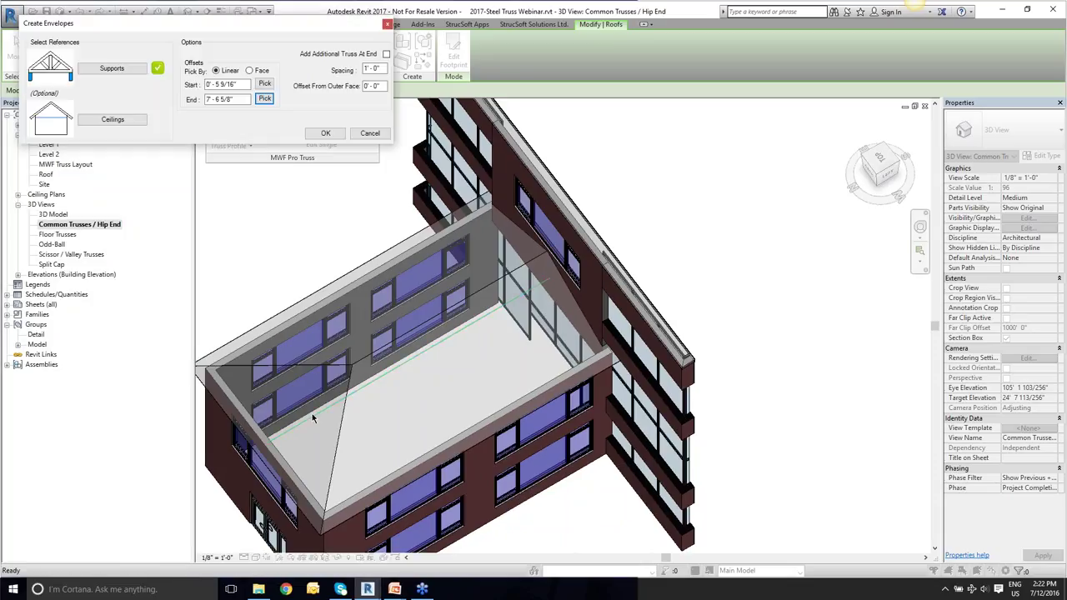
# Enter 6 for the envelope end offset and 2 for the spacing in Create Envelopes.
pyautogui.click(240, 100)
pyautogui.write('6')
pyautogui.click(242, 84)
pyautogui.press('Tab')
pyautogui.write('2')
pyautogui.click(370, 86)
# Create the envelopes and orbit the 3D view to inspect them across the hip roof.
pyautogui.click(325, 134)
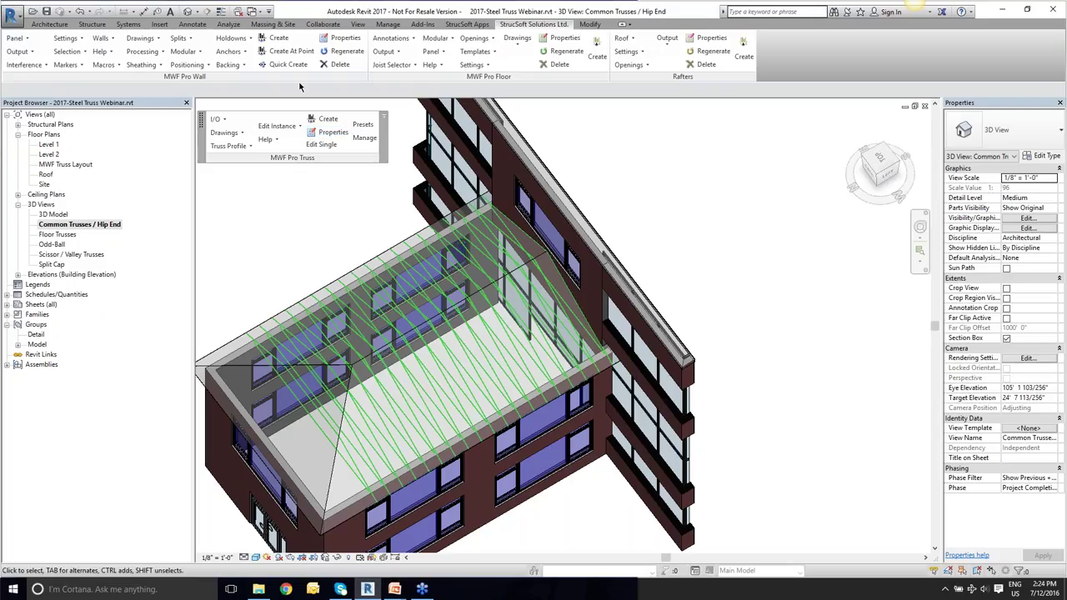
pyautogui.keyDown('shift'); pyautogui.moveTo(300, 230); pyautogui.dragTo(414, 215, button='middle'); pyautogui.keyUp('shift')
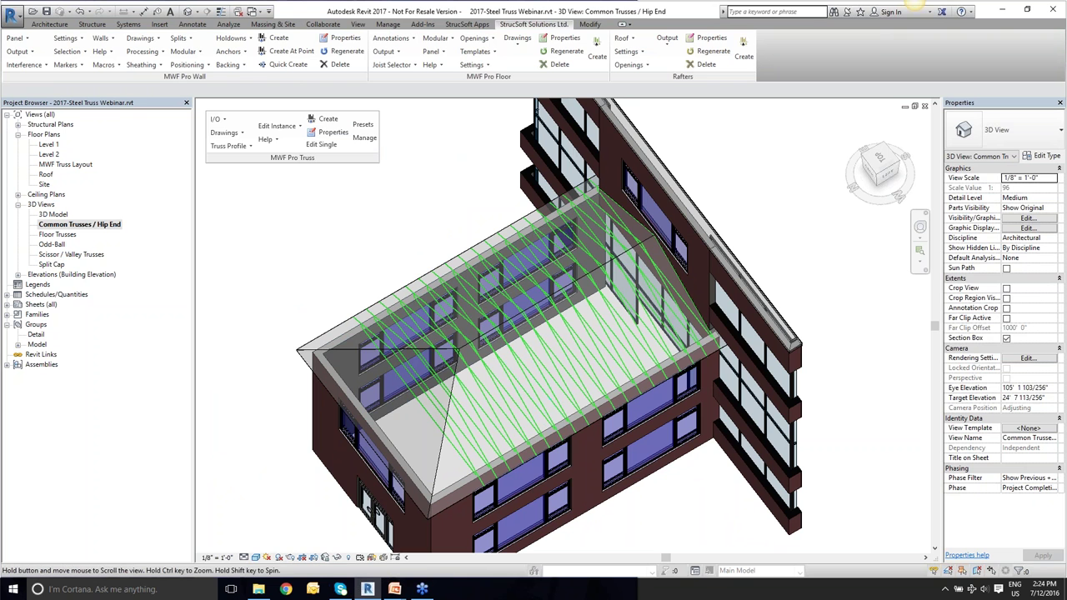
pyautogui.keyDown('shift'); pyautogui.moveTo(375, 287); pyautogui.dragTo(468, 472, button='middle'); pyautogui.keyUp('shift')
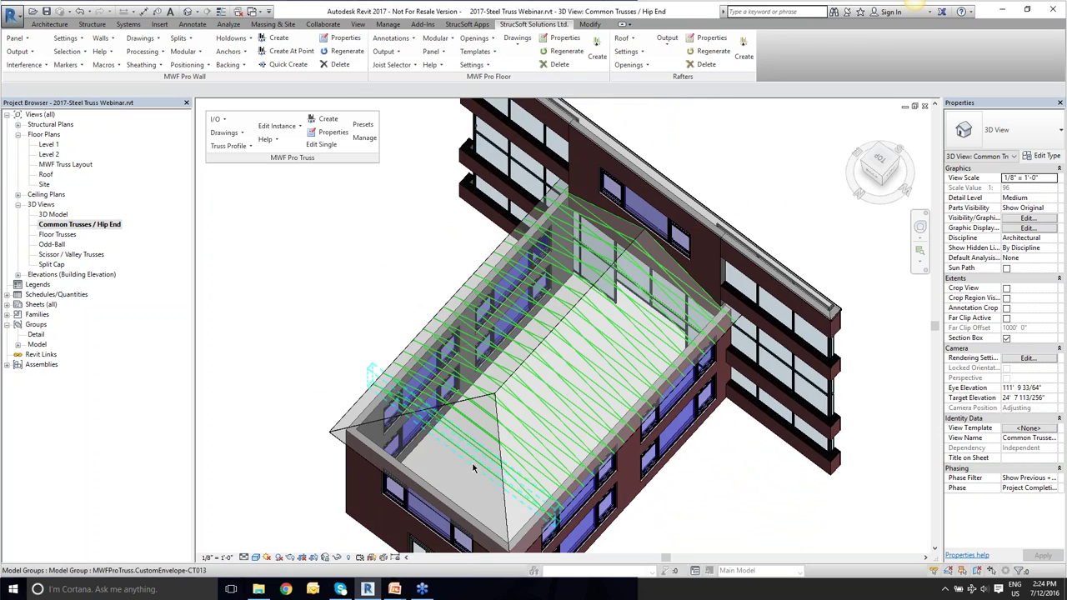
pyautogui.click(469, 472)
pyautogui.scroll(8, 397, 325)
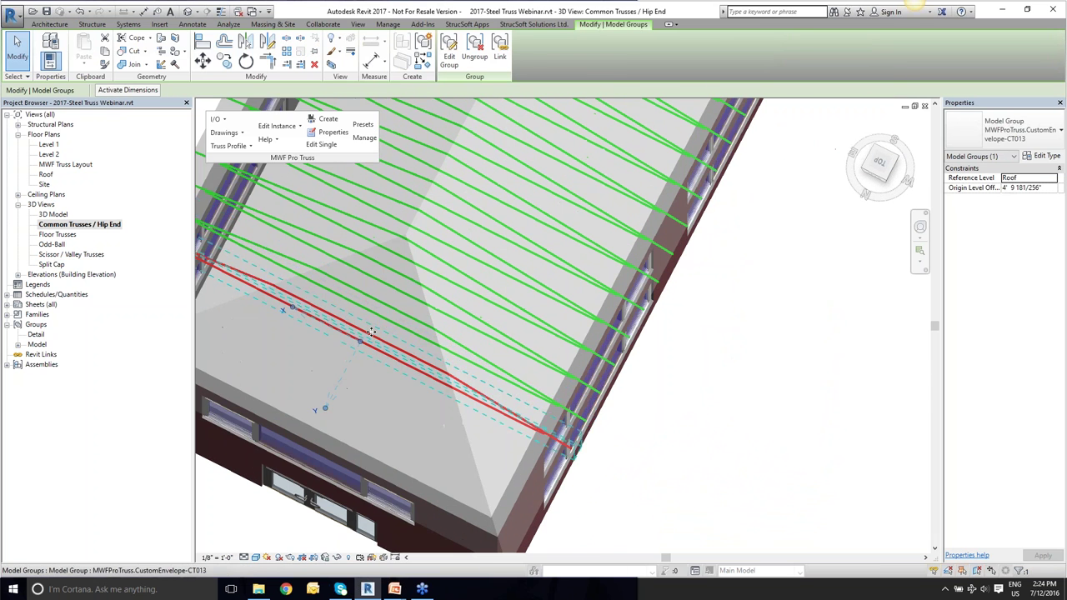
pyautogui.click(397, 325)
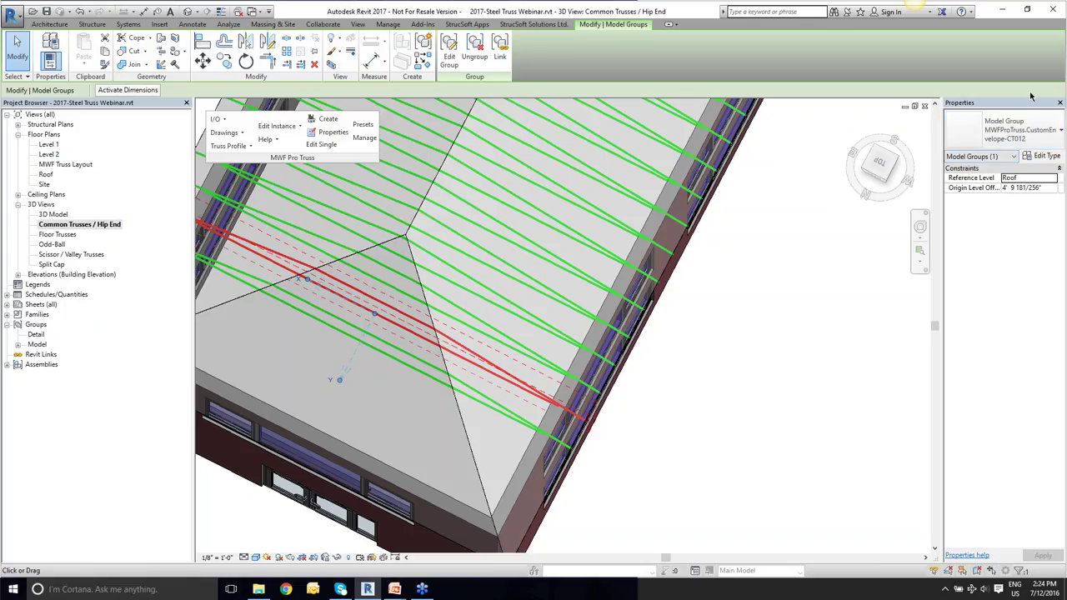
pyautogui.click(499, 315)
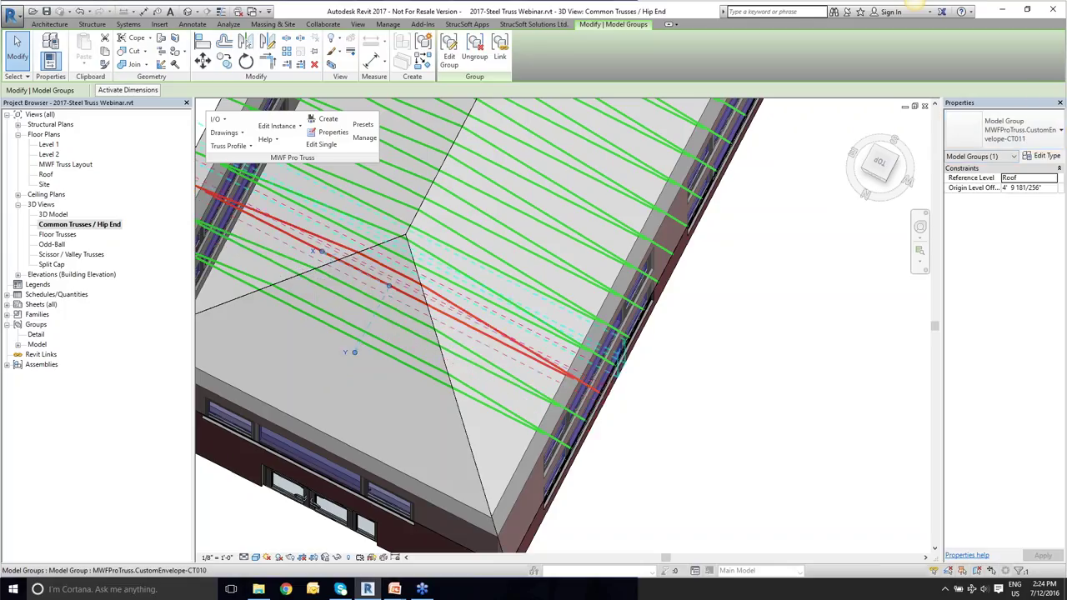
pyautogui.click(538, 218)
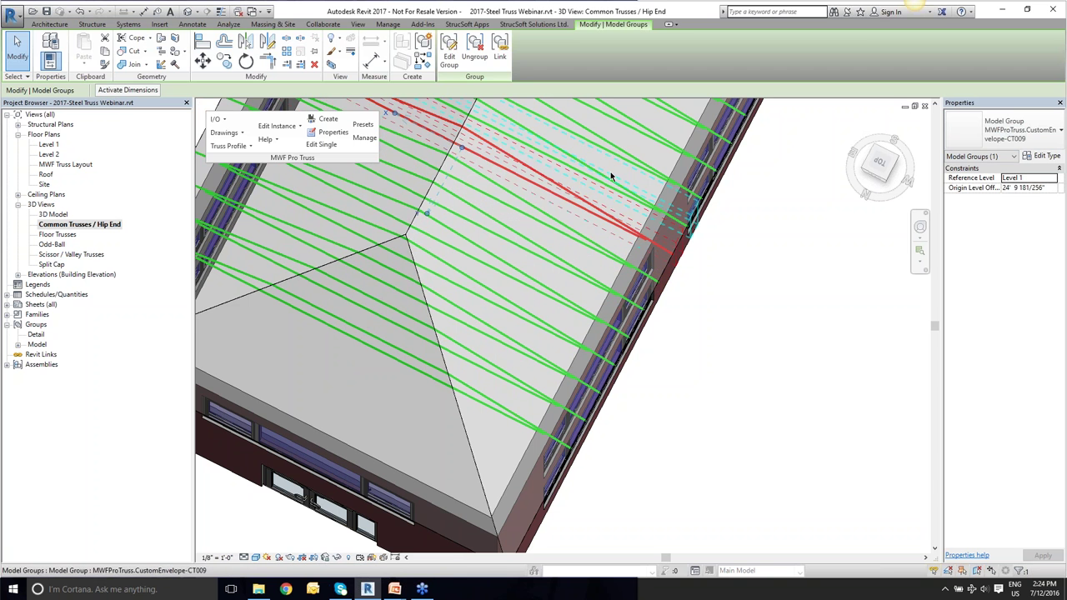
pyautogui.press('Escape')
pyautogui.click(611, 139)
pyautogui.keyDown('shift'); pyautogui.moveTo(682, 242); pyautogui.dragTo(532, 395, button='middle'); pyautogui.keyUp('shift')
pyautogui.click(452, 410)
pyautogui.scroll(4, 457, 372)
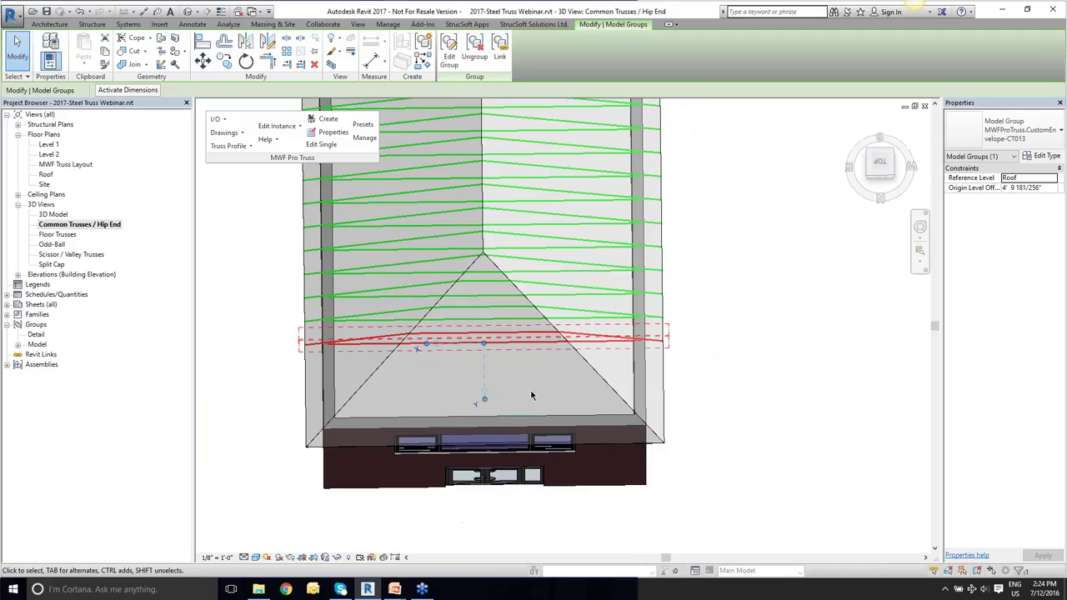
# Select envelope group CT013 crossing the hip end and open the Truss Profile dropdown.
pyautogui.press('Escape')
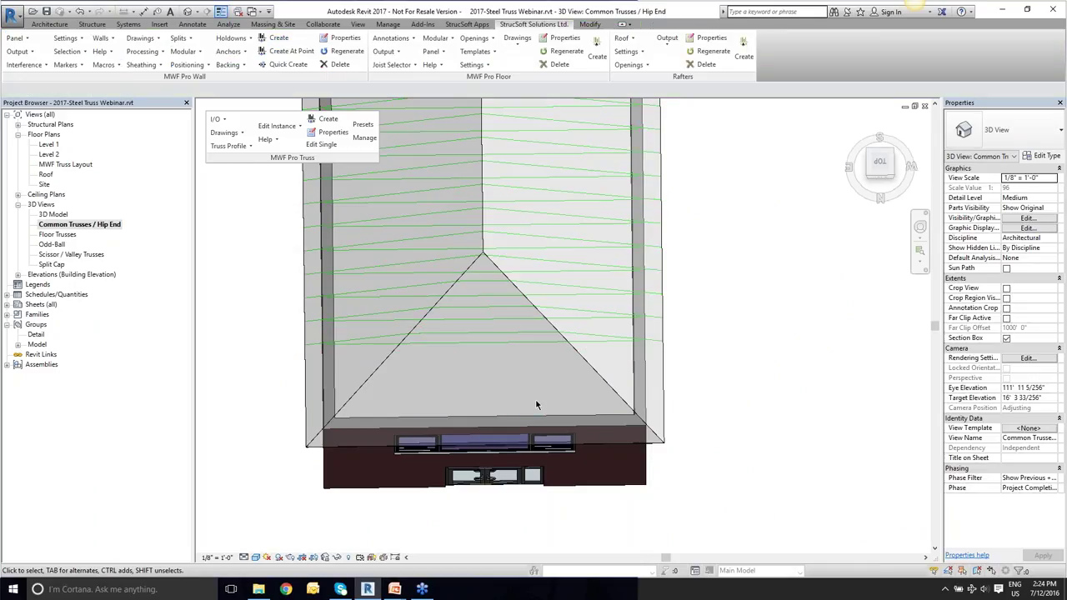
pyautogui.scroll(3, 406, 291)
pyautogui.scroll(-2, 407, 292)
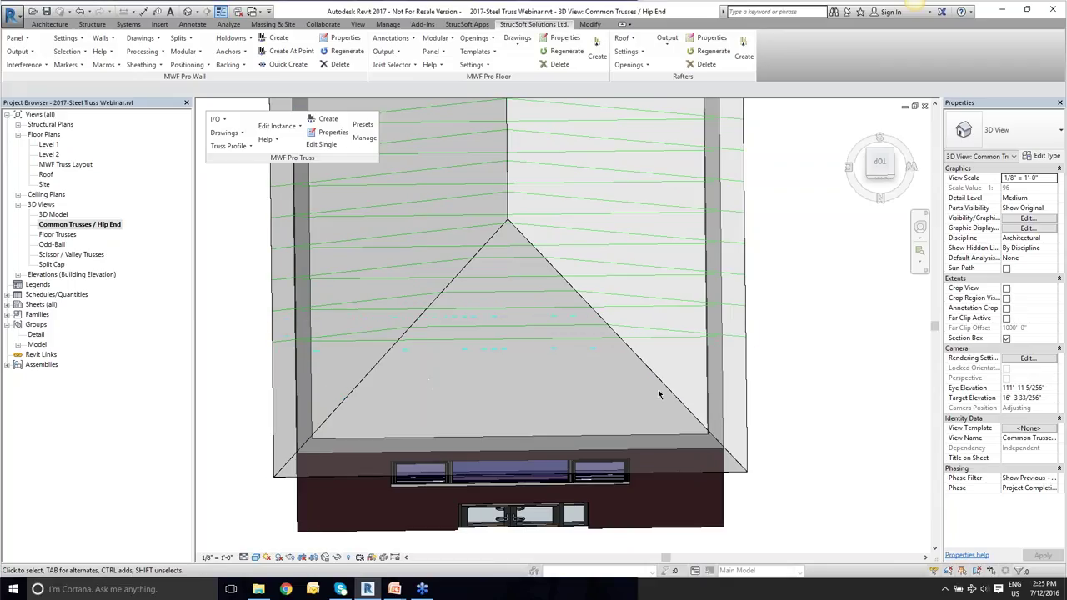
pyautogui.click(584, 250)
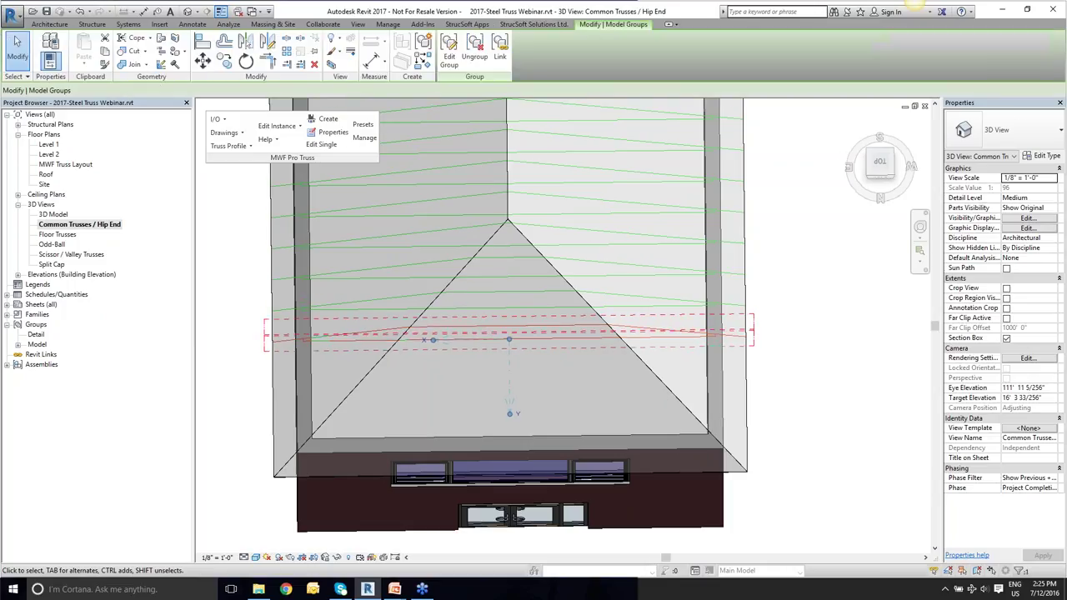
pyautogui.moveTo(552, 347); pyautogui.dragTo(540, 311, button='middle')
pyautogui.click(245, 146)
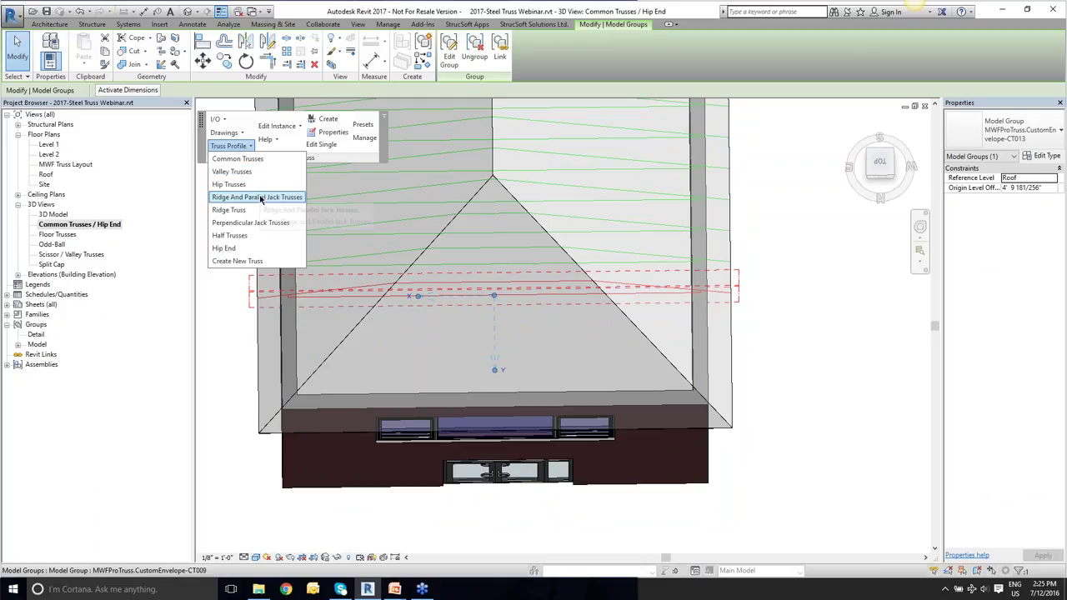
# Choose Hip End from the Truss Profile list to bring up Hip End Placement.
pyautogui.click(245, 251)
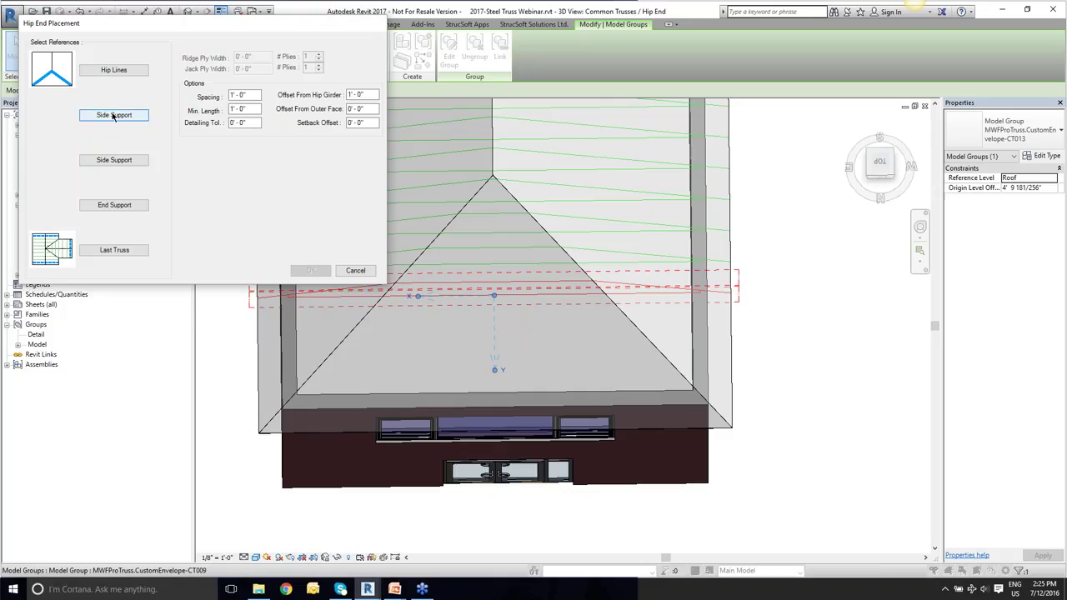
# Pick both diagonal hip edges as hip lines, then start picking the first side support from above.
pyautogui.click(129, 72)
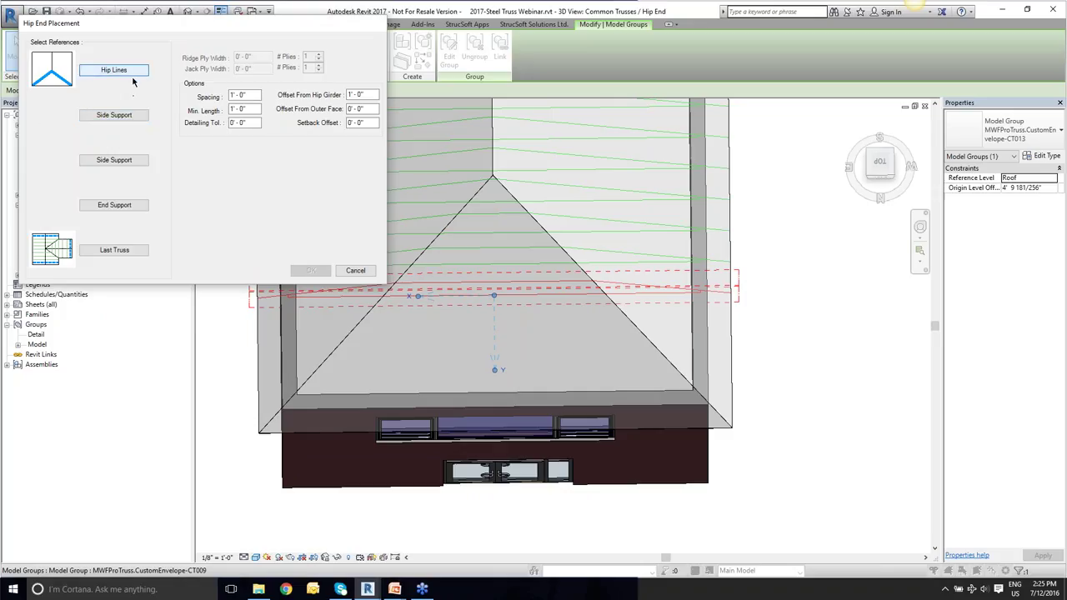
pyautogui.click(133, 73)
pyautogui.keyDown('shift'); pyautogui.moveTo(526, 395); pyautogui.dragTo(524, 305, button='middle'); pyautogui.keyUp('shift')
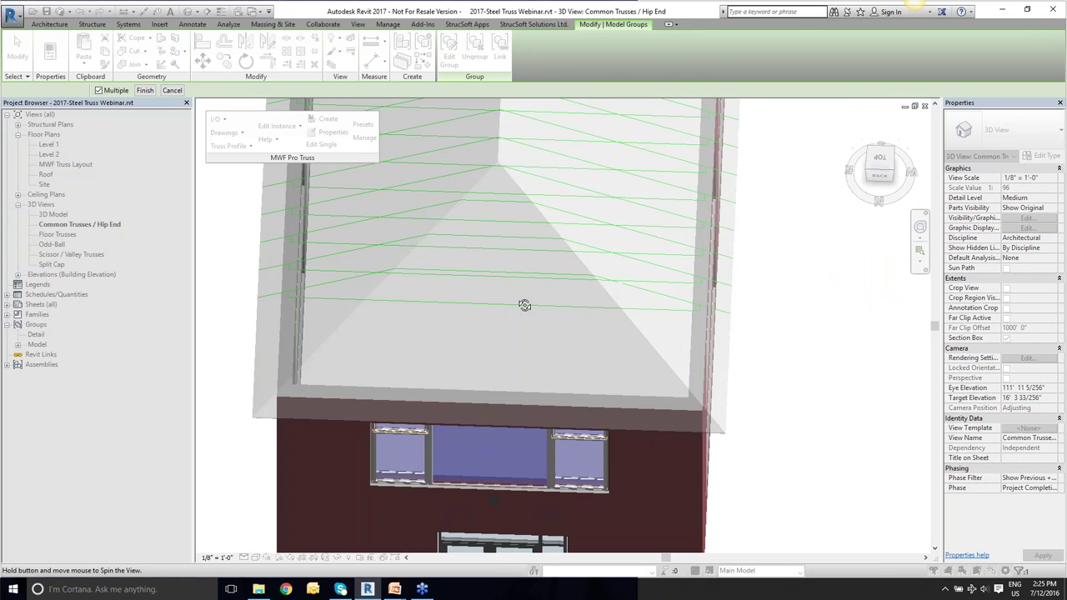
pyautogui.scroll(4, 369, 370)
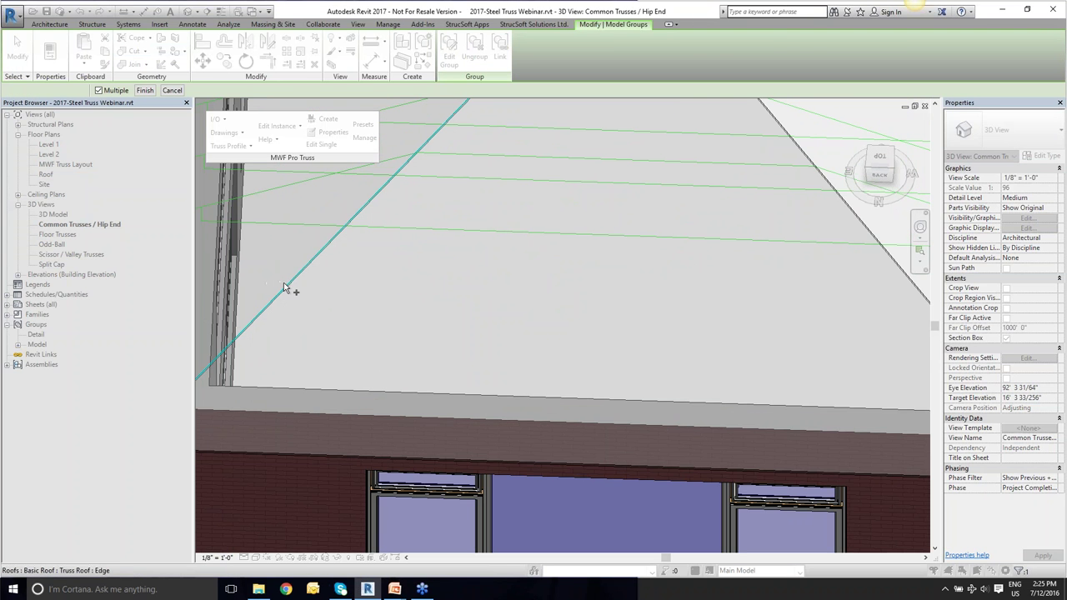
pyautogui.click(283, 289)
pyautogui.keyDown('shift'); pyautogui.moveTo(913, 250); pyautogui.dragTo(750, 250, button='middle'); pyautogui.keyUp('shift')
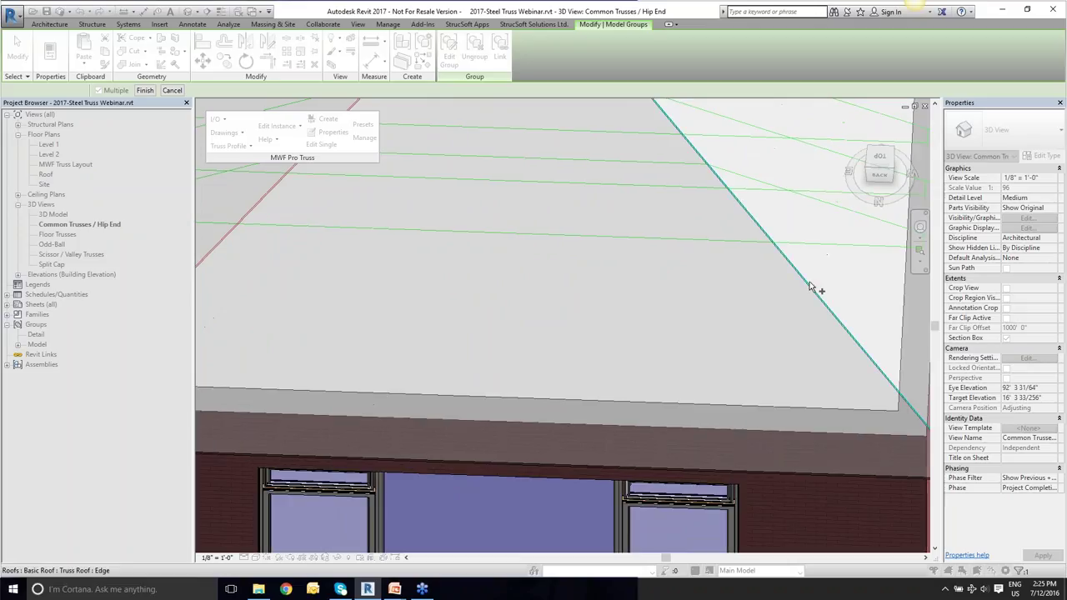
pyautogui.click(814, 290)
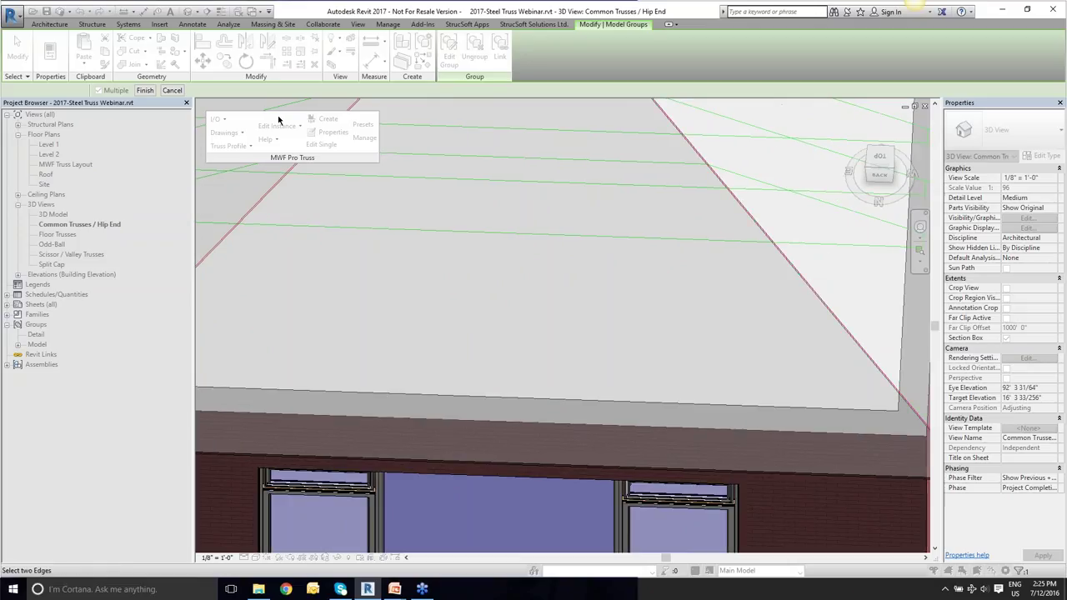
pyautogui.click(142, 91)
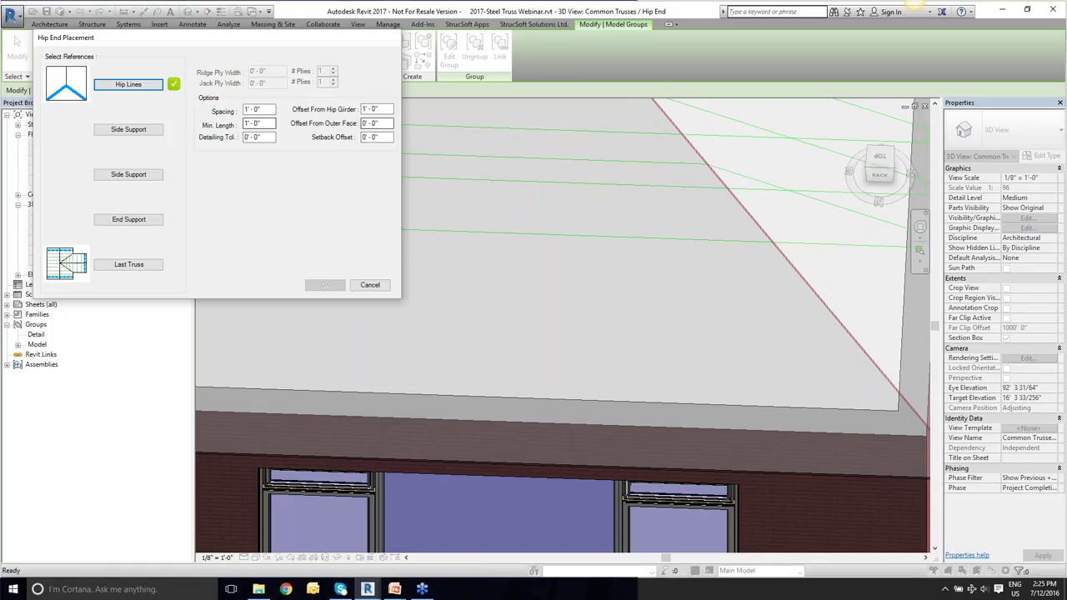
pyautogui.click(153, 135)
pyautogui.keyDown('shift'); pyautogui.moveTo(245, 350); pyautogui.dragTo(396, 359, button='middle'); pyautogui.keyUp('shift')
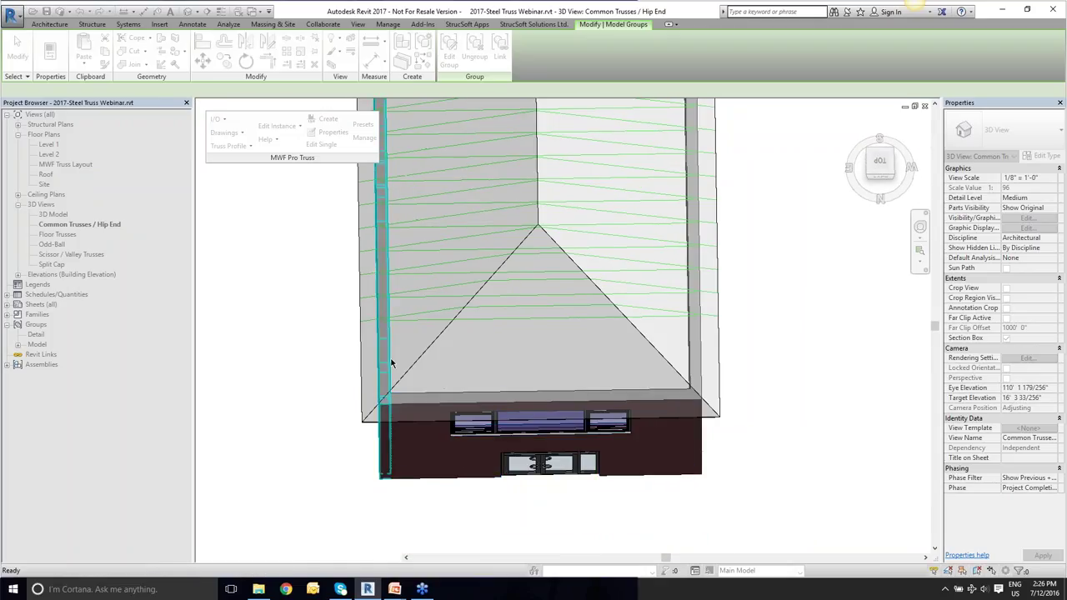
# Assign the left and right walls as side supports, confirming each support alignment.
pyautogui.click(385, 358)
pyautogui.click(77, 146)
pyautogui.click(147, 205)
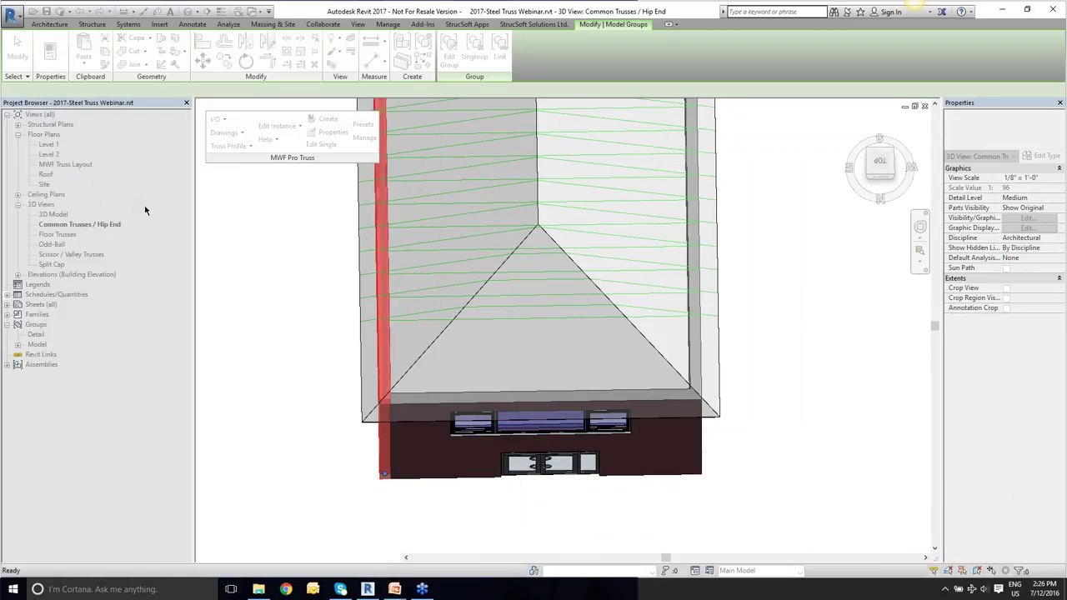
pyautogui.click(685, 340)
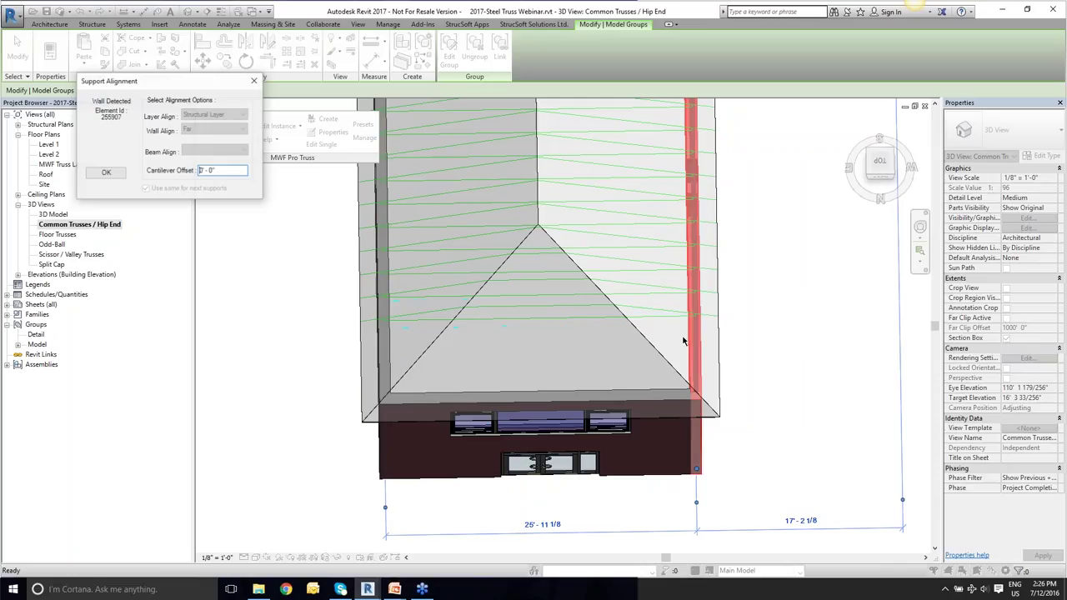
pyautogui.click(99, 172)
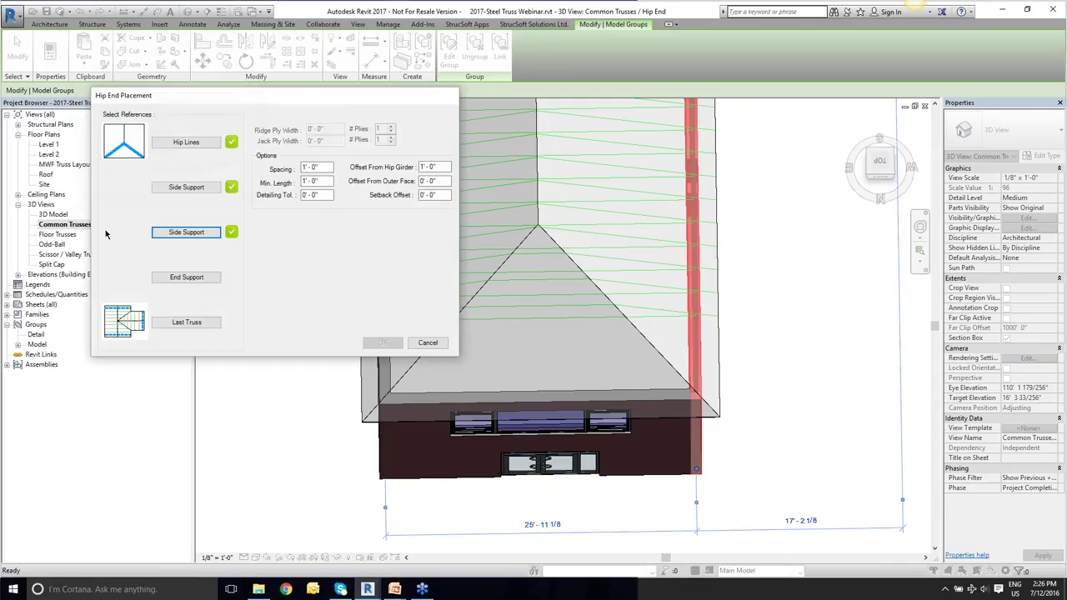
# Assign the front wall as the end support and begin picking the last truss.
pyautogui.click(178, 278)
pyautogui.click(651, 474)
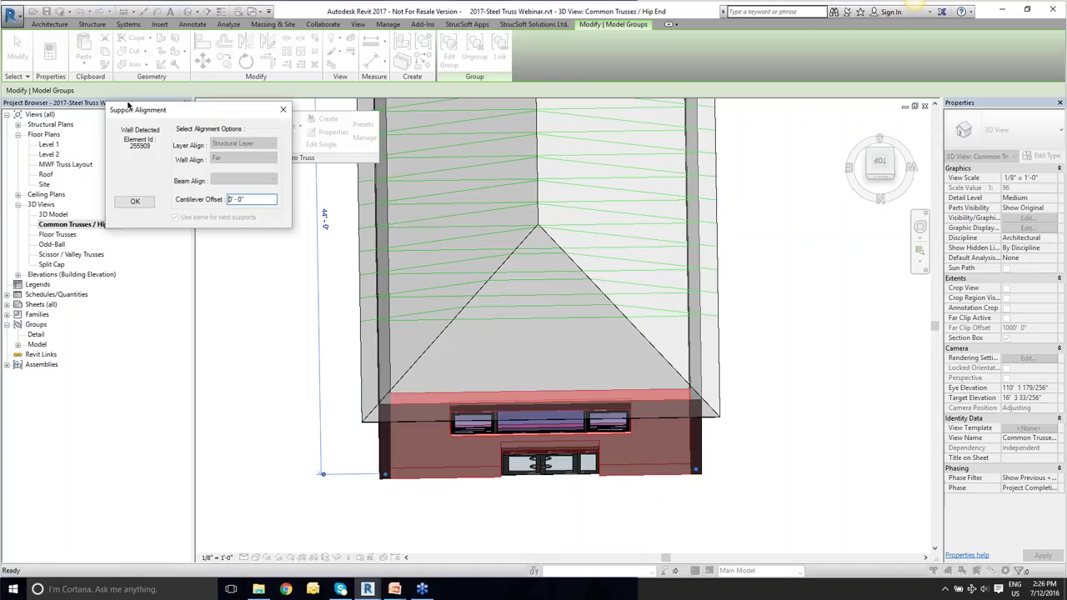
pyautogui.click(138, 203)
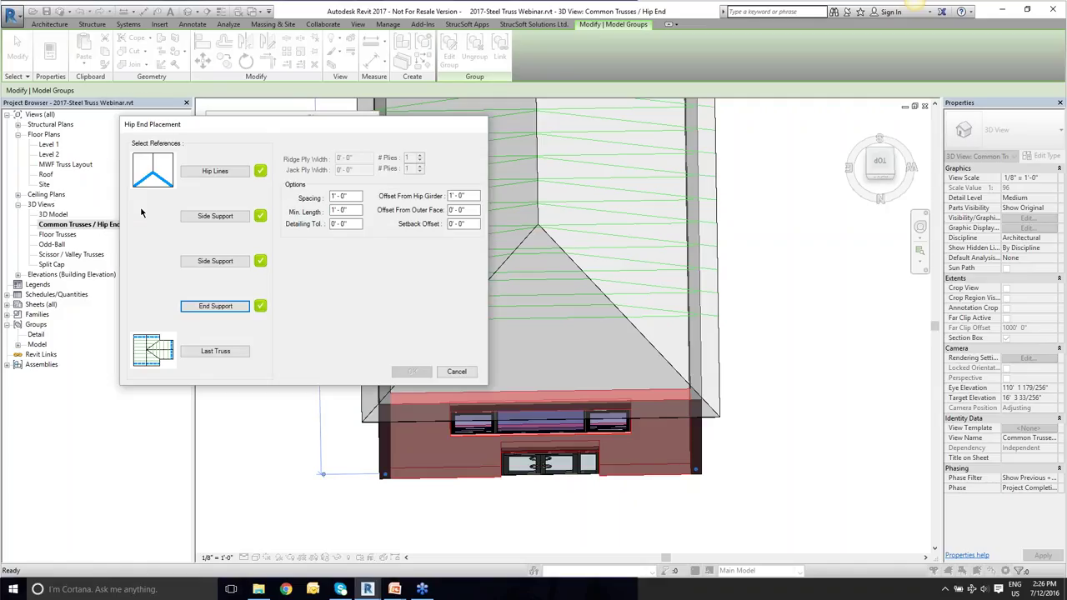
pyautogui.click(214, 351)
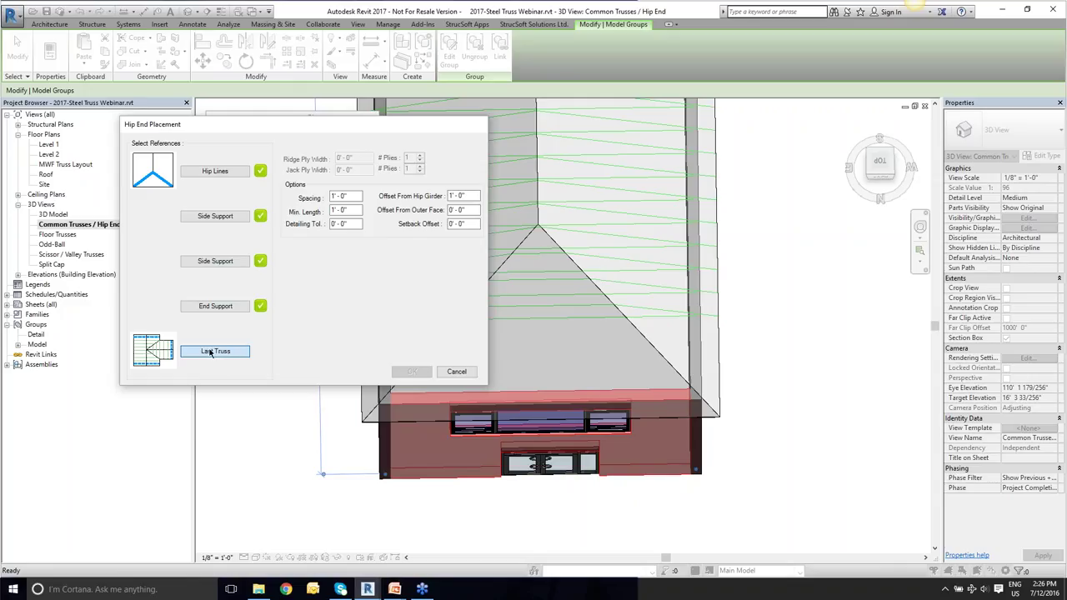
pyautogui.click(213, 351)
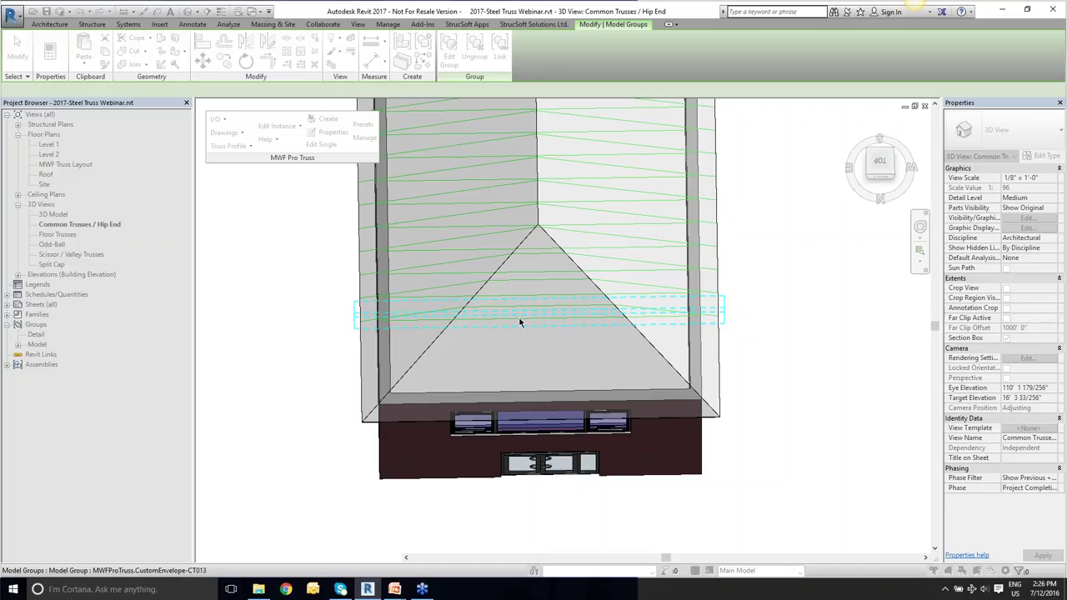
# Pick the last common truss; set spacing and min. length 2', detailing tolerance 2", outer-face offset 1".
pyautogui.click(519, 322)
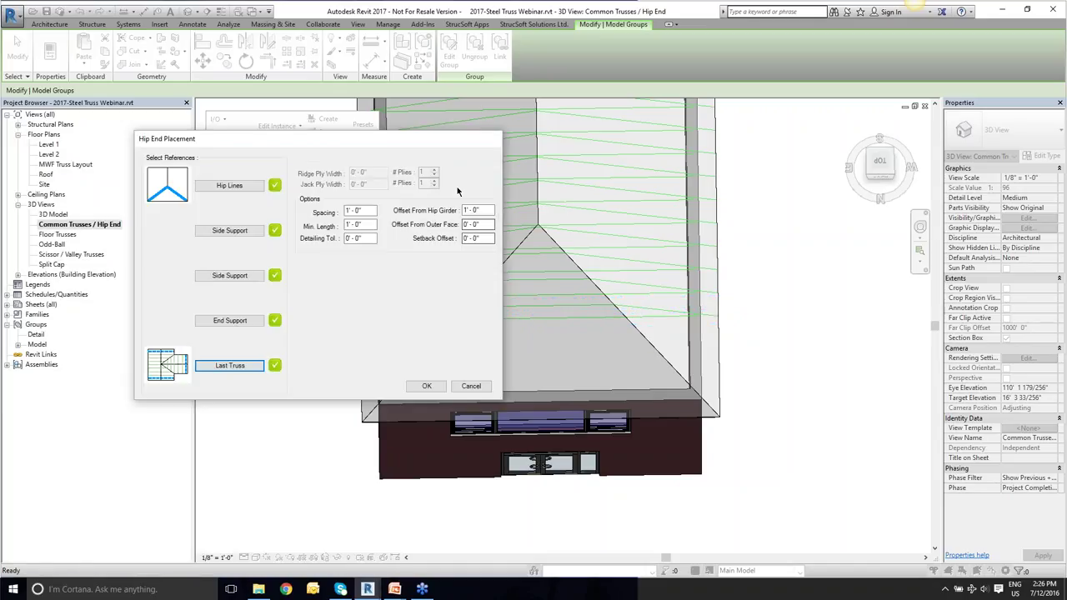
pyautogui.click(347, 211)
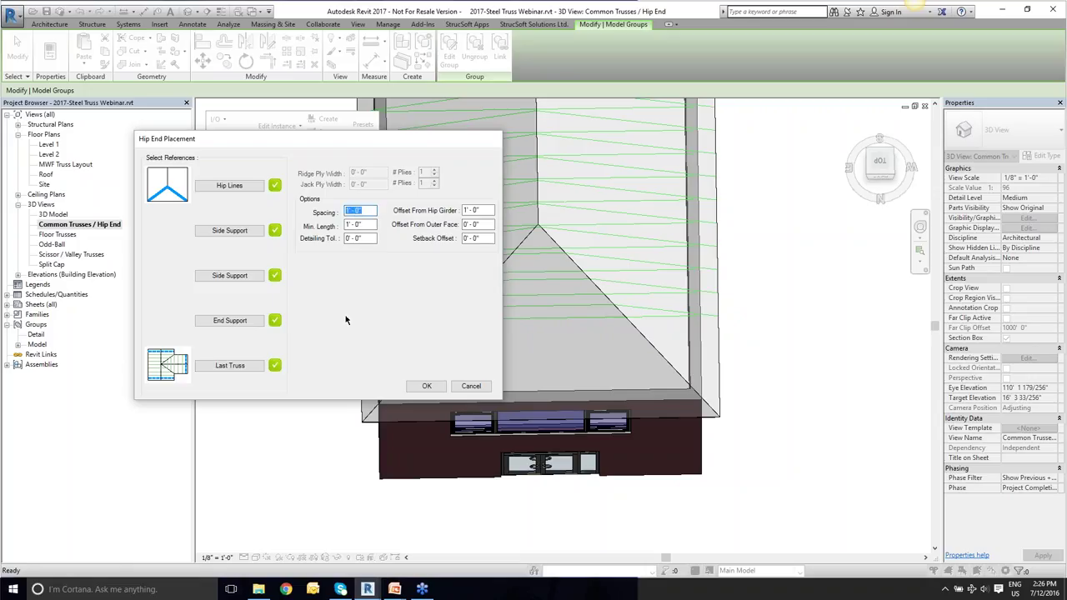
pyautogui.write('2')
pyautogui.press('Tab')
pyautogui.write('2')
pyautogui.press('Tab')
pyautogui.doubleClick(370, 241)
pyautogui.write('2"')
pyautogui.doubleClick(481, 225)
pyautogui.write('1')
pyautogui.click(480, 238)
# Generate the hip end jack truss envelopes, close the loading warnings, and select a new envelope.
pyautogui.click(428, 385)
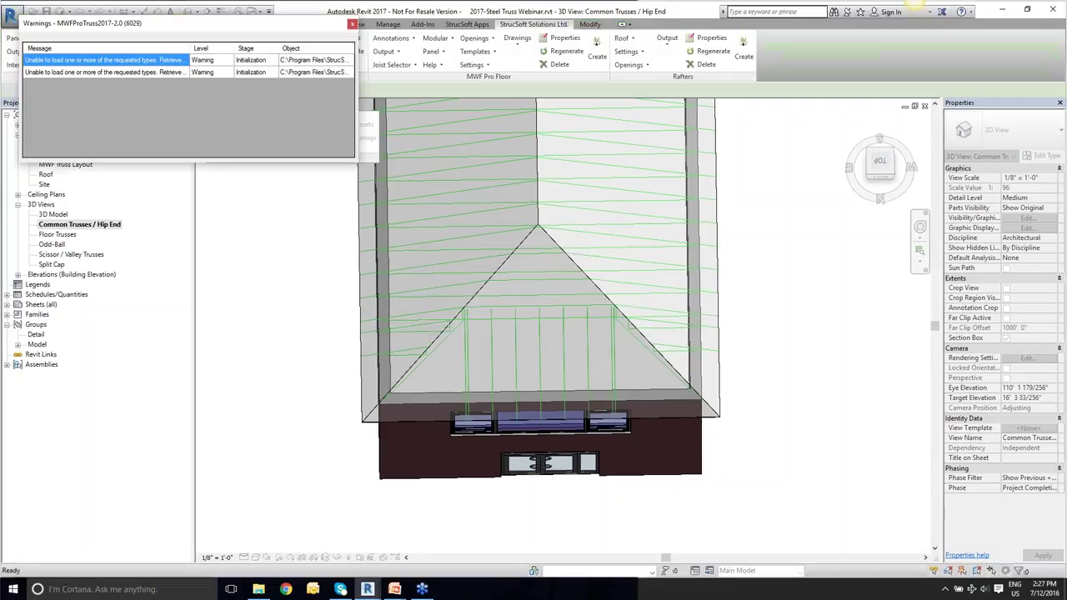
pyautogui.click(352, 24)
pyautogui.click(611, 359)
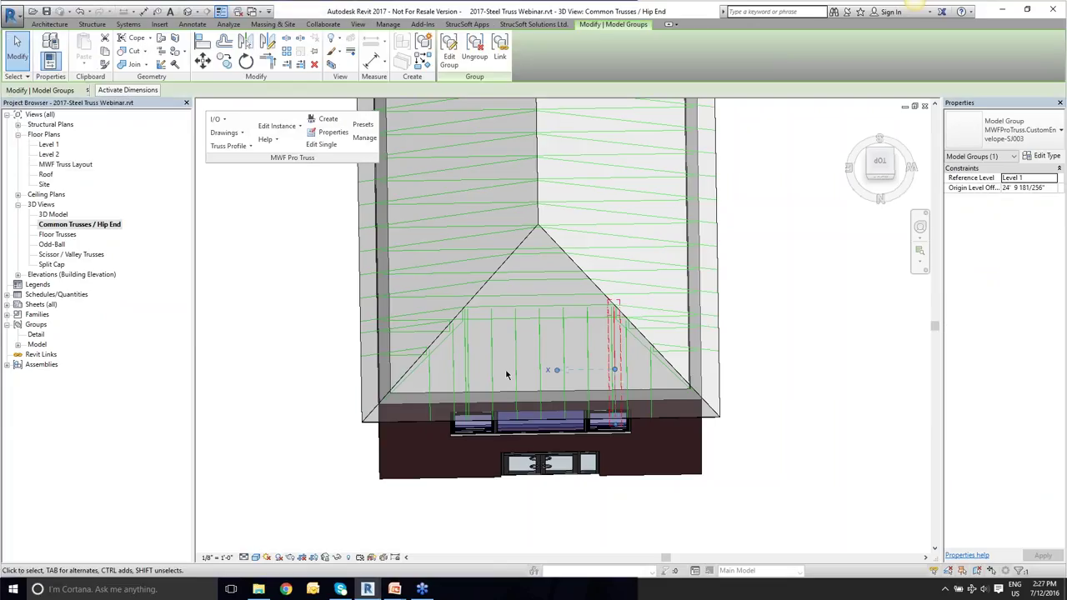
# Orbit around the hip end envelopes in 3D, then select a common truss envelope on the roof.
pyautogui.keyDown('ctrl'); pyautogui.click(461, 369); pyautogui.keyUp('ctrl')
pyautogui.keyDown('shift'); pyautogui.moveTo(461, 369); pyautogui.dragTo(648, 431, button='middle'); pyautogui.keyUp('shift')
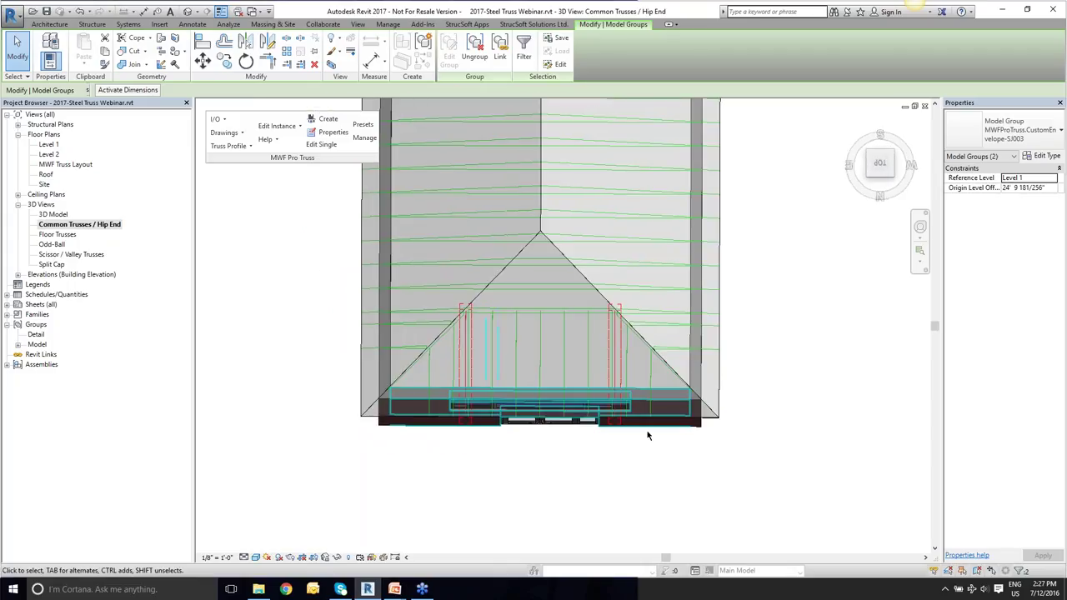
pyautogui.scroll(2, 648, 430)
pyautogui.press('Escape')
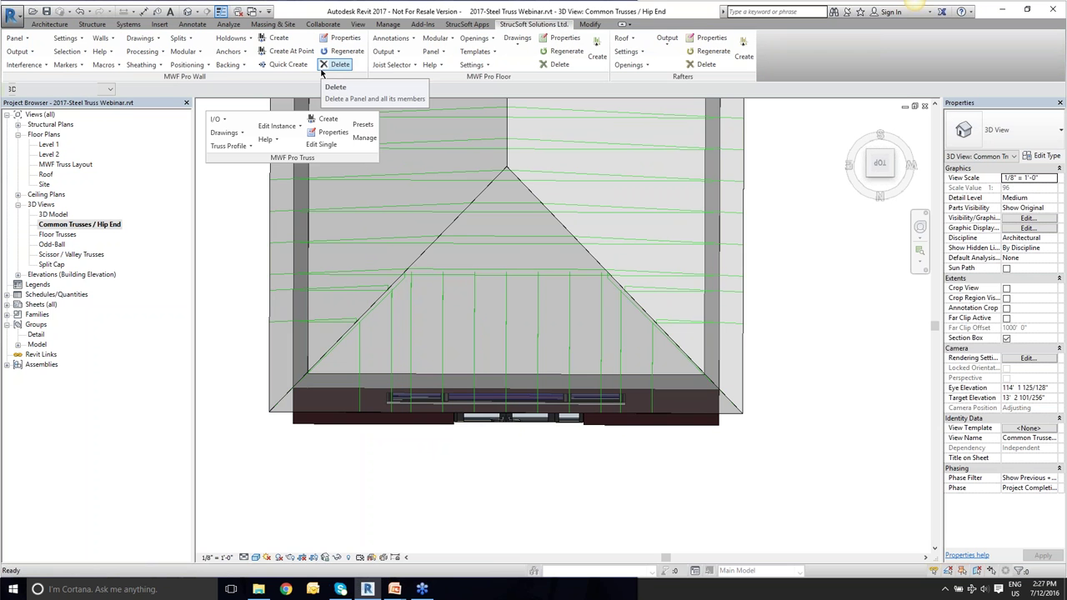
pyautogui.keyDown('shift'); pyautogui.moveTo(538, 209); pyautogui.dragTo(574, 300, button='middle'); pyautogui.keyUp('shift')
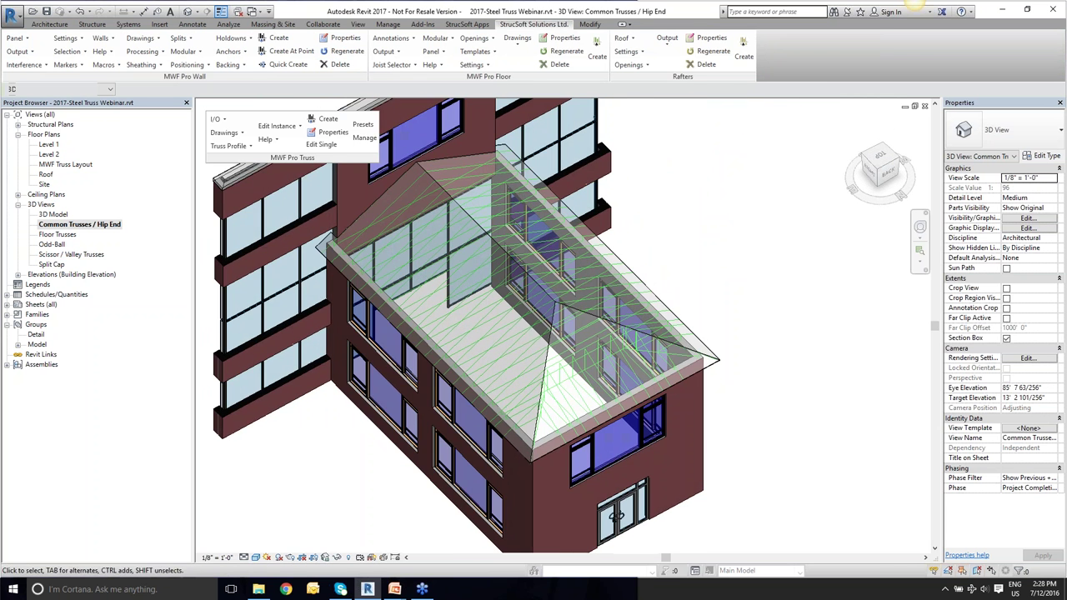
pyautogui.scroll(3, 534, 382)
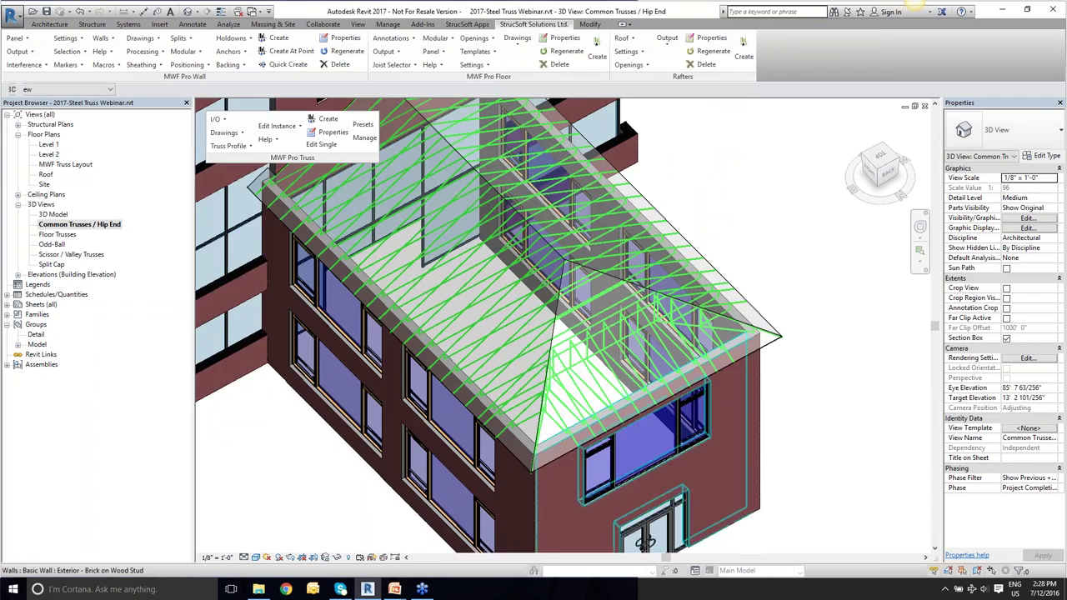
pyautogui.keyDown('shift'); pyautogui.moveTo(533, 382); pyautogui.dragTo(758, 442, button='middle'); pyautogui.keyUp('shift')
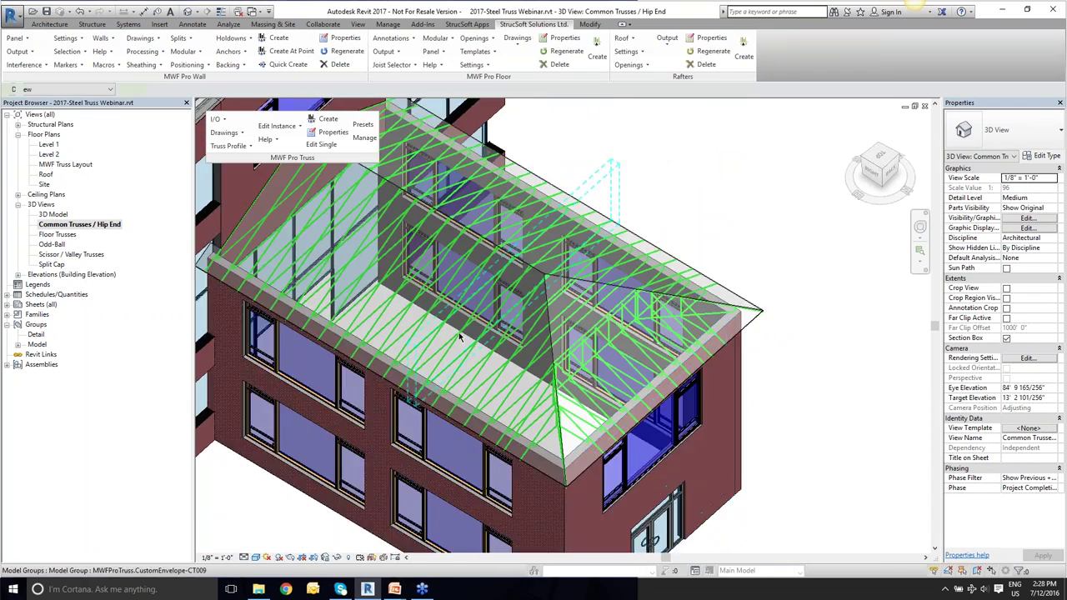
pyautogui.click(459, 336)
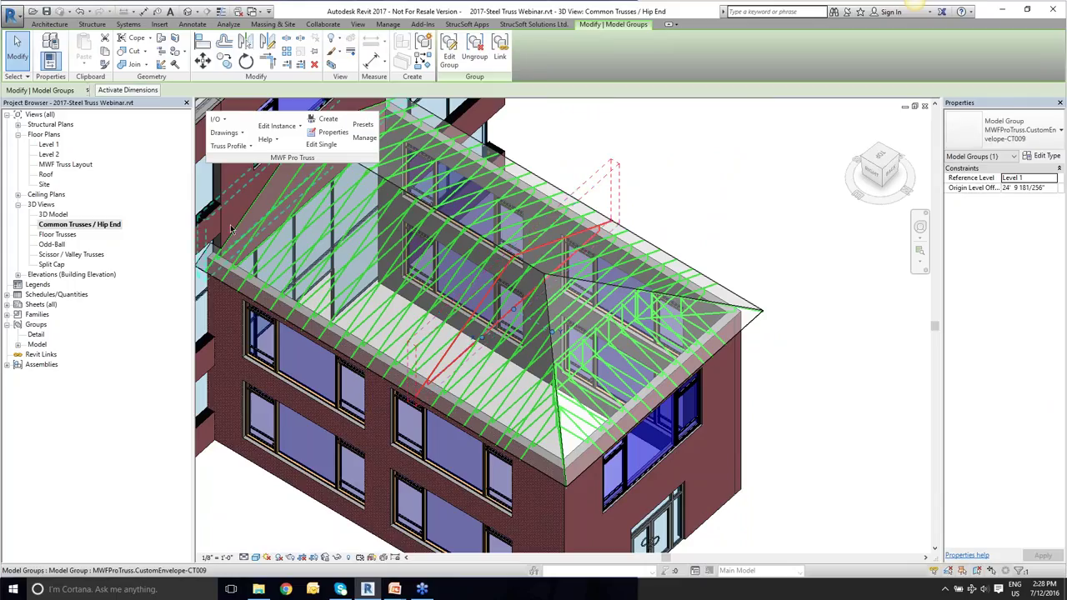
# Open Create Truss for envelope CT009 and load the B2B TRUSS preset, restoring project name 'Project X'.
pyautogui.click(324, 120)
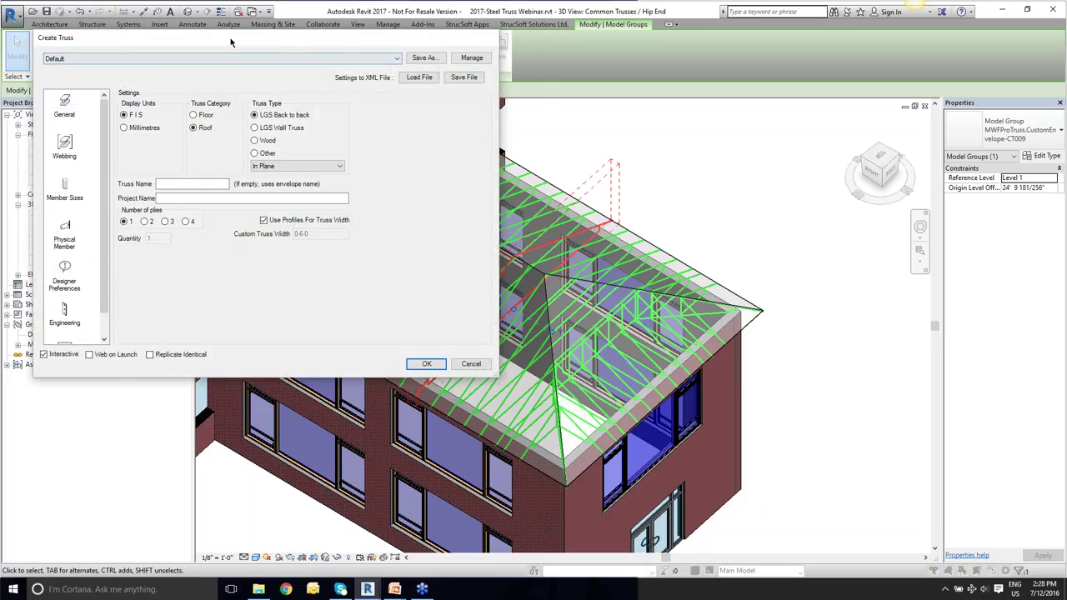
pyautogui.moveTo(231, 42); pyautogui.dragTo(491, 144)
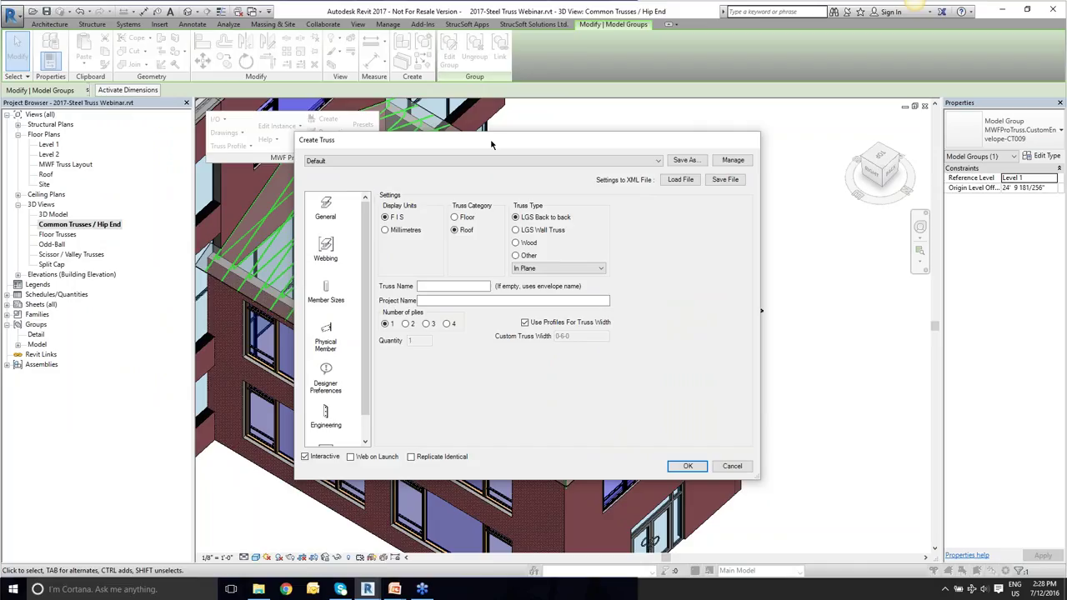
pyautogui.click(504, 161)
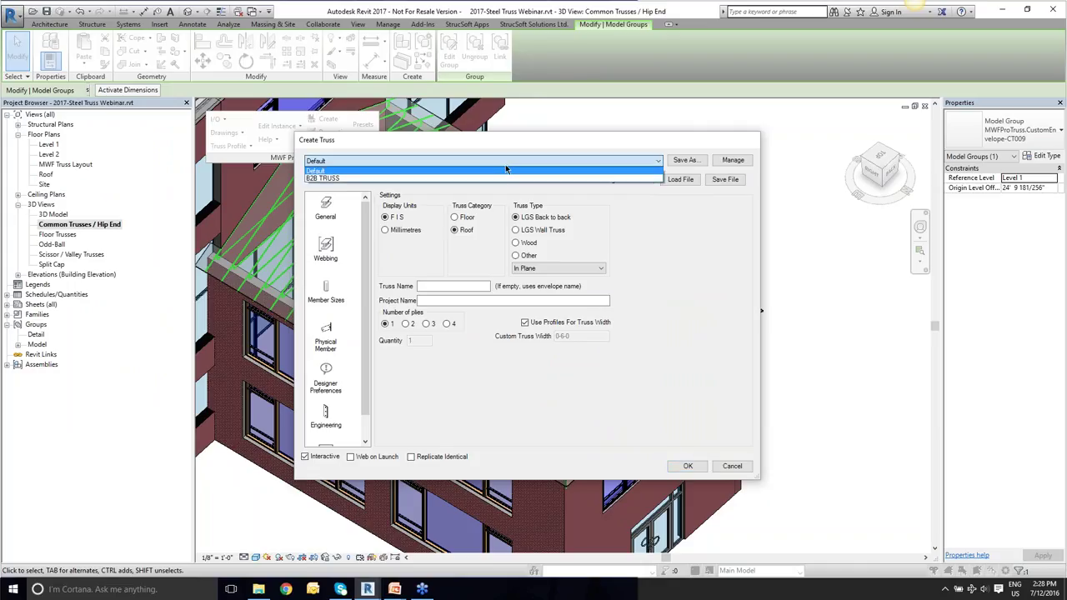
pyautogui.click(405, 178)
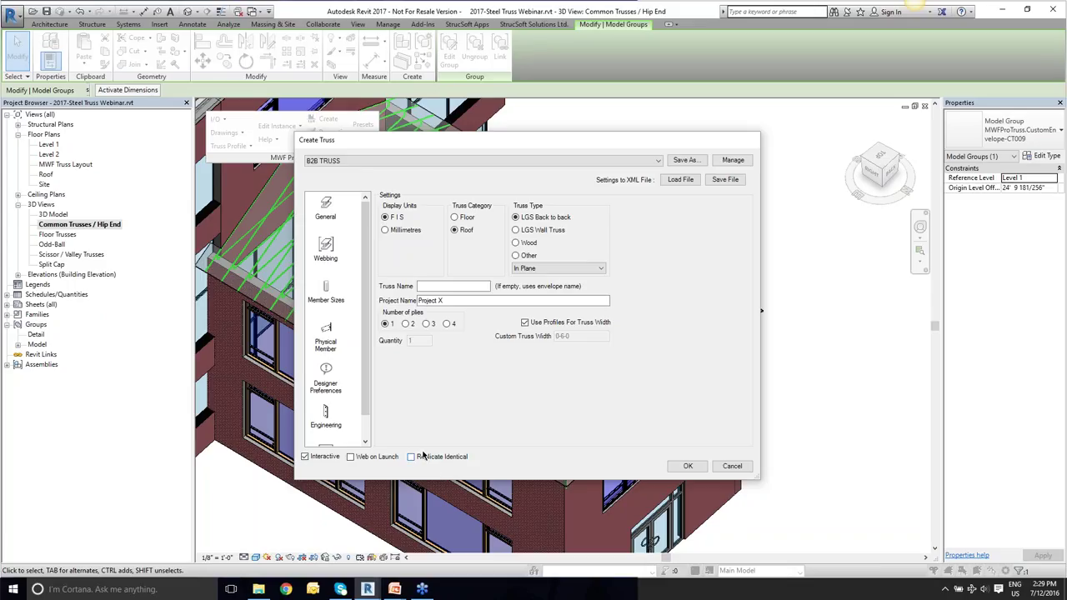
# Accept the Create Truss settings to create the Project X truss and open it in Truss Designer.
pyautogui.moveTo(480, 146); pyautogui.dragTo(785, 174)
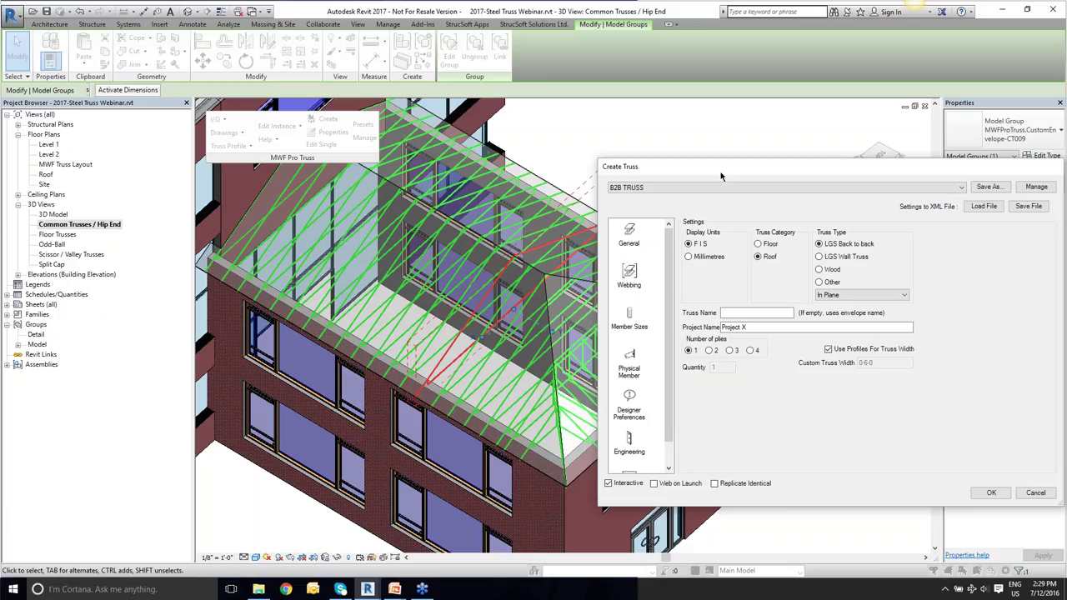
pyautogui.moveTo(726, 170); pyautogui.dragTo(477, 161)
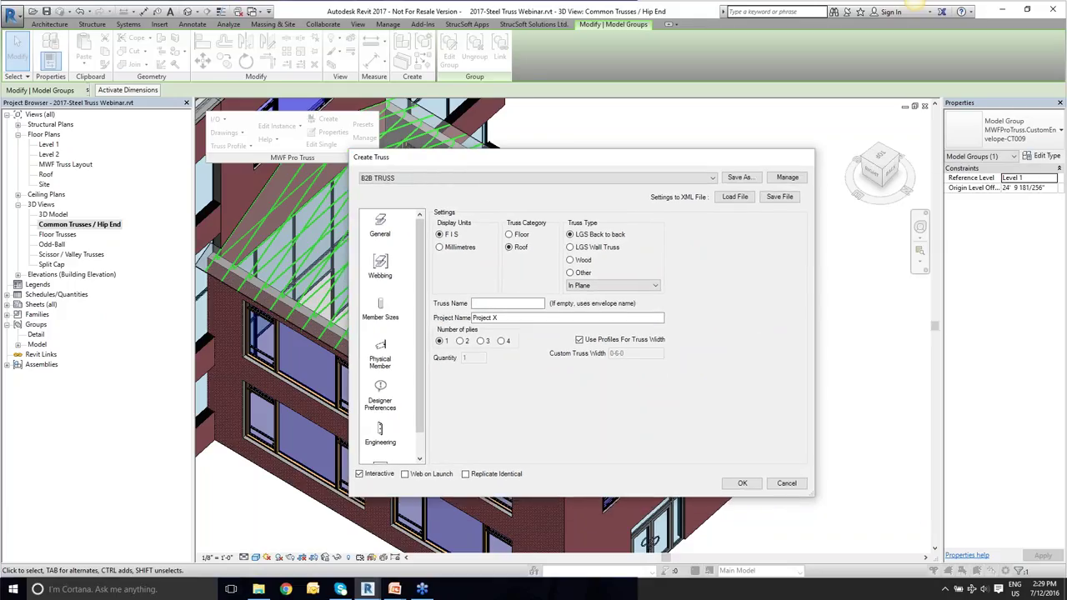
pyautogui.click(741, 484)
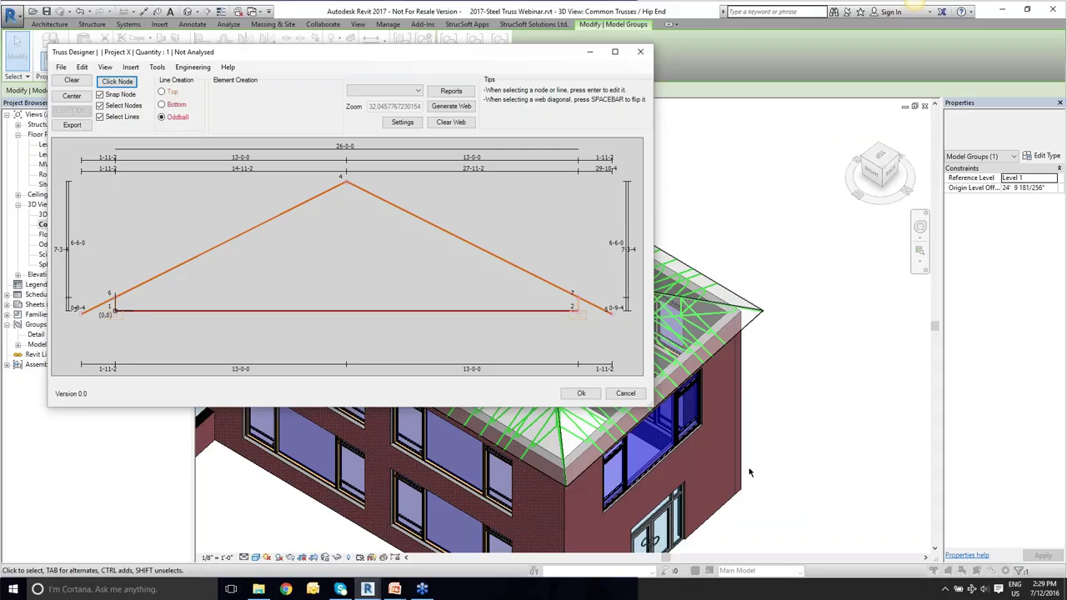
# Maximize Truss Designer, centre the 26-0-0 gable truss, and auto-generate its web members.
pyautogui.click(614, 51)
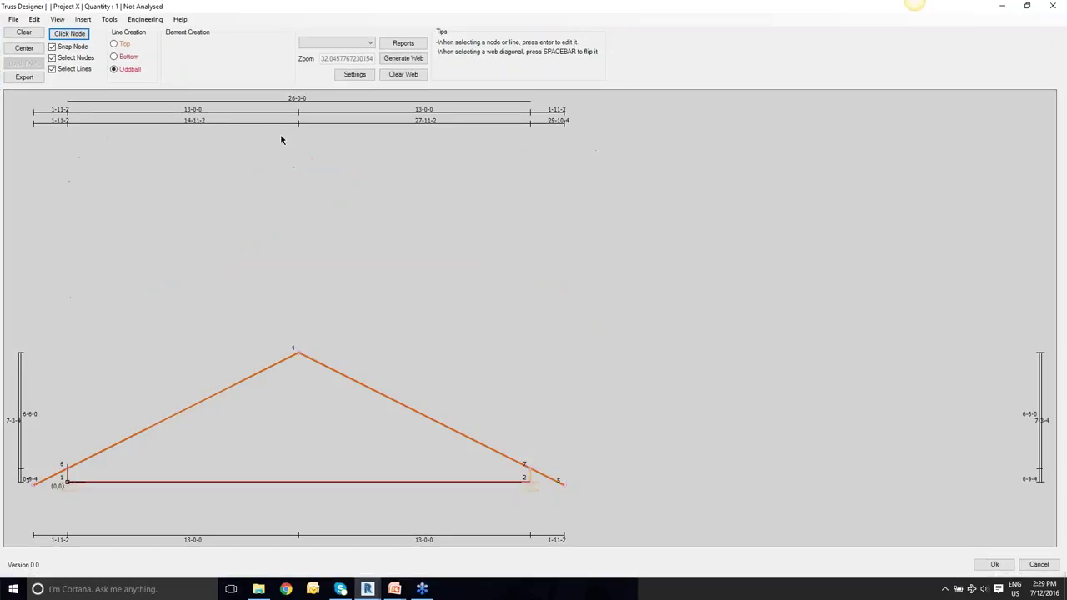
pyautogui.click(14, 50)
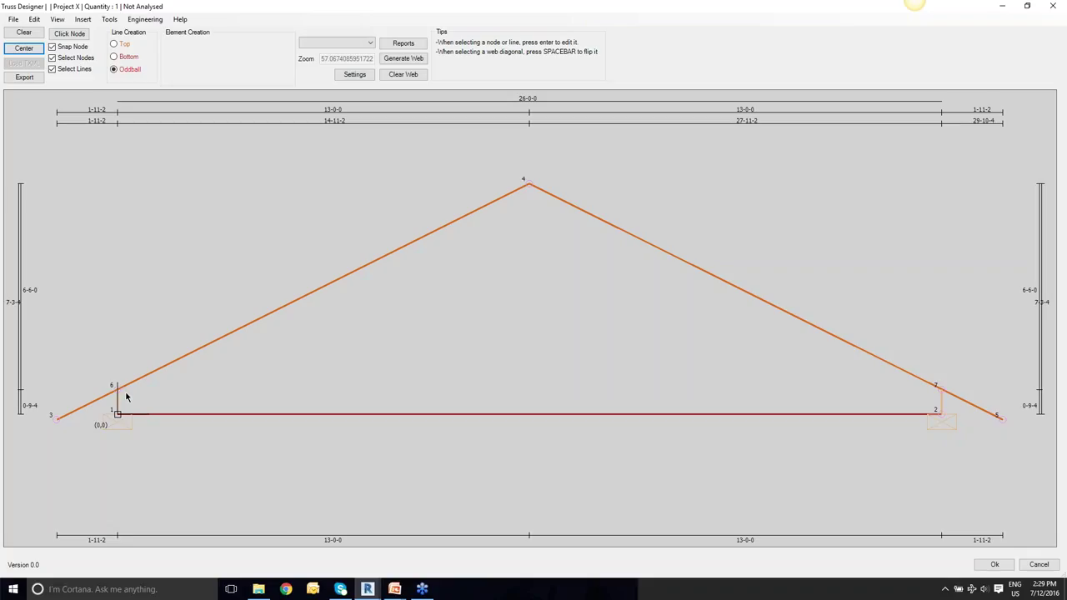
pyautogui.click(400, 62)
pyautogui.click(400, 62)
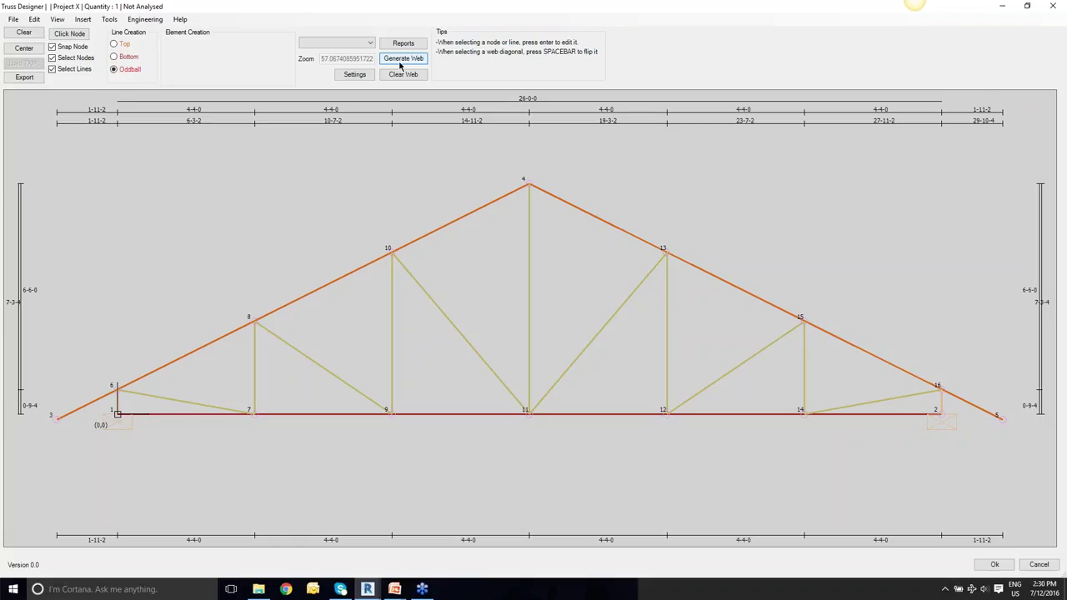
pyautogui.click(489, 372)
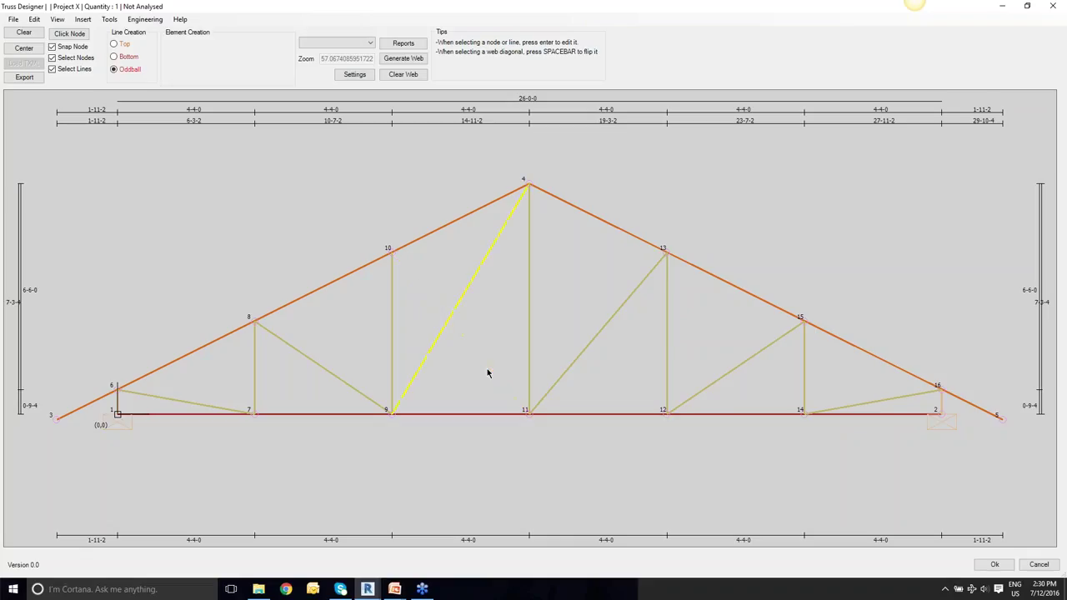
pyautogui.click(578, 360)
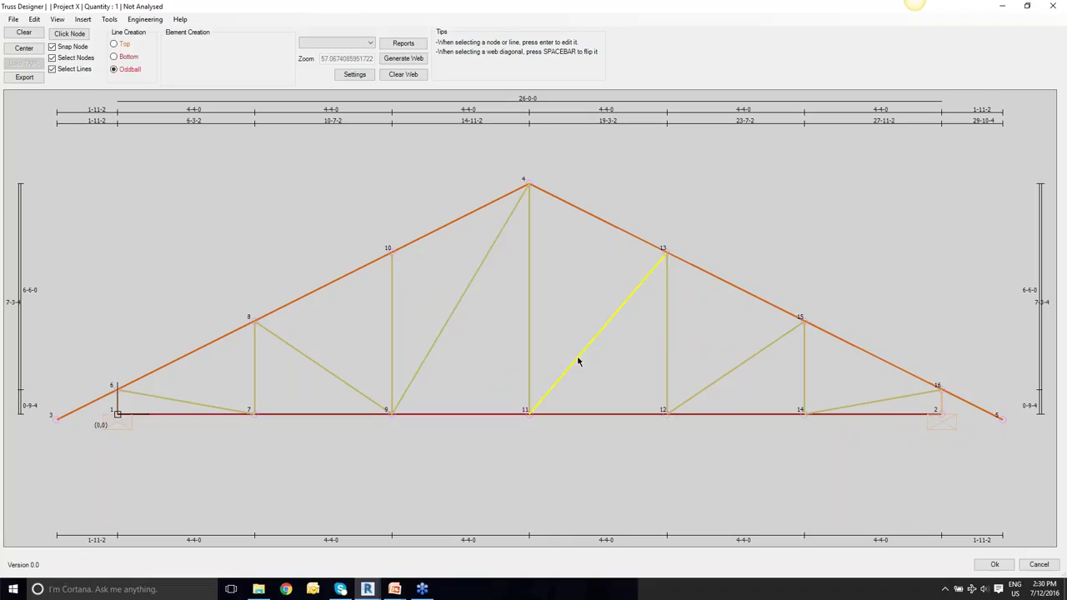
pyautogui.press('space')
pyautogui.press('space')
pyautogui.click(489, 268)
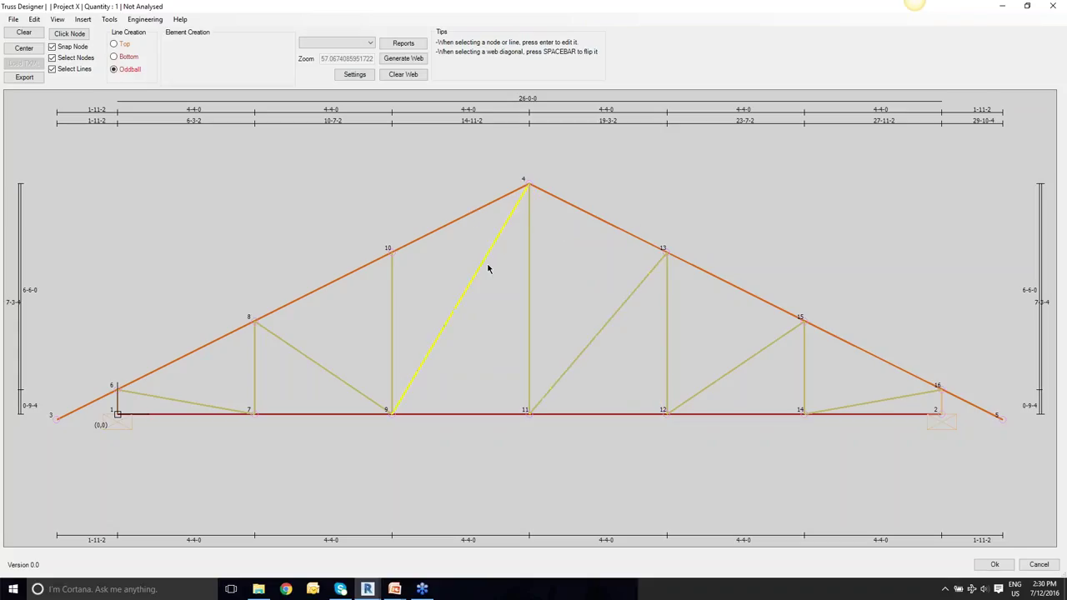
pyautogui.press('space')
# Turn off Show Origin in Designer Preferences so the (0,0) marker disappears.
pyautogui.click(356, 75)
pyautogui.moveTo(129, 306); pyautogui.dragTo(129, 332)
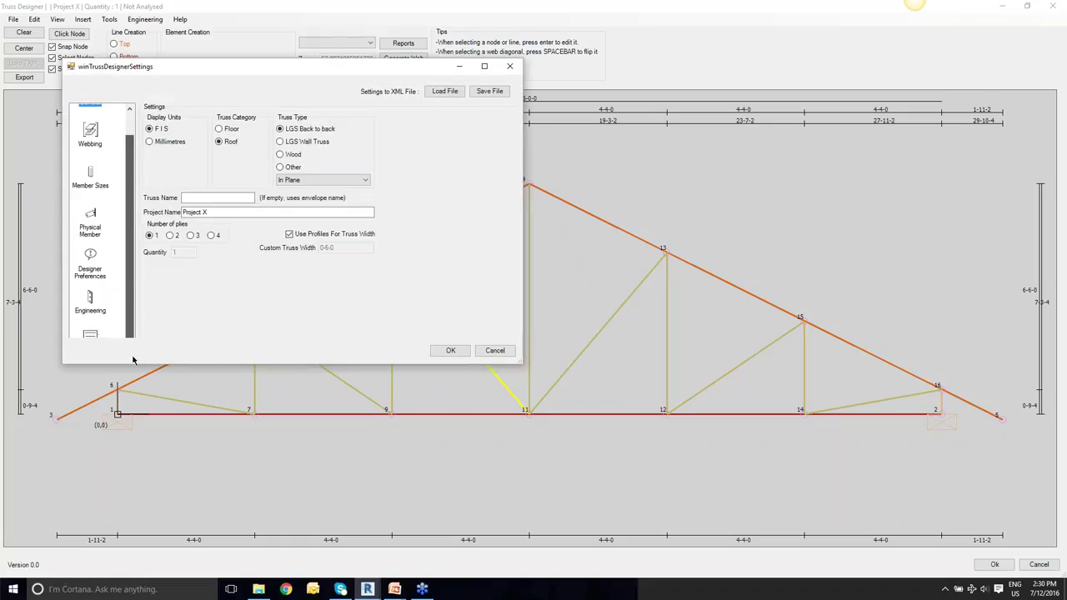
pyautogui.click(90, 273)
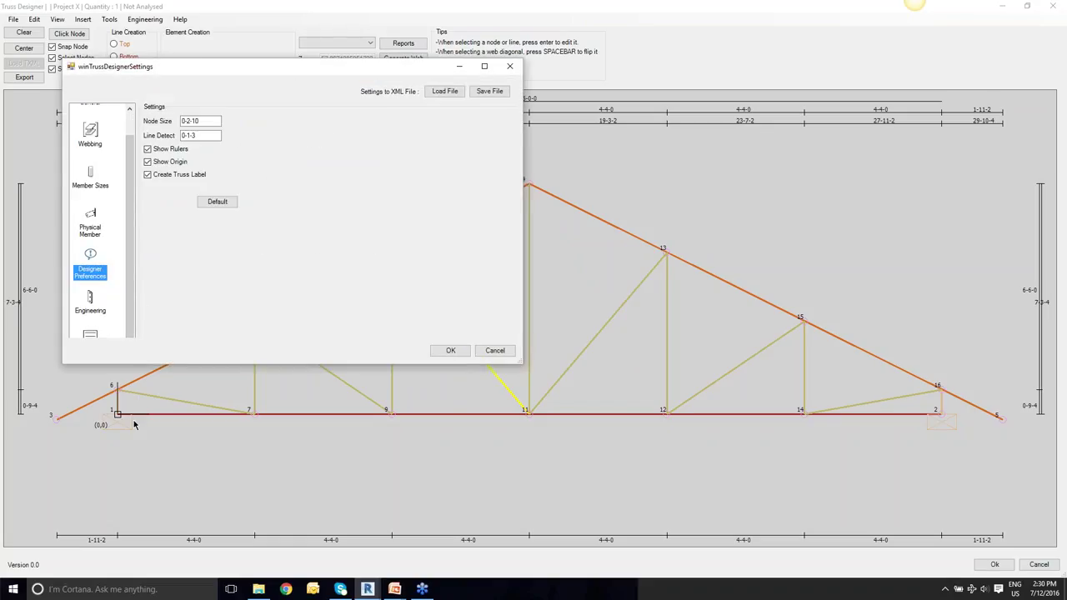
pyautogui.click(145, 164)
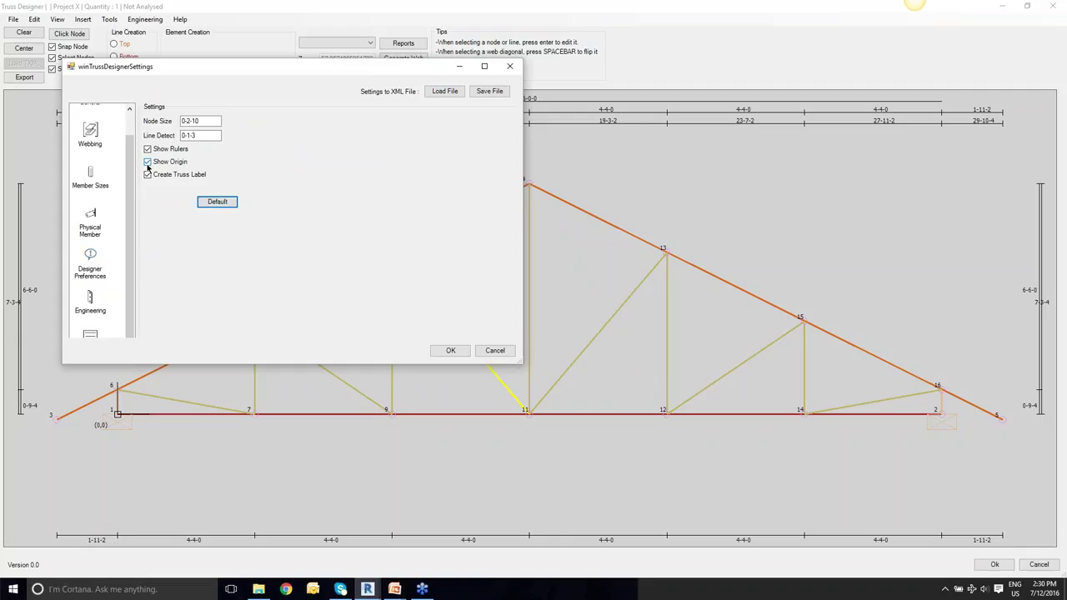
pyautogui.click(147, 163)
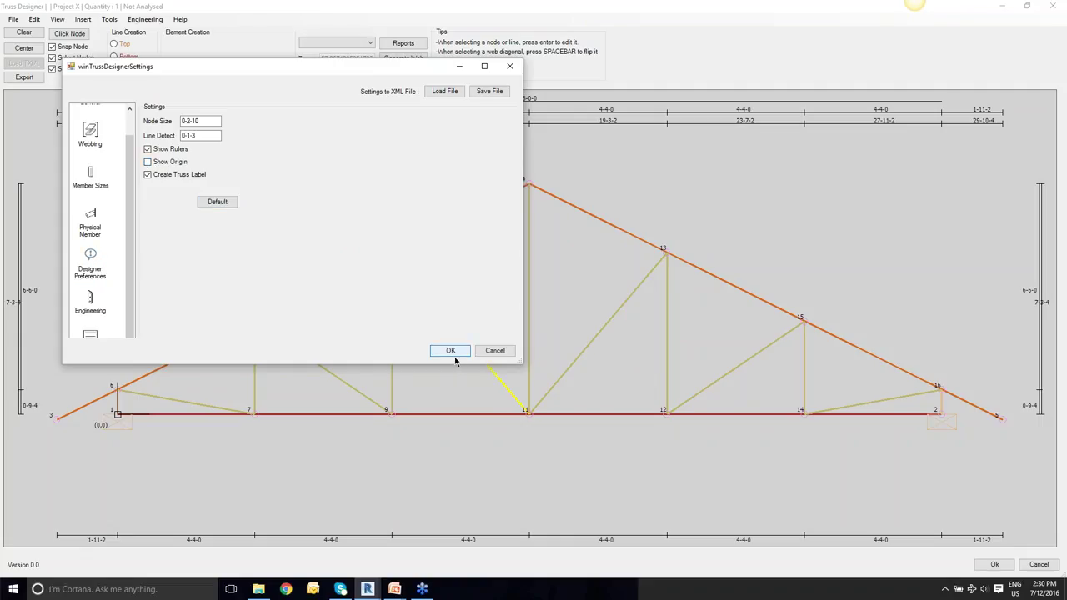
pyautogui.click(453, 357)
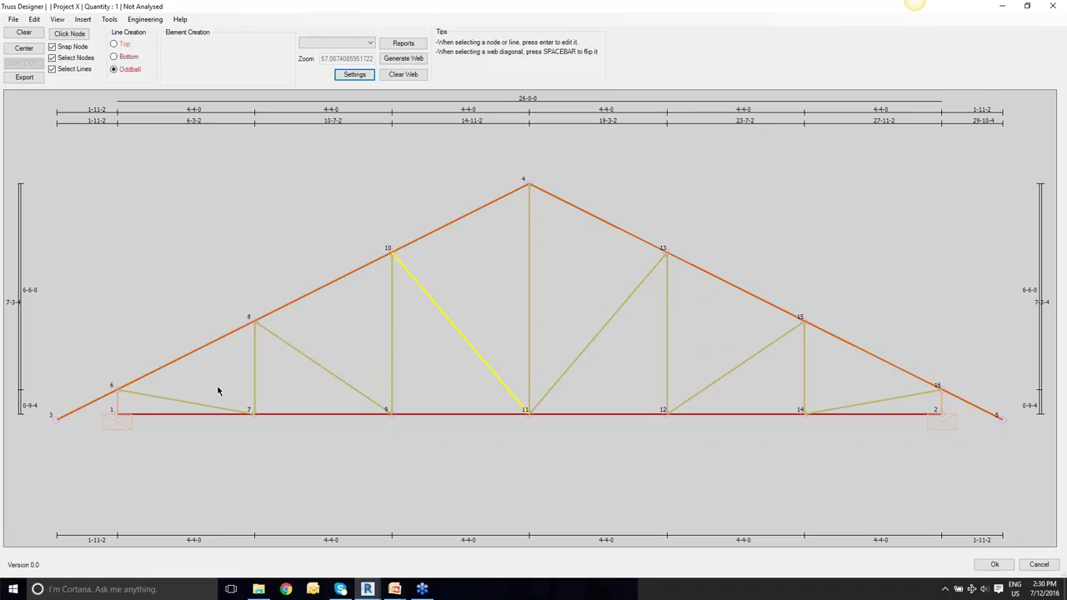
# Switch through Physical Model and Analysis View, settling on Physical & Analysis, and zoom out.
pyautogui.click(64, 20)
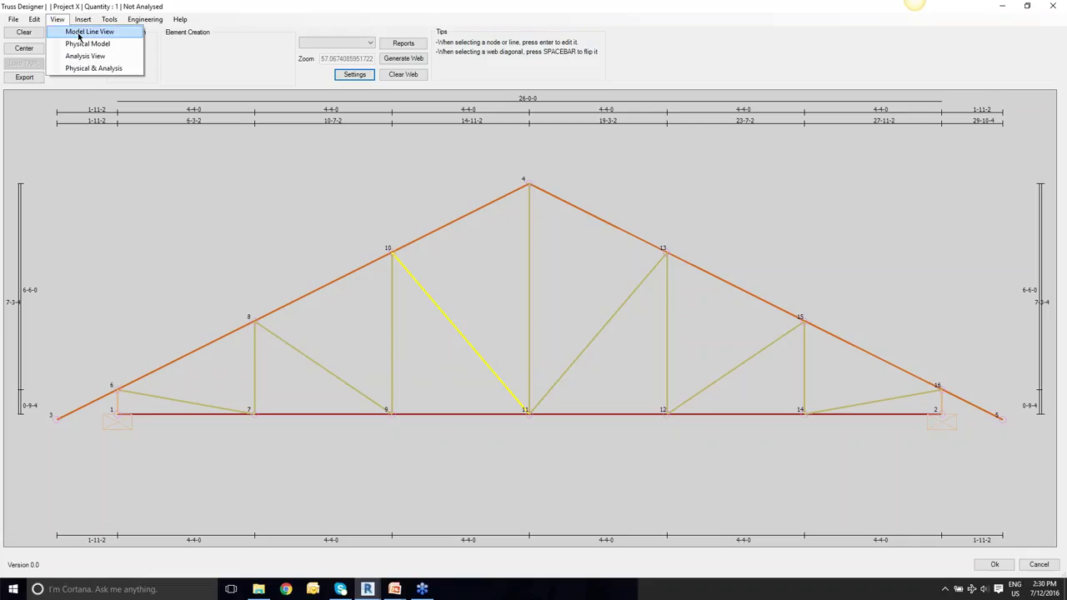
pyautogui.click(84, 45)
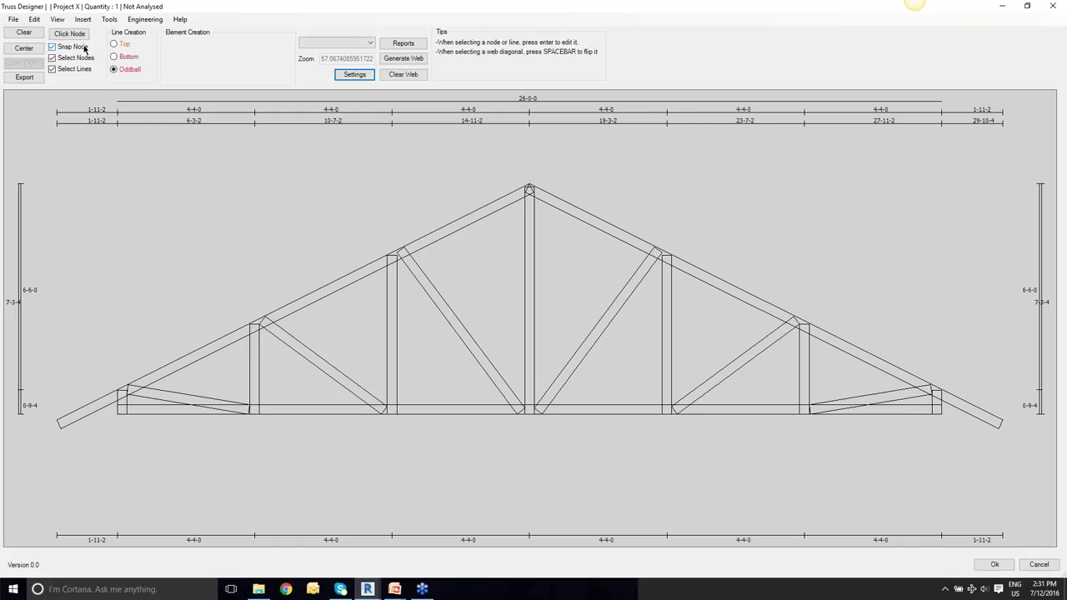
pyautogui.click(57, 20)
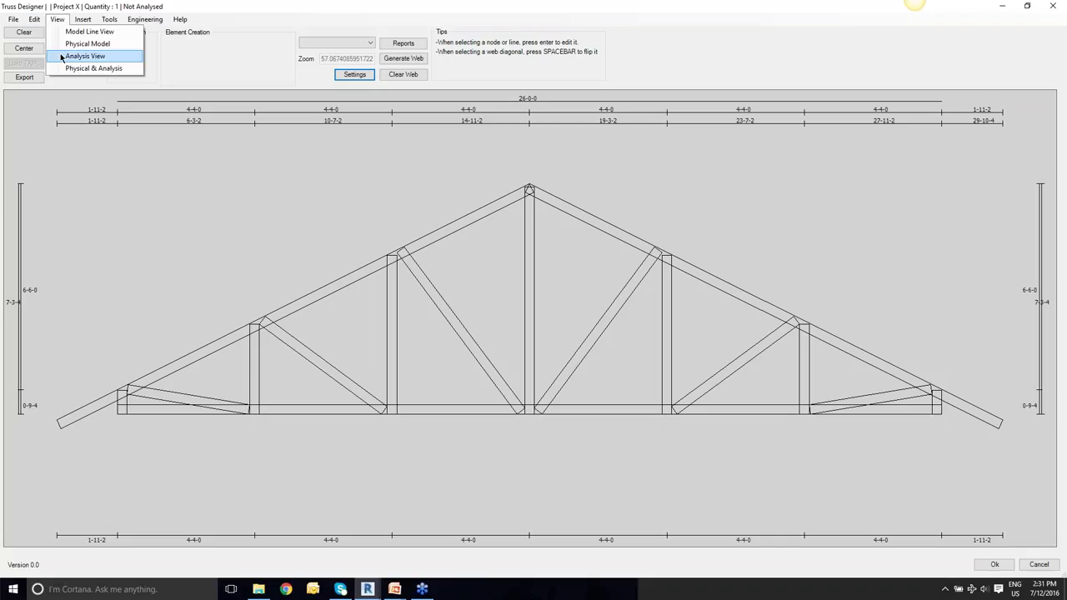
pyautogui.click(62, 56)
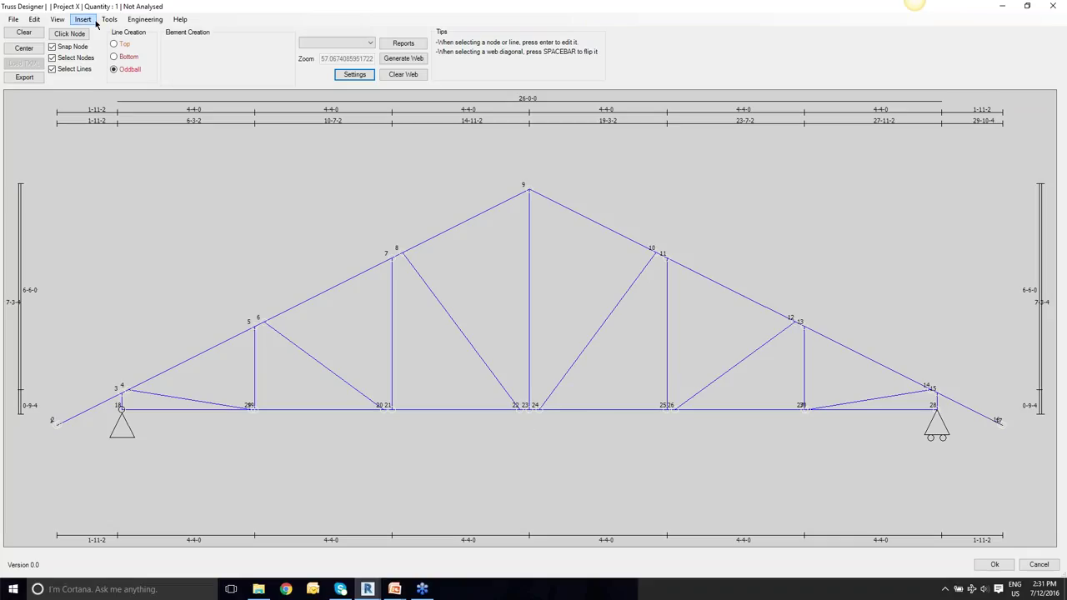
pyautogui.click(58, 18)
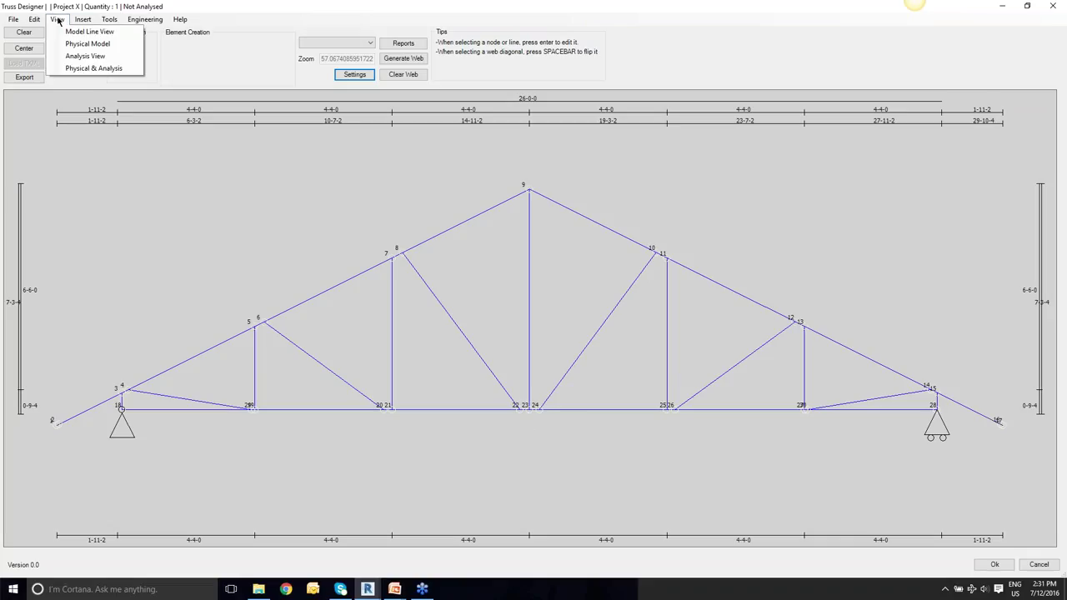
pyautogui.click(90, 69)
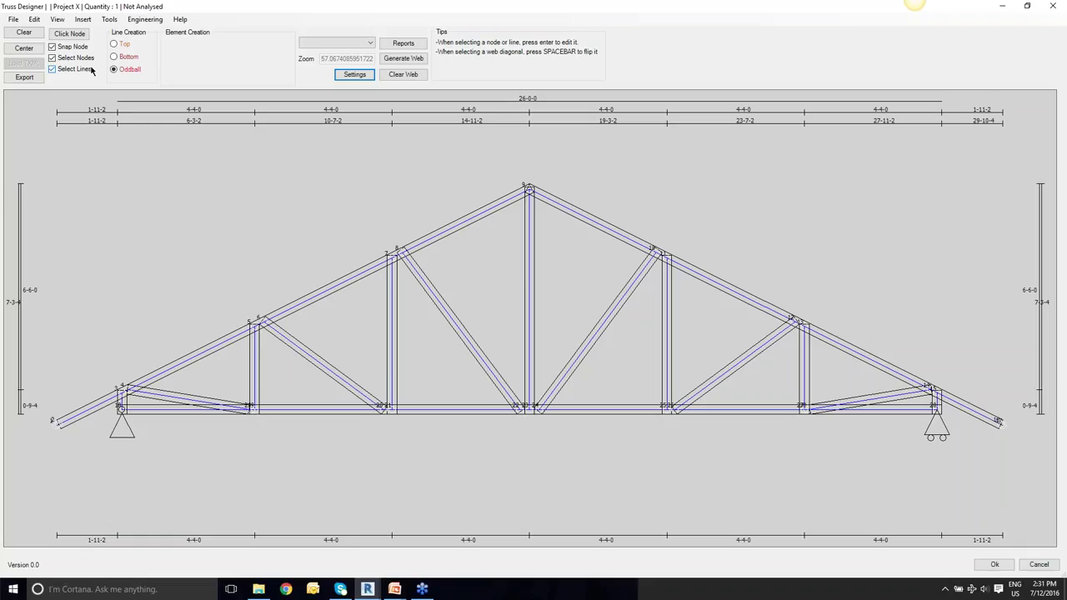
pyautogui.scroll(-3, 410, 197)
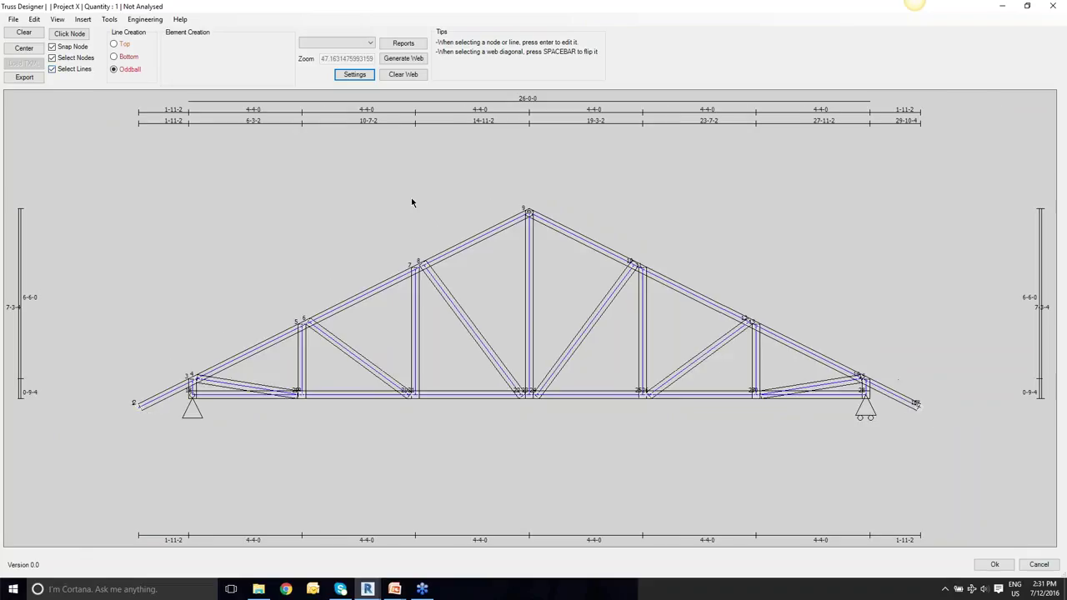
# Display the Dead, Live and C&C IN loads, then return to Model Line View.
pyautogui.click(145, 19)
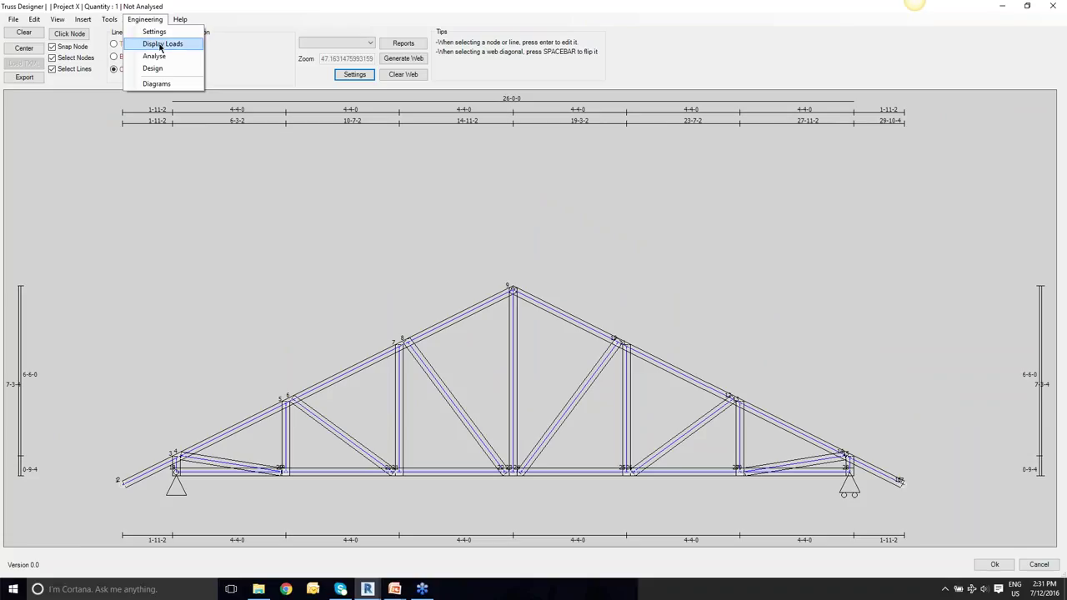
pyautogui.click(163, 45)
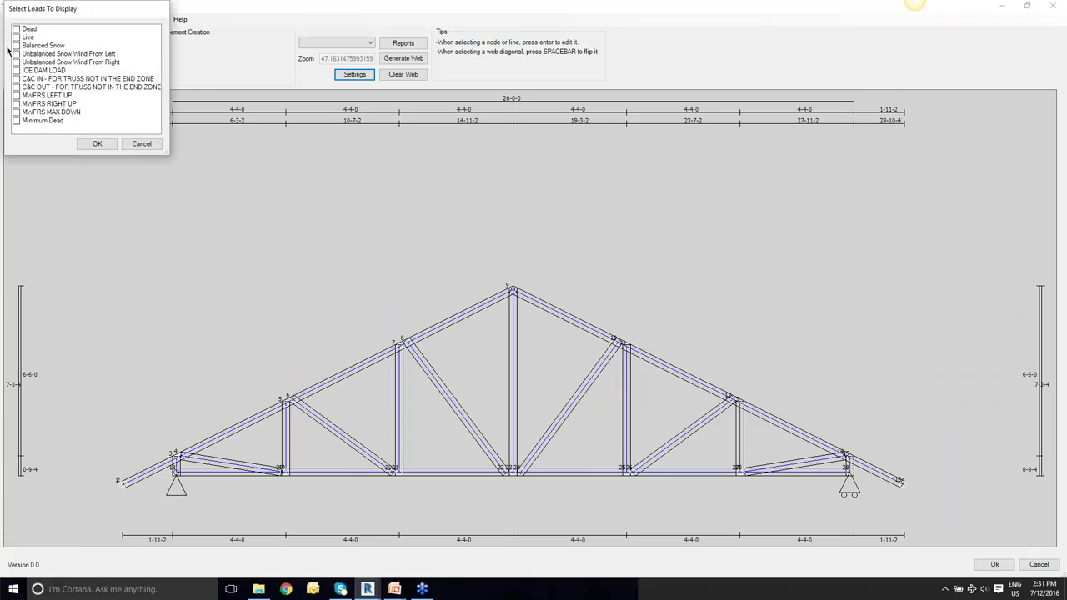
pyautogui.click(15, 29)
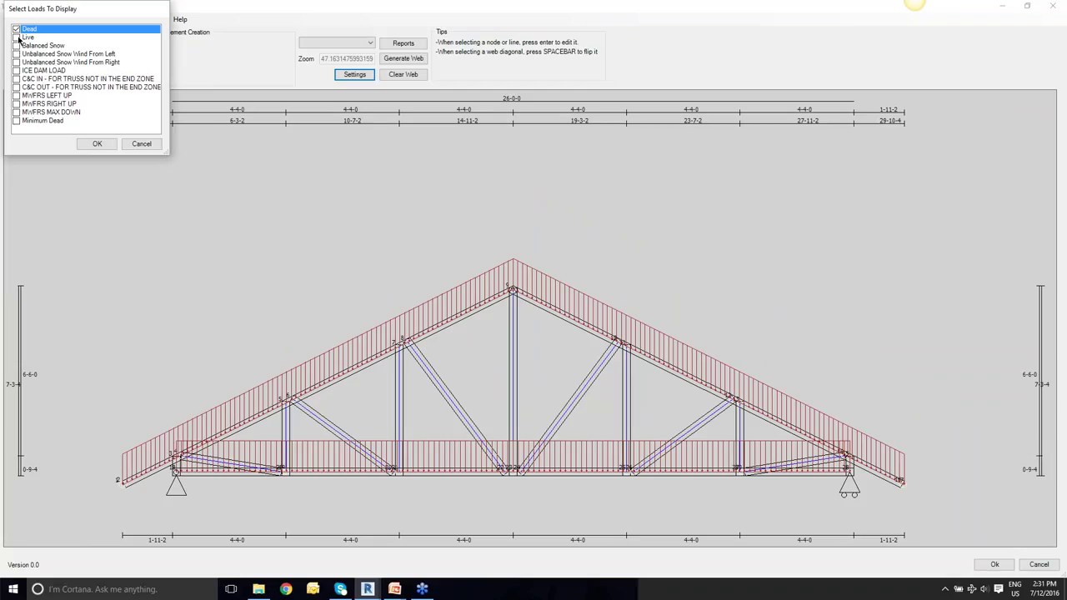
pyautogui.click(15, 37)
pyautogui.click(15, 79)
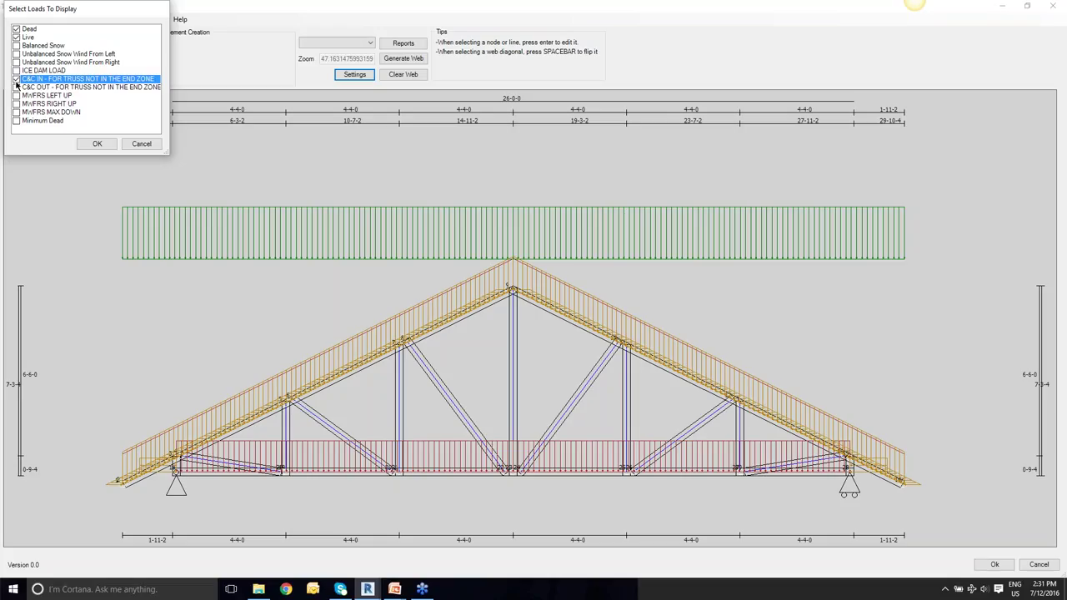
pyautogui.click(142, 143)
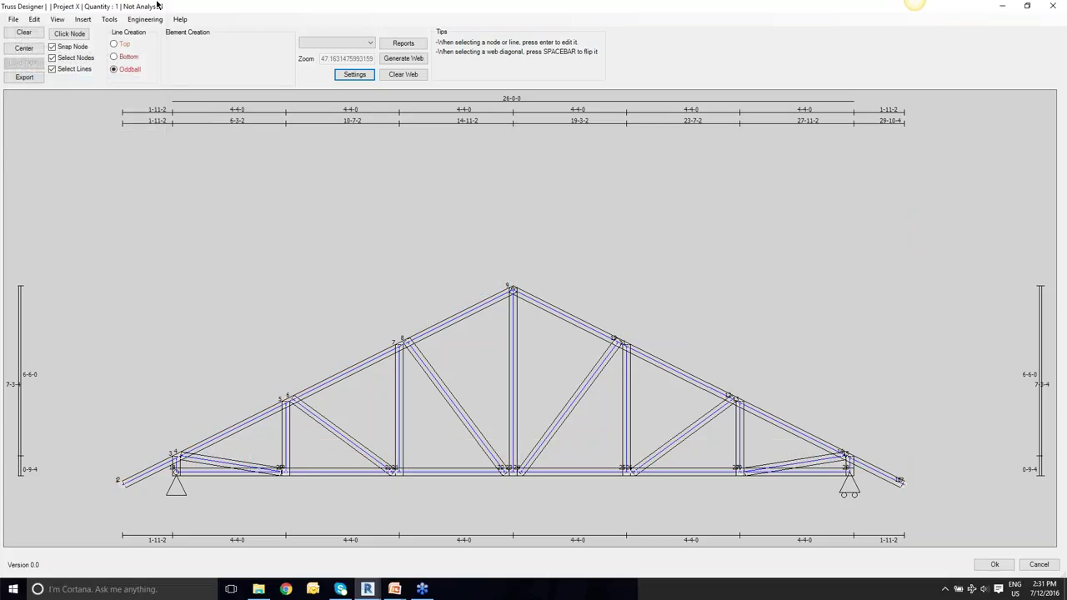
pyautogui.click(57, 20)
pyautogui.click(84, 59)
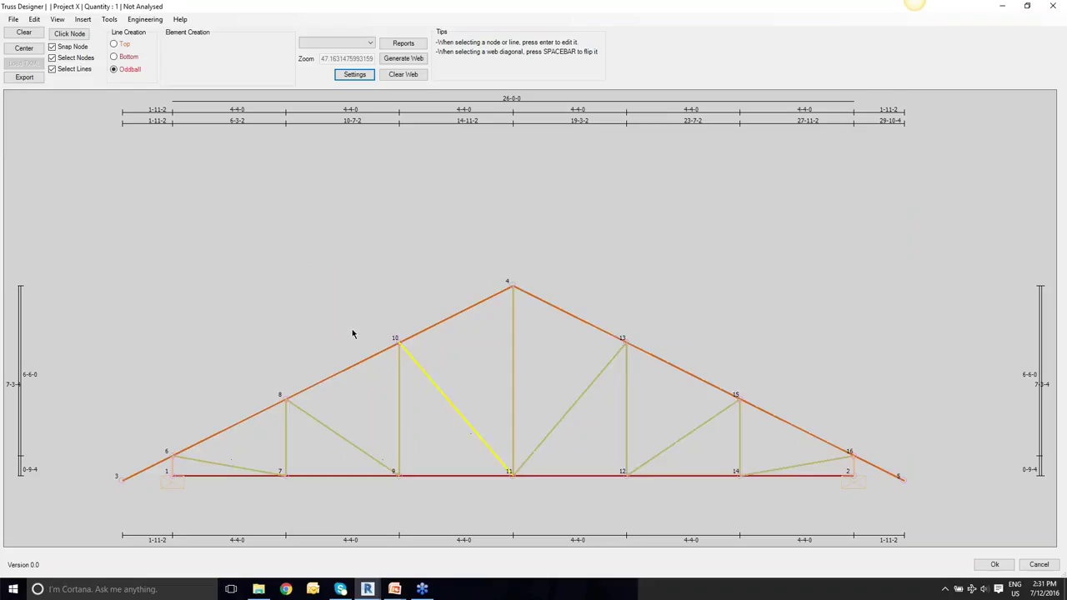
# Select node 8 on the left top chord and cancel Node Options without adding a point load.
pyautogui.click(397, 347)
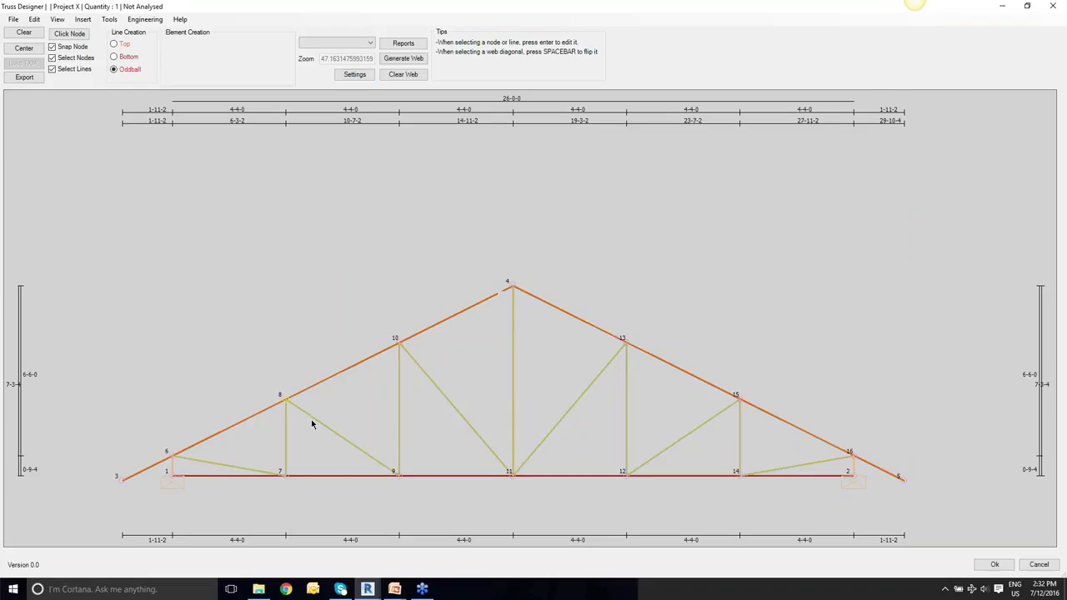
pyautogui.click(286, 402)
pyautogui.press('Return')
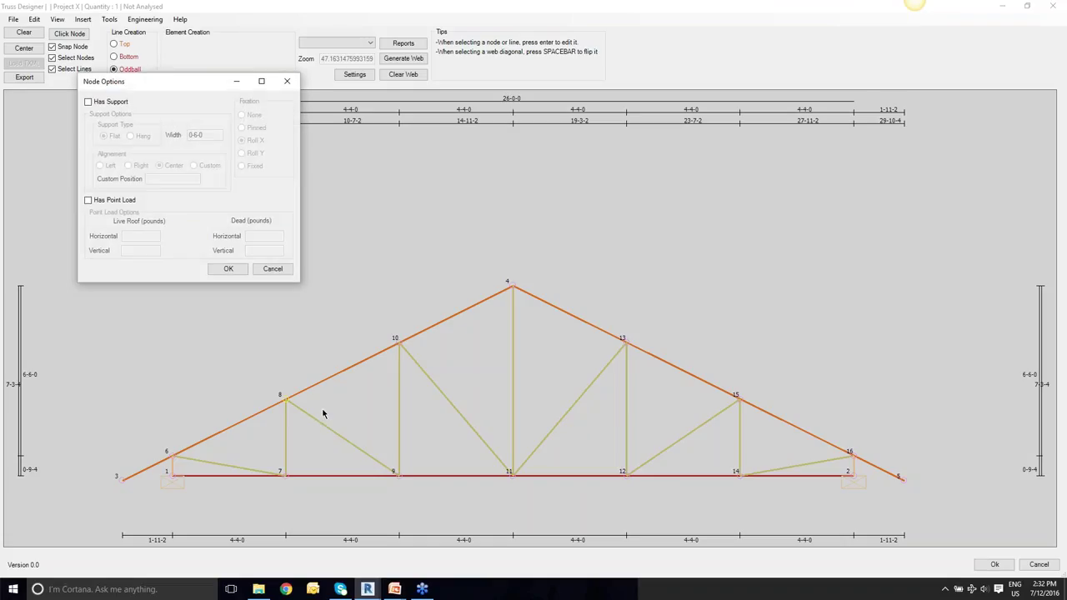
pyautogui.click(101, 203)
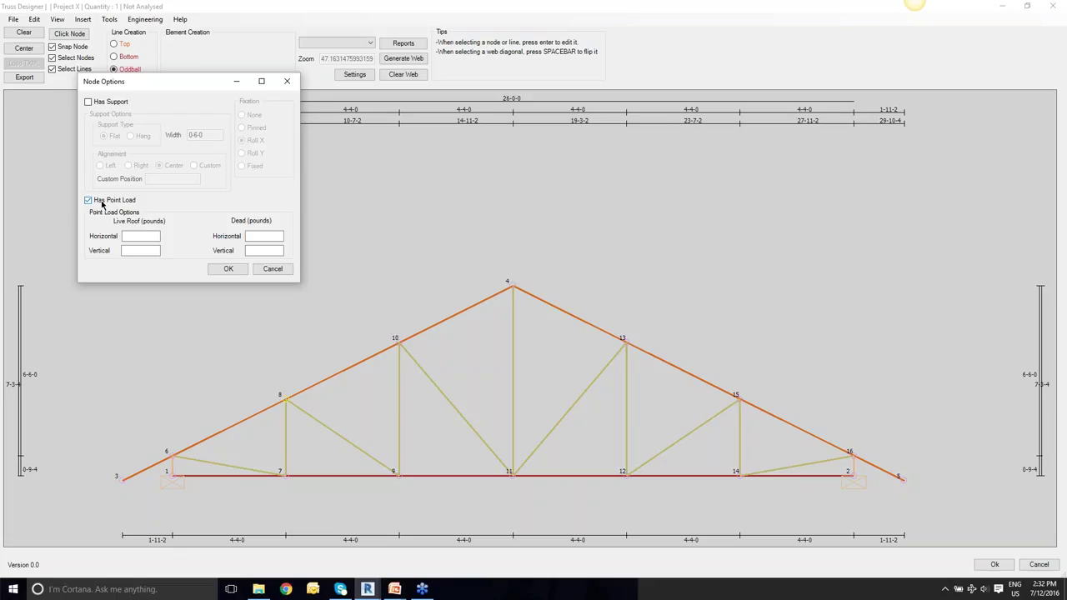
pyautogui.click(257, 269)
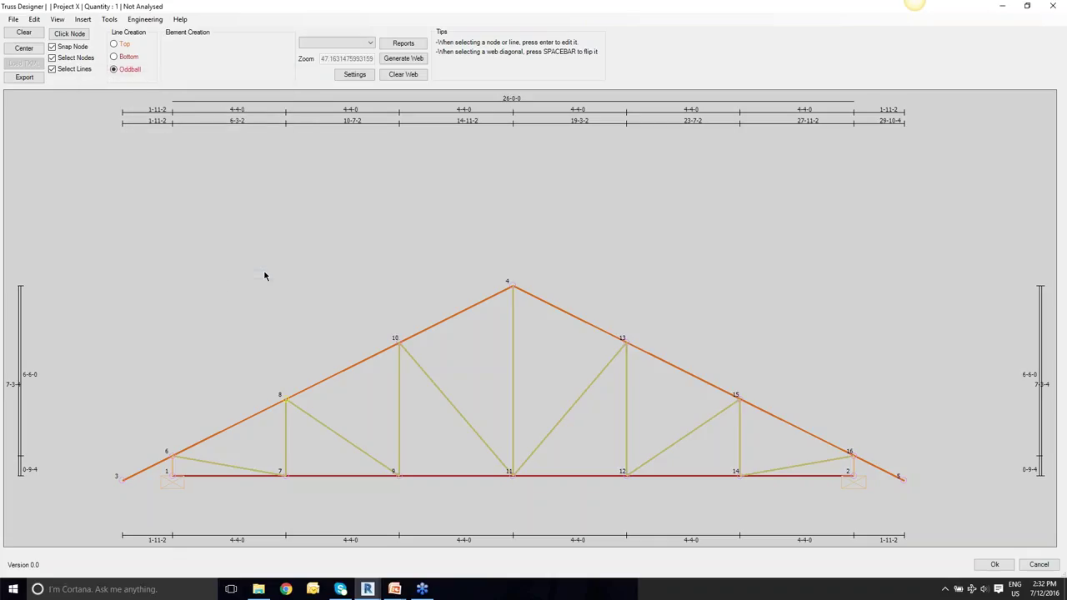
pyautogui.click(155, 20)
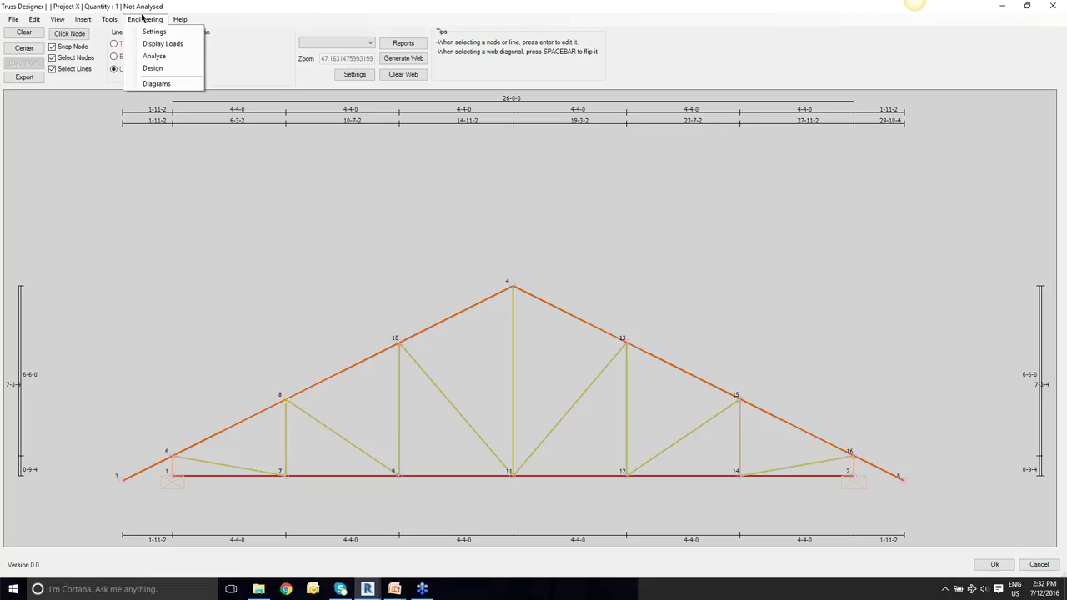
# Run the structural analysis on Project X, which reports Analysis: Failed.
pyautogui.click(151, 58)
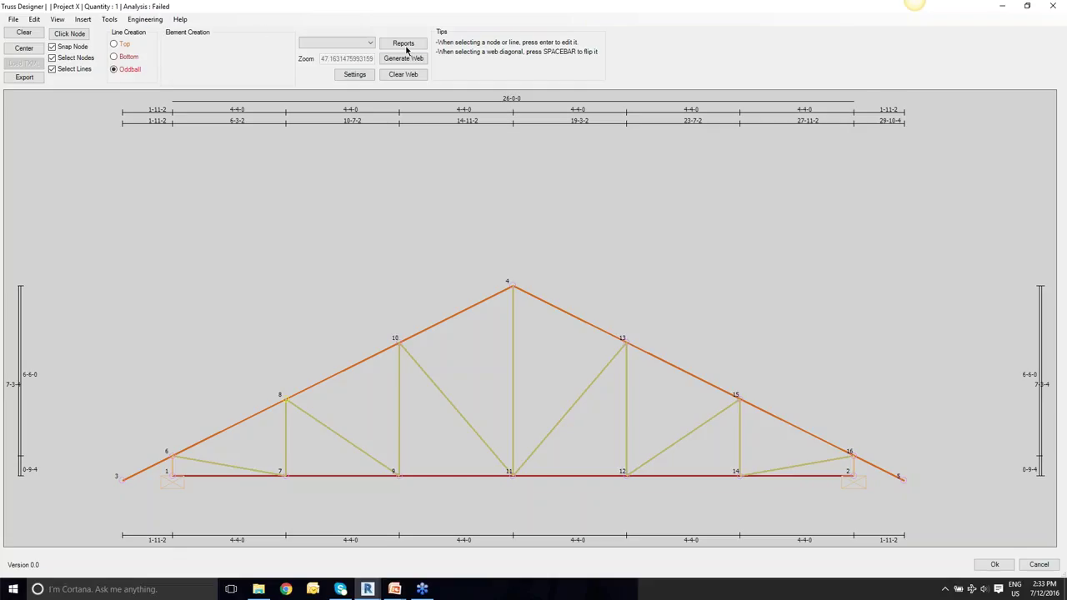
pyautogui.click(57, 18)
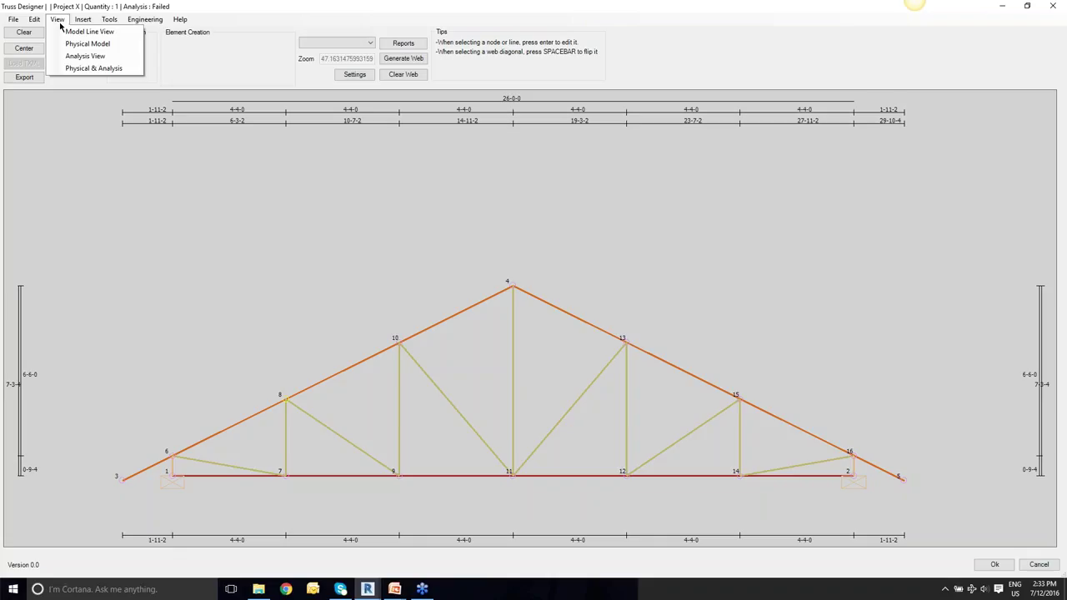
# Show the Physical & Analysis view and review the truss report showing Material Design Fail.
pyautogui.click(80, 69)
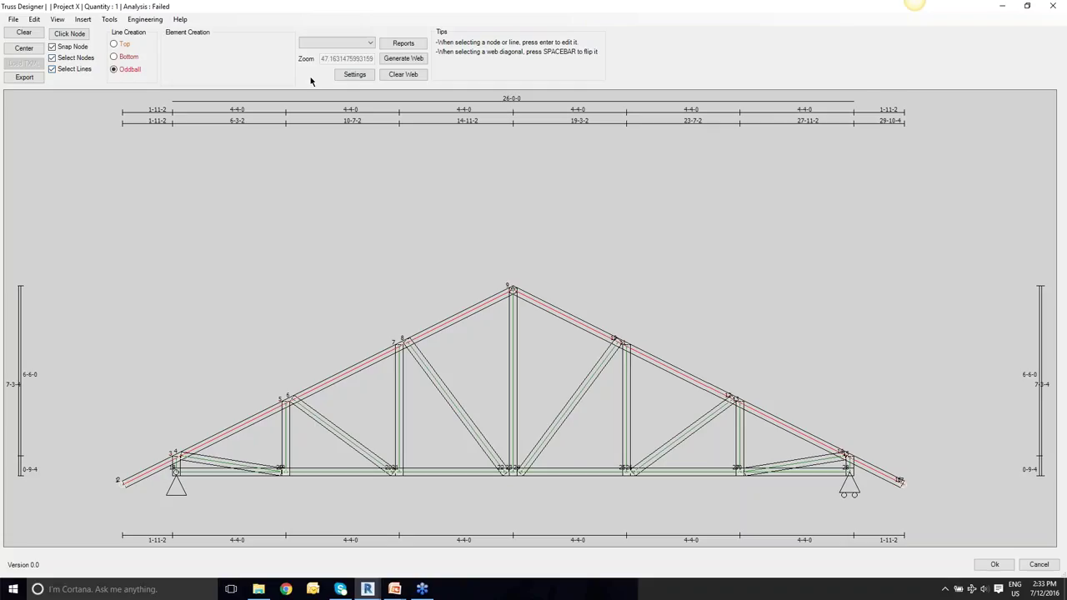
pyautogui.click(388, 45)
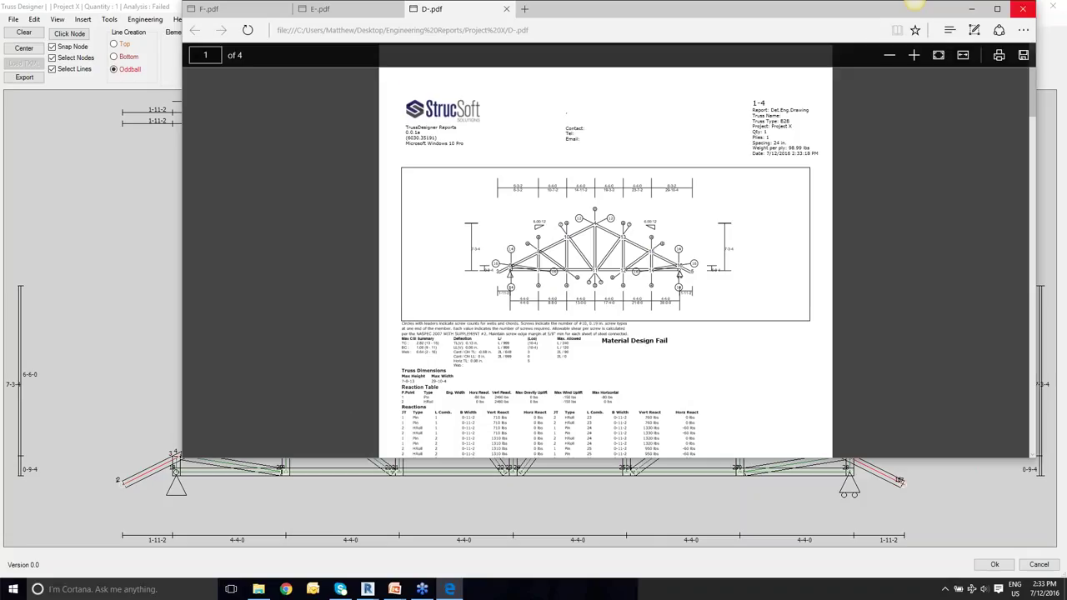
pyautogui.click(1023, 8)
pyautogui.click(145, 19)
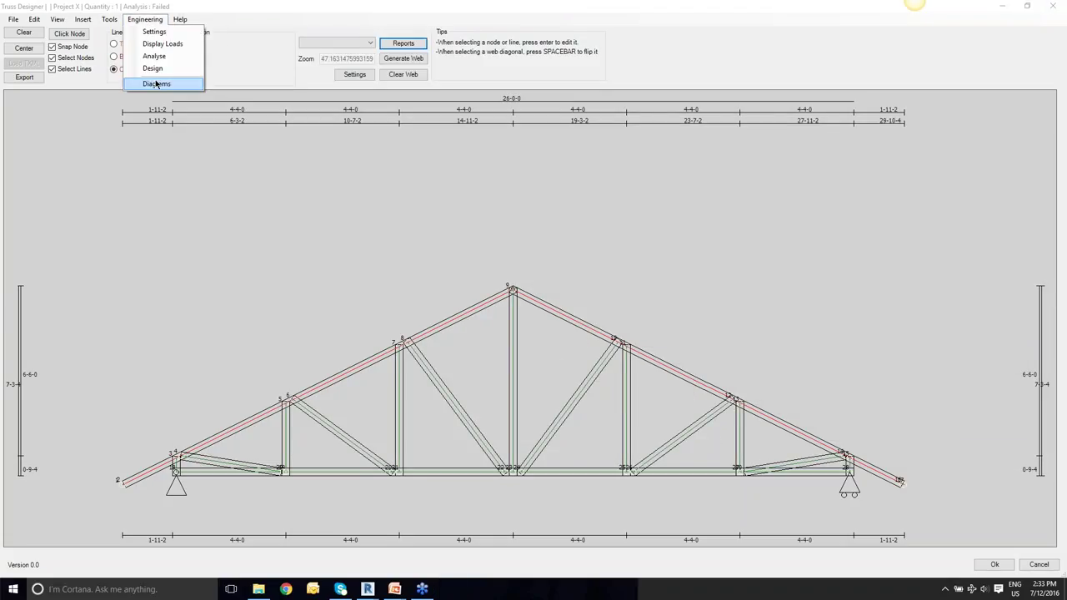
# Open the enlarged Analysis Diagrams and view moments for load combinations 6a.7, 6a.12 and 6a.20.
pyautogui.click(155, 84)
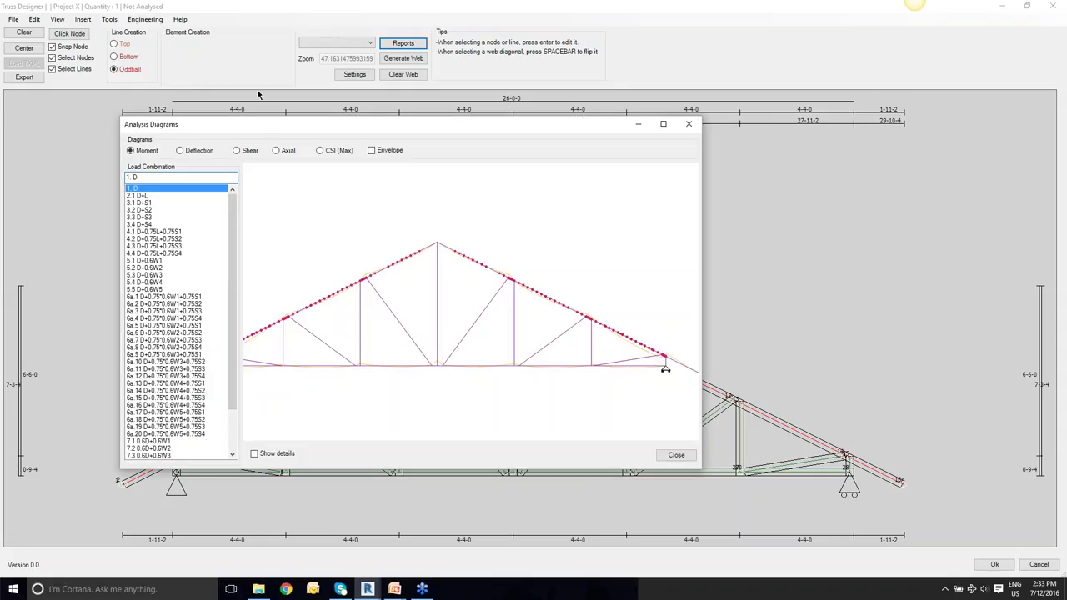
pyautogui.moveTo(313, 128); pyautogui.dragTo(310, 67)
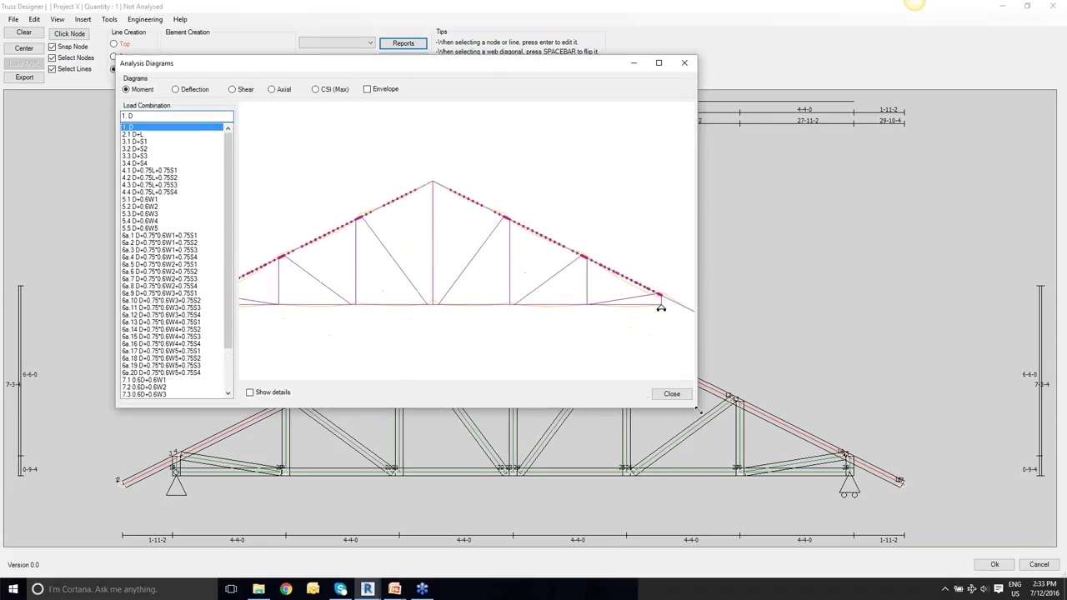
pyautogui.moveTo(700, 410); pyautogui.dragTo(963, 498)
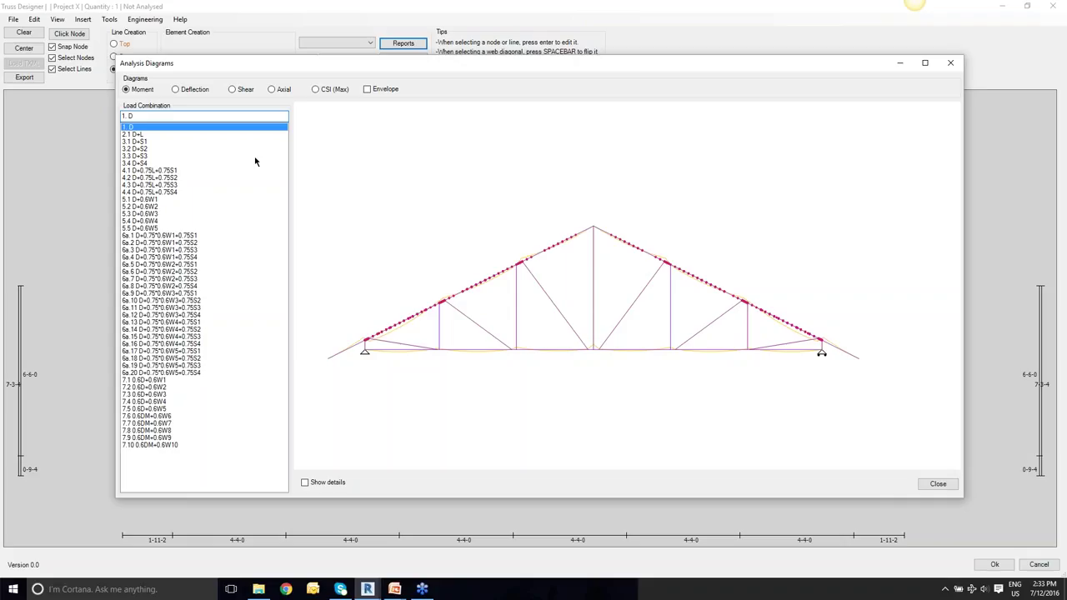
pyautogui.click(158, 281)
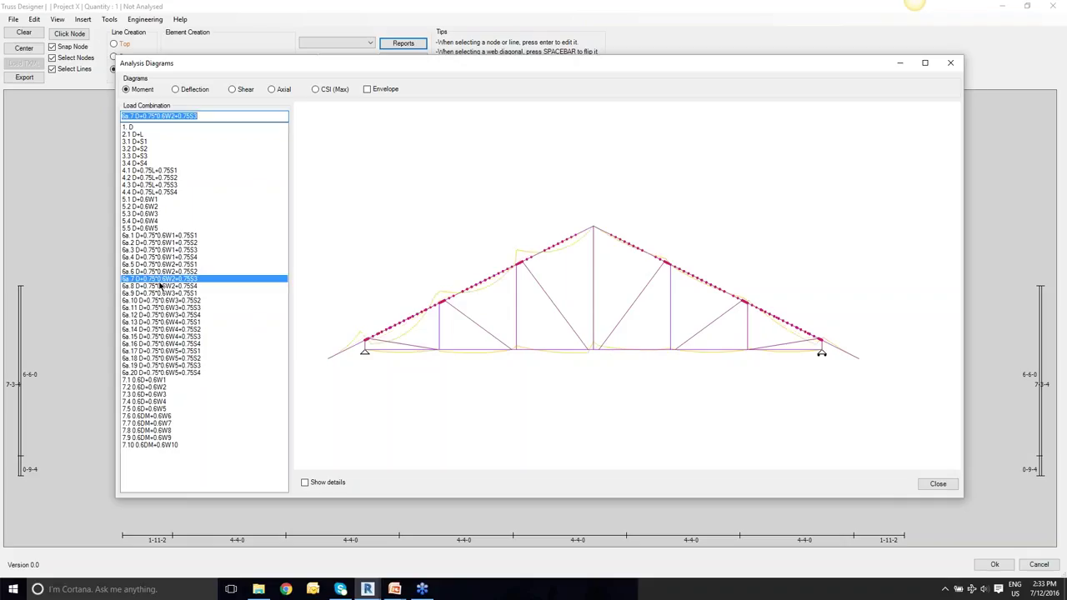
pyautogui.click(161, 315)
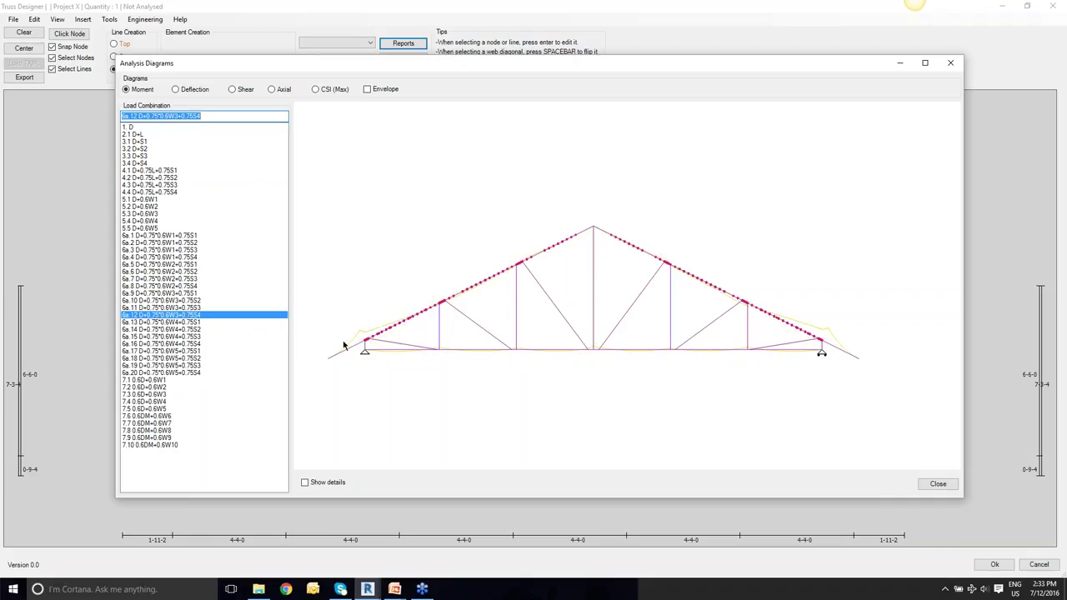
pyautogui.click(141, 374)
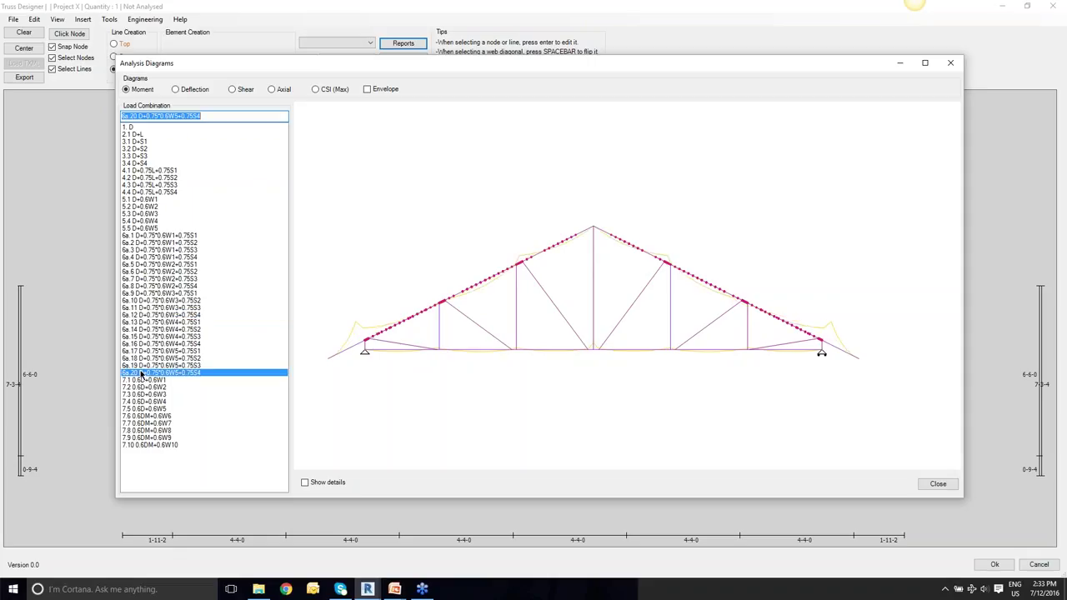
# Compare deflection and envelope results, return to single-combination moments, and enable Show details.
pyautogui.click(178, 90)
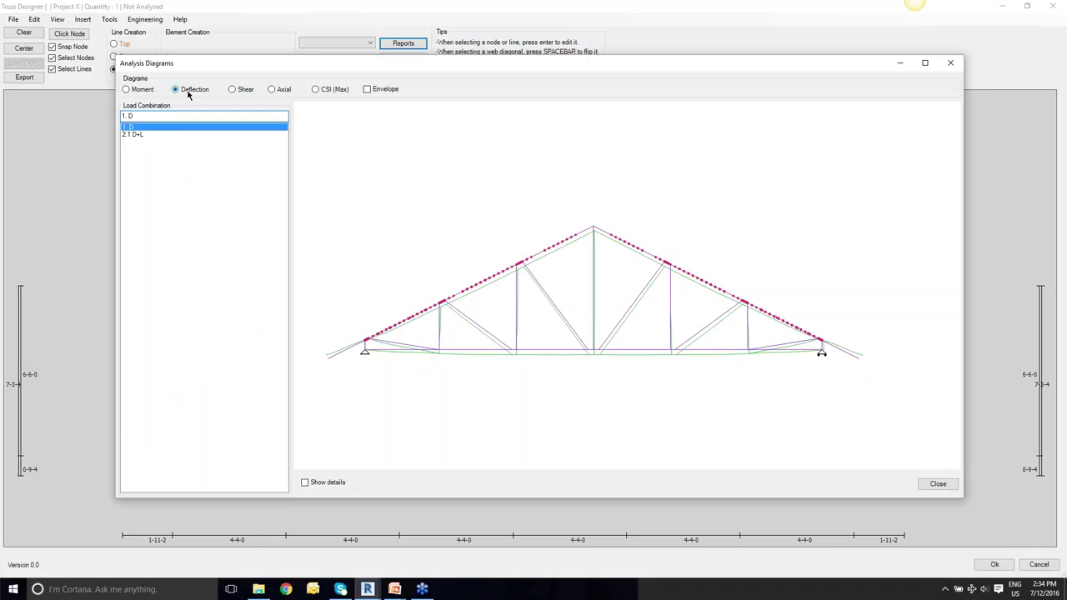
pyautogui.click(379, 90)
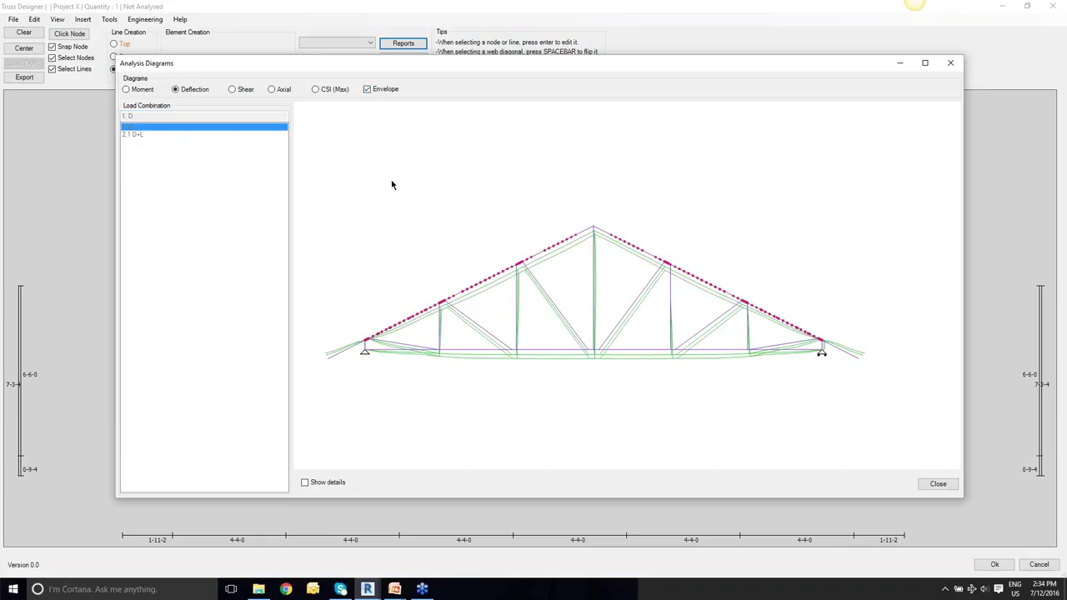
pyautogui.click(146, 90)
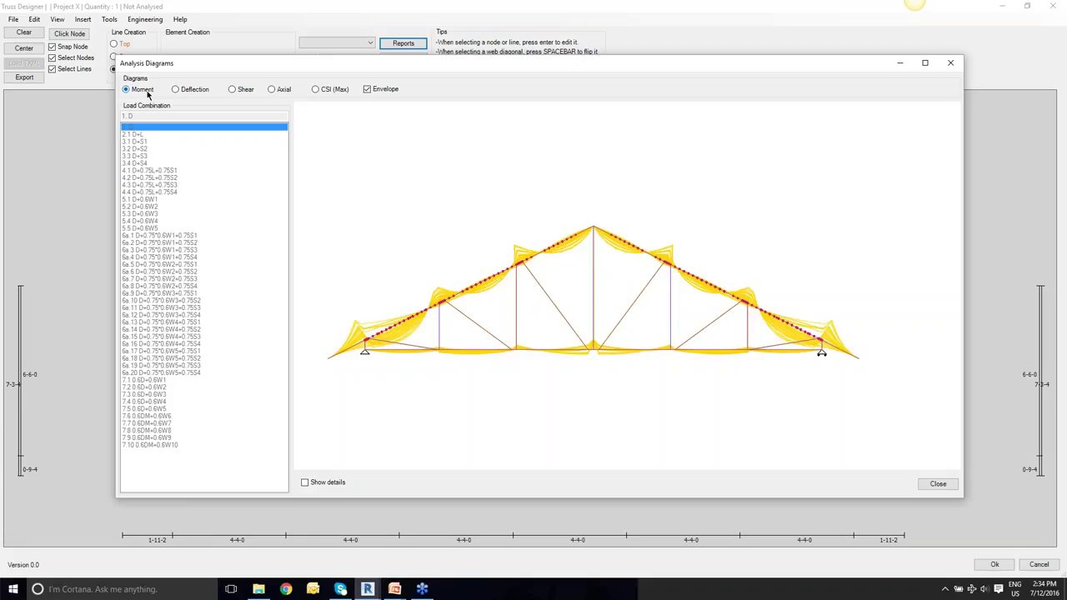
pyautogui.click(368, 90)
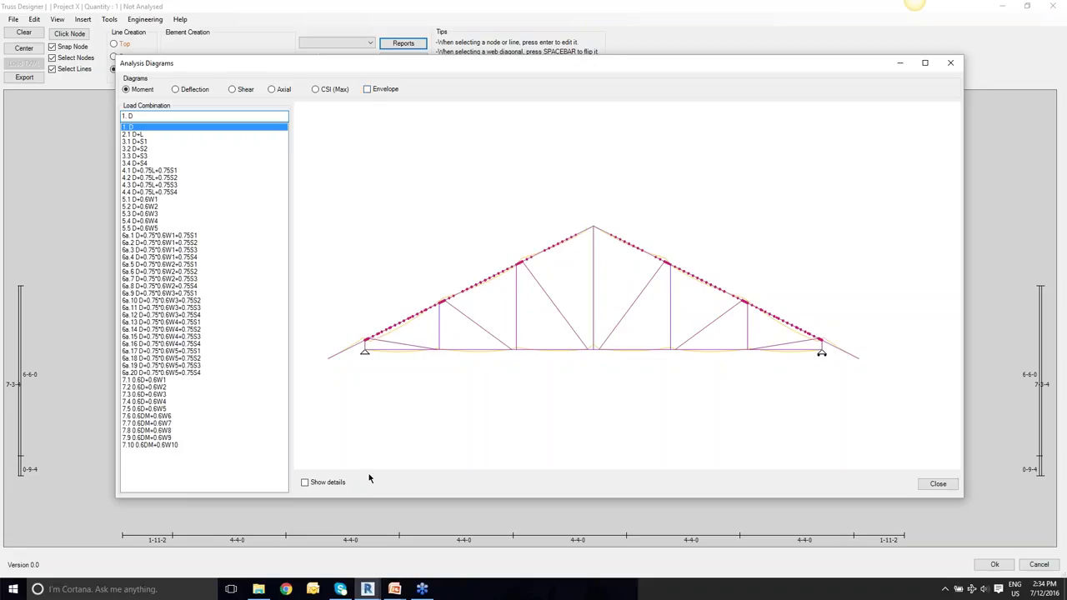
pyautogui.click(334, 485)
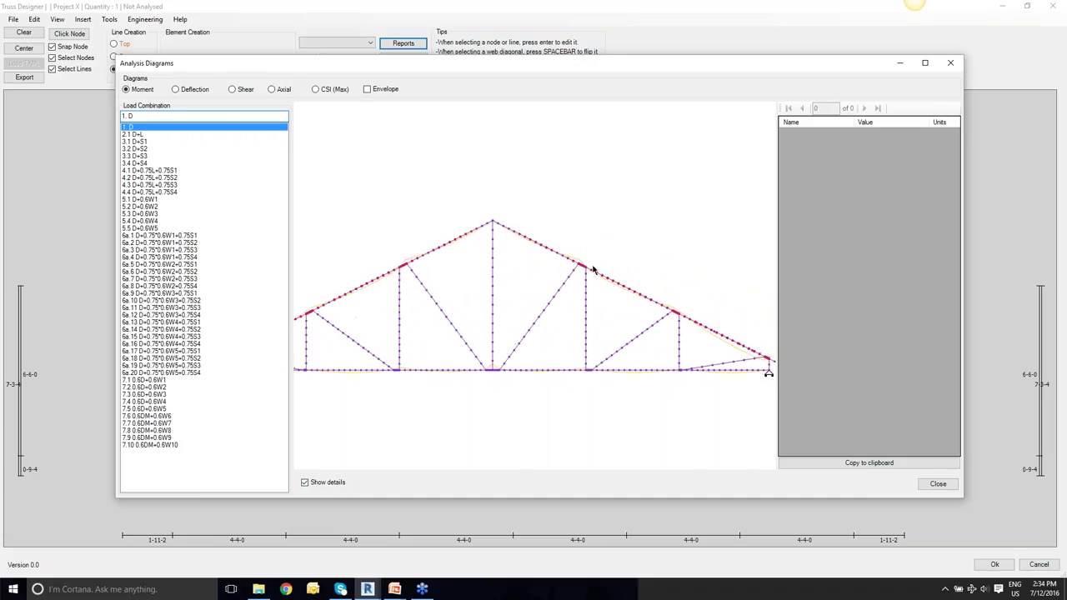
# Pick top chord member TC4-5 and scroll its details to CSI (Max) 0.496.
pyautogui.scroll(3, 600, 273)
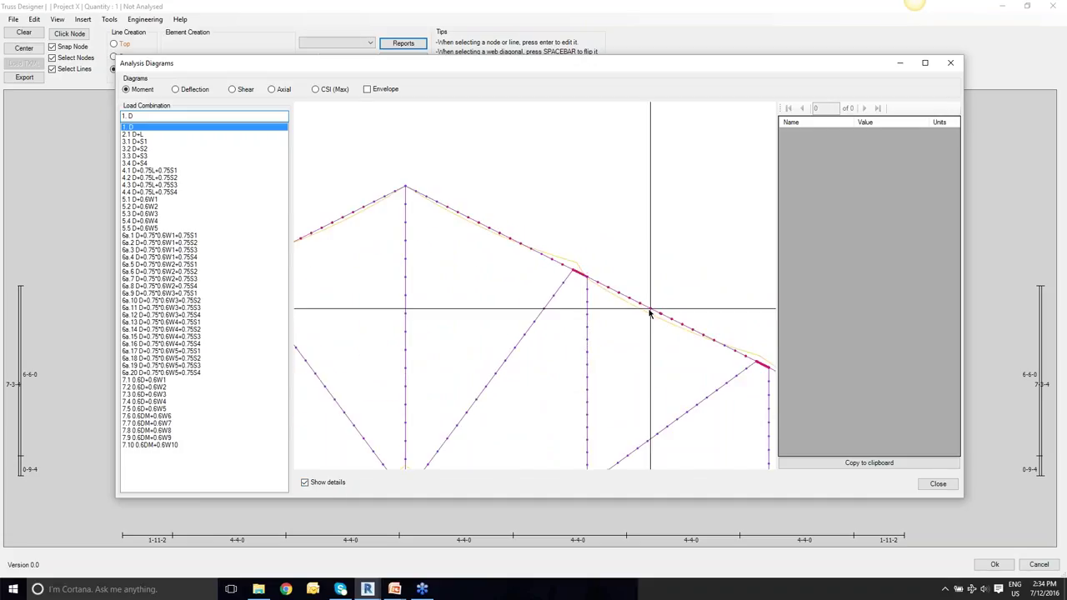
pyautogui.click(651, 310)
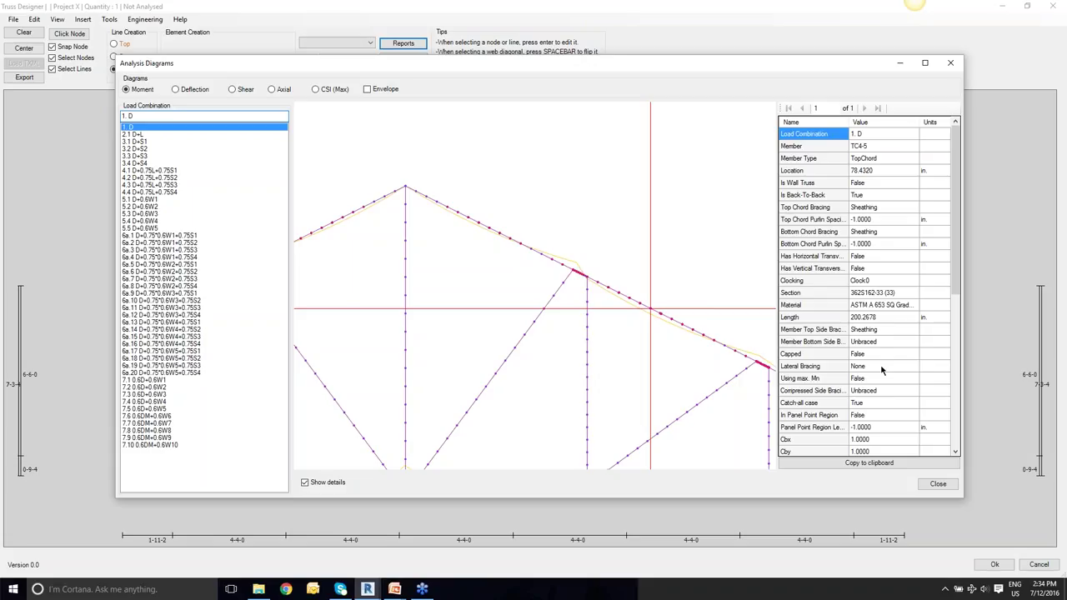
pyautogui.moveTo(953, 282); pyautogui.dragTo(953, 307)
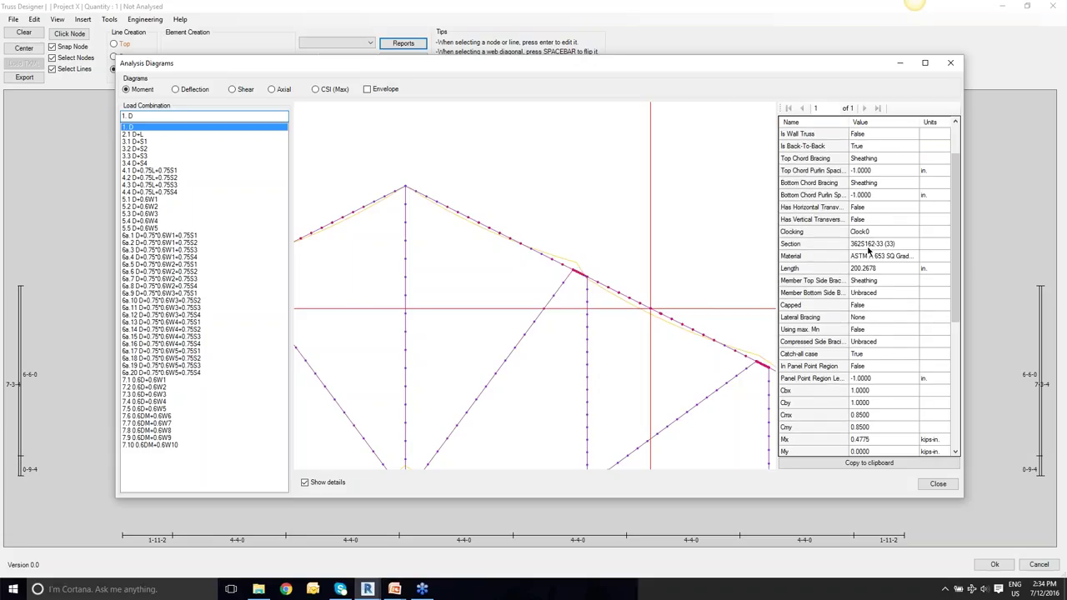
pyautogui.moveTo(957, 261); pyautogui.dragTo(960, 382)
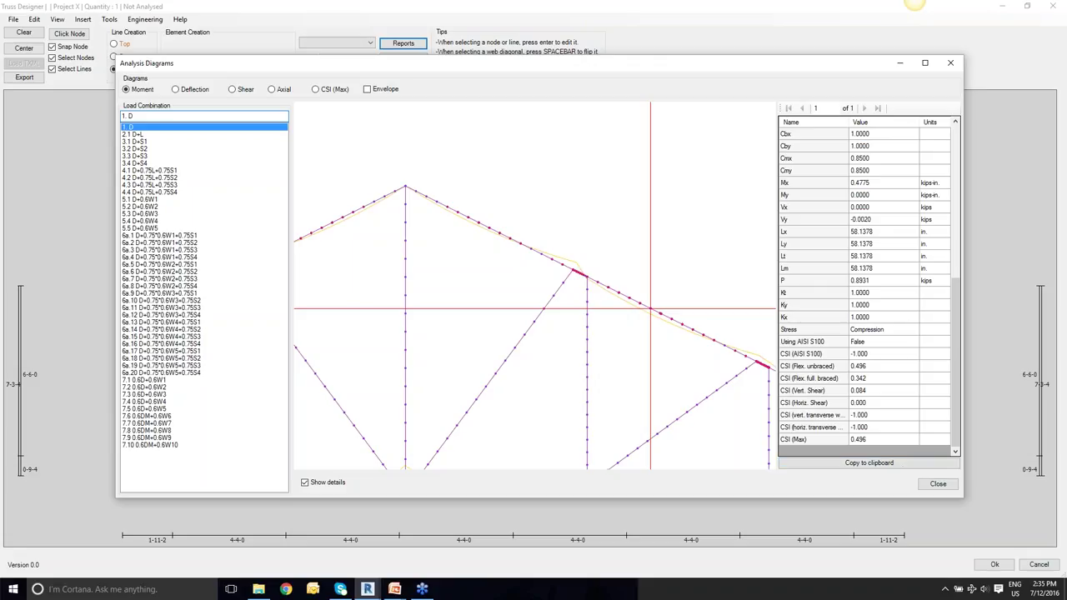
# Close the analysis diagrams, auto-design the truss members via Engineering > Design, and generate the updated reports.
pyautogui.click(938, 484)
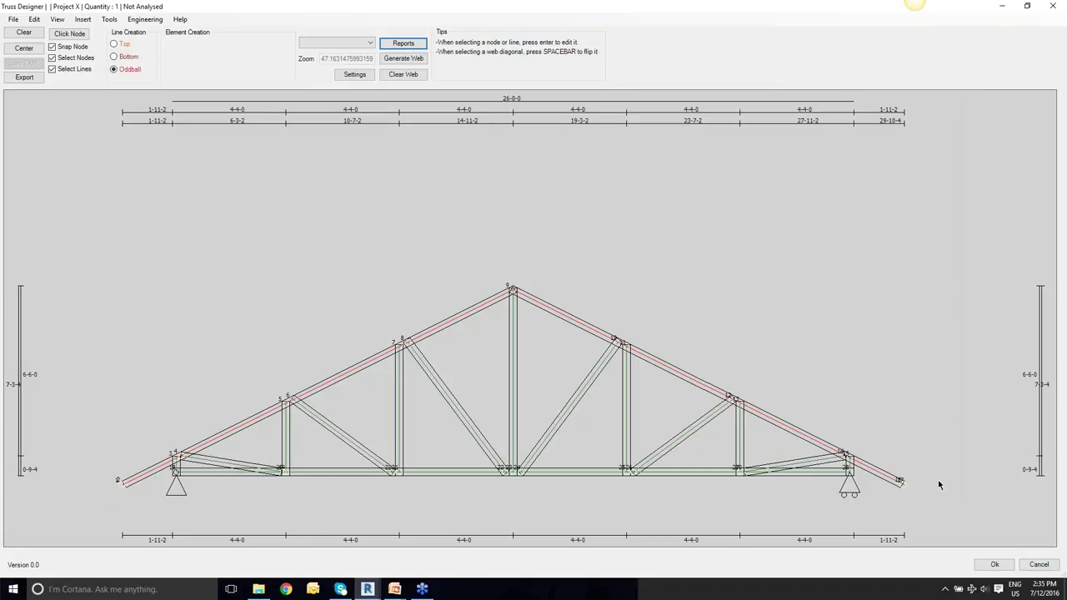
pyautogui.click(144, 19)
pyautogui.click(157, 68)
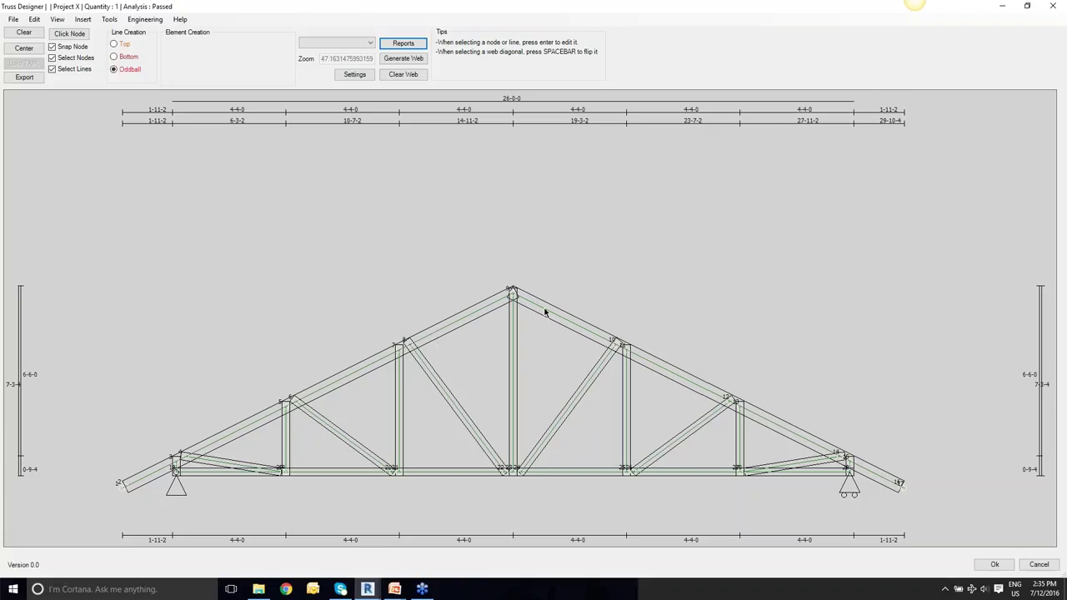
pyautogui.click(412, 48)
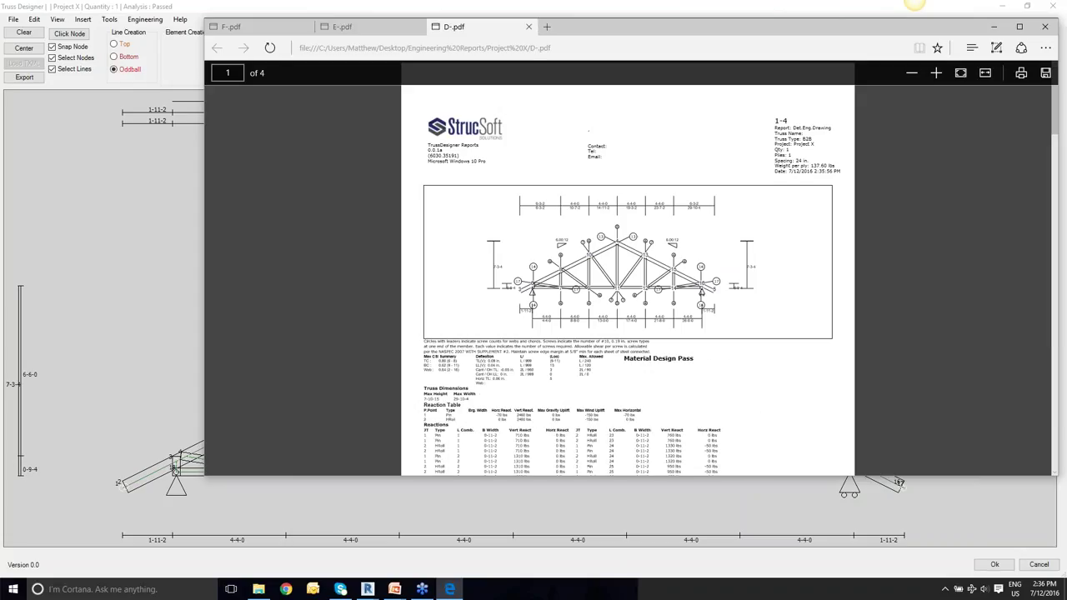
# Maximize the report viewer and bring up the top of the F-.pdf fabrication drawing.
pyautogui.click(1015, 33)
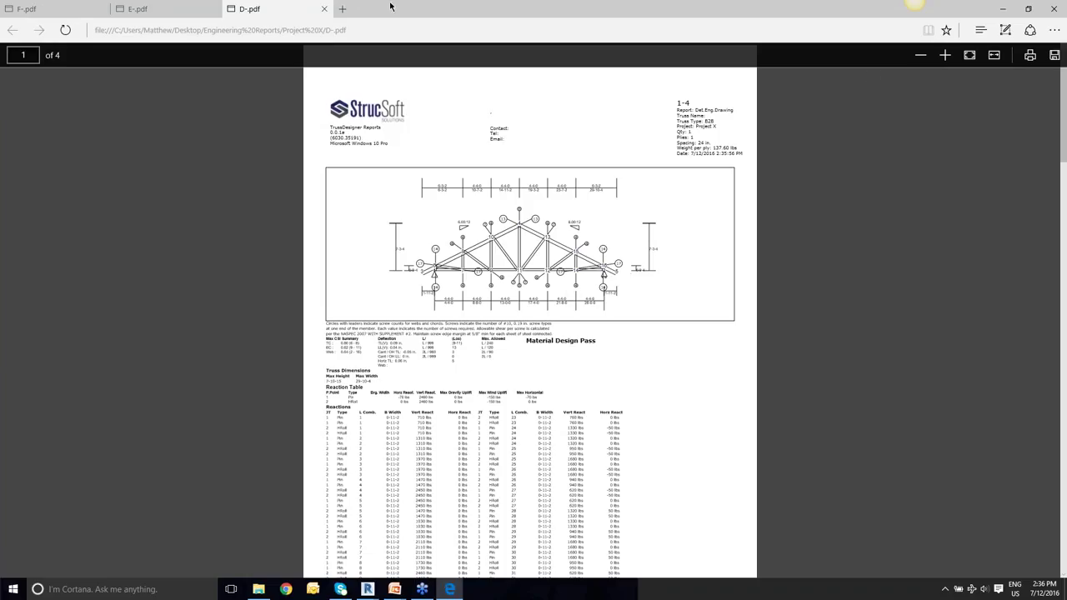
pyautogui.click(66, 16)
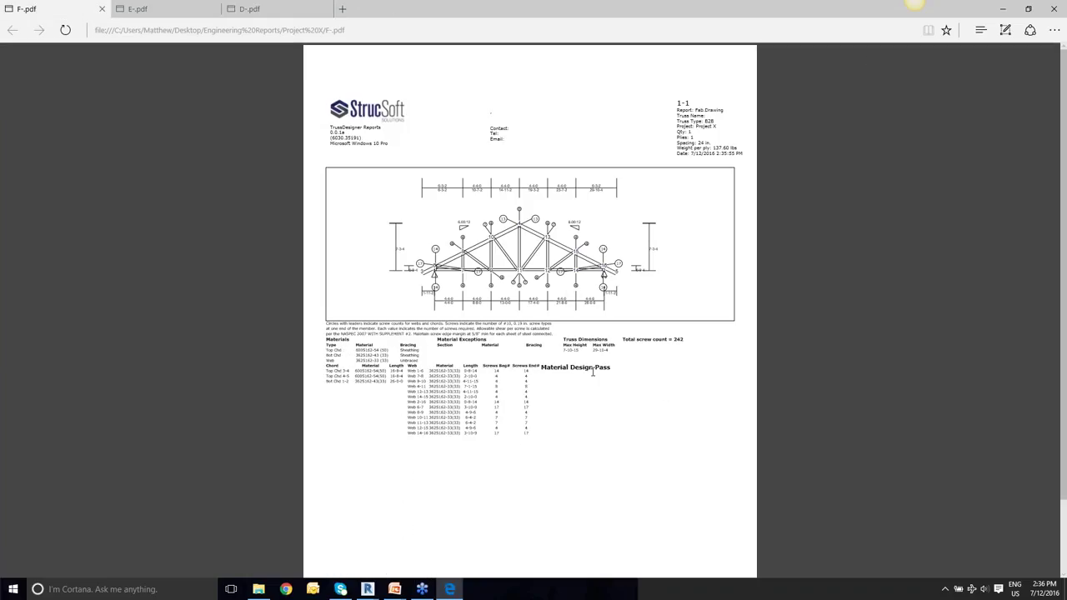
pyautogui.keyDown('ctrl'); pyautogui.scroll(2, 581, 215); pyautogui.keyUp('ctrl')
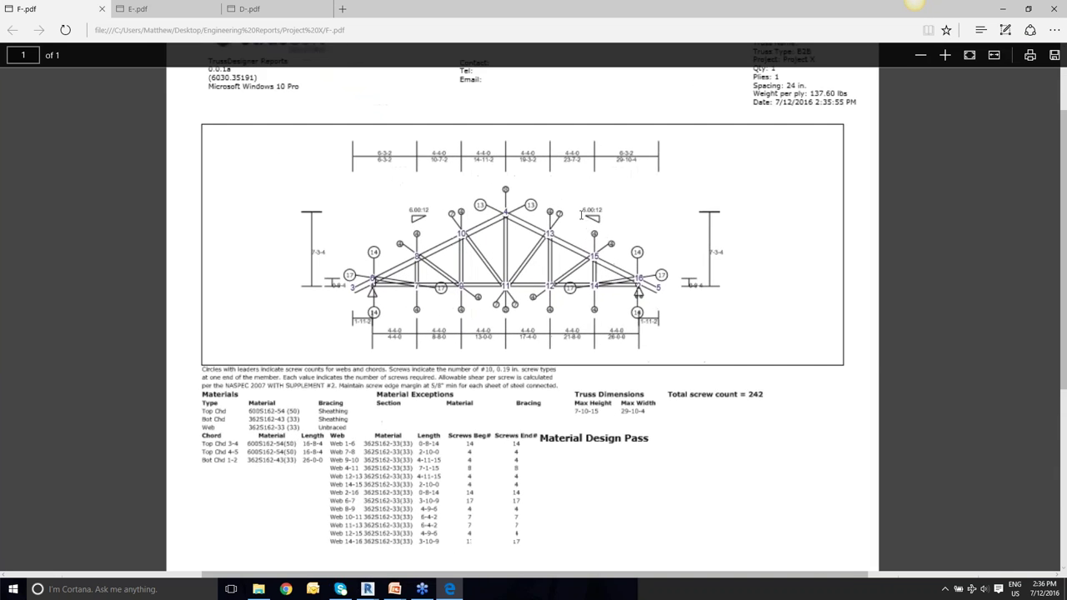
pyautogui.keyDown('ctrl'); pyautogui.scroll(1, 581, 214); pyautogui.keyUp('ctrl')
pyautogui.scroll(2, 754, 187)
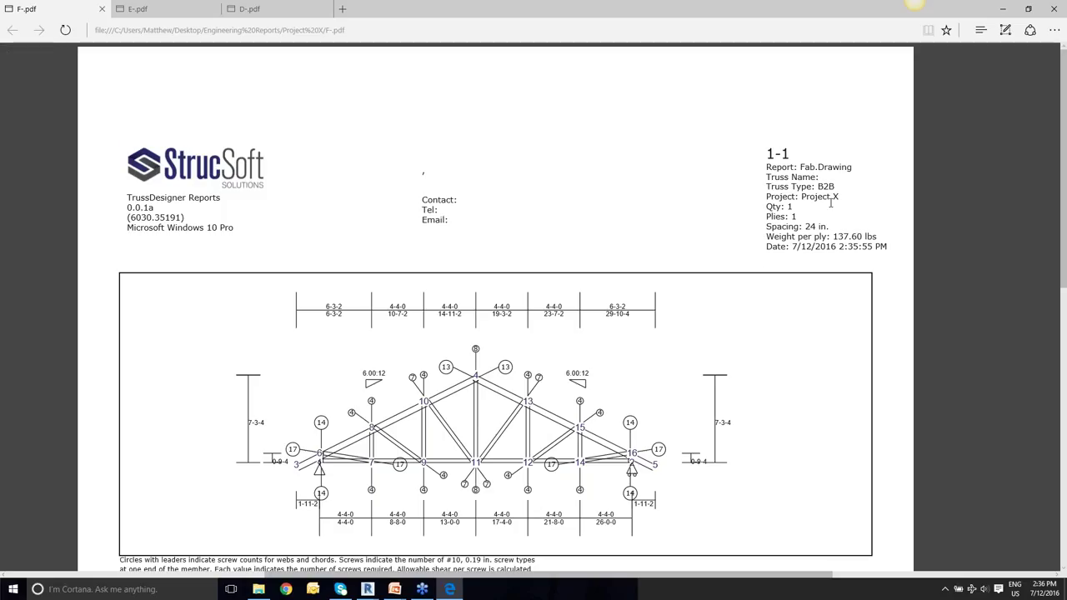
# Review the F report down to its materials table: 600S162-54(50) top chords, 242 screws total.
pyautogui.moveTo(801, 197); pyautogui.dragTo(788, 205)
pyautogui.click(789, 208)
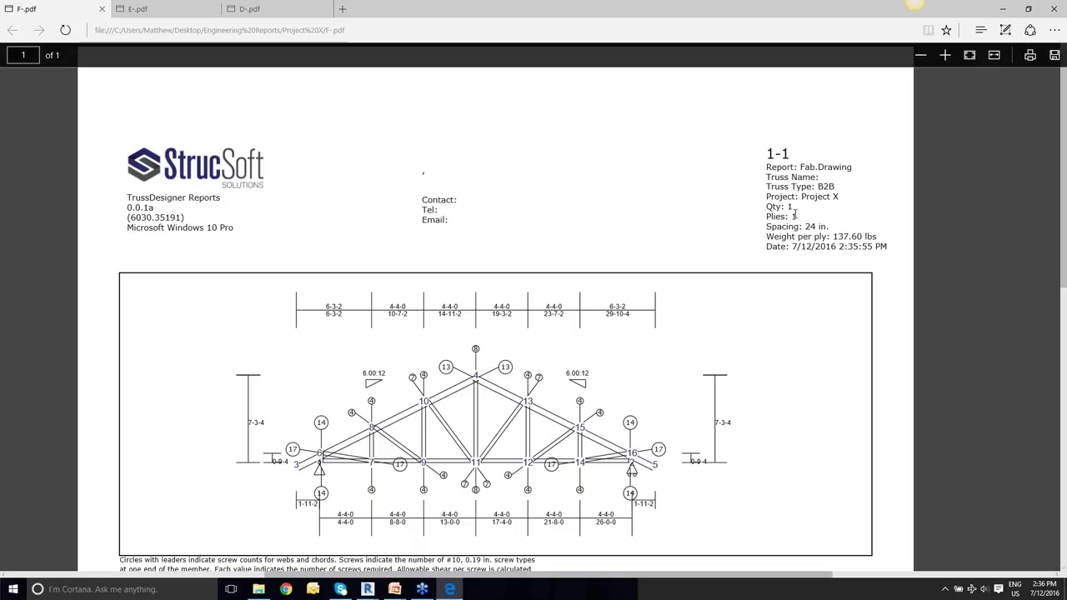
pyautogui.scroll(-3, 714, 275)
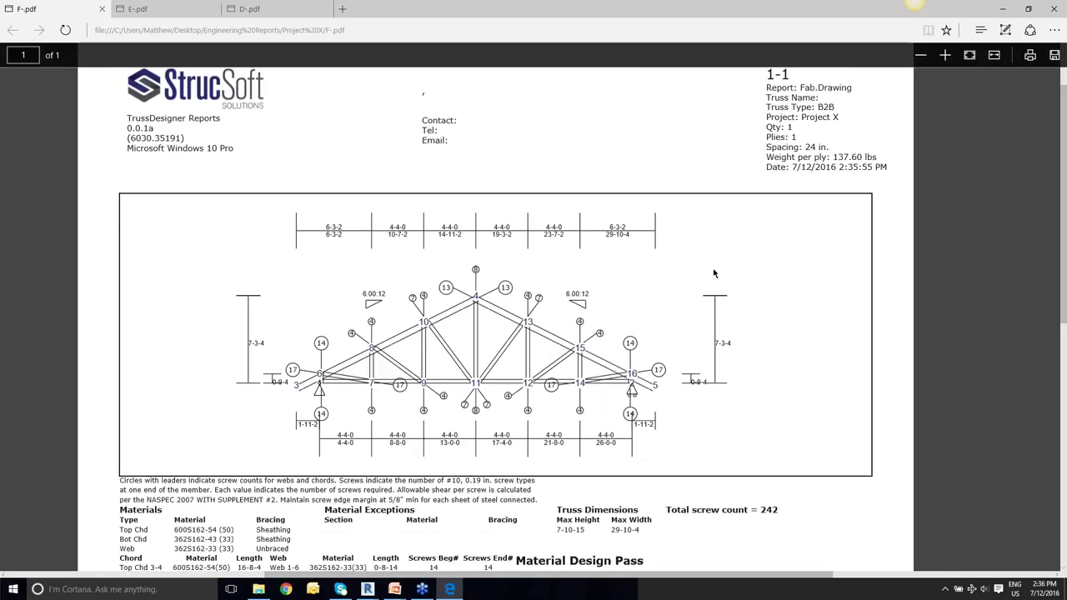
pyautogui.scroll(-1, 350, 208)
pyautogui.scroll(1, 350, 208)
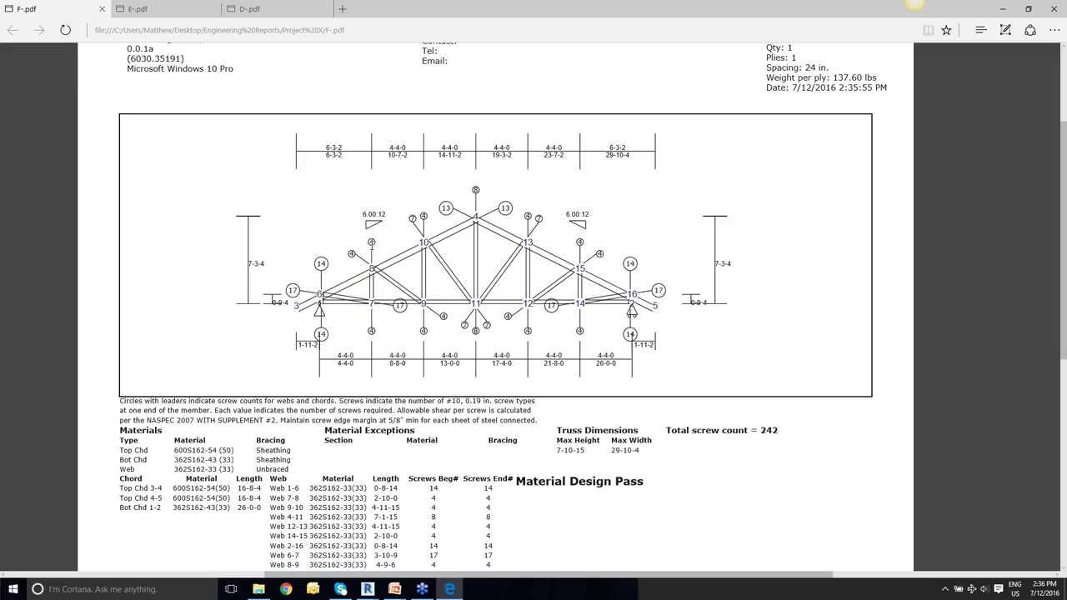
pyautogui.scroll(-4, 370, 243)
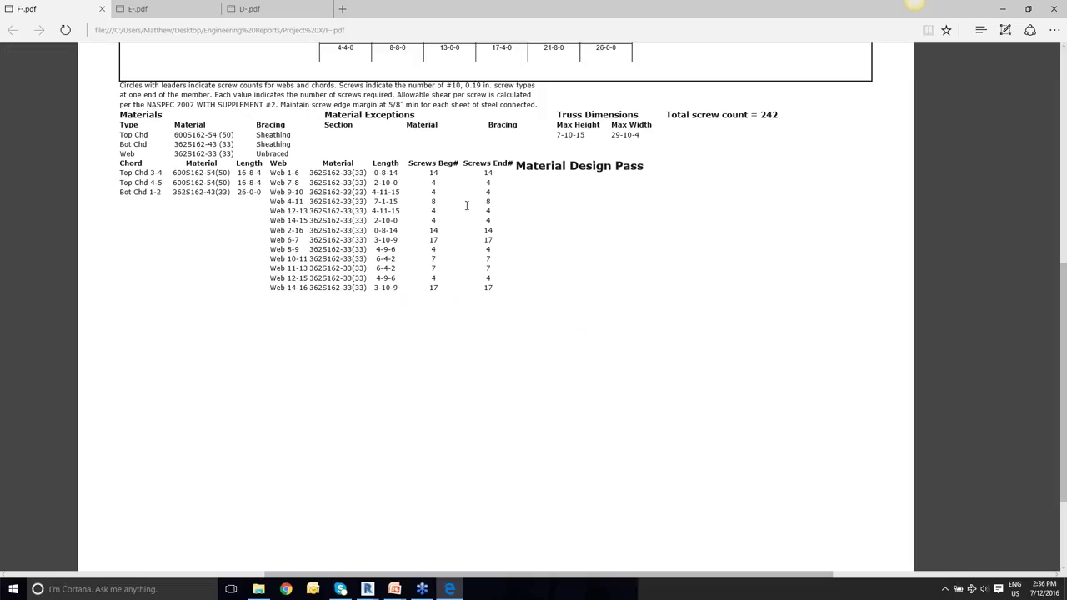
pyautogui.moveTo(194, 17)
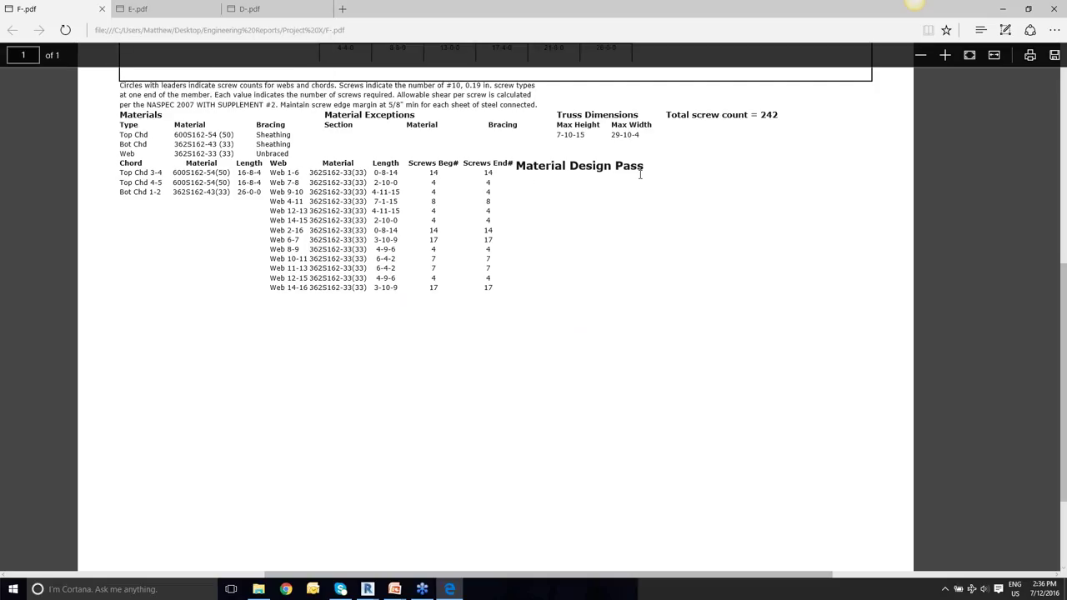
# Look through the D-.pdf reaction and member tables, then bring up the E-.pdf engineering drawing.
pyautogui.click(275, 8)
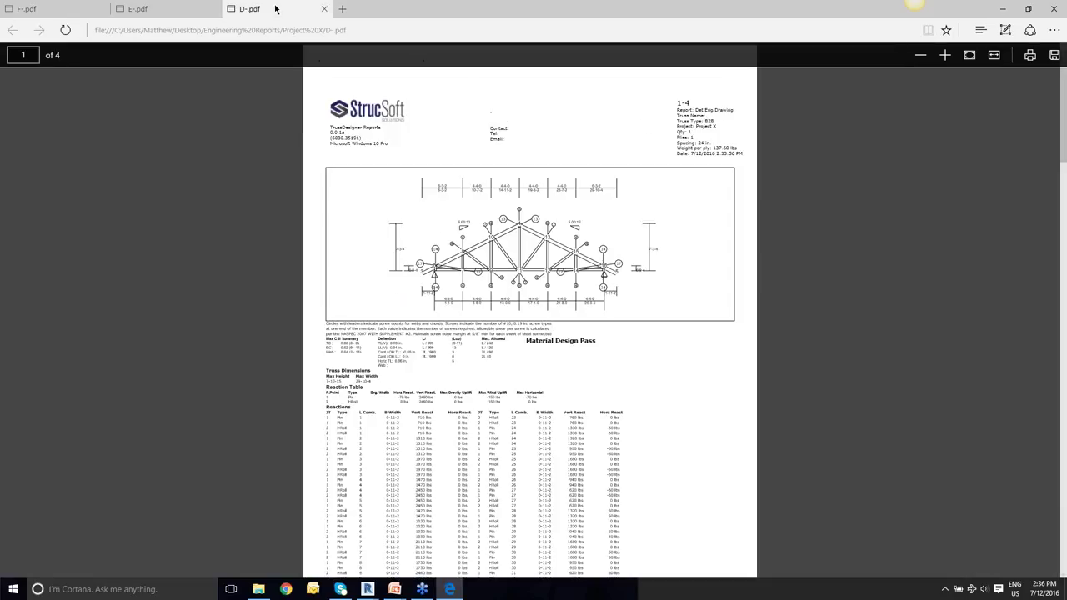
pyautogui.scroll(-3, 476, 205)
pyautogui.scroll(3, 492, 221)
pyautogui.keyDown('ctrl'); pyautogui.scroll(4, 507, 236); pyautogui.keyUp('ctrl')
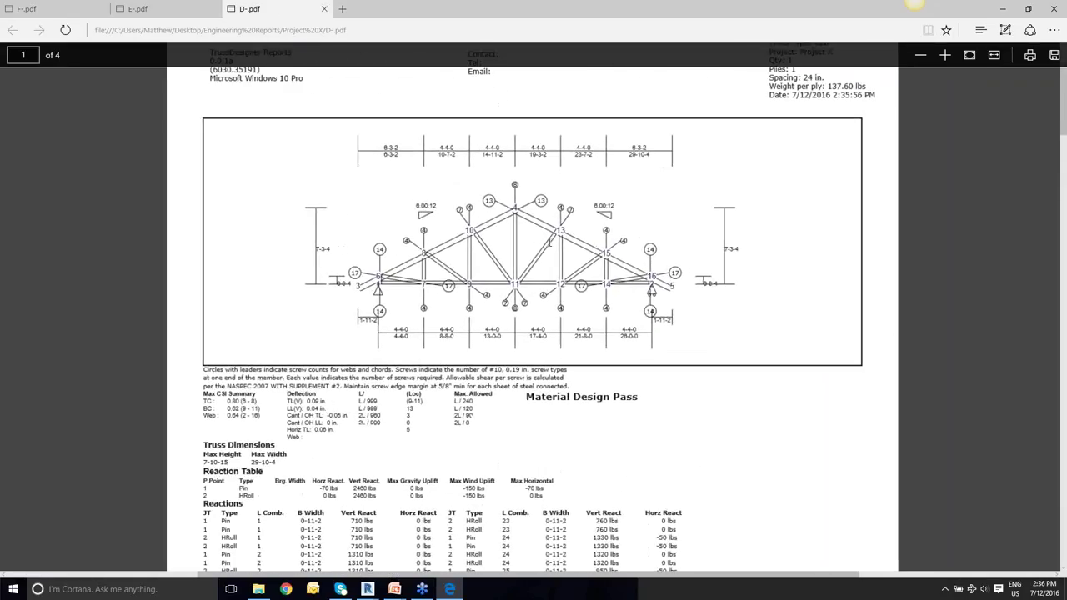
pyautogui.keyDown('ctrl'); pyautogui.scroll(3, 638, 209); pyautogui.keyUp('ctrl')
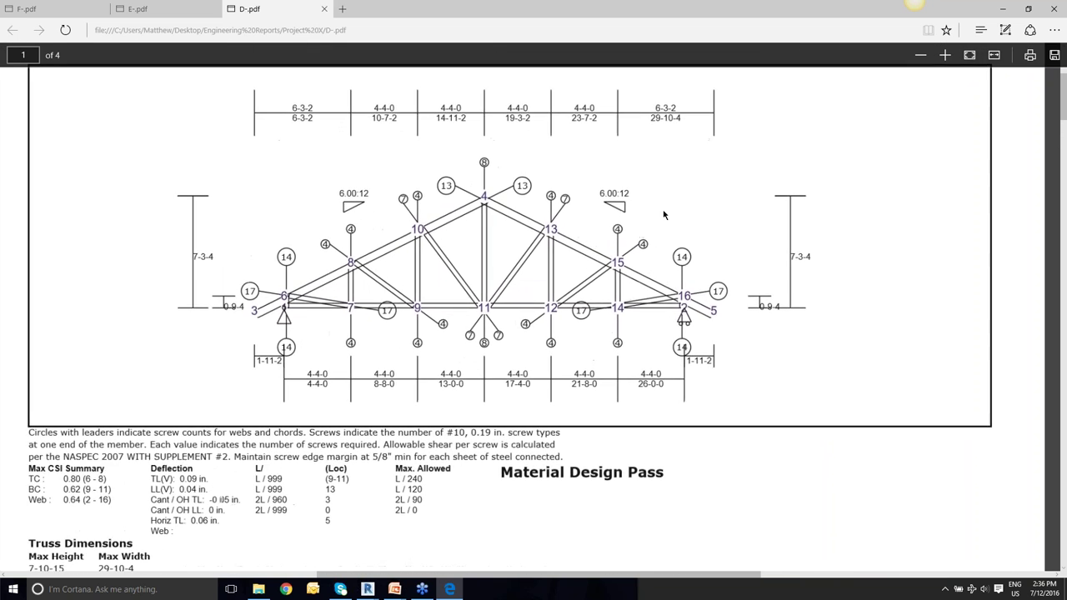
pyautogui.scroll(-5, 538, 297)
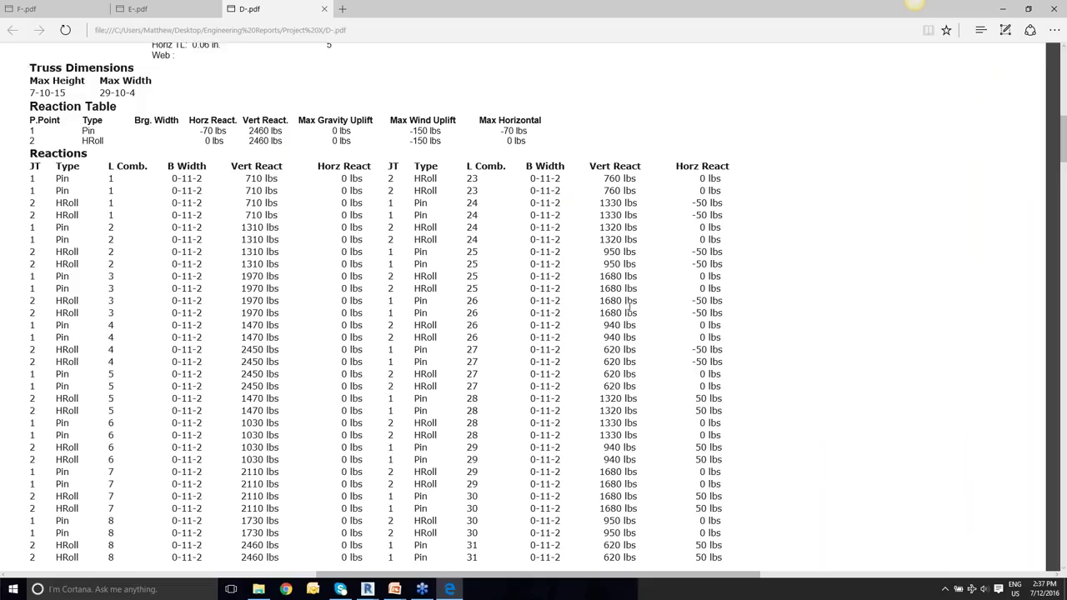
pyautogui.scroll(-3, 634, 333)
pyautogui.scroll(-6, 649, 369)
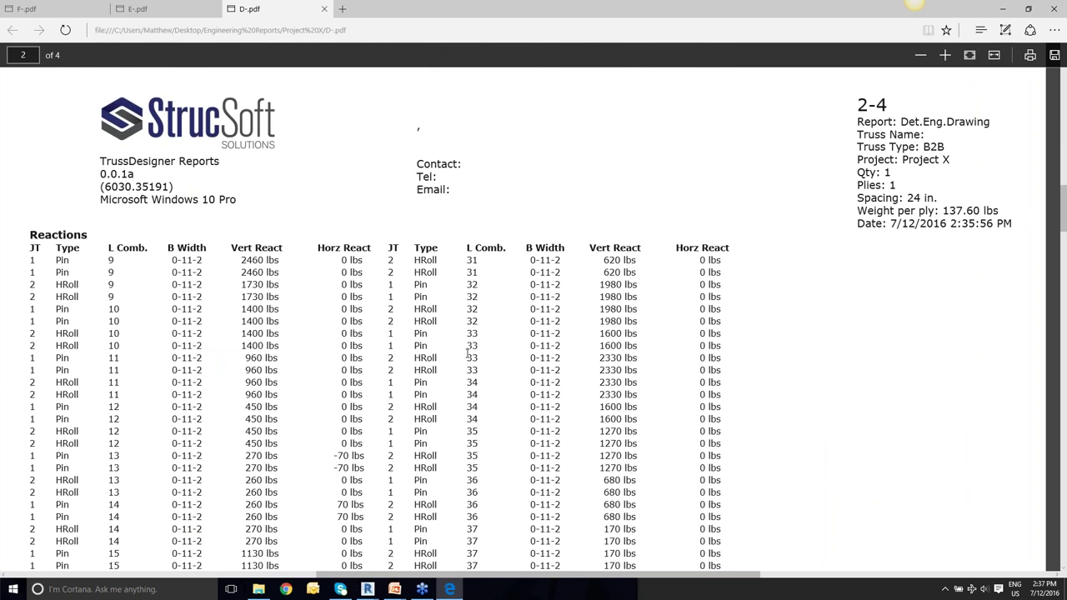
pyautogui.scroll(-7, 469, 354)
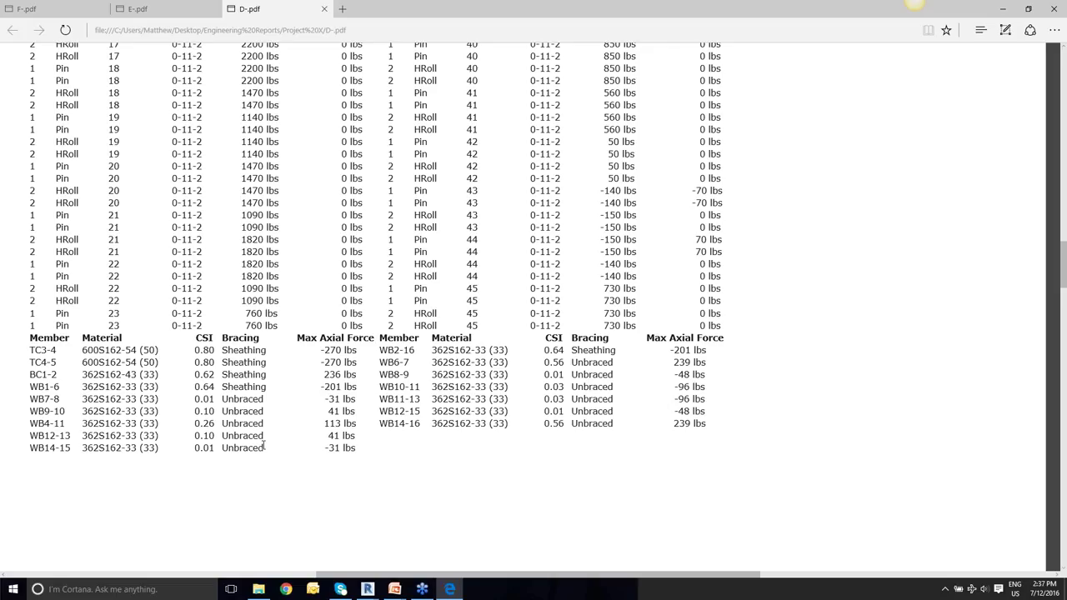
pyautogui.scroll(10, 264, 446)
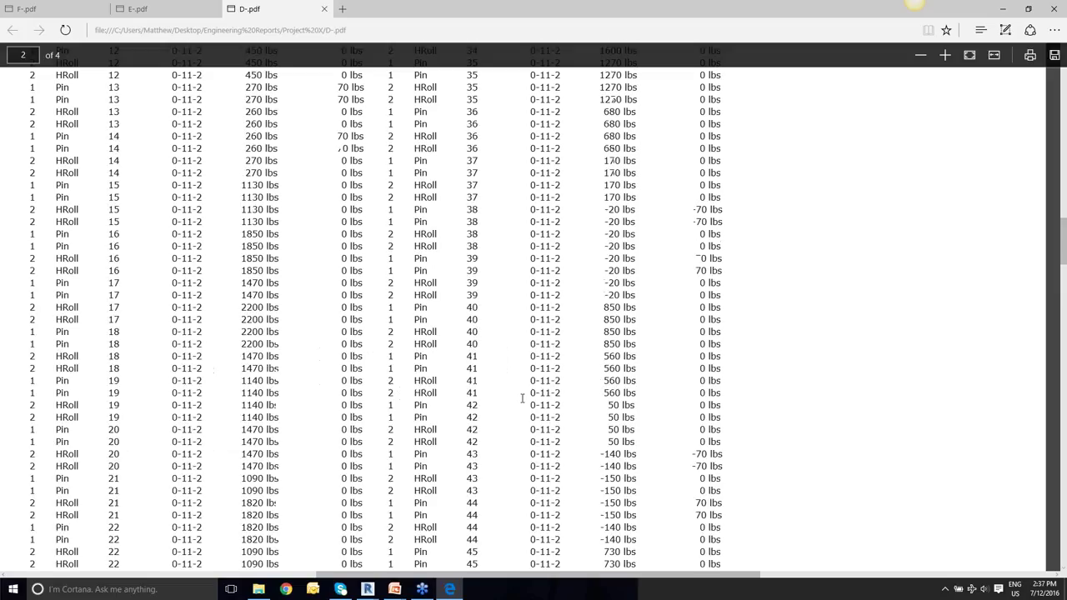
pyautogui.click(136, 9)
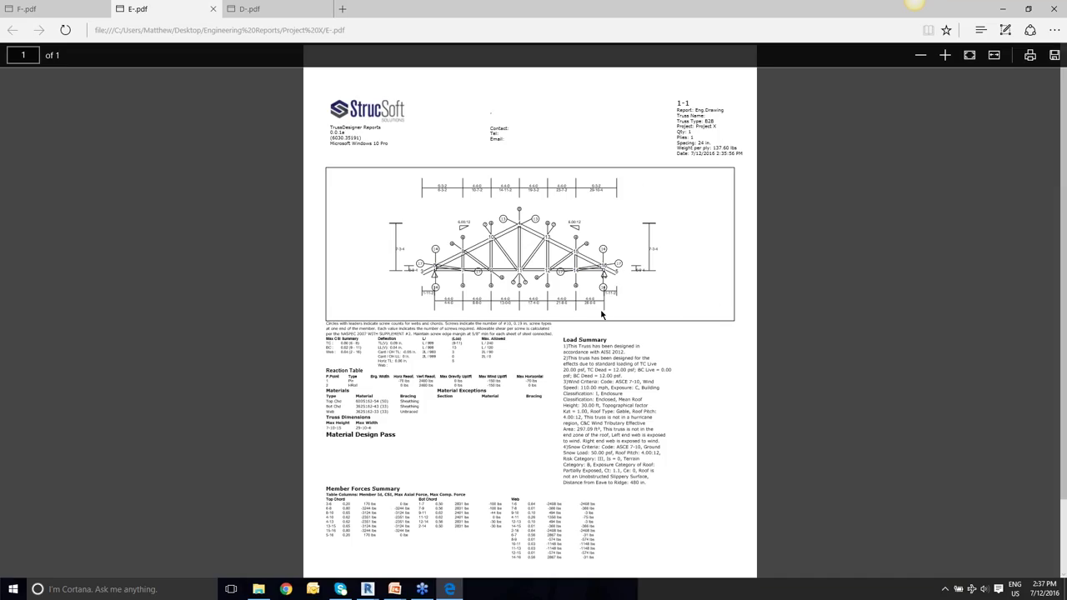
# Read the E-.pdf load summary and member forces, then close Edge to return to Truss Designer.
pyautogui.keyDown('ctrl'); pyautogui.scroll(2, 602, 315); pyautogui.keyUp('ctrl')
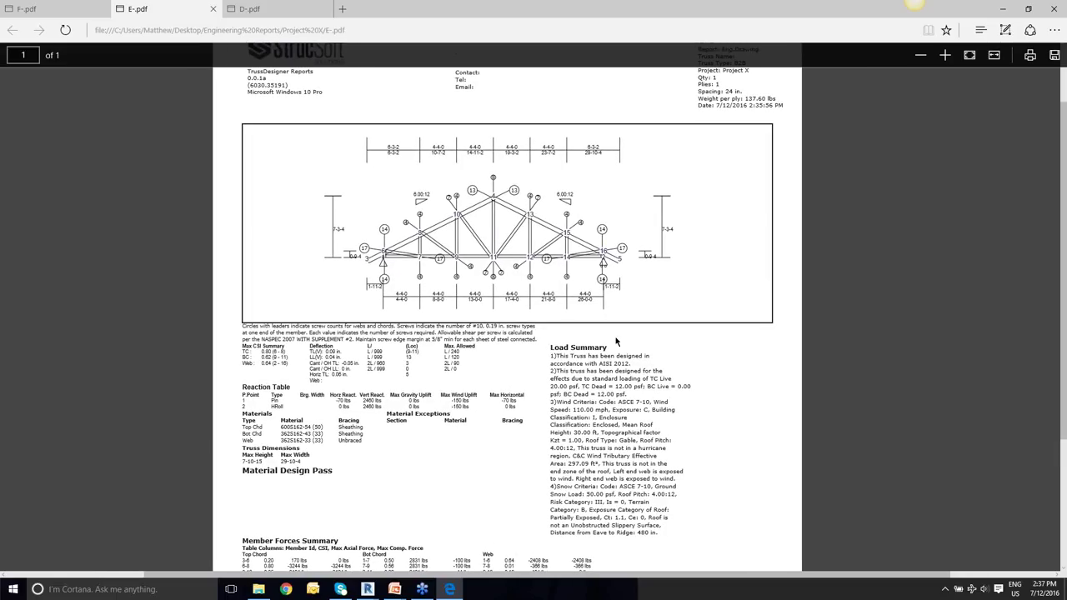
pyautogui.scroll(-3, 617, 340)
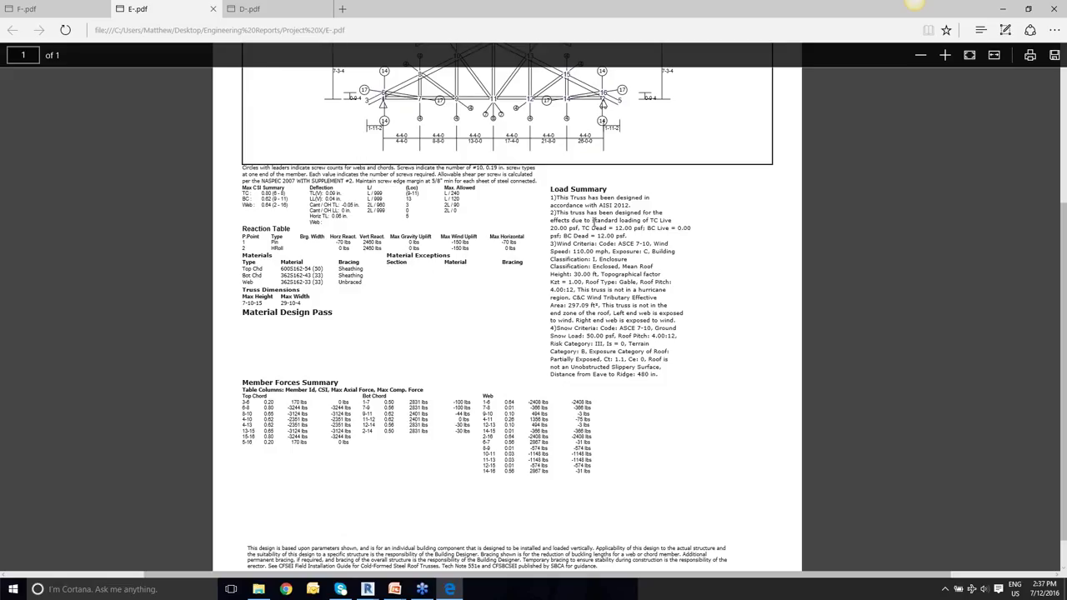
pyautogui.scroll(3, 594, 220)
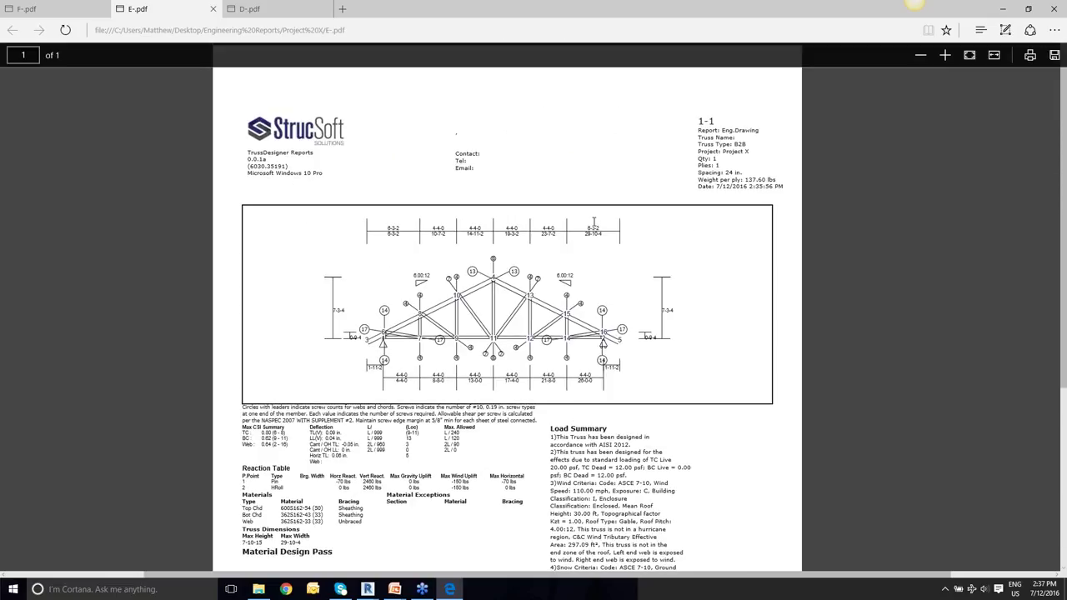
pyautogui.click(1055, 8)
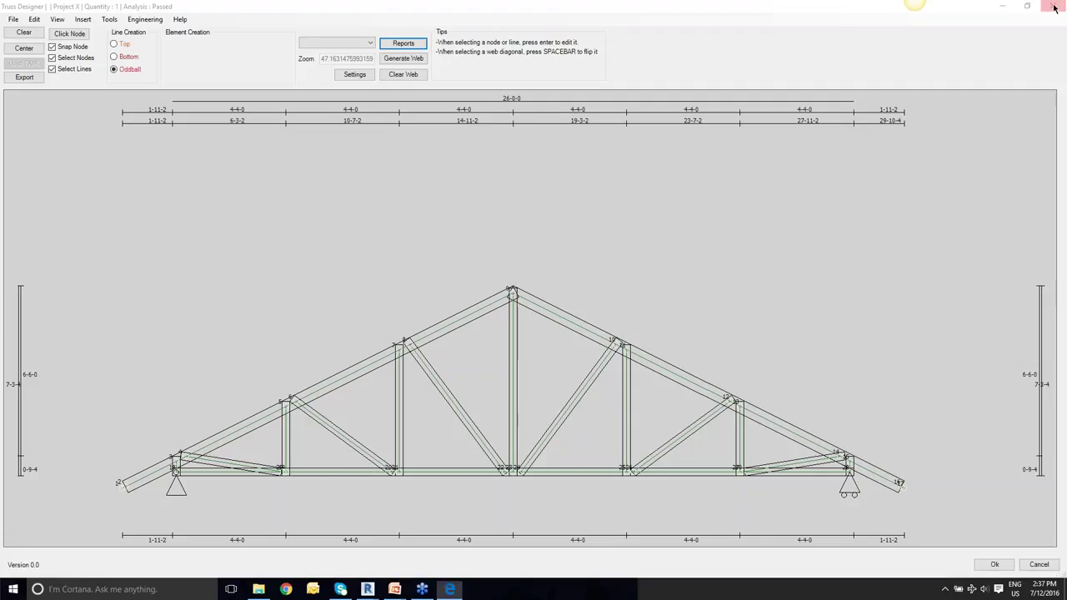
# Accept odd-ball truss CT009 into the model, auto-rename its duplicate tag, and dismiss the warnings.
pyautogui.click(995, 565)
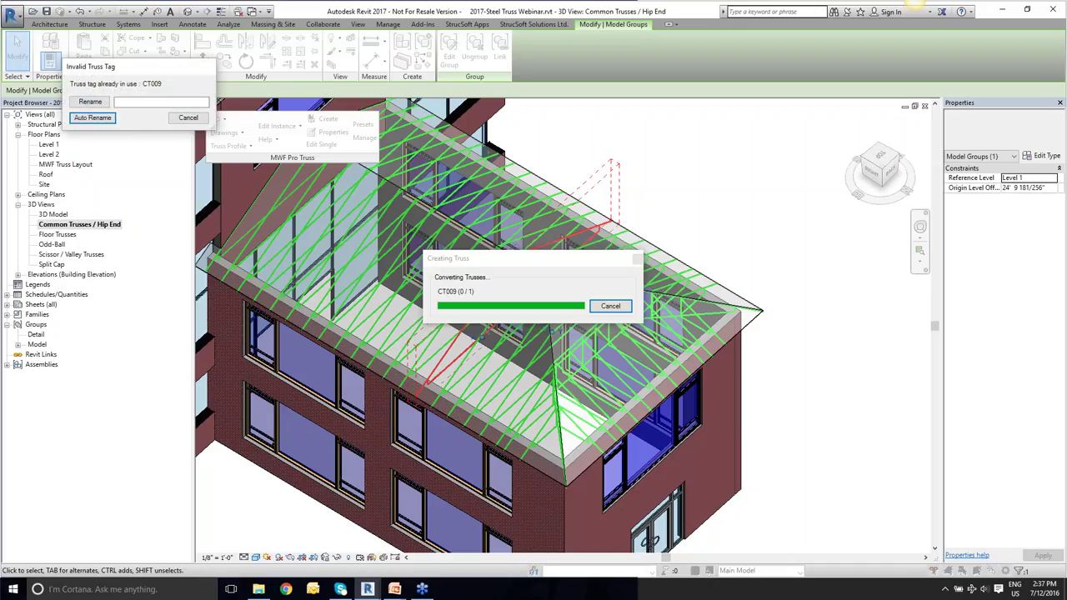
pyautogui.click(104, 122)
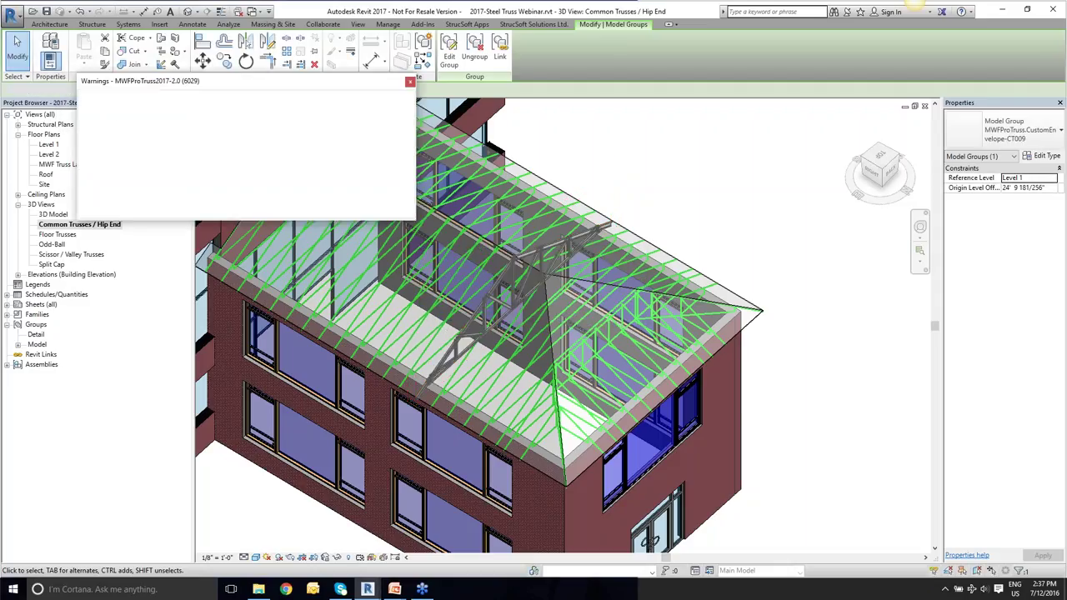
pyautogui.click(410, 81)
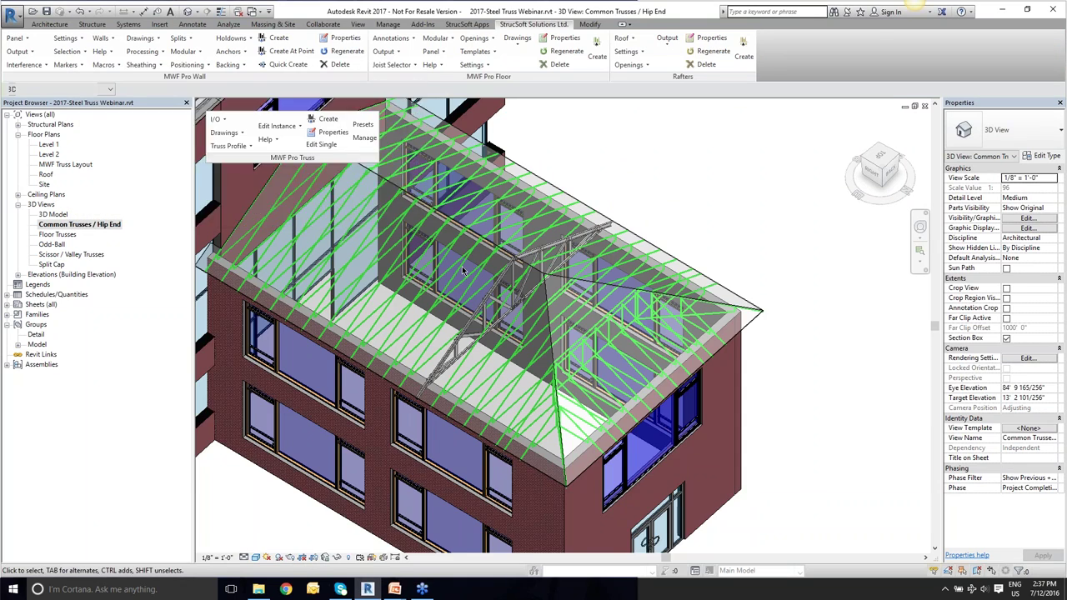
# Zoom and pan across the roof and select the placed custom truss to inspect it.
pyautogui.scroll(2, 534, 425)
pyautogui.scroll(2, 534, 425)
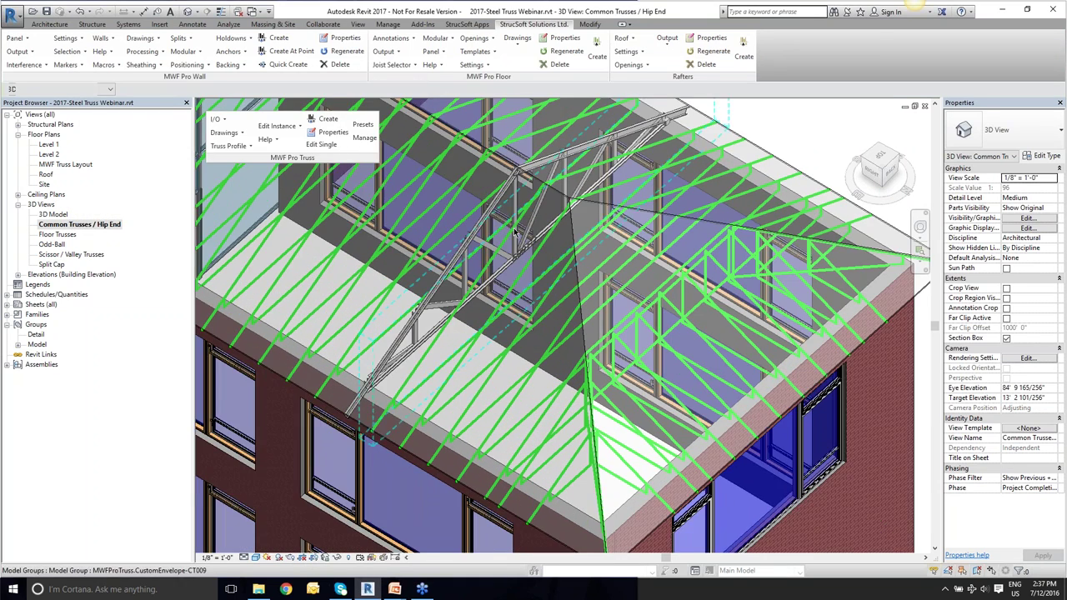
pyautogui.moveTo(525, 236); pyautogui.dragTo(400, 208, button='middle')
pyautogui.click(498, 235)
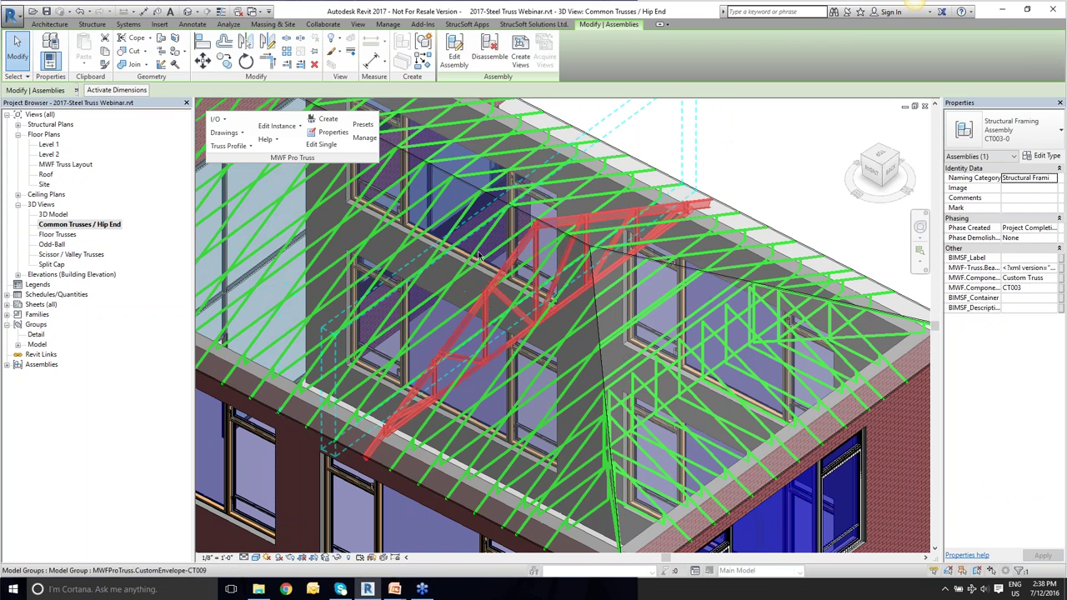
# Select the CT013 envelope, cancel the Create Truss settings, and orbit to a top-down roof view.
pyautogui.click(407, 206)
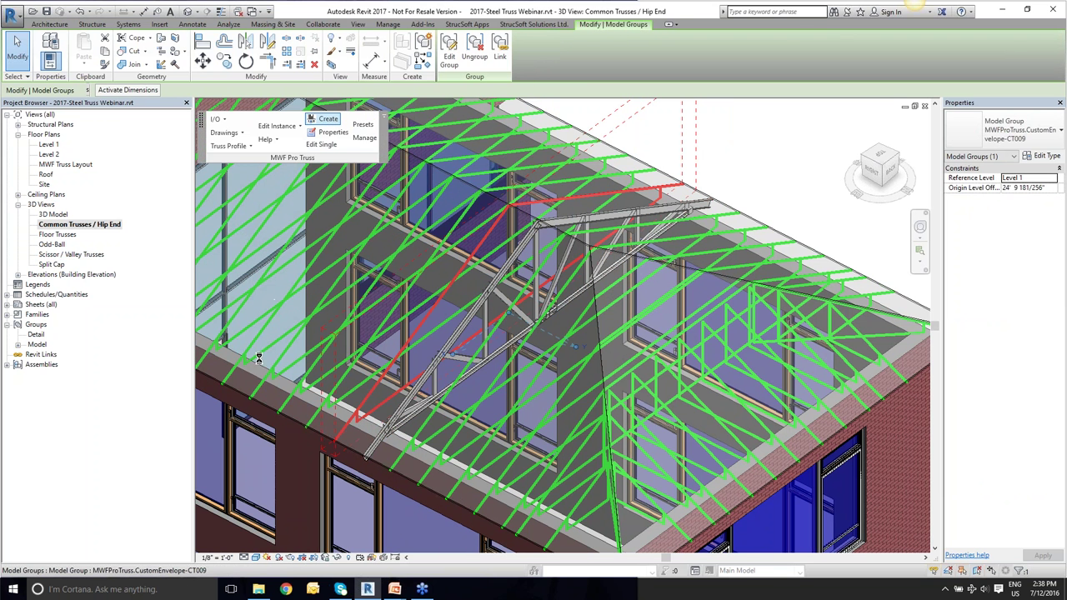
pyautogui.click(325, 119)
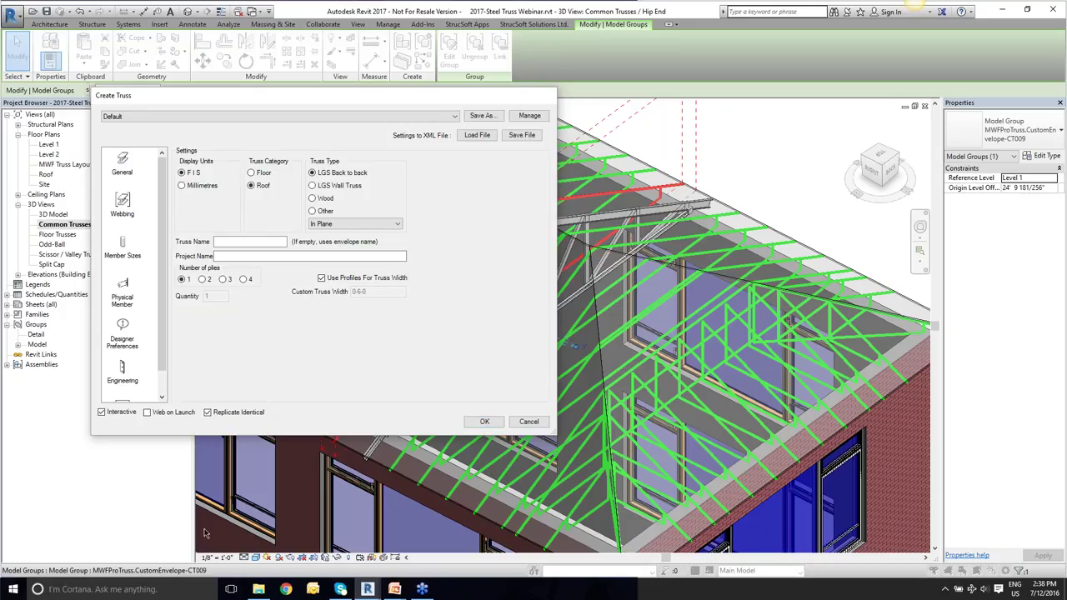
pyautogui.click(528, 421)
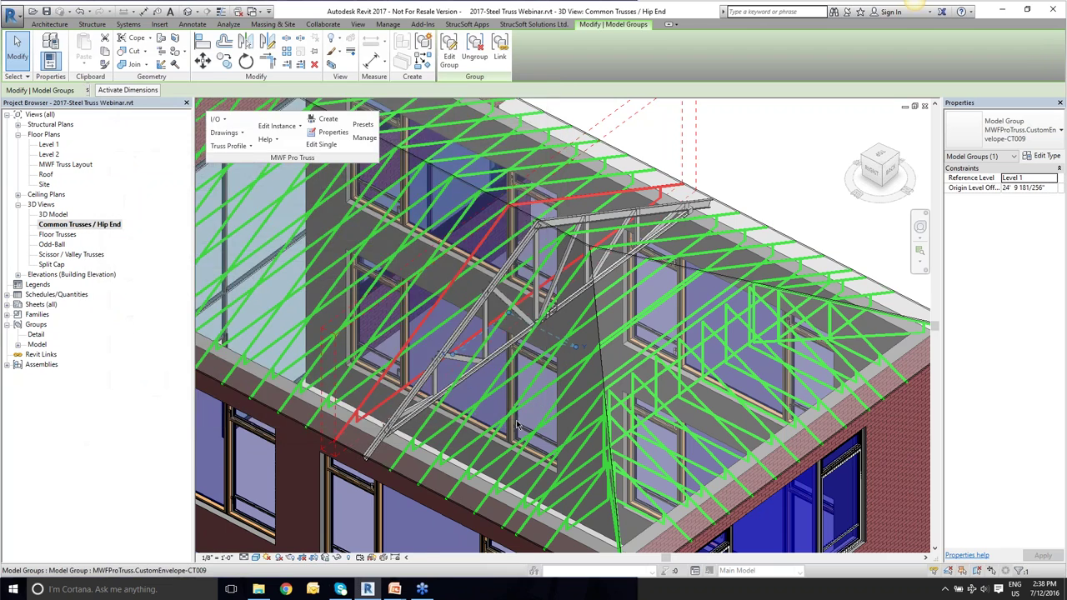
pyautogui.scroll(-3, 517, 425)
pyautogui.scroll(3, 504, 313)
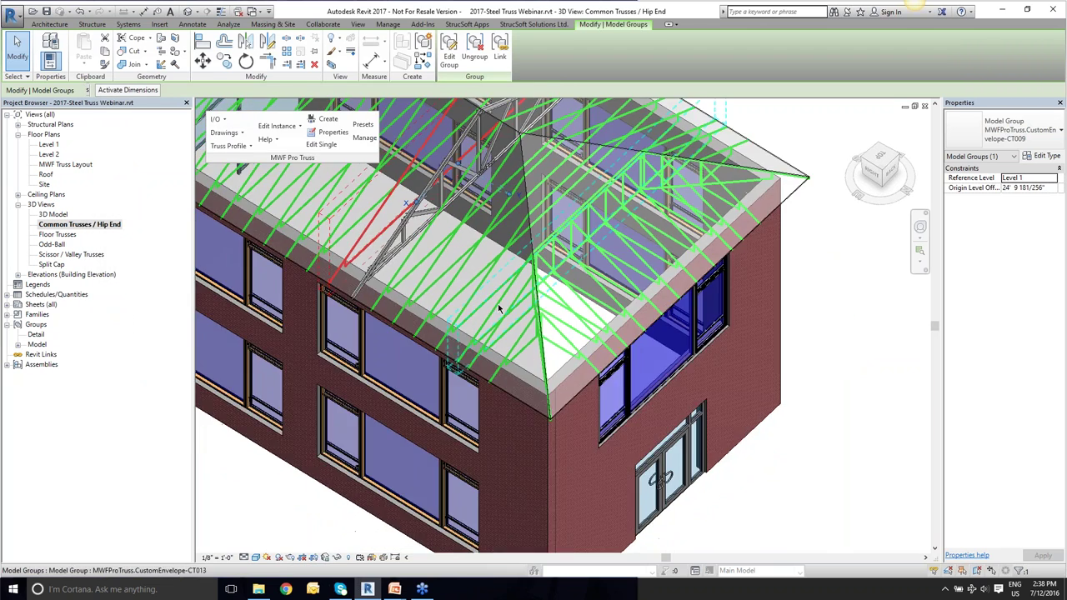
pyautogui.keyDown('shift'); pyautogui.moveTo(499, 309); pyautogui.dragTo(584, 217, button='middle'); pyautogui.keyUp('shift')
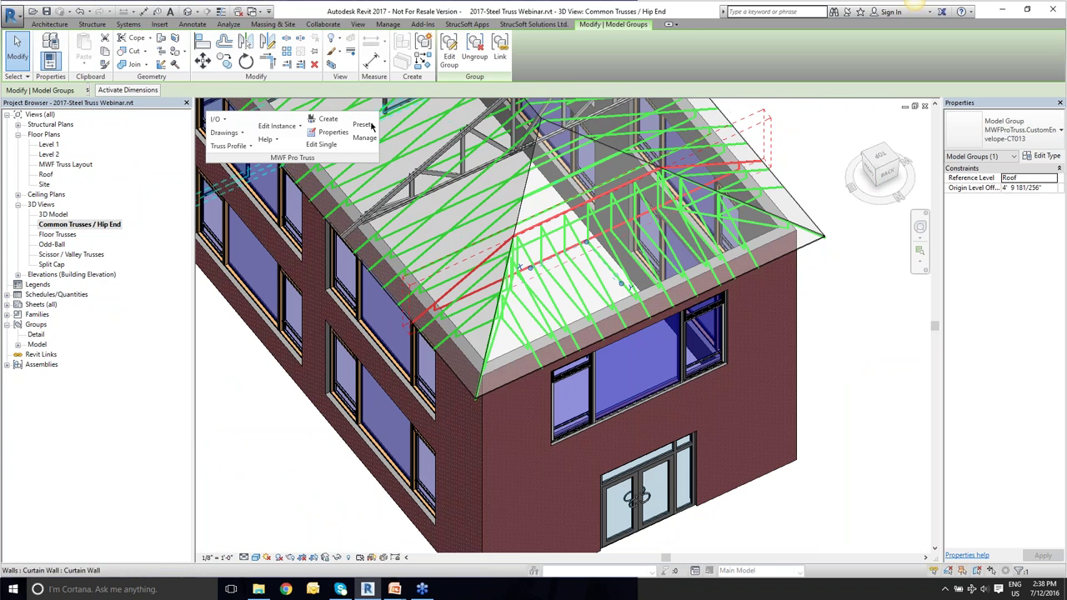
# Create a truss for the CT013 envelope using the B2B TRUSS preset.
pyautogui.click(324, 122)
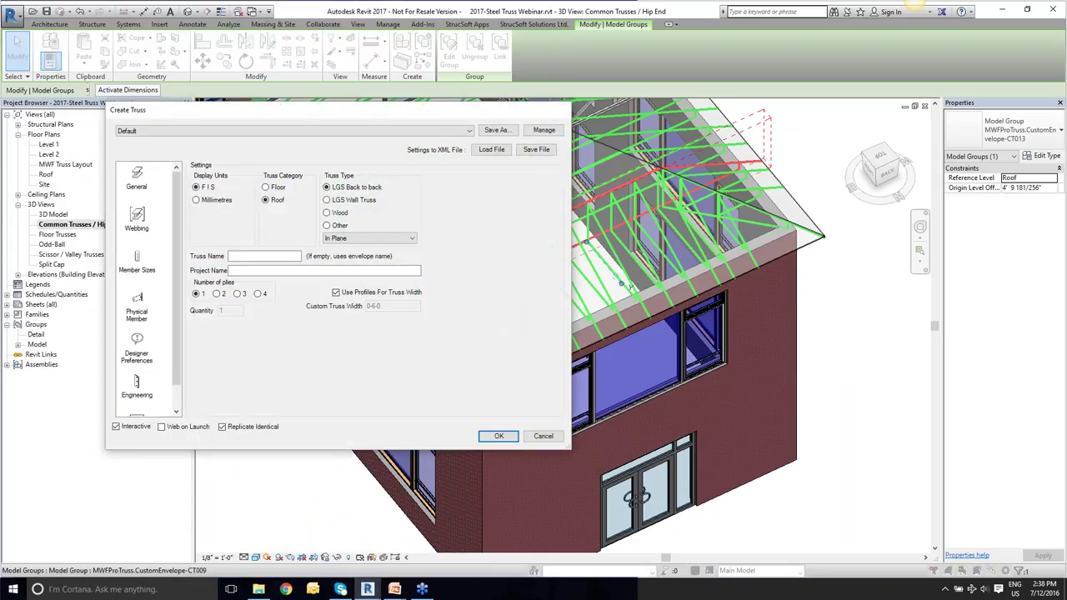
pyautogui.click(289, 130)
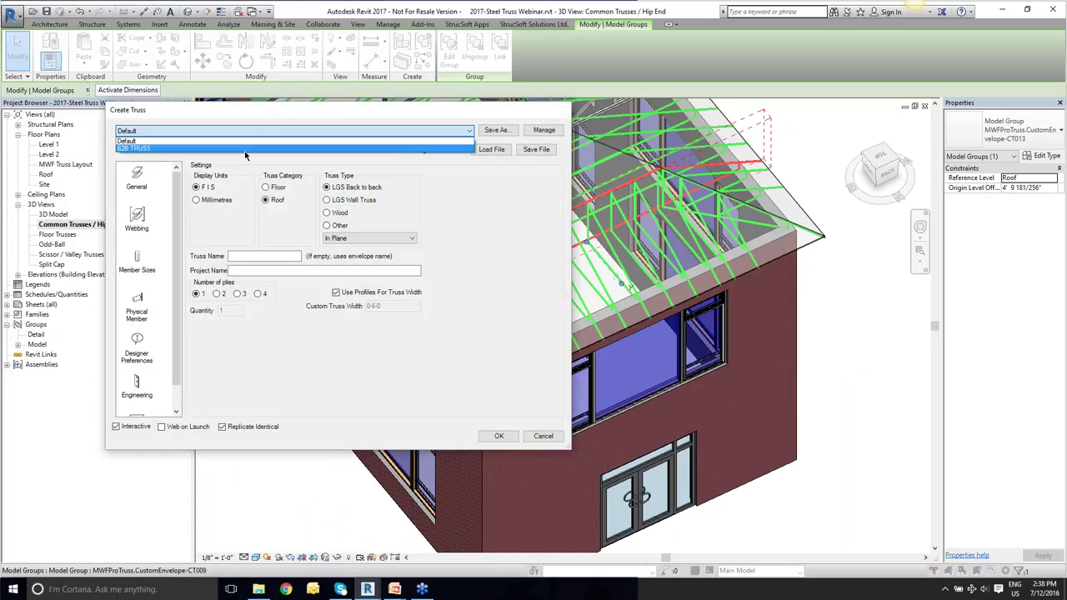
pyautogui.click(245, 153)
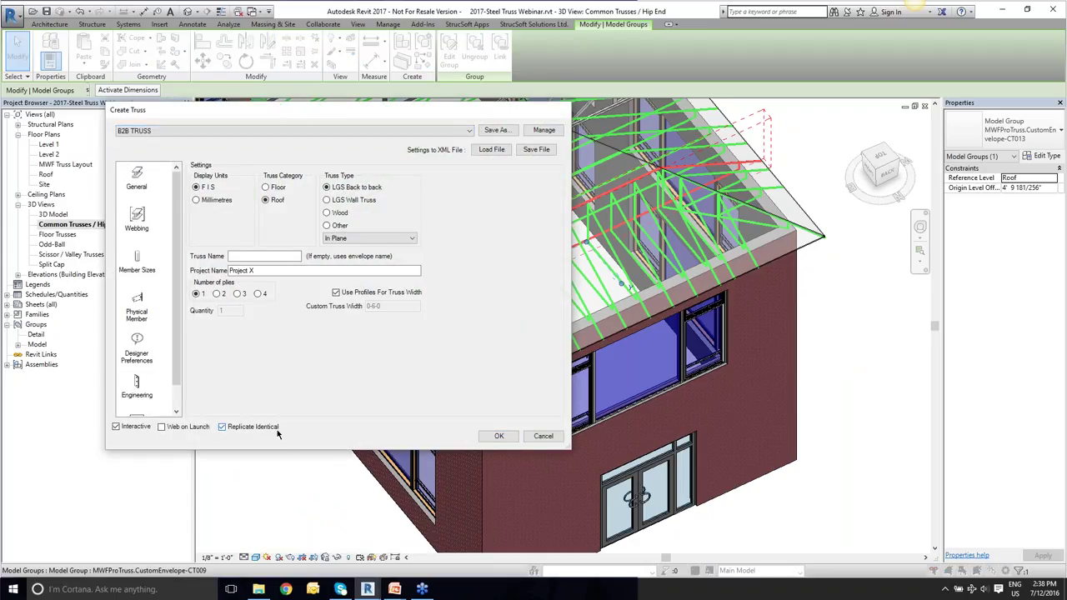
pyautogui.click(499, 436)
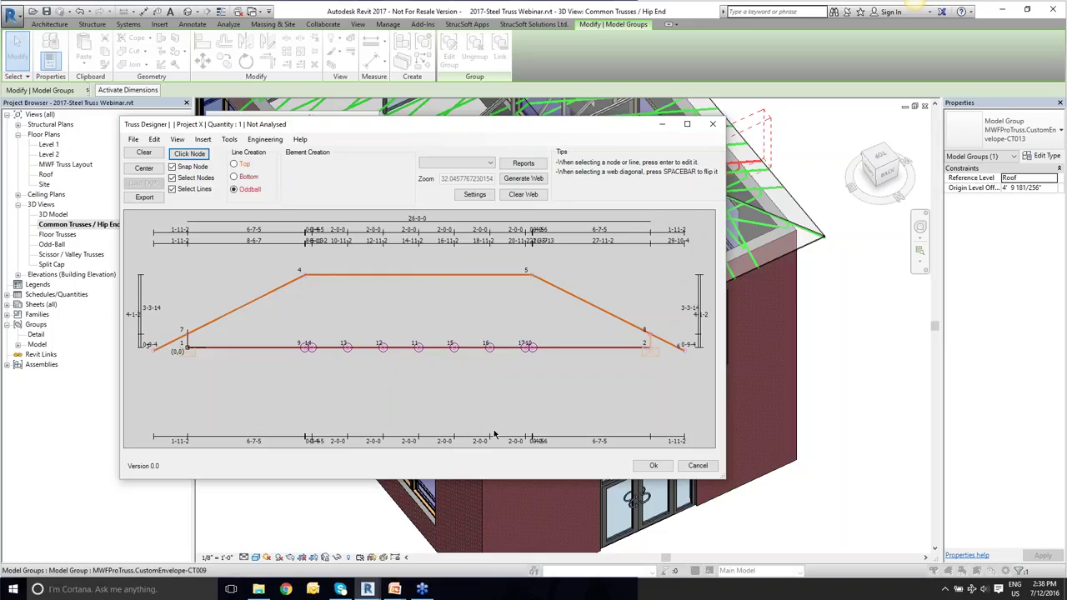
# Maximize Truss Designer, fit the hip-end truss drawing, and generate its web members.
pyautogui.click(687, 123)
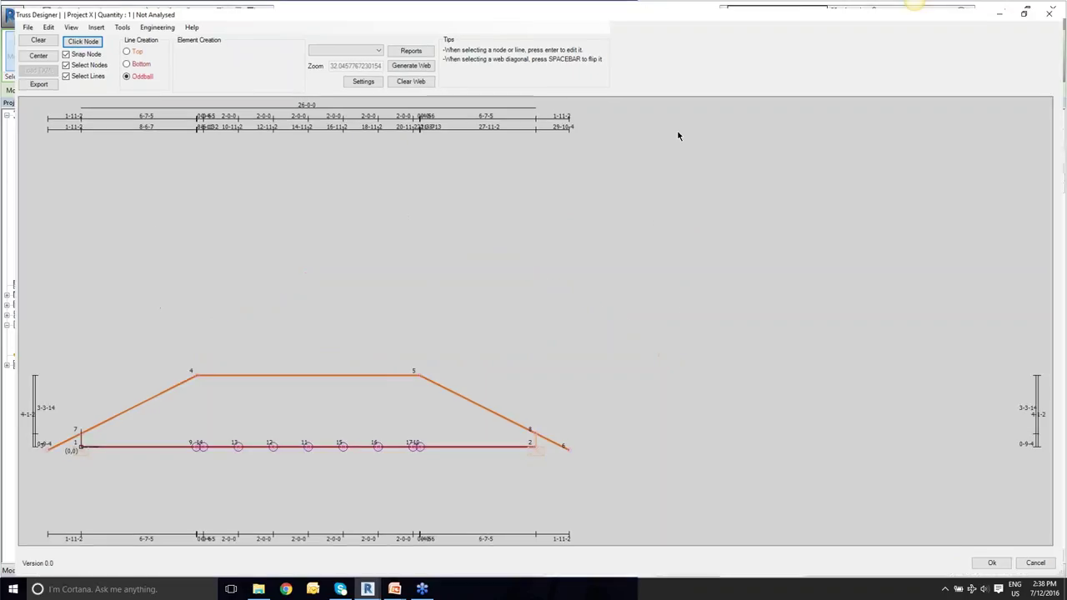
pyautogui.click(24, 48)
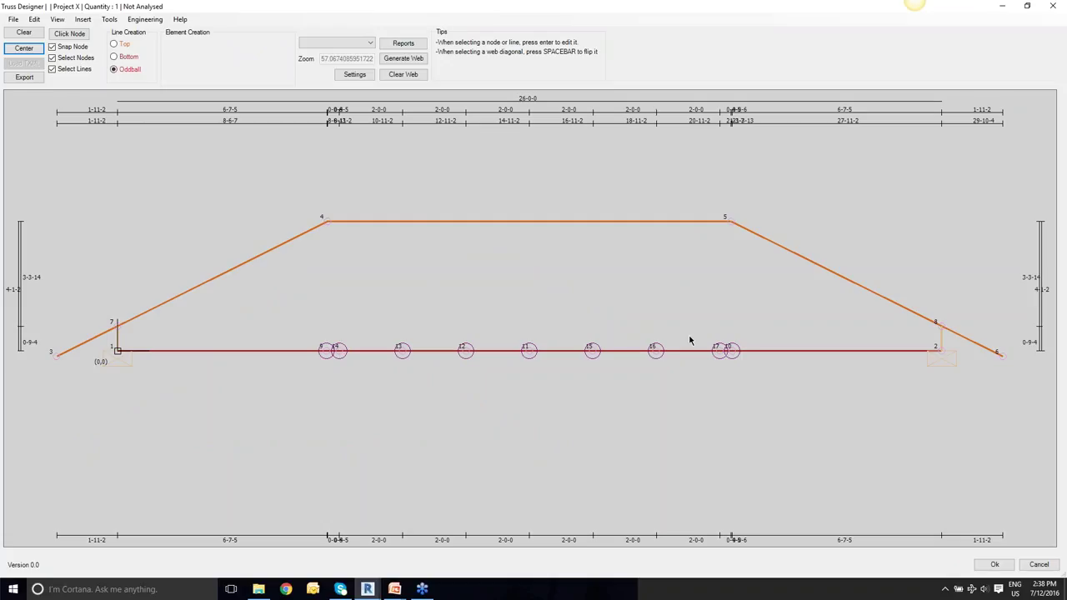
pyautogui.click(416, 62)
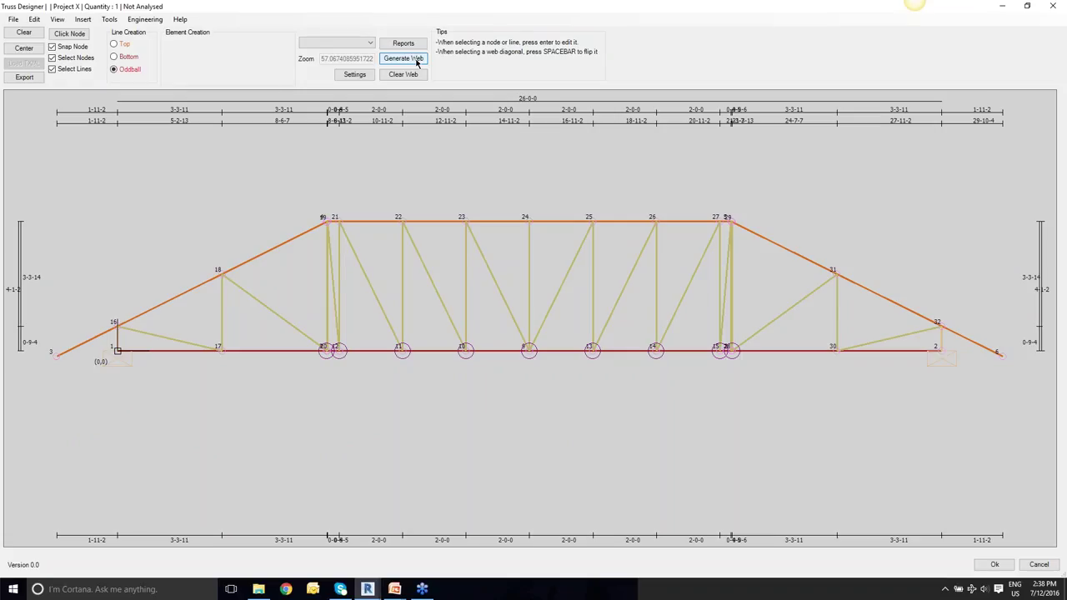
# Check web members near node 19/20 and 29-28, then build the truss into the CT013 envelope.
pyautogui.click(328, 289)
pyautogui.click(337, 315)
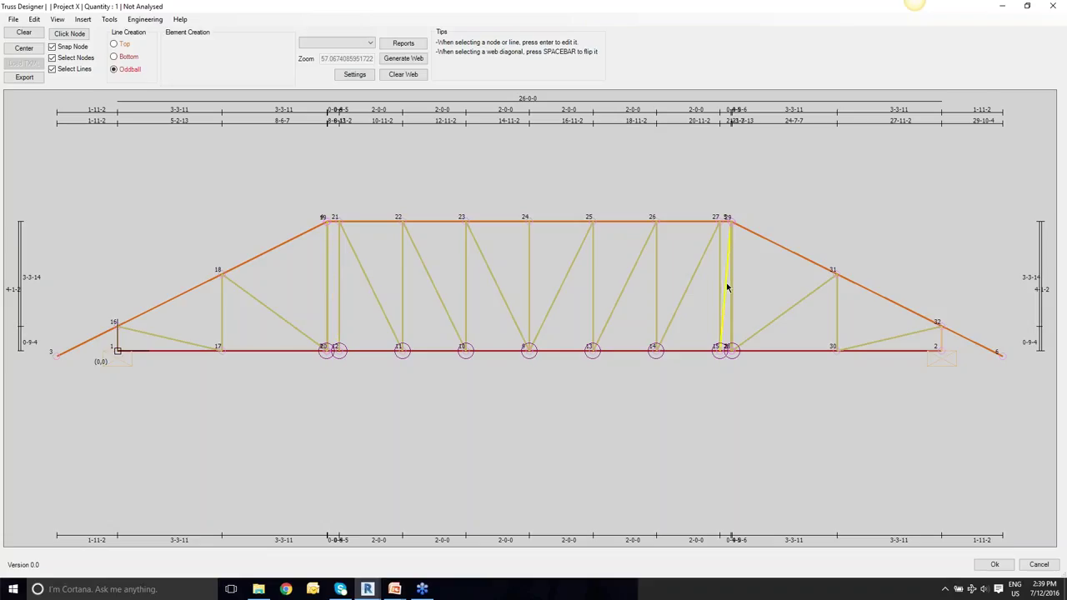
pyautogui.click(732, 337)
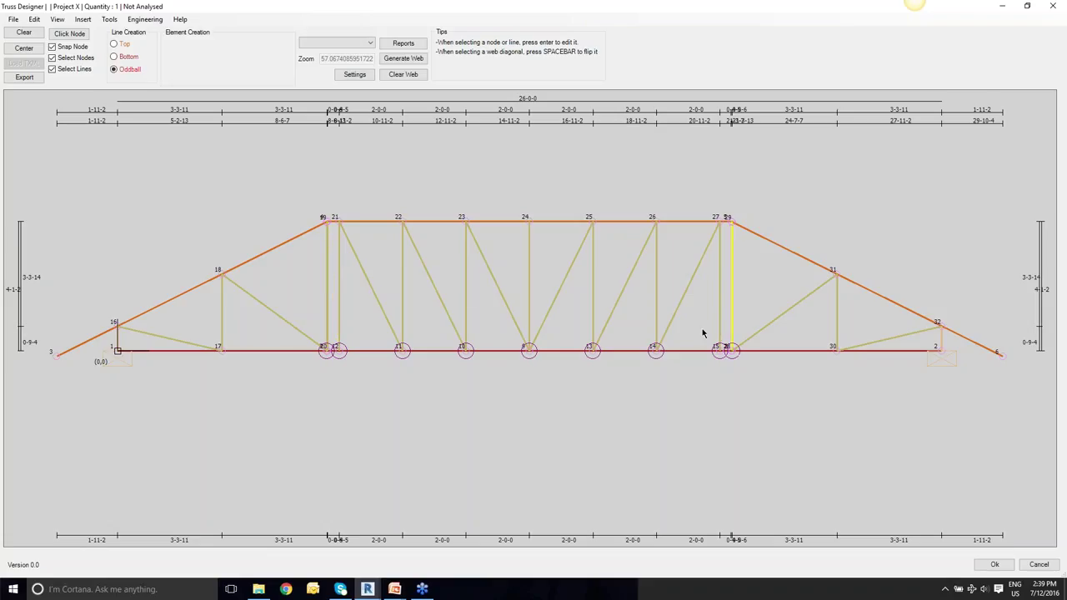
pyautogui.click(332, 307)
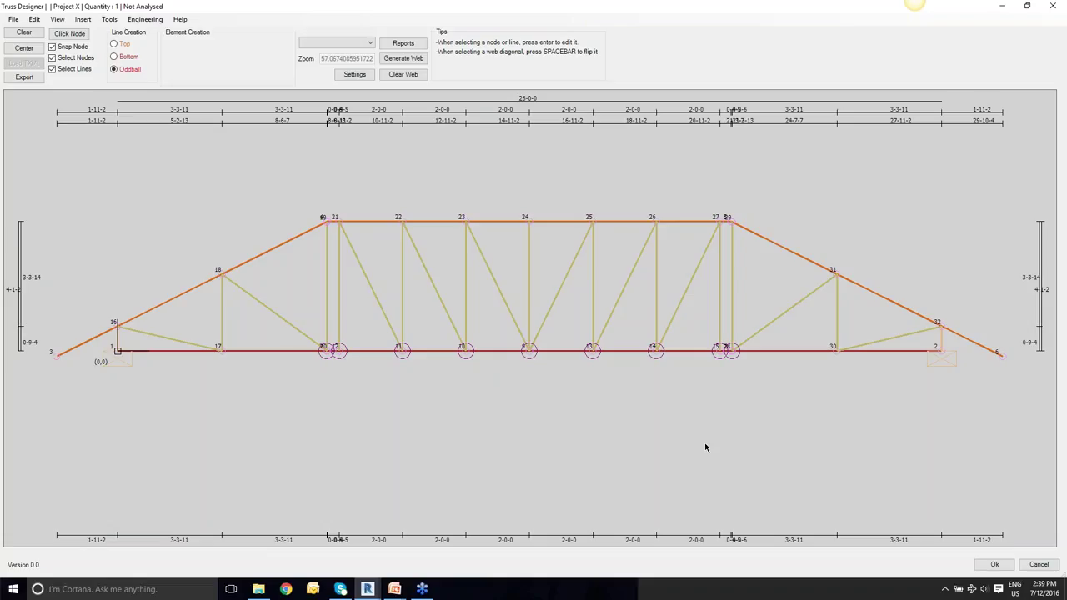
pyautogui.click(994, 565)
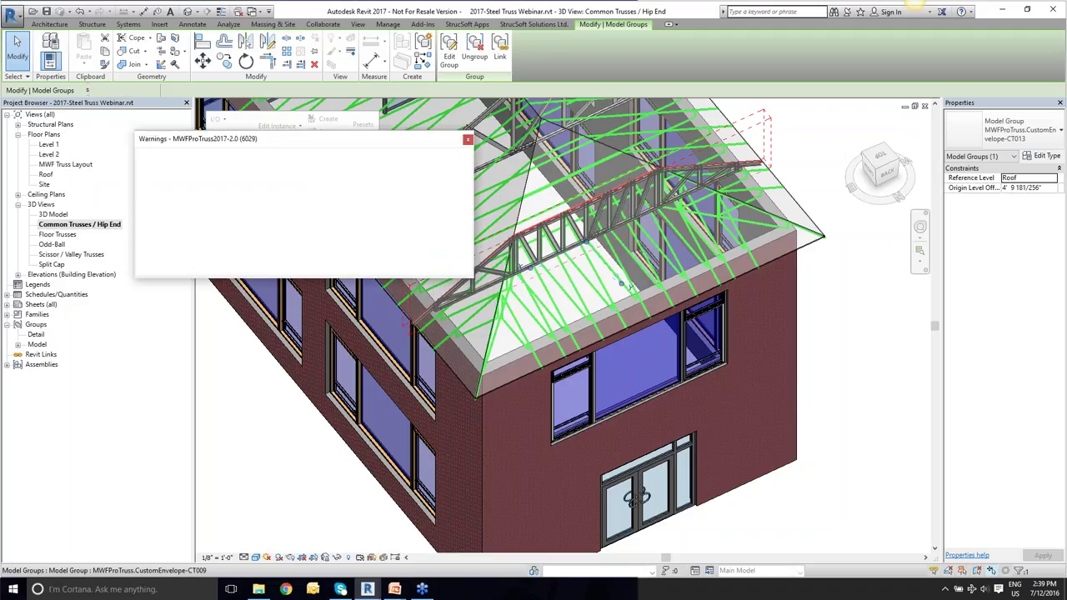
# Dismiss the truss warnings, clear the selection, and select a small hip-end jack truss envelope.
pyautogui.click(468, 140)
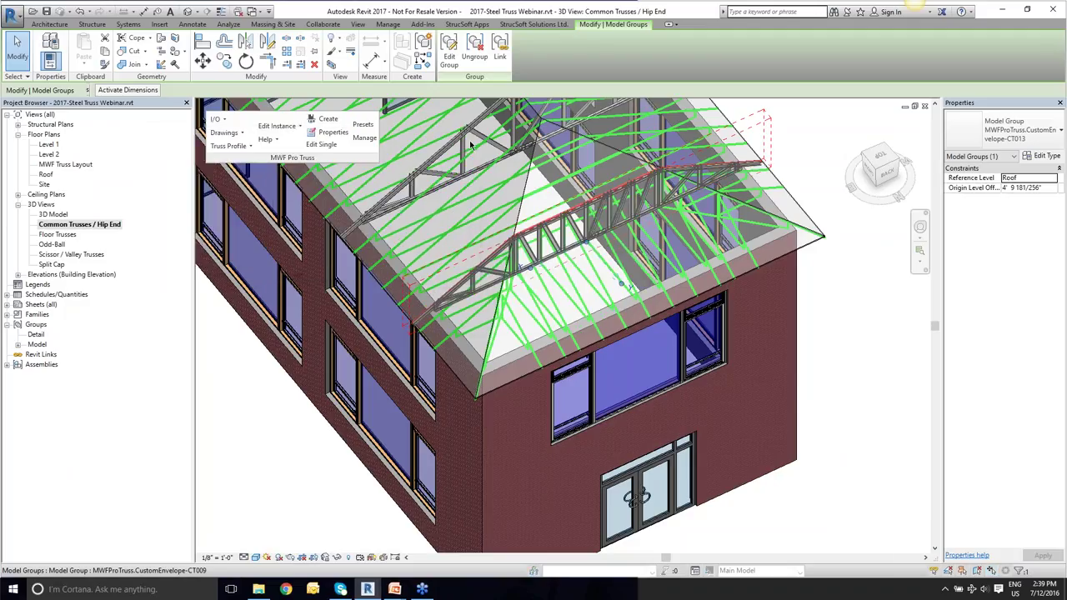
pyautogui.click(839, 404)
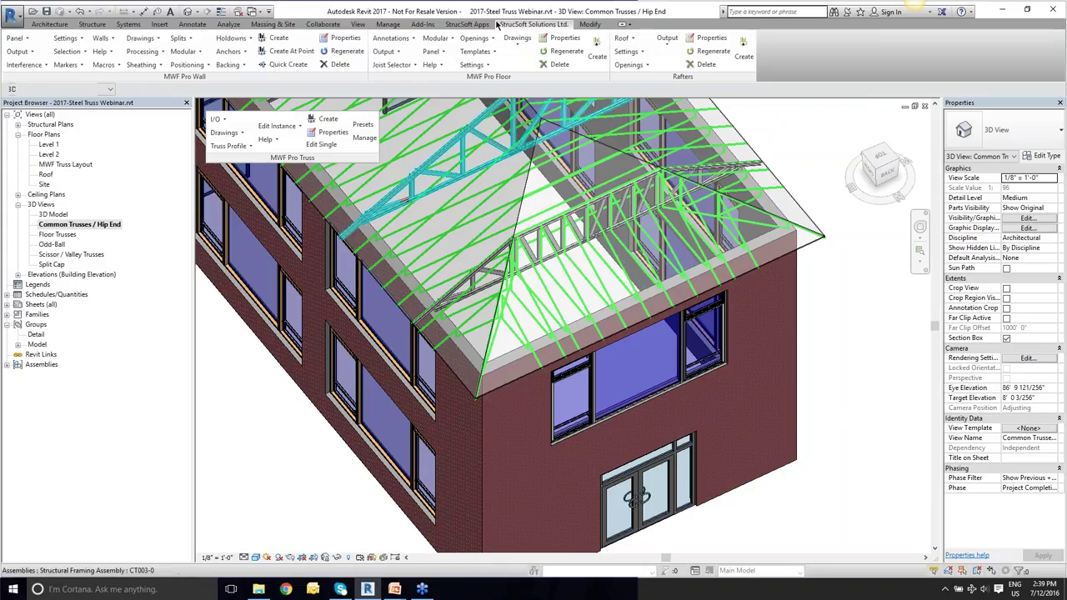
pyautogui.click(607, 283)
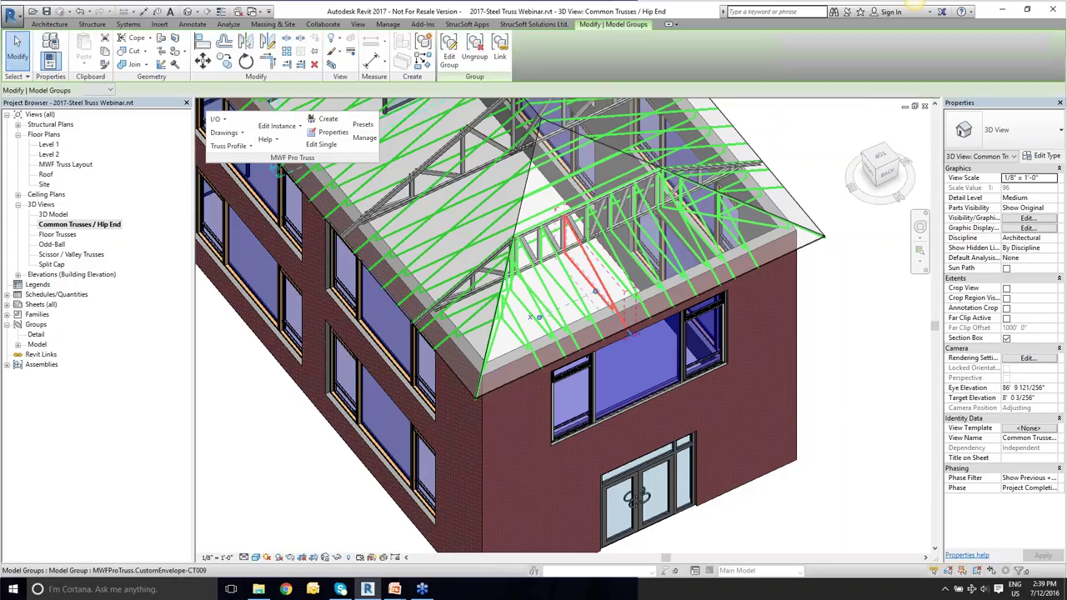
# Create trusses from the jack truss envelope using the B2B TRUSS preset.
pyautogui.click(325, 119)
pyautogui.click(565, 300)
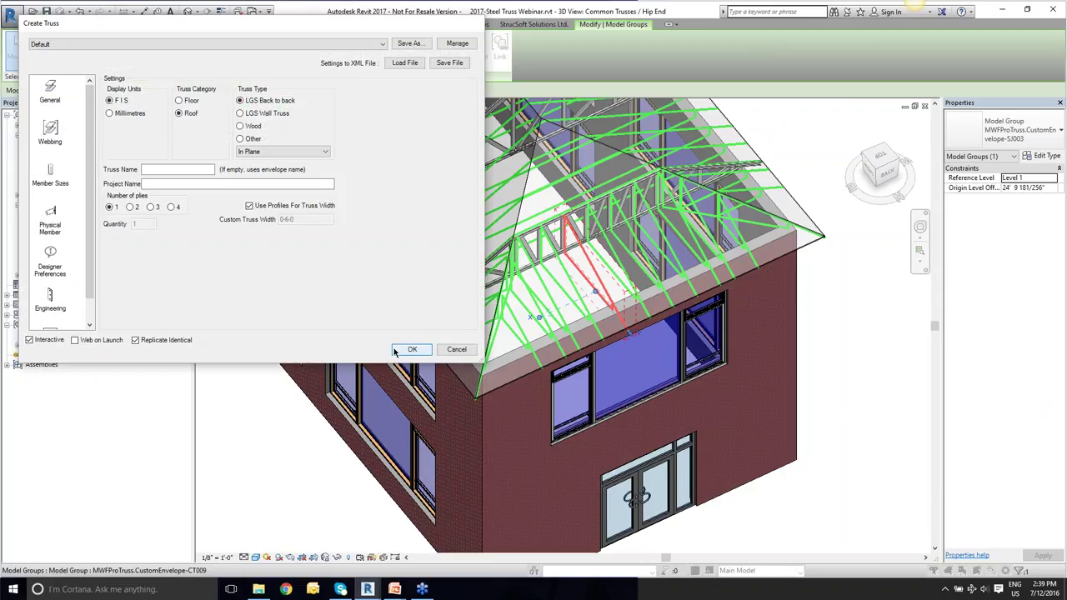
pyautogui.click(334, 44)
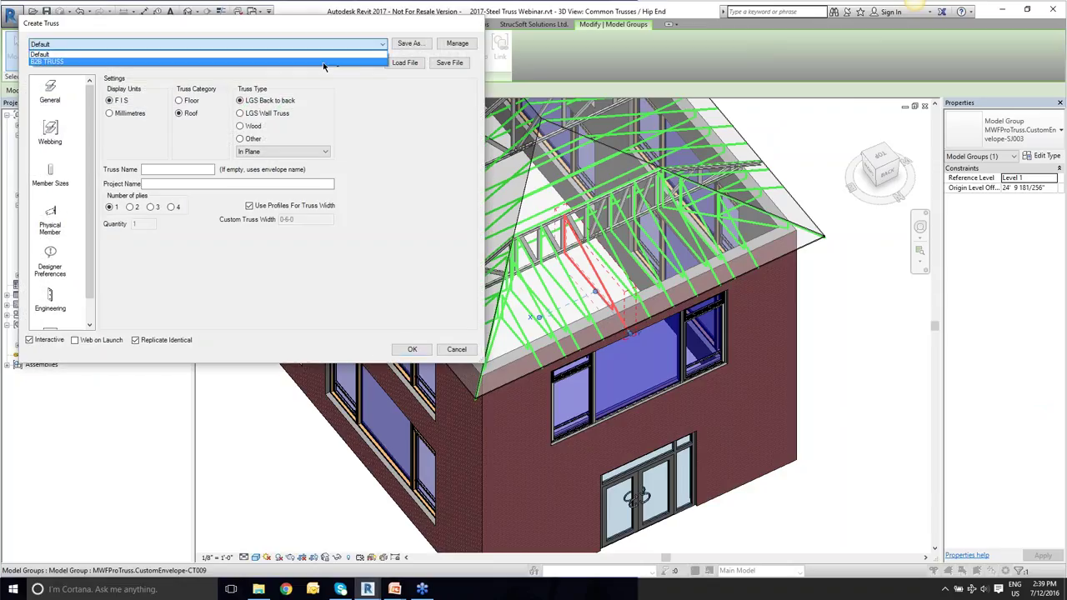
pyautogui.click(332, 61)
pyautogui.click(406, 348)
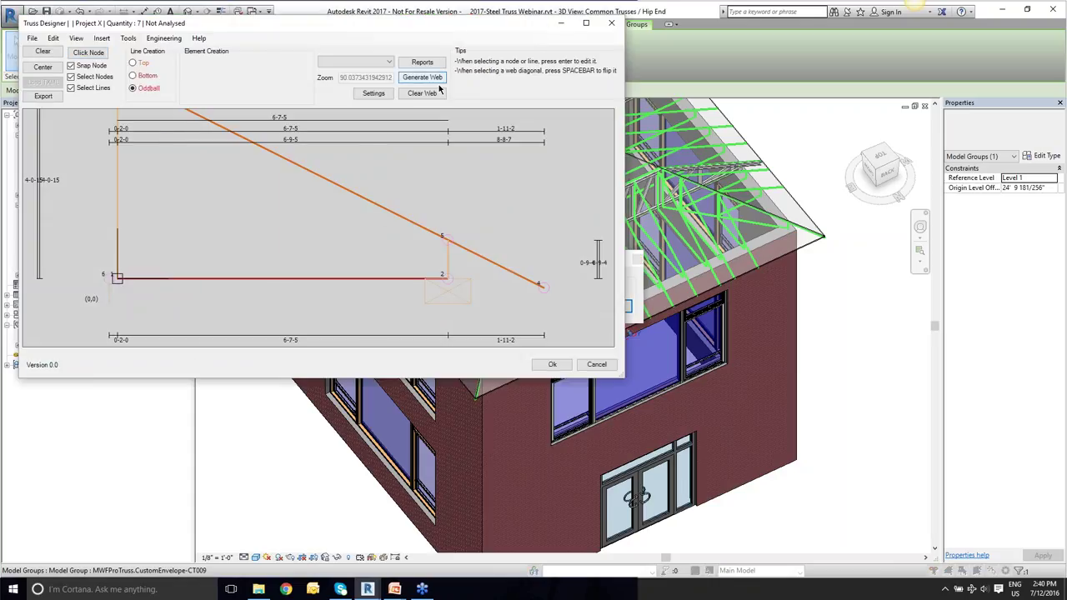
# Generate web members, build the seven hip-end jack trusses, and dismiss the warnings.
pyautogui.click(432, 78)
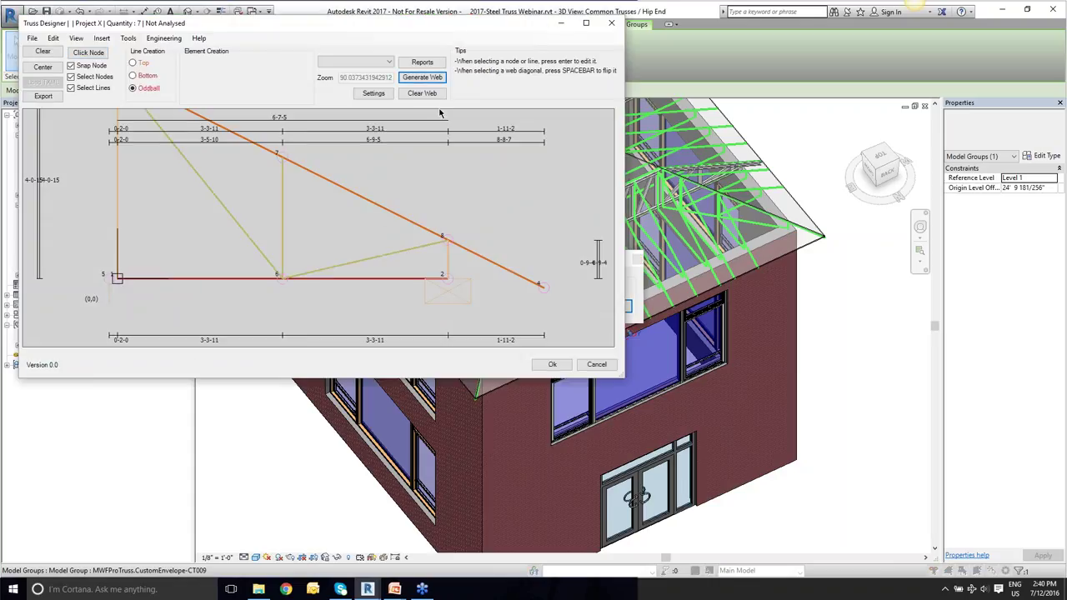
pyautogui.click(552, 364)
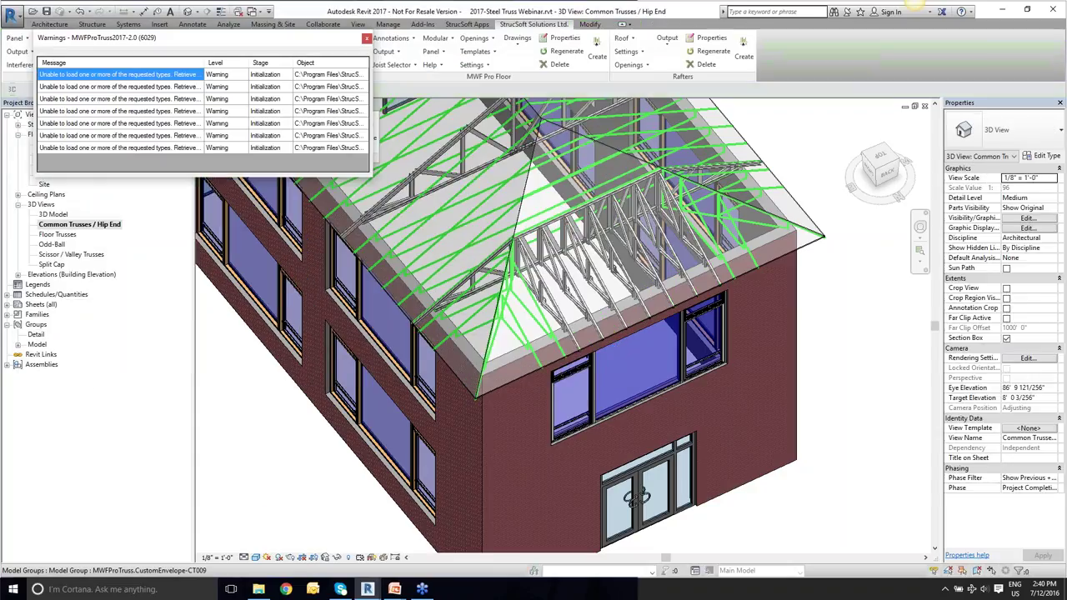
pyautogui.click(367, 38)
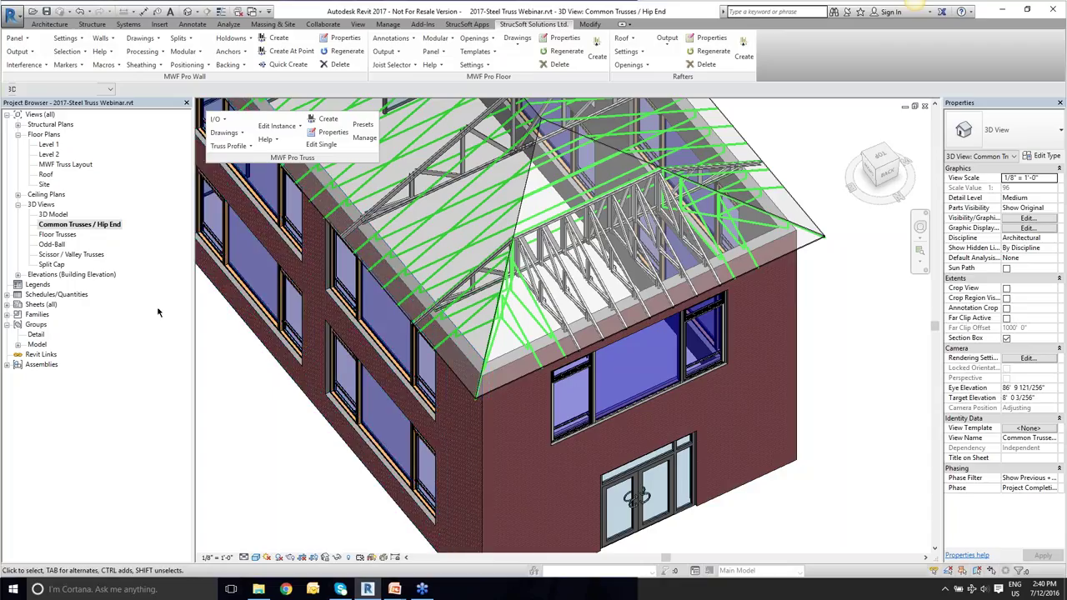
# Open the Scissor / Valley Trusses 3D view and orbit to an overhead view of the canopy.
pyautogui.doubleClick(84, 254)
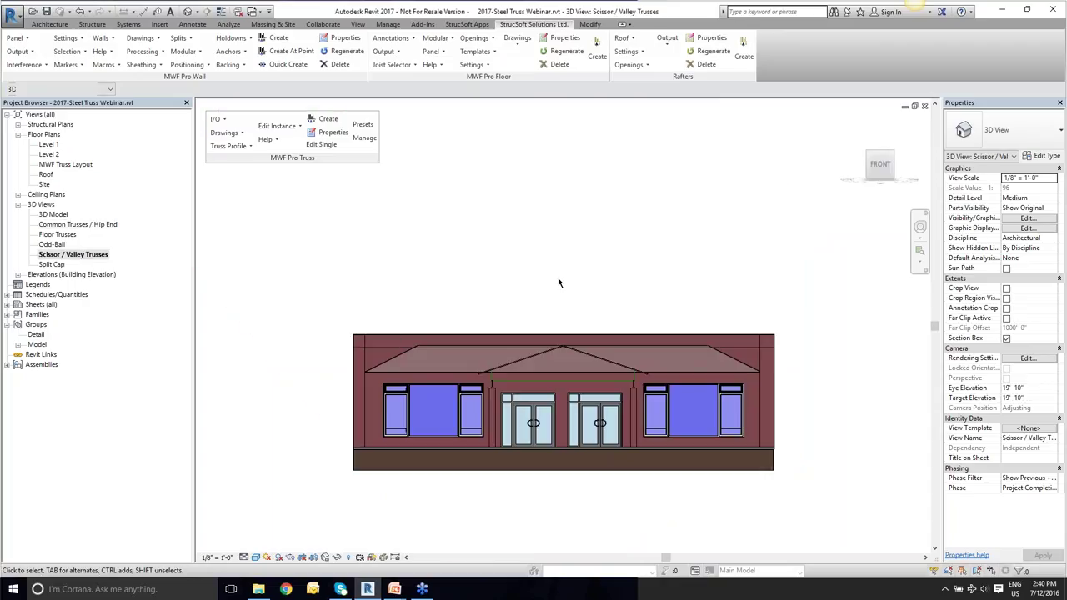
pyautogui.keyDown('shift'); pyautogui.moveTo(576, 284); pyautogui.dragTo(643, 472, button='middle'); pyautogui.keyUp('shift')
pyautogui.scroll(4, 643, 472)
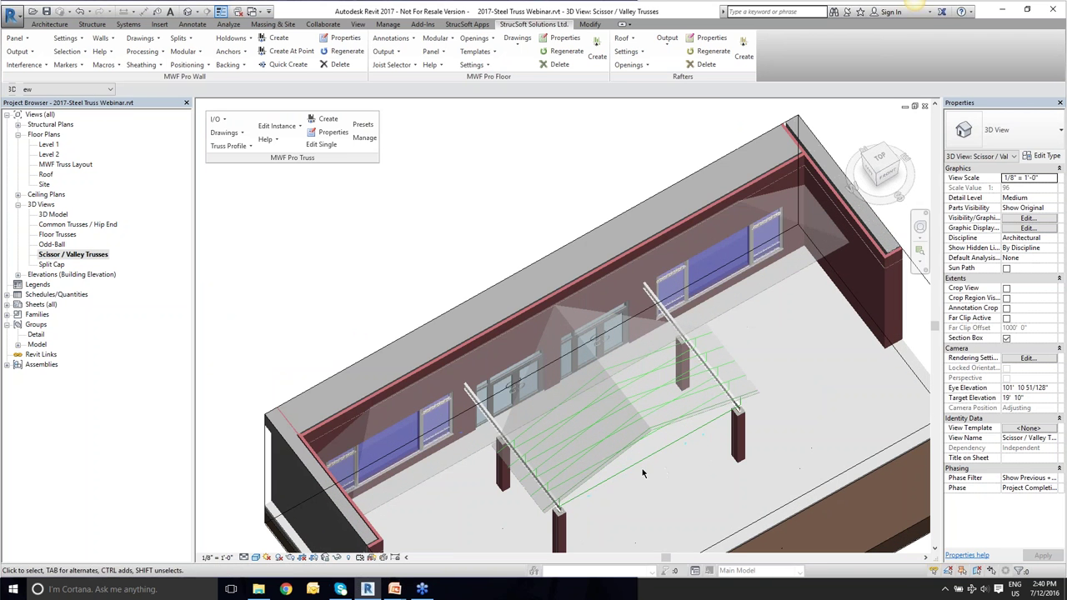
pyautogui.scroll(3, 643, 472)
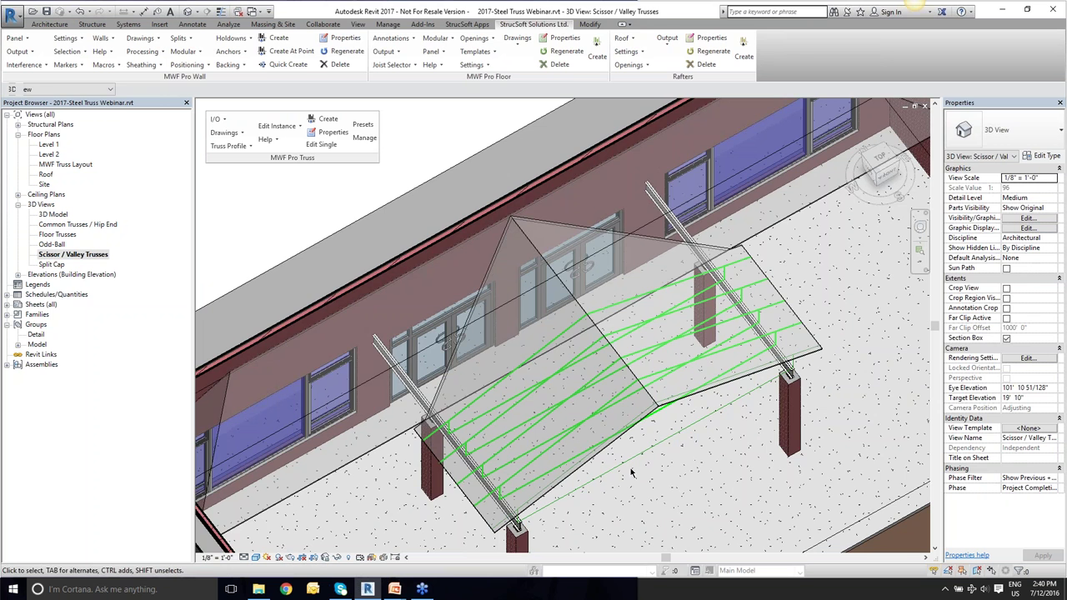
# Select the canopy roof and bring up its list of truss profile types.
pyautogui.click(610, 474)
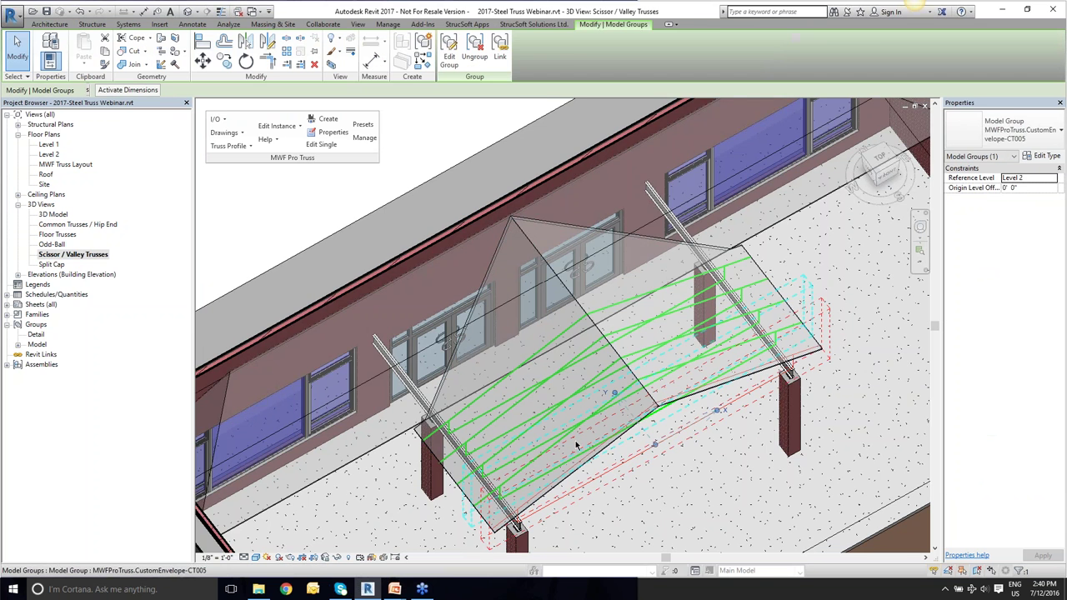
pyautogui.scroll(3, 542, 392)
pyautogui.press('Escape')
pyautogui.click(575, 377)
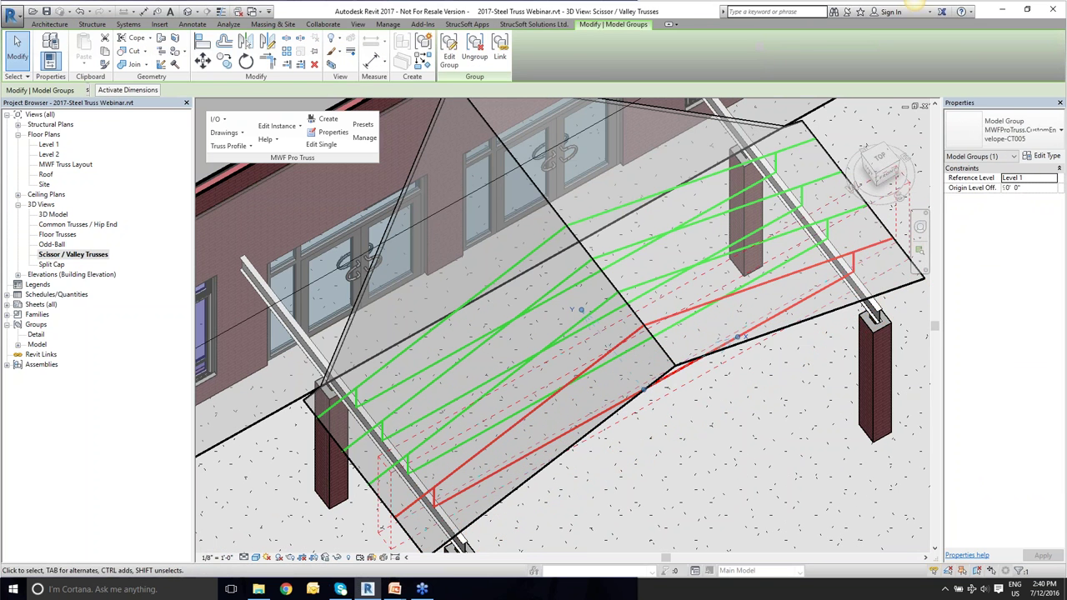
pyautogui.click(513, 364)
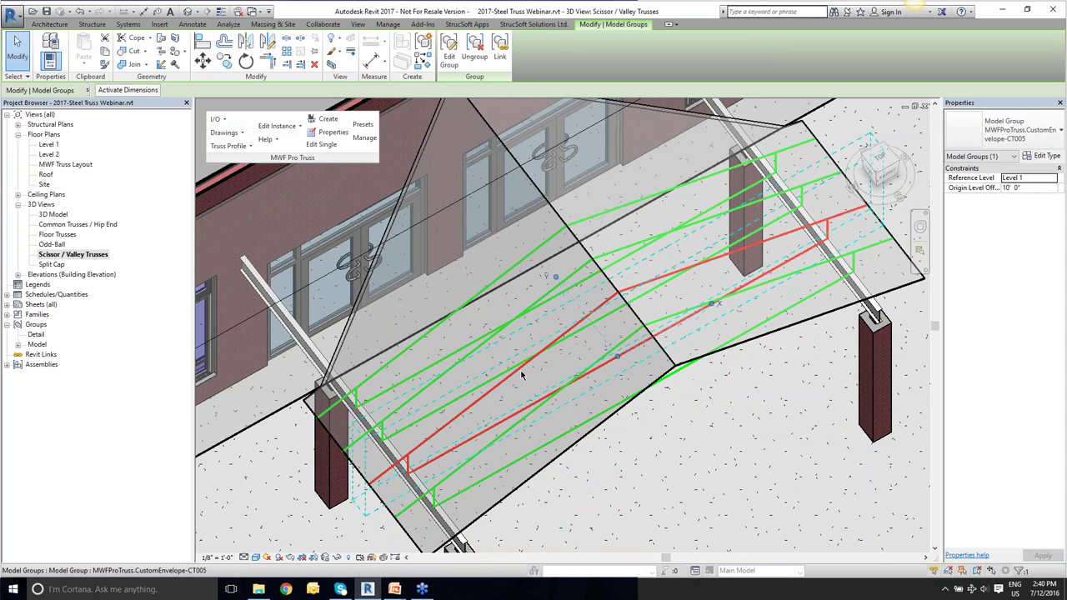
pyautogui.keyDown('shift'); pyautogui.moveTo(497, 343); pyautogui.dragTo(494, 223, button='middle'); pyautogui.keyUp('shift')
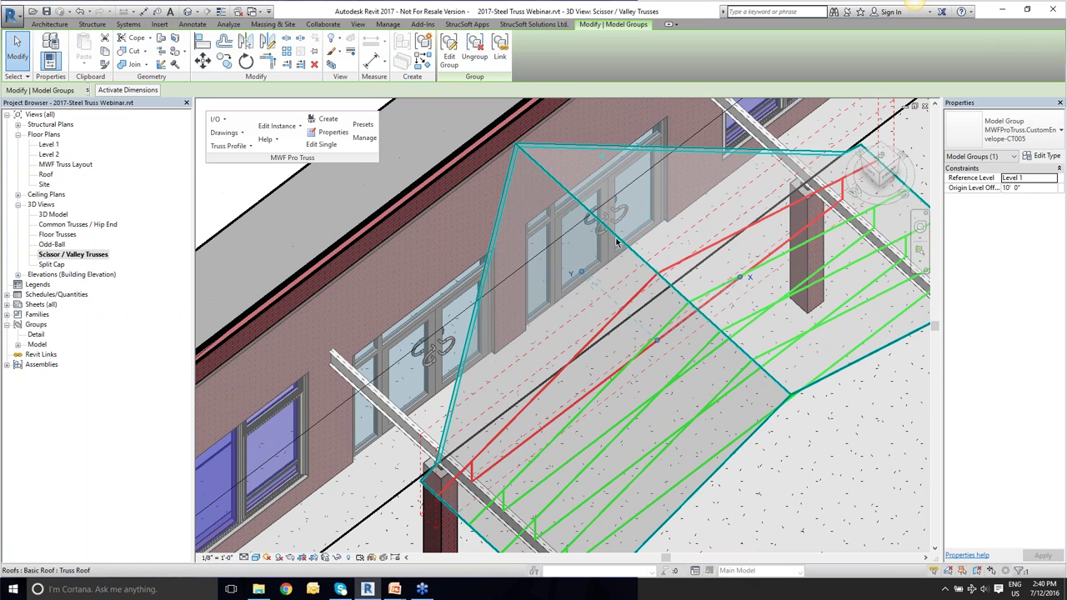
pyautogui.click(494, 223)
pyautogui.click(239, 146)
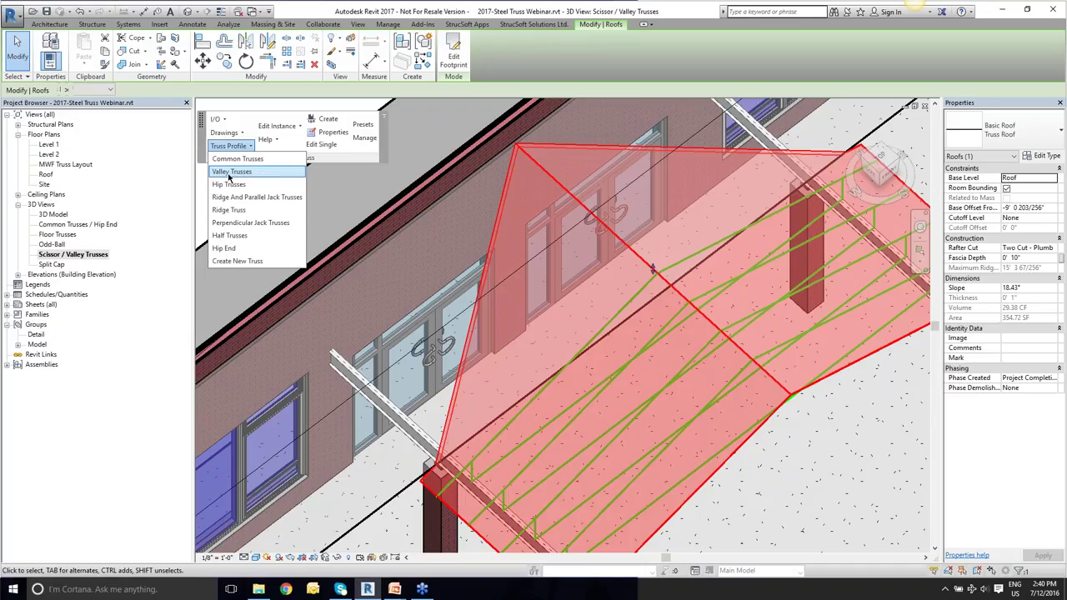
# Choose valley trusses, pick the roof's ridge and valley edges, and pick the last existing truss.
pyautogui.click(256, 171)
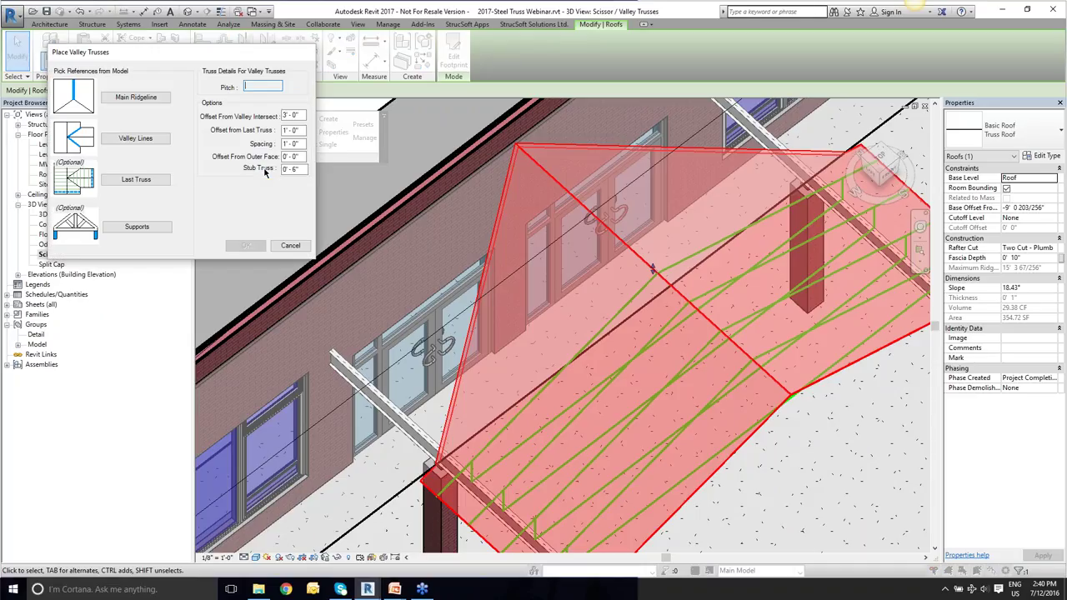
pyautogui.click(135, 98)
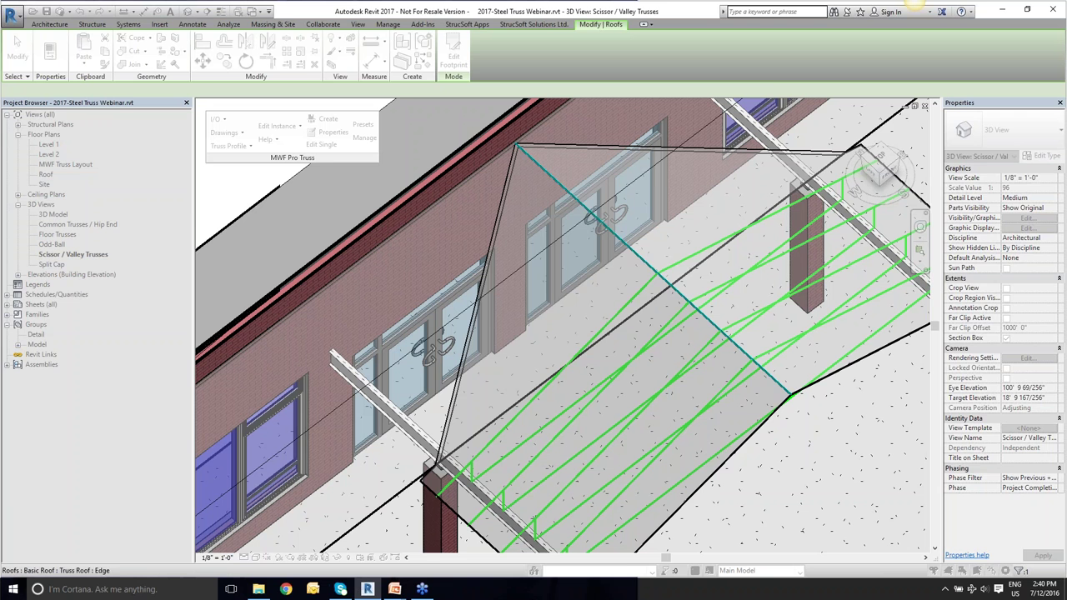
pyautogui.click(570, 188)
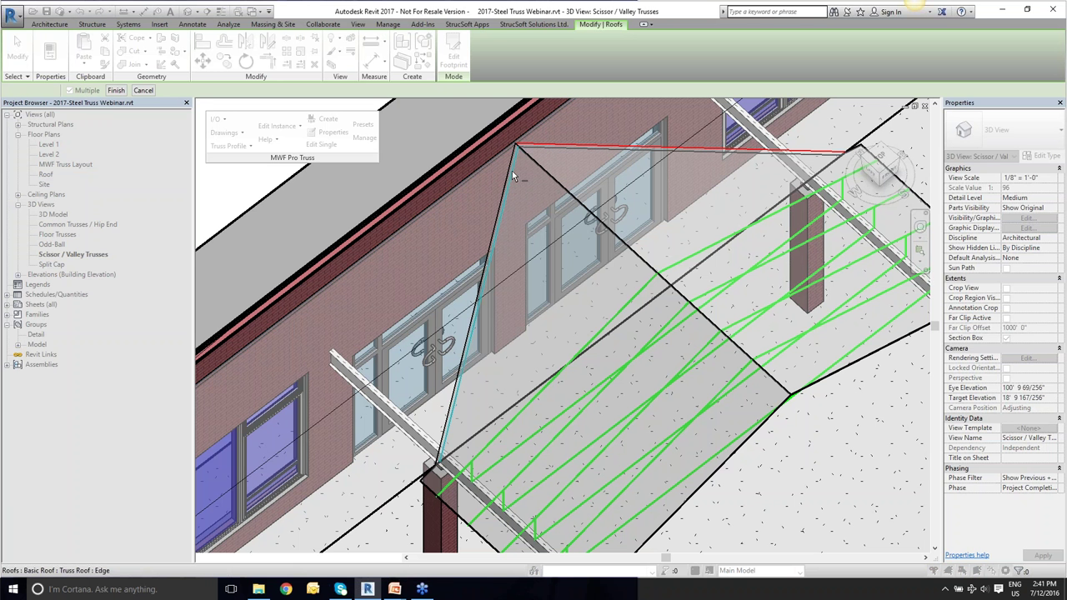
pyautogui.click(505, 175)
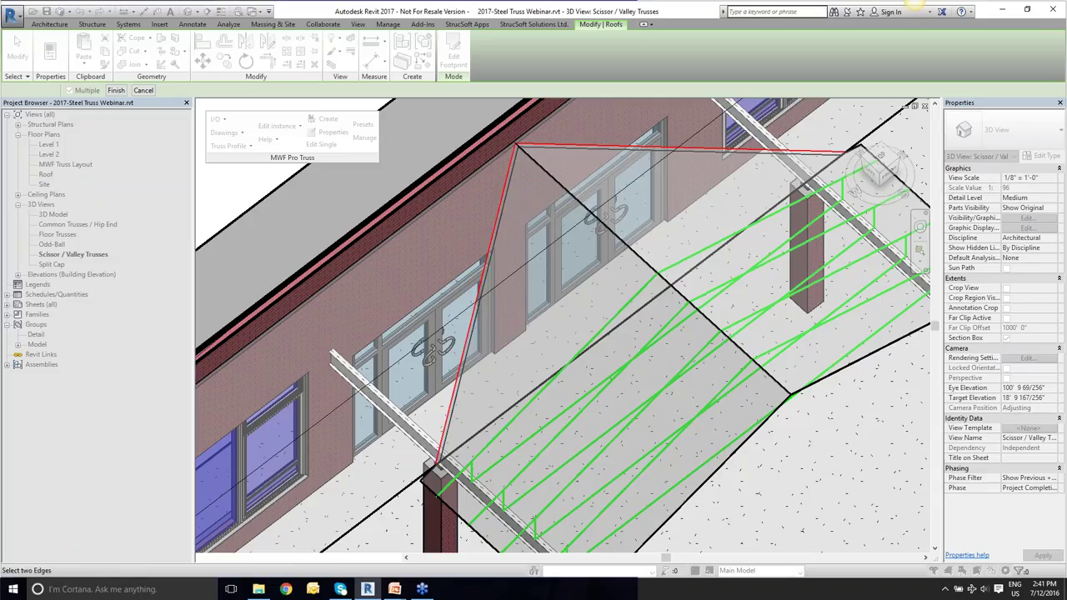
pyautogui.click(116, 91)
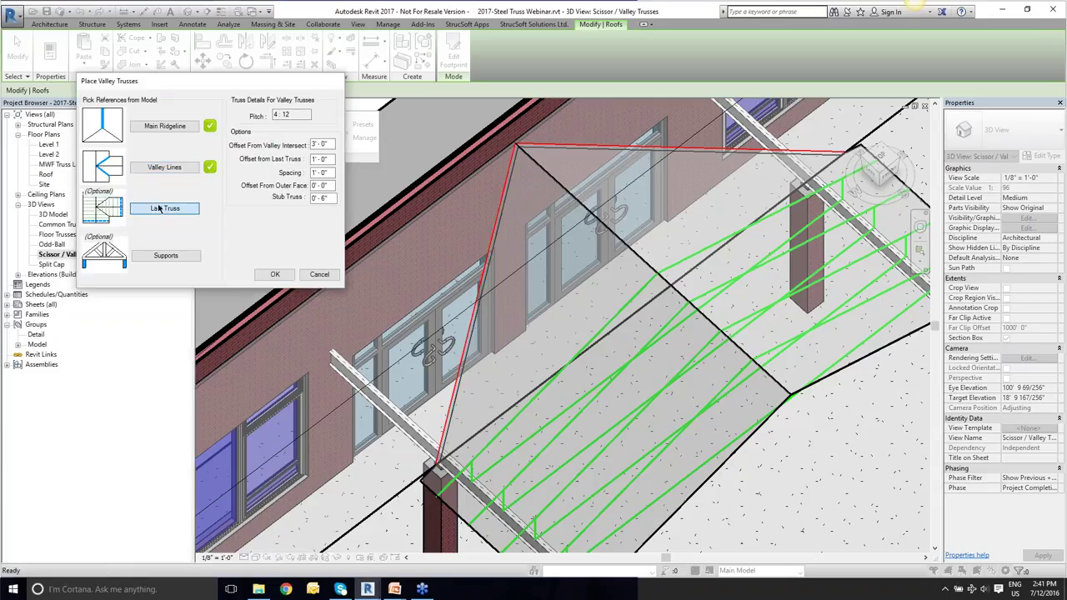
pyautogui.click(161, 210)
pyautogui.click(584, 329)
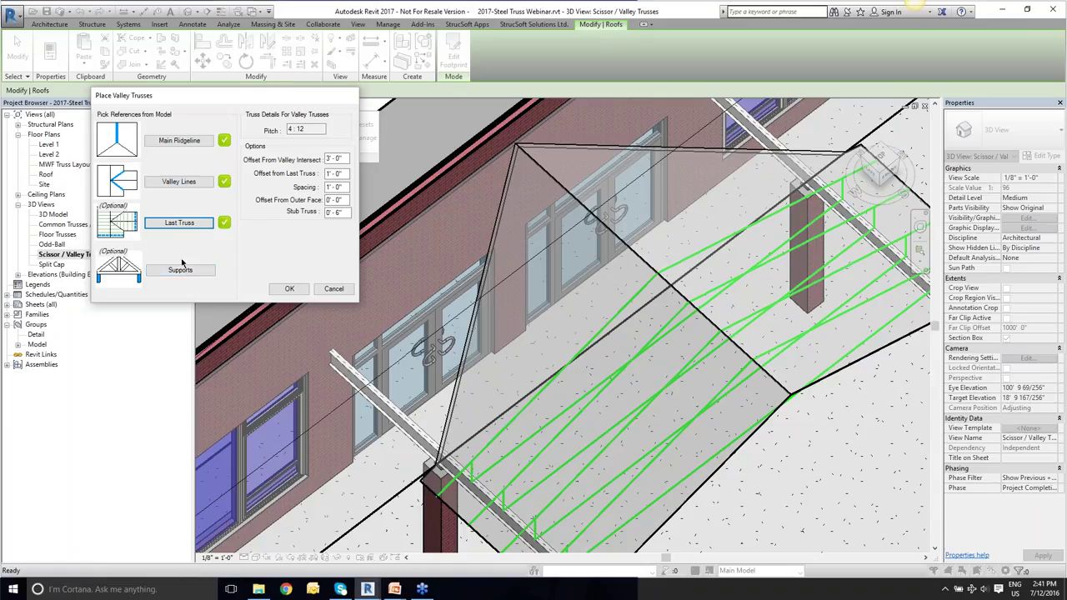
# Set Offset from Last Truss to 2'-0" and Spacing to 2'-0", then place the valley trusses.
pyautogui.click(325, 172)
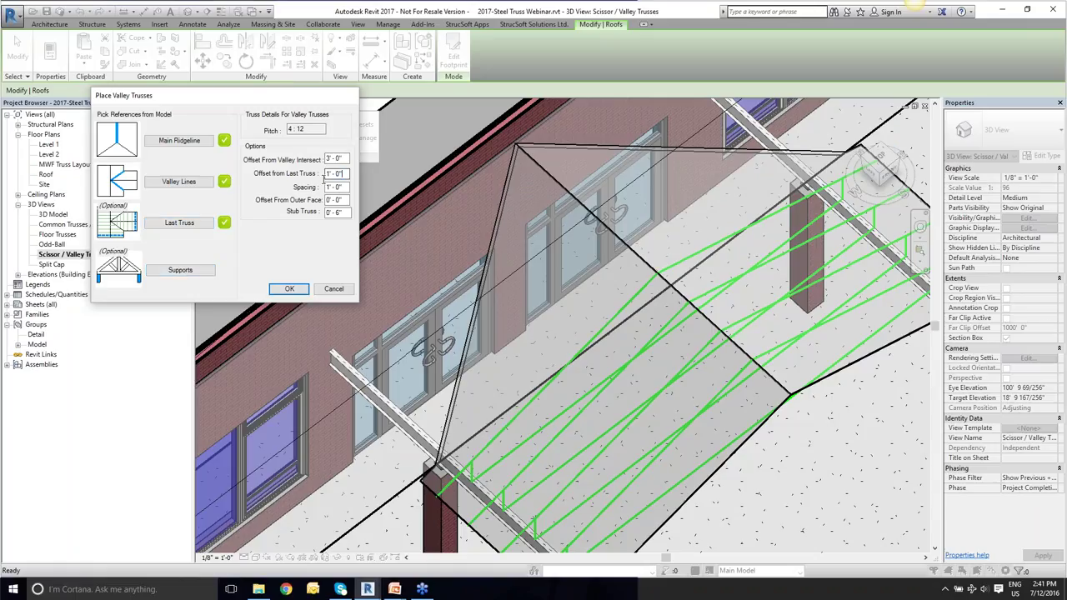
pyautogui.doubleClick(329, 172)
pyautogui.write('2')
pyautogui.press('Tab')
pyautogui.write('2')
pyautogui.press('Tab')
pyautogui.click(339, 214)
pyautogui.click(279, 291)
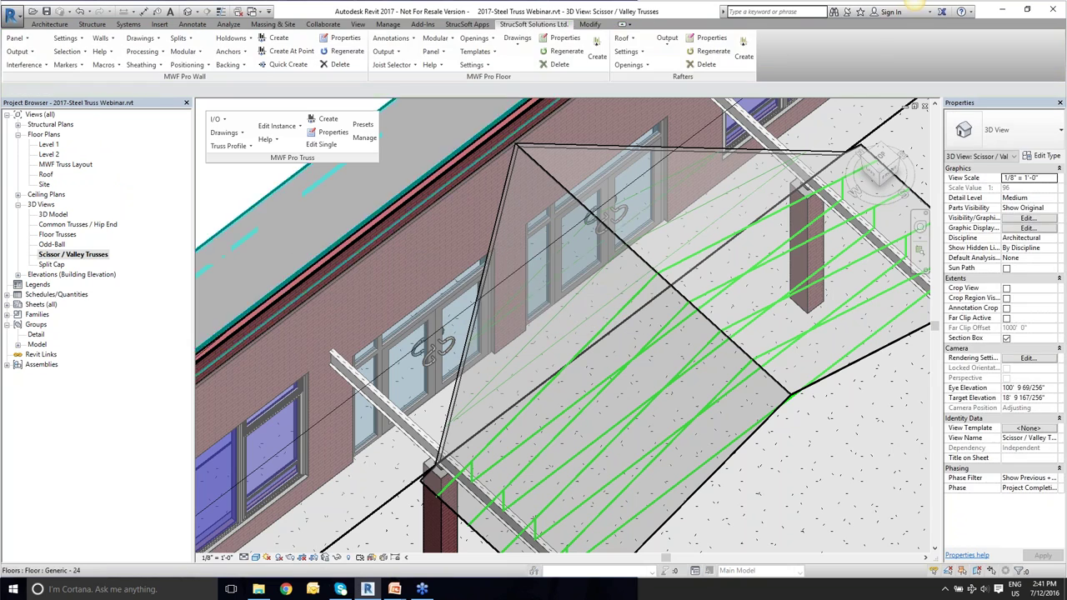
# Select only the CustomEnvelope-CT005 model group on the roof and open Edit Instance.
pyautogui.click(631, 357)
pyautogui.keyDown('shift'); pyautogui.moveTo(631, 357); pyautogui.dragTo(448, 440, button='middle'); pyautogui.keyUp('shift')
pyautogui.scroll(3, 596, 327)
pyautogui.keyDown('ctrl'); pyautogui.click(597, 327); pyautogui.keyUp('ctrl')
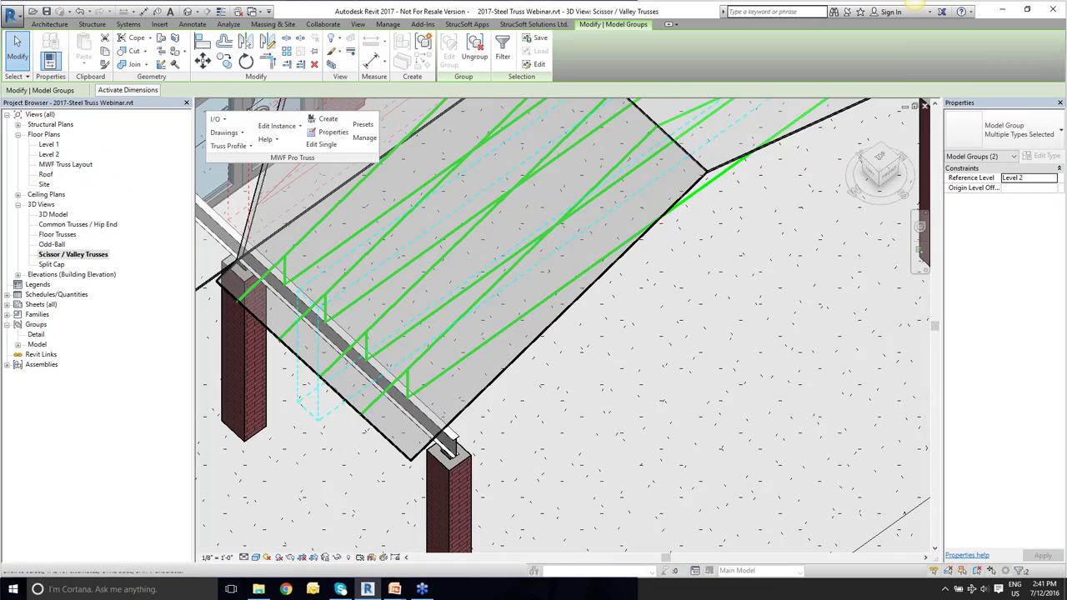
pyautogui.click(543, 238)
pyautogui.keyDown('shift'); pyautogui.moveTo(542, 238); pyautogui.dragTo(500, 379, button='middle'); pyautogui.keyUp('shift')
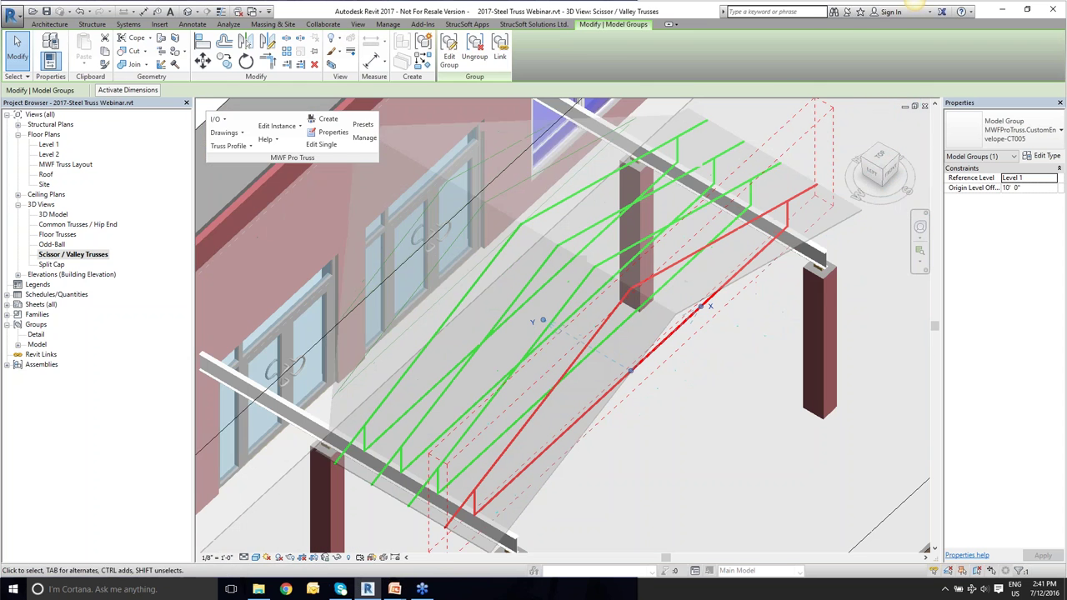
pyautogui.click(262, 126)
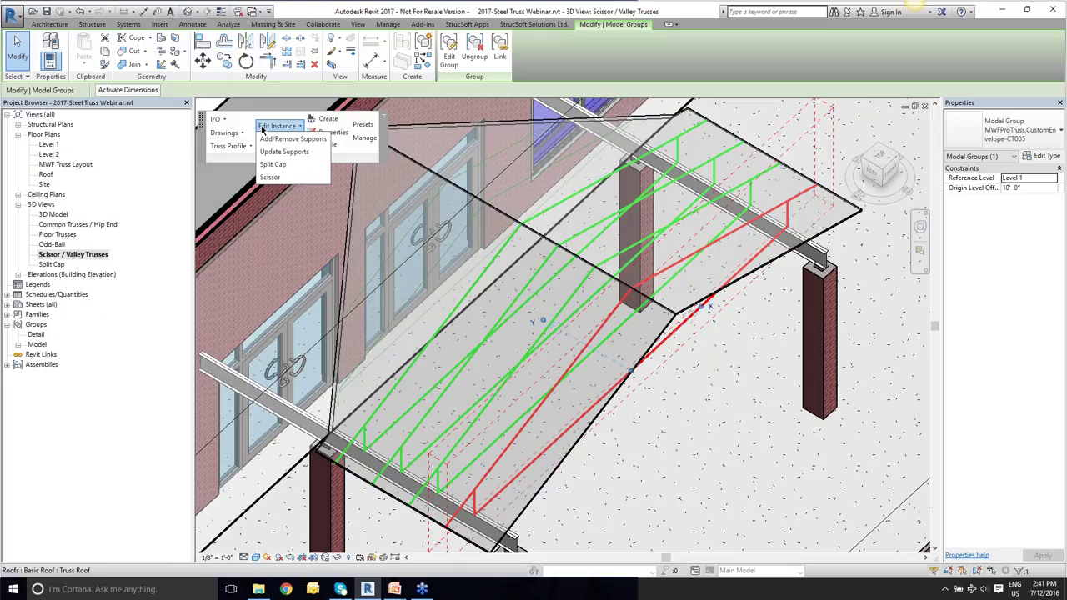
# Make all CT005 envelope instances scissor trusses with a 2'-6" bottom chord elevation.
pyautogui.click(280, 178)
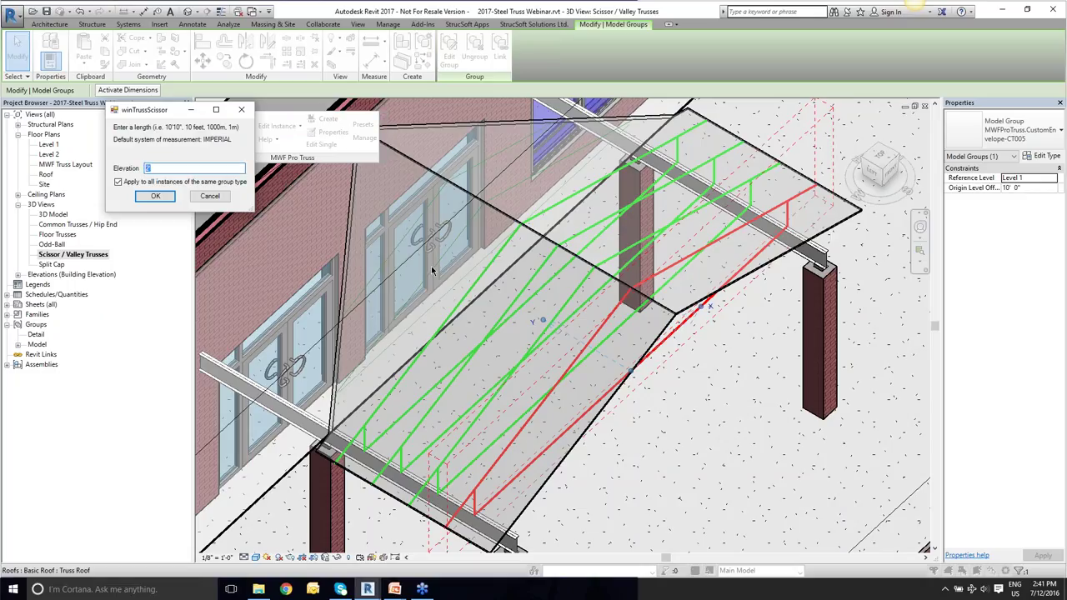
pyautogui.write('2\'6"')
pyautogui.click(167, 200)
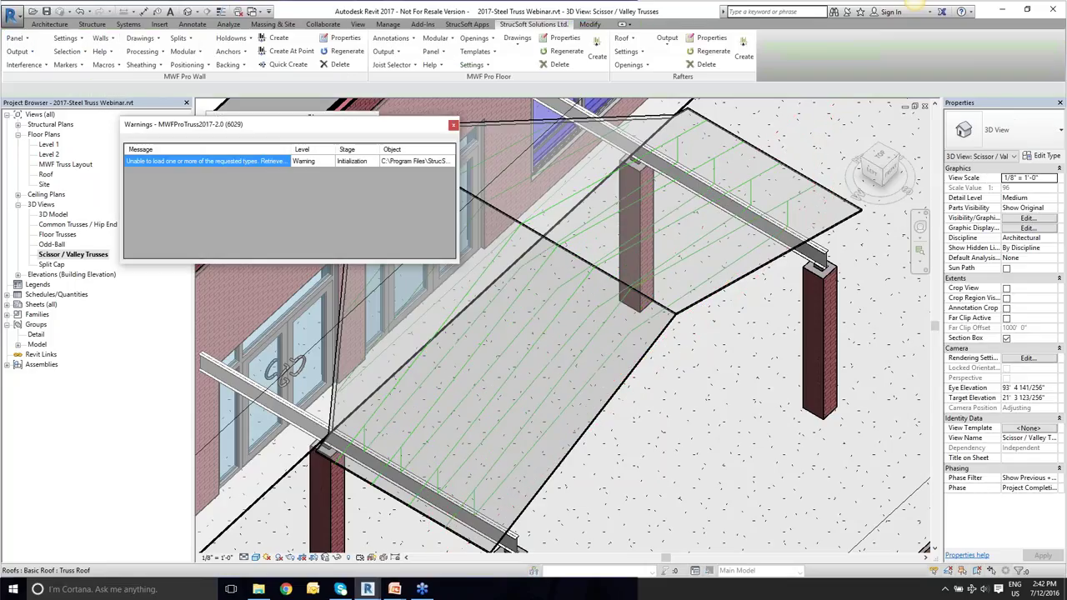
pyautogui.click(452, 124)
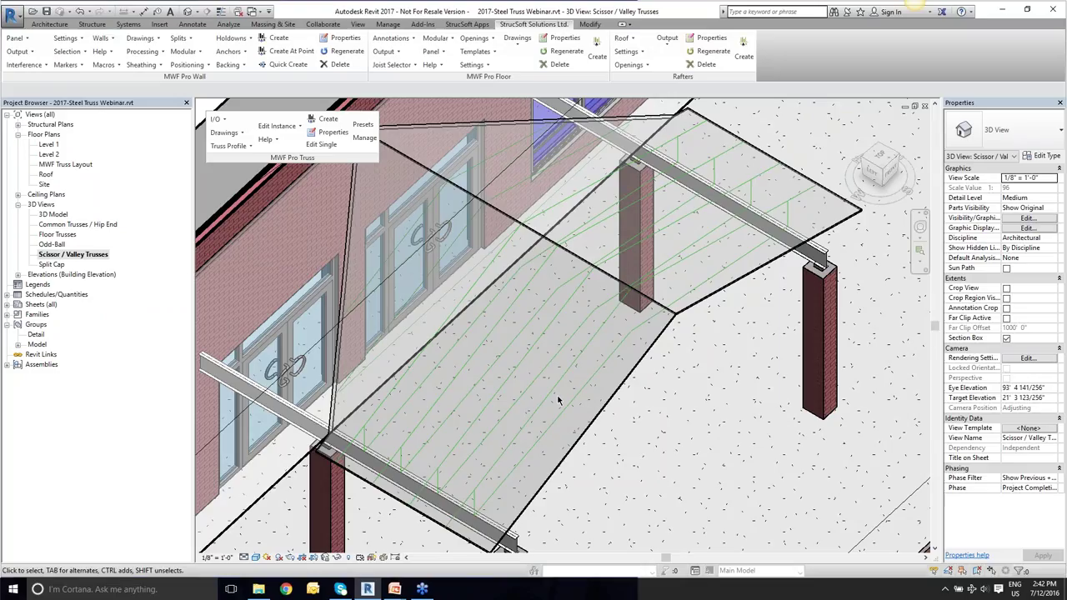
pyautogui.click(501, 287)
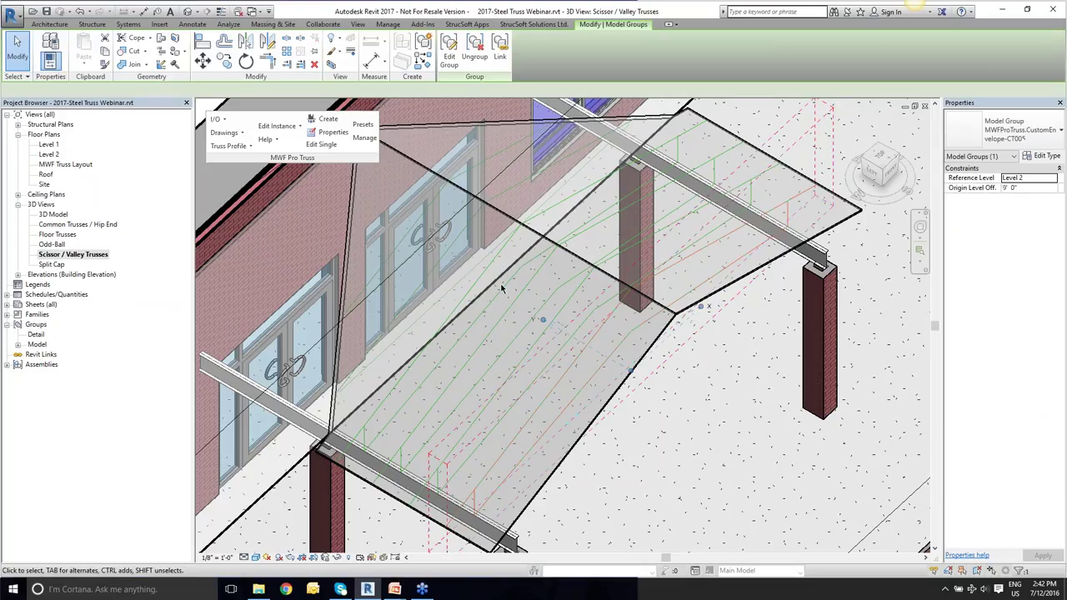
# Create trusses for the CT005 envelope using the B2B TRUSS preset.
pyautogui.click(331, 122)
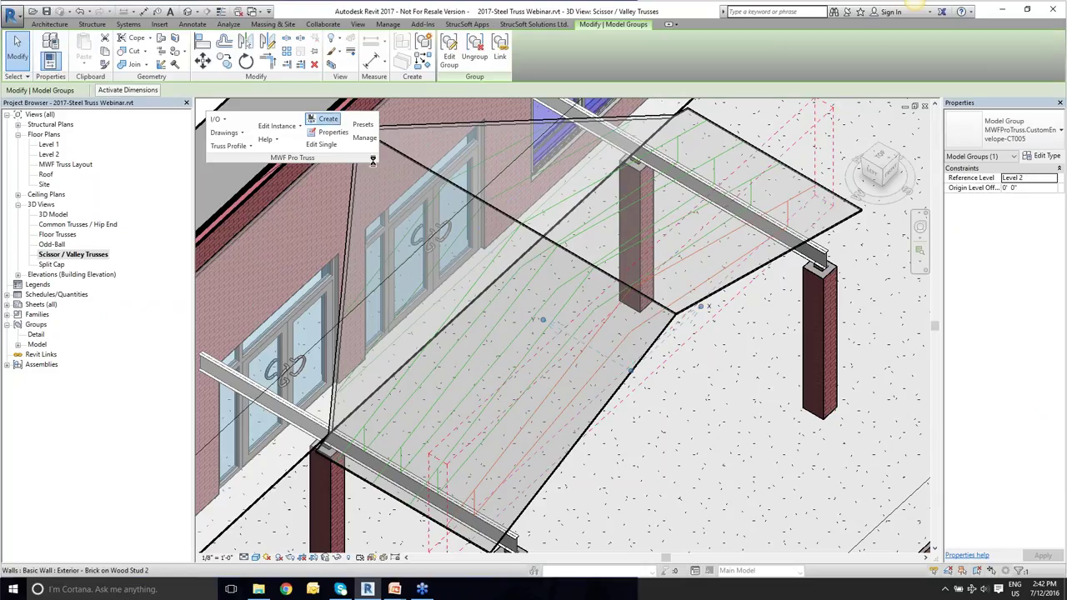
pyautogui.click(285, 160)
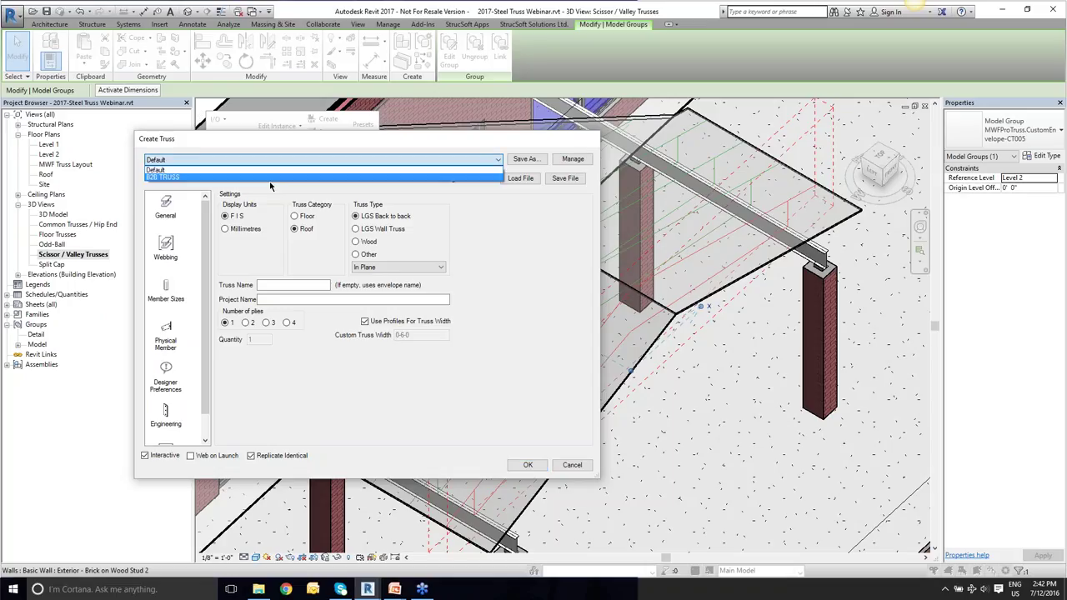
pyautogui.click(282, 175)
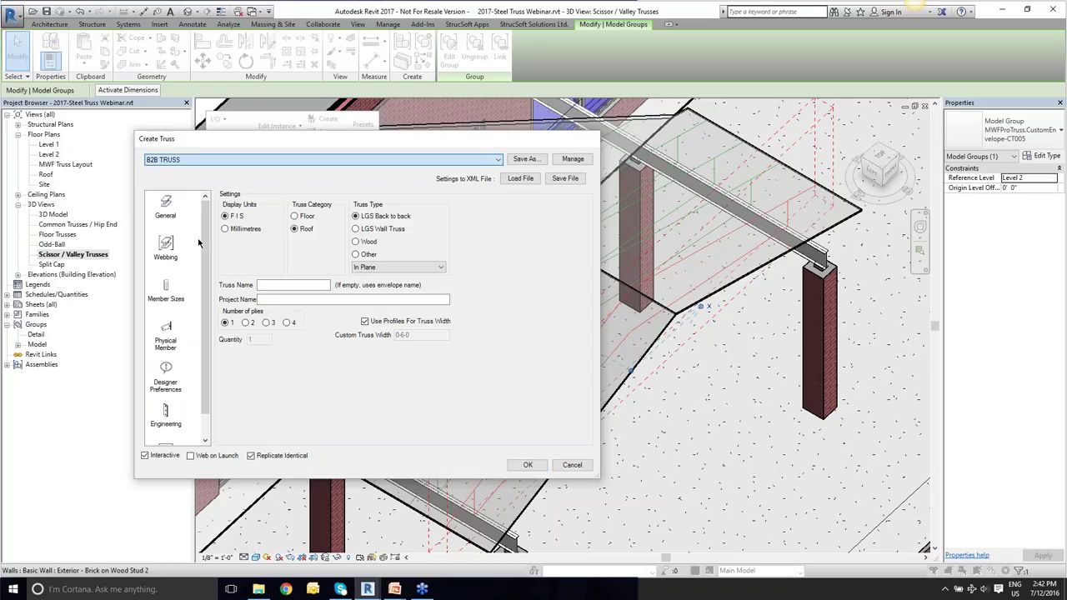
pyautogui.click(527, 464)
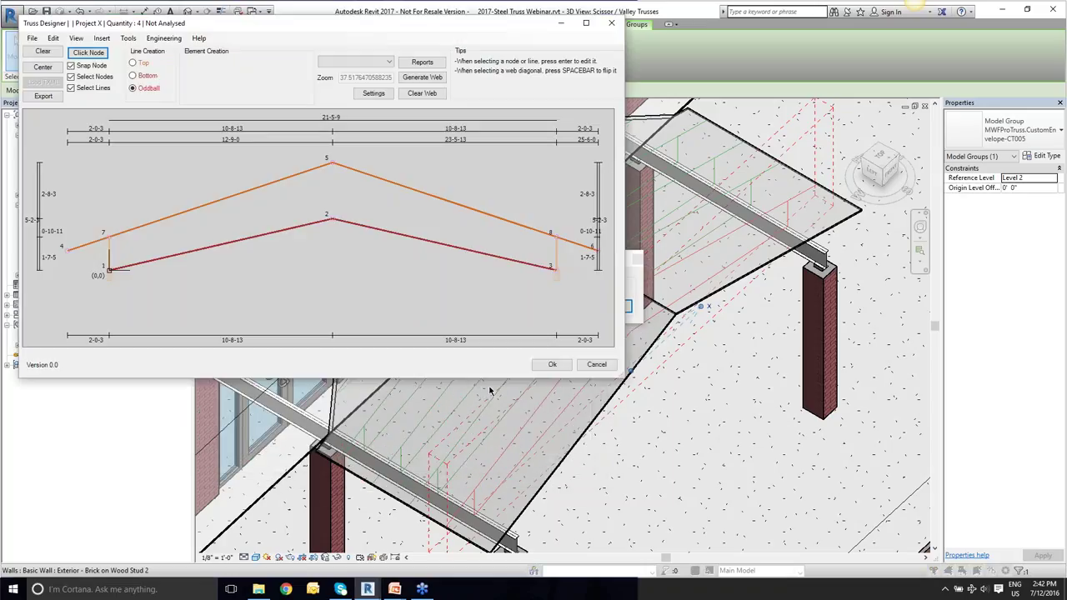
# Generate web members, set the truss type to LGS Wall Truss, and build it in the model.
pyautogui.click(425, 78)
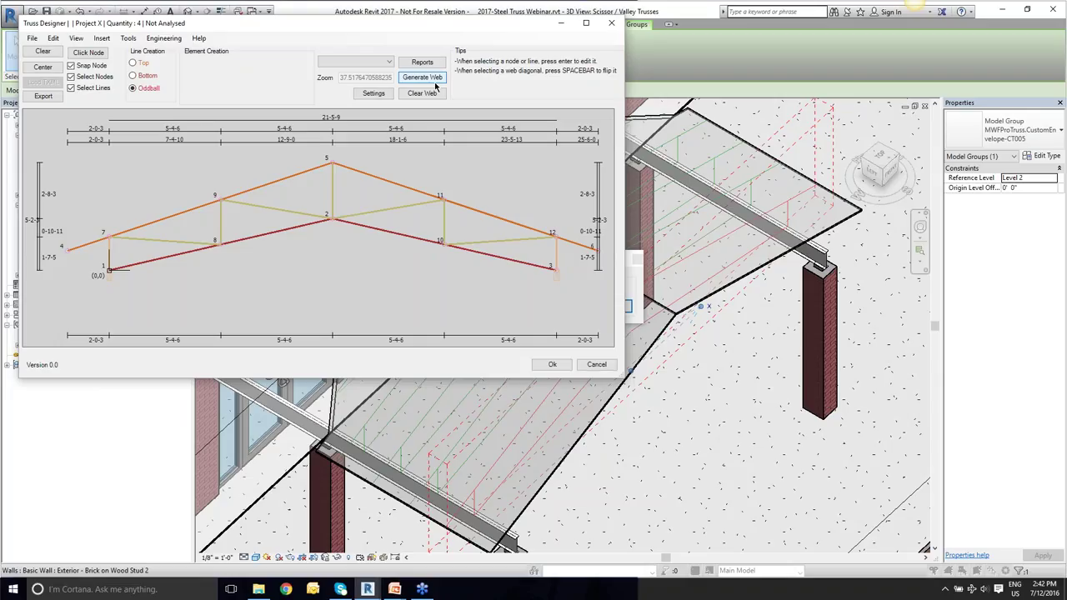
pyautogui.click(586, 23)
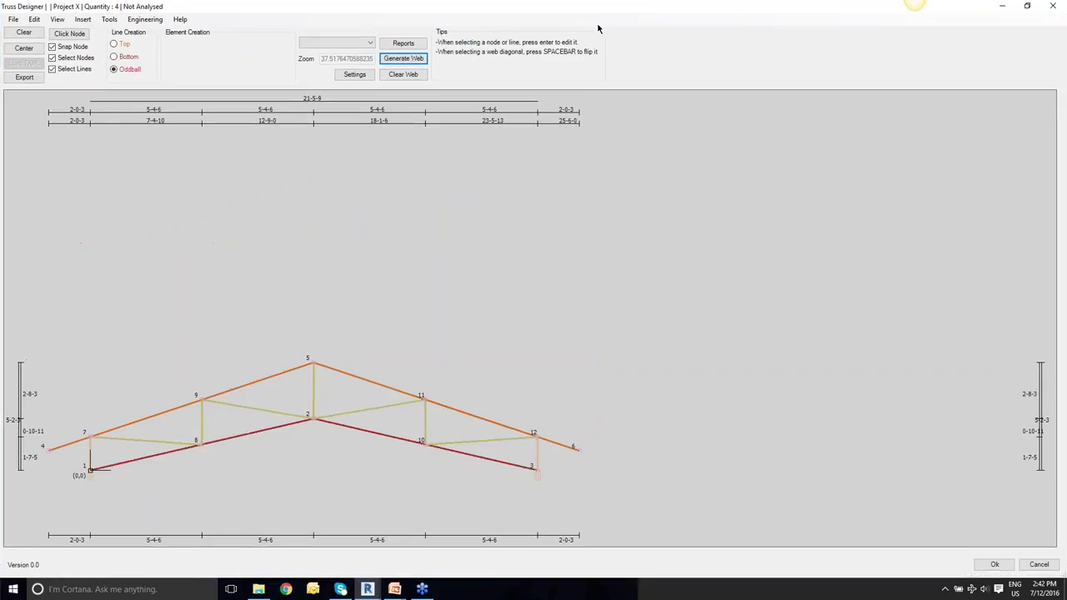
pyautogui.scroll(5, 219, 233)
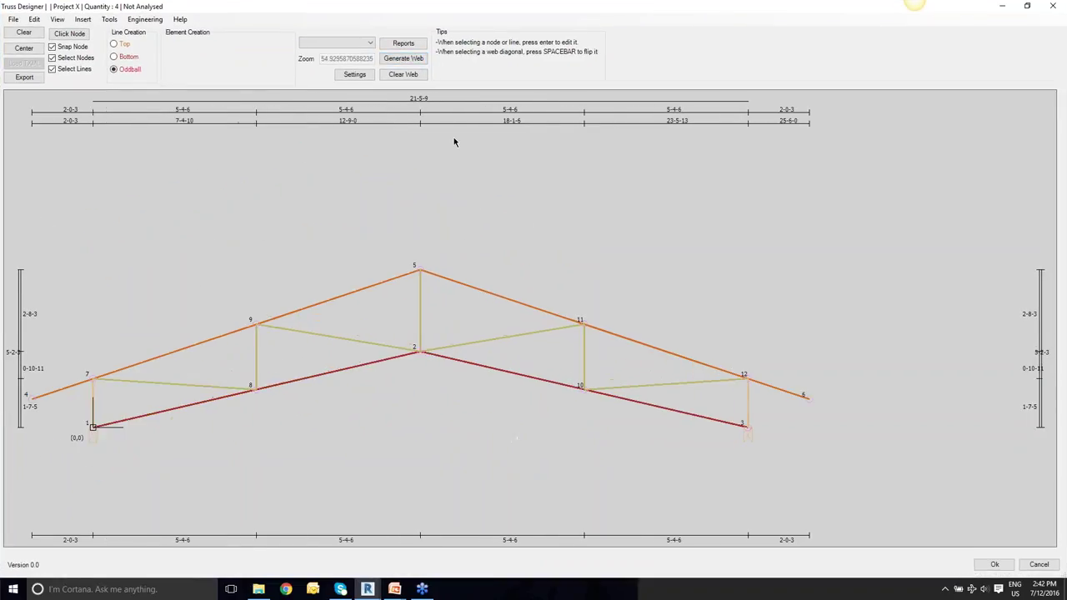
pyautogui.click(354, 74)
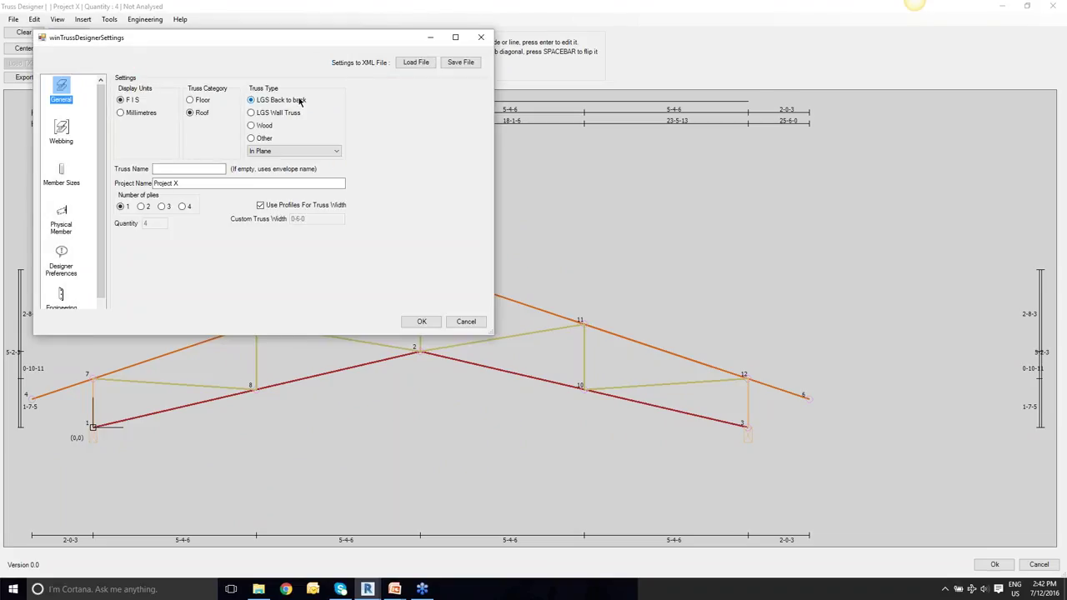
pyautogui.click(260, 114)
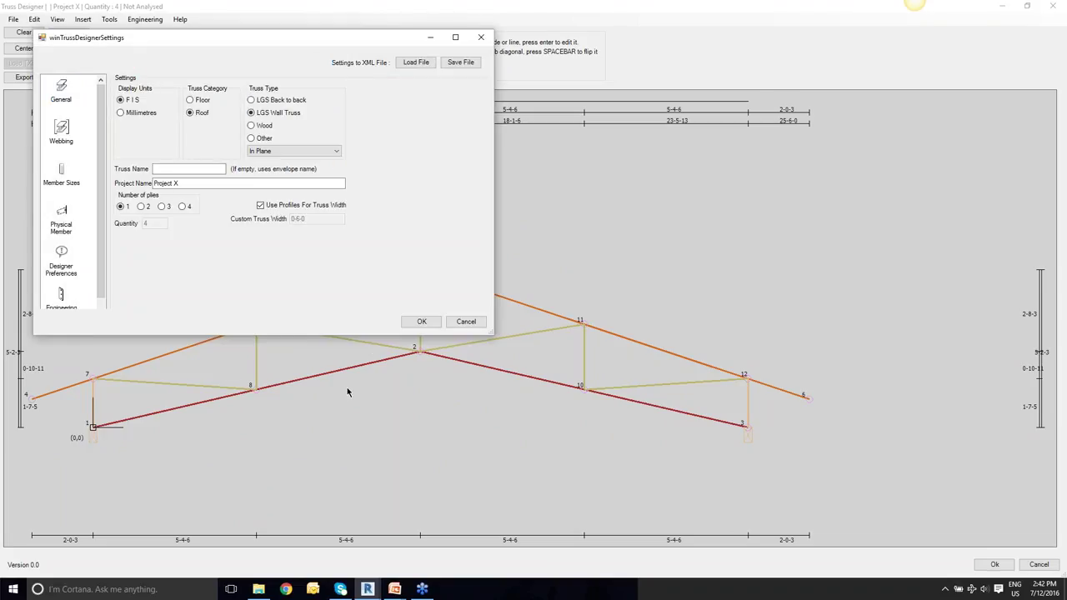
pyautogui.click(420, 322)
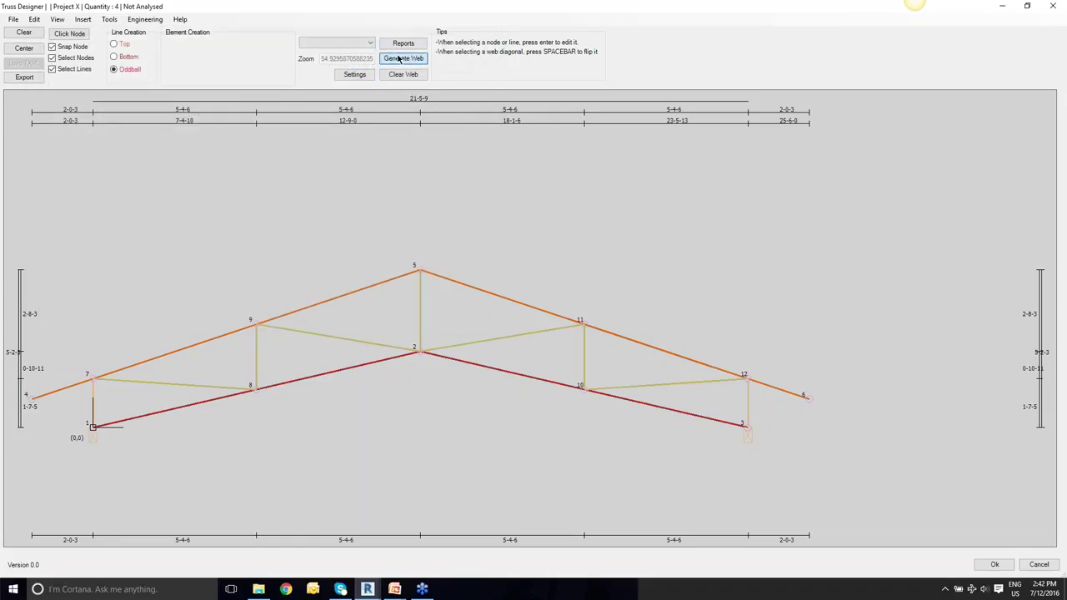
pyautogui.click(995, 564)
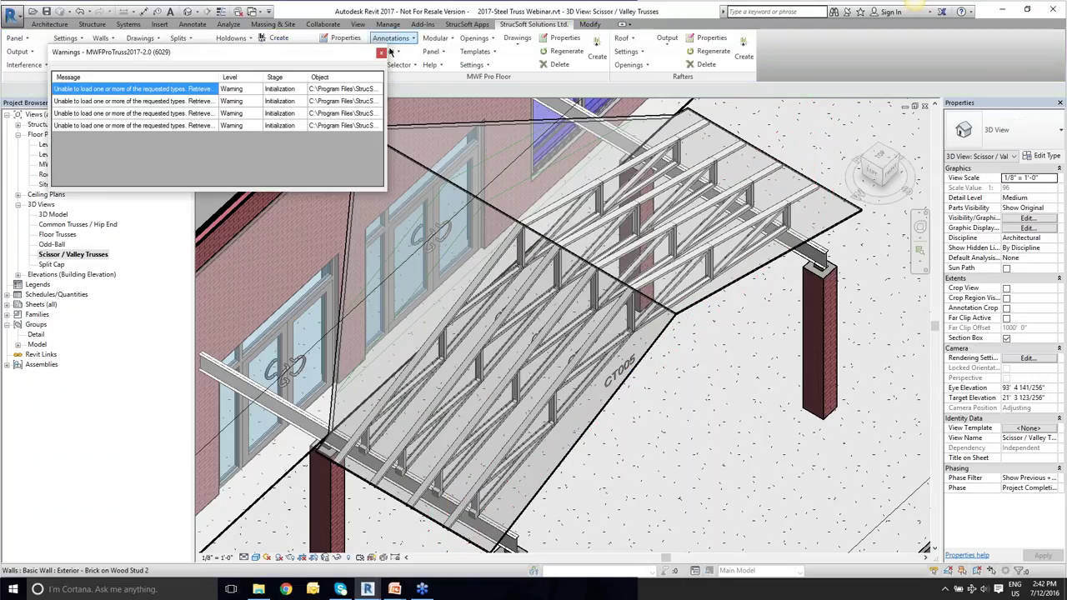
# Dismiss the warnings, inspect the CT005 trusses, and start truss creation for the window-wall model groups.
pyautogui.click(382, 53)
pyautogui.keyDown('shift'); pyautogui.moveTo(743, 384); pyautogui.dragTo(717, 375, button='middle'); pyautogui.keyUp('shift')
pyautogui.click(754, 333)
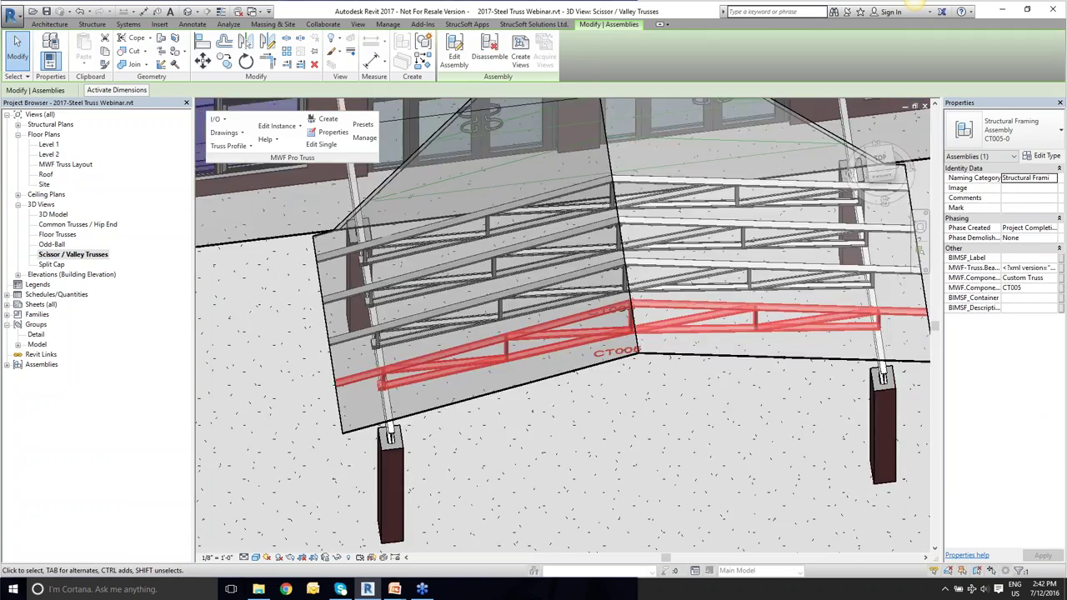
pyautogui.scroll(3, 697, 419)
pyautogui.keyDown('shift'); pyautogui.moveTo(698, 419); pyautogui.dragTo(476, 334, button='middle'); pyautogui.keyUp('shift')
pyautogui.click(484, 334)
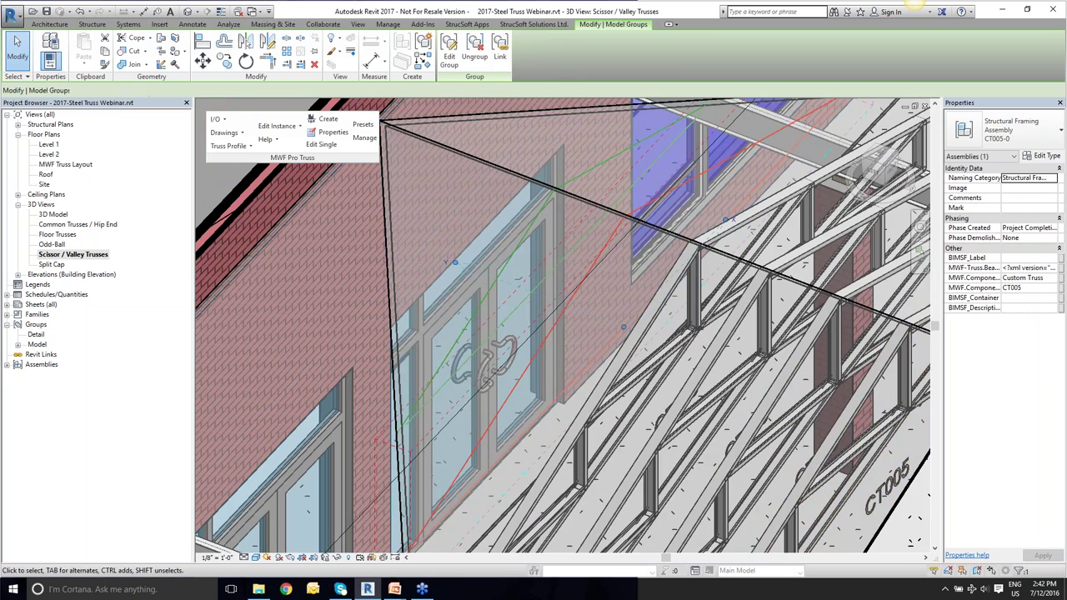
pyautogui.click(328, 120)
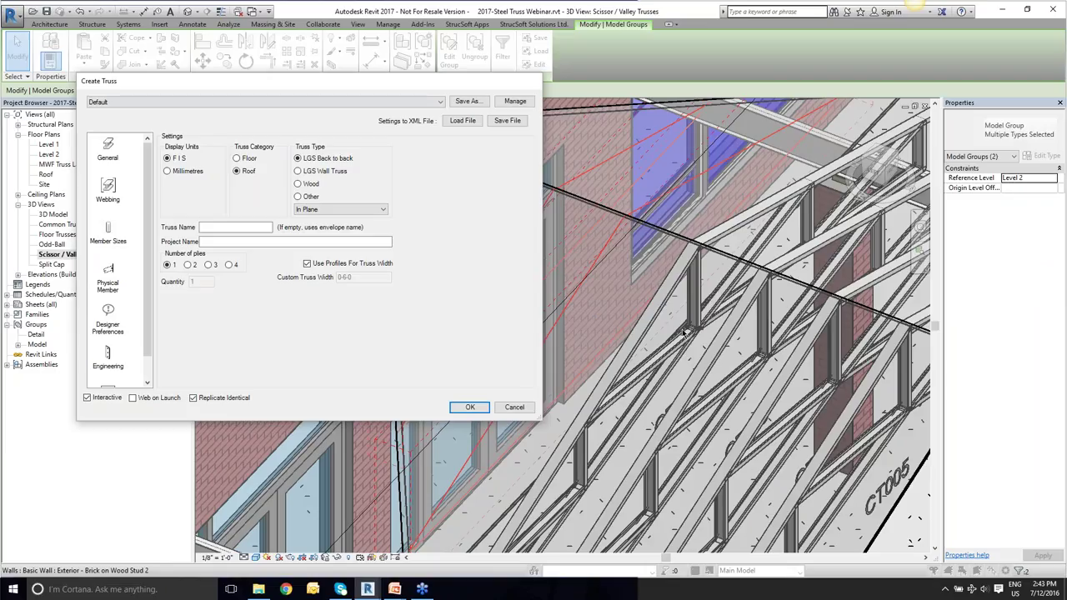
# Set the truss type to LGS Wall Truss and open V001 maximized in the Truss Designer.
pyautogui.click(329, 173)
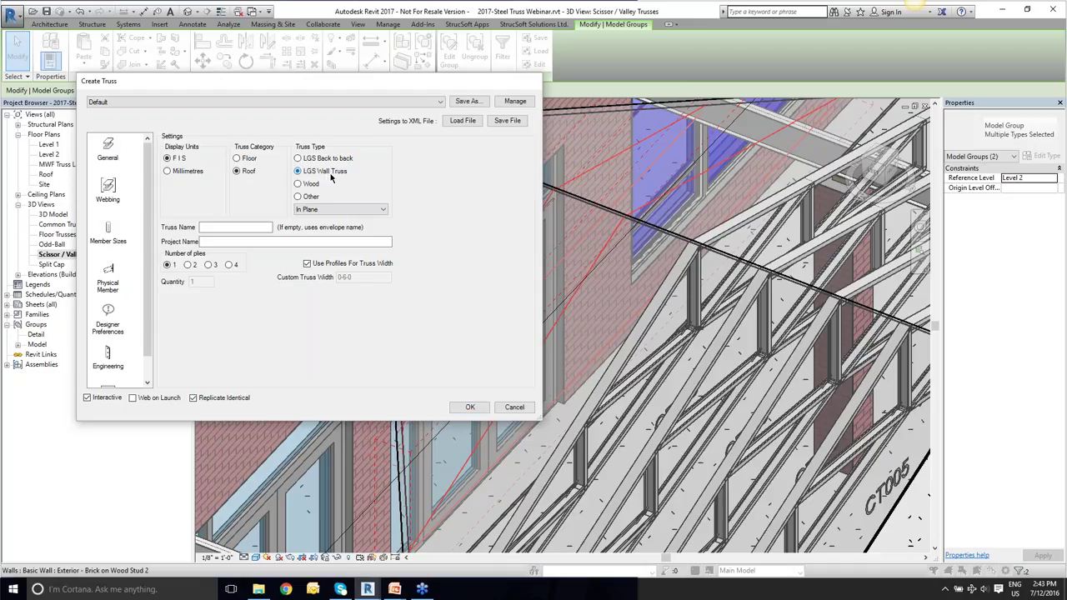
pyautogui.click(469, 406)
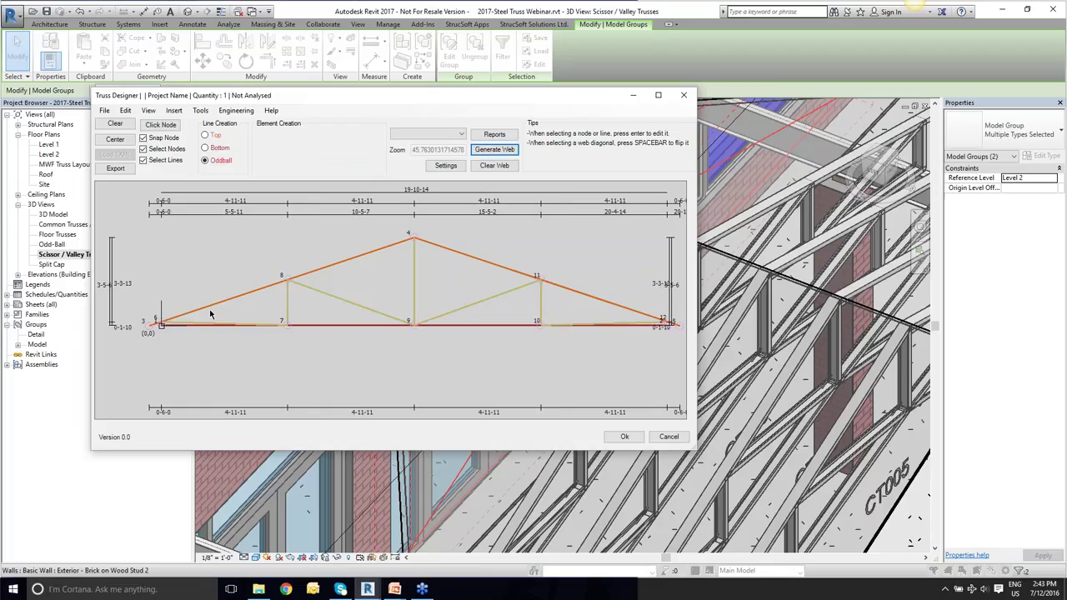
pyautogui.click(220, 324)
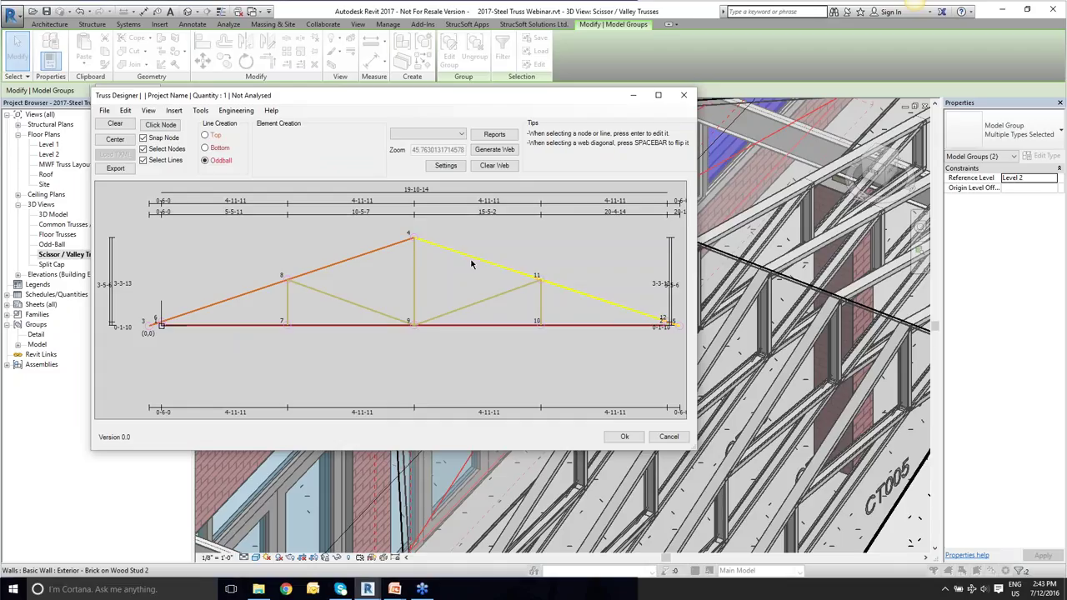
pyautogui.click(657, 95)
# Move section 250S125-30(33) to the top of the member size list for all members.
pyautogui.click(25, 48)
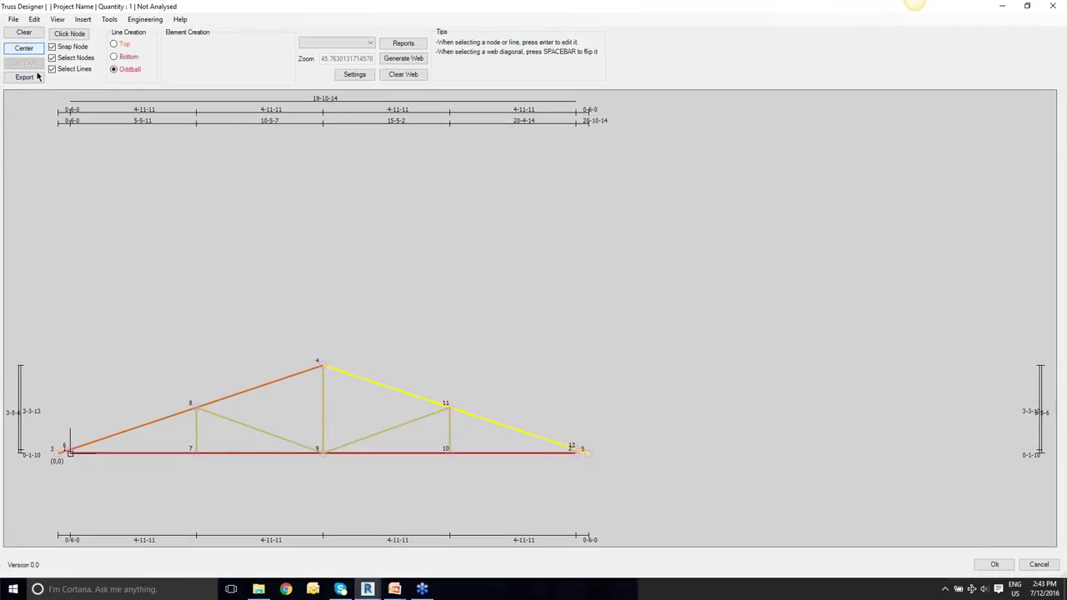
pyautogui.click(405, 74)
pyautogui.click(365, 76)
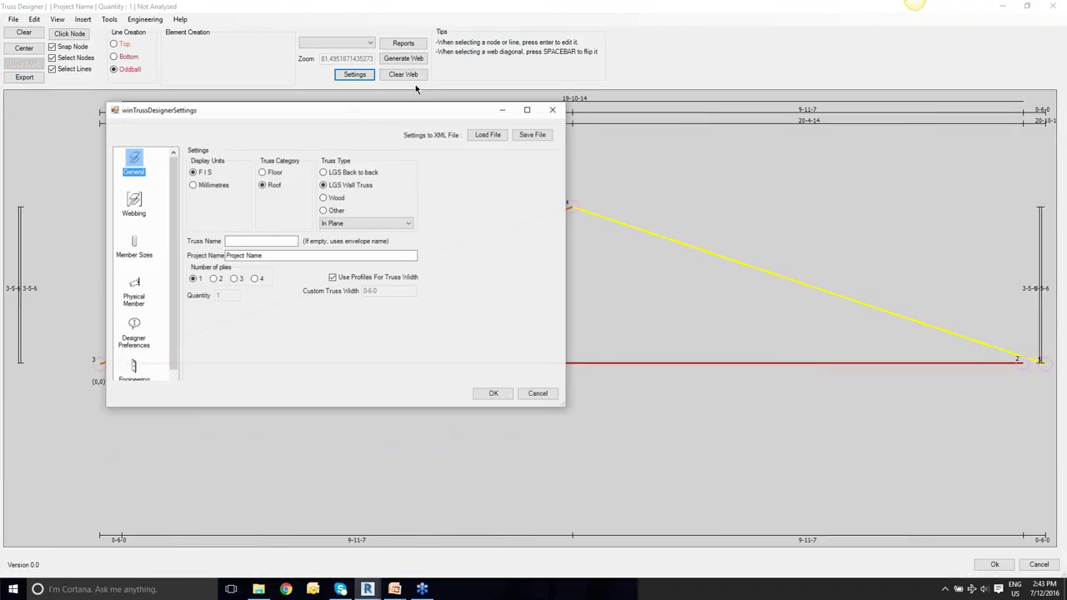
pyautogui.click(137, 242)
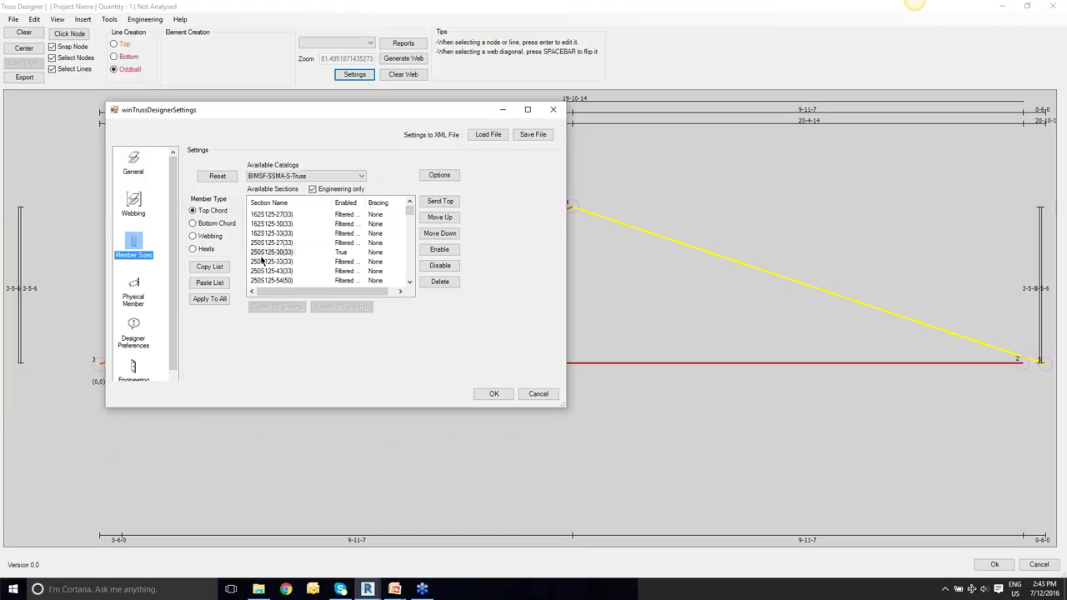
pyautogui.click(271, 252)
pyautogui.click(439, 201)
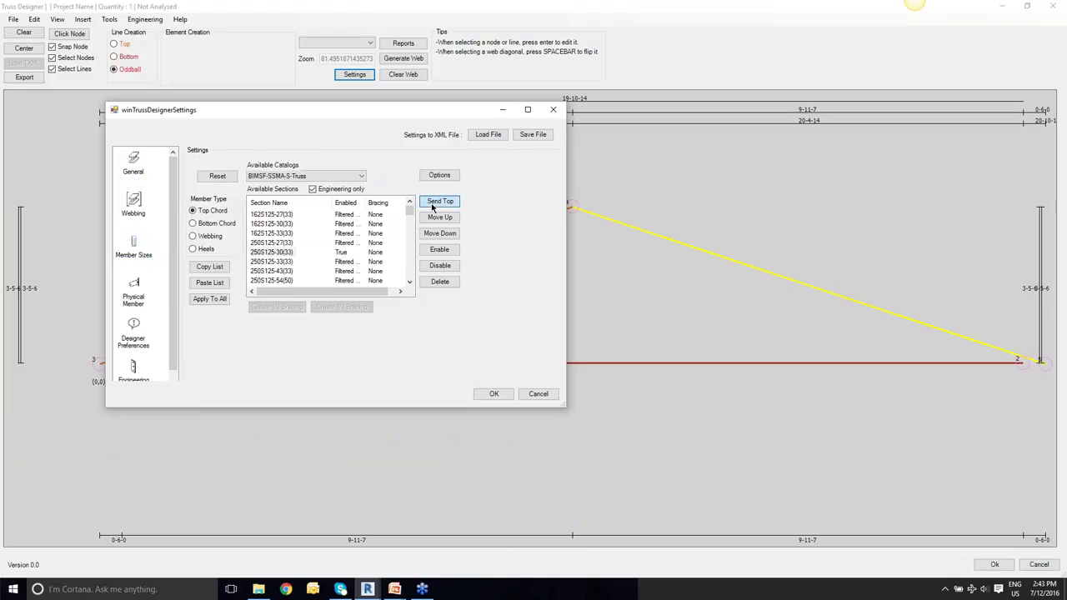
pyautogui.click(205, 304)
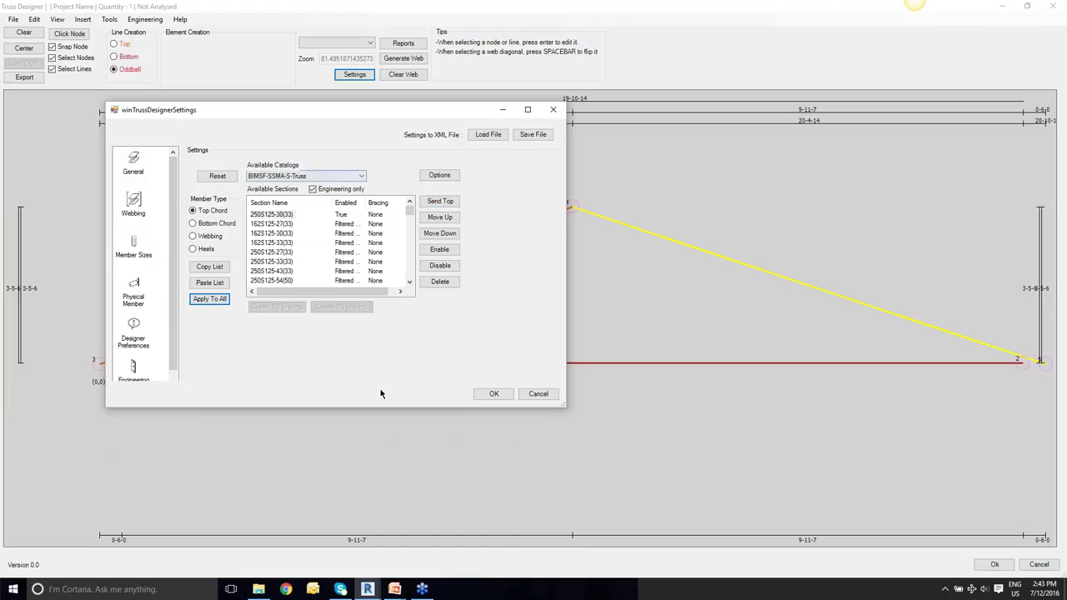
pyautogui.click(493, 393)
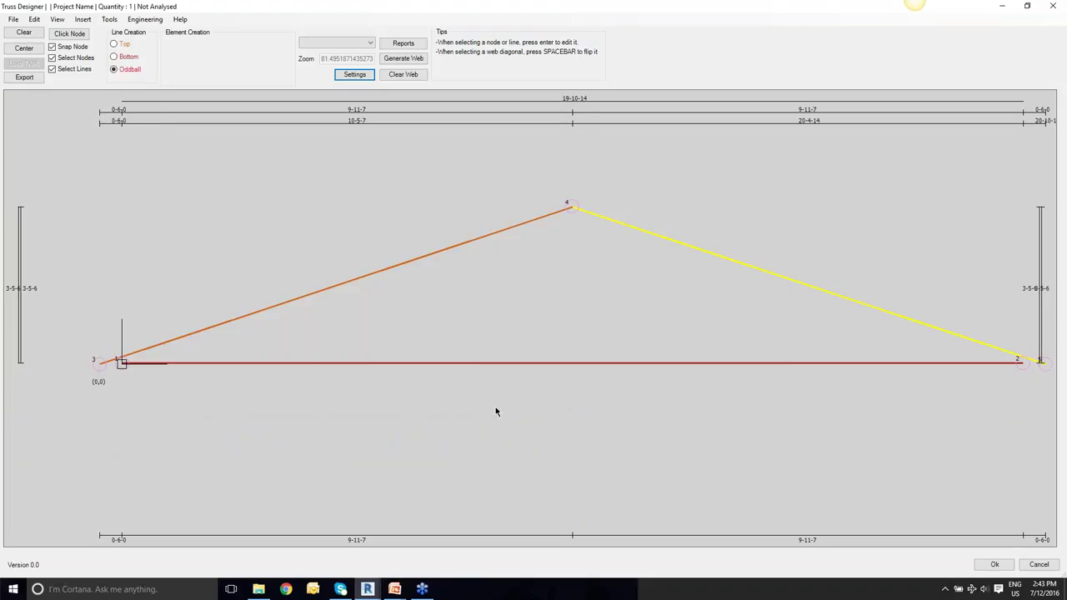
# Generate web members and check the centre vertical web, keeping its 250S125-30(33) section.
pyautogui.click(388, 58)
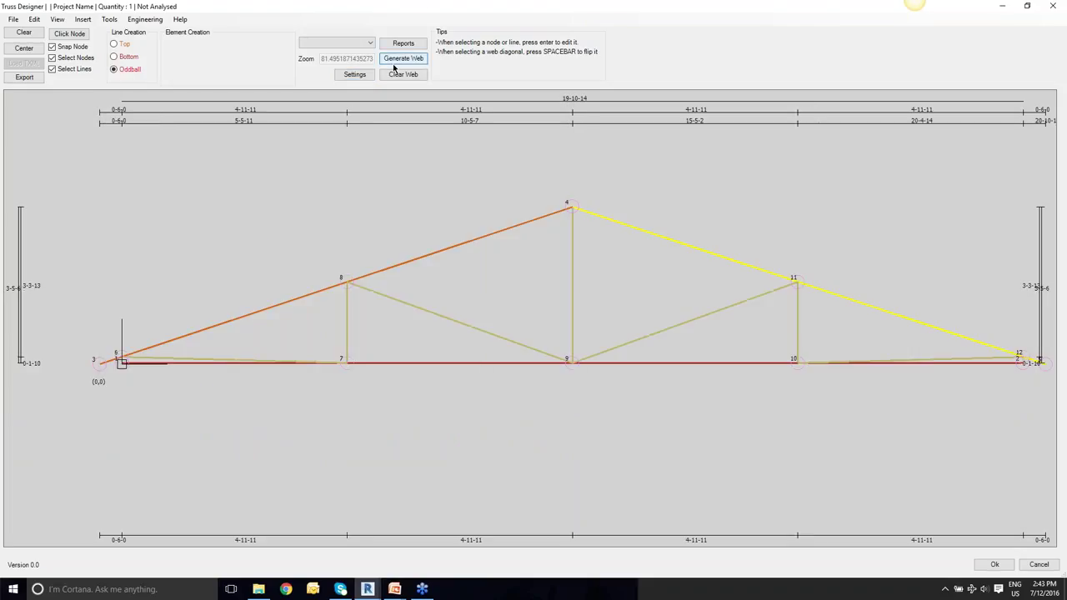
pyautogui.click(572, 265)
pyautogui.press('Return')
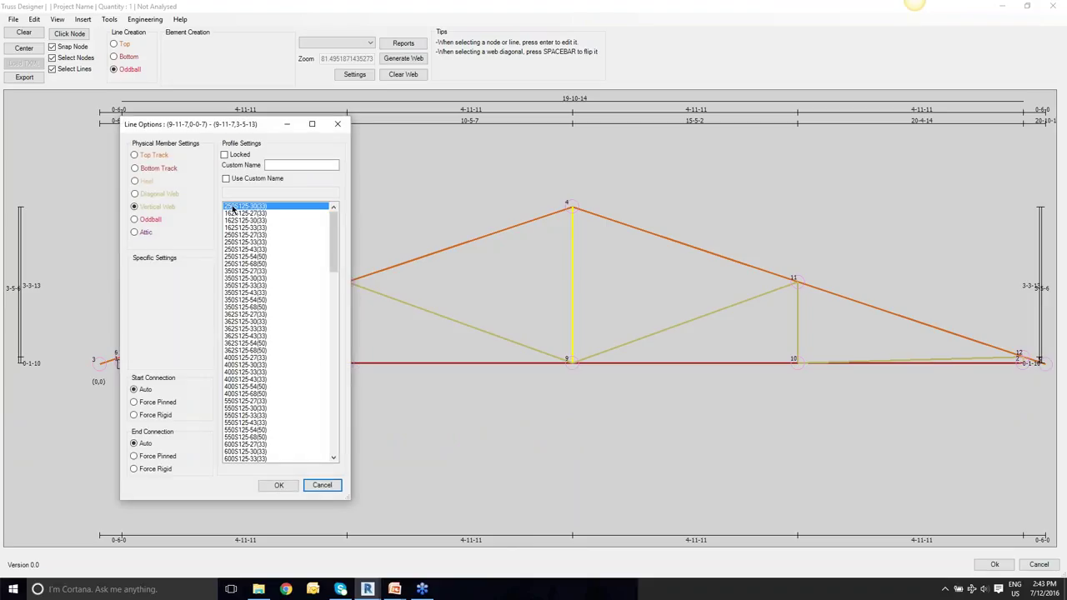
pyautogui.click(256, 315)
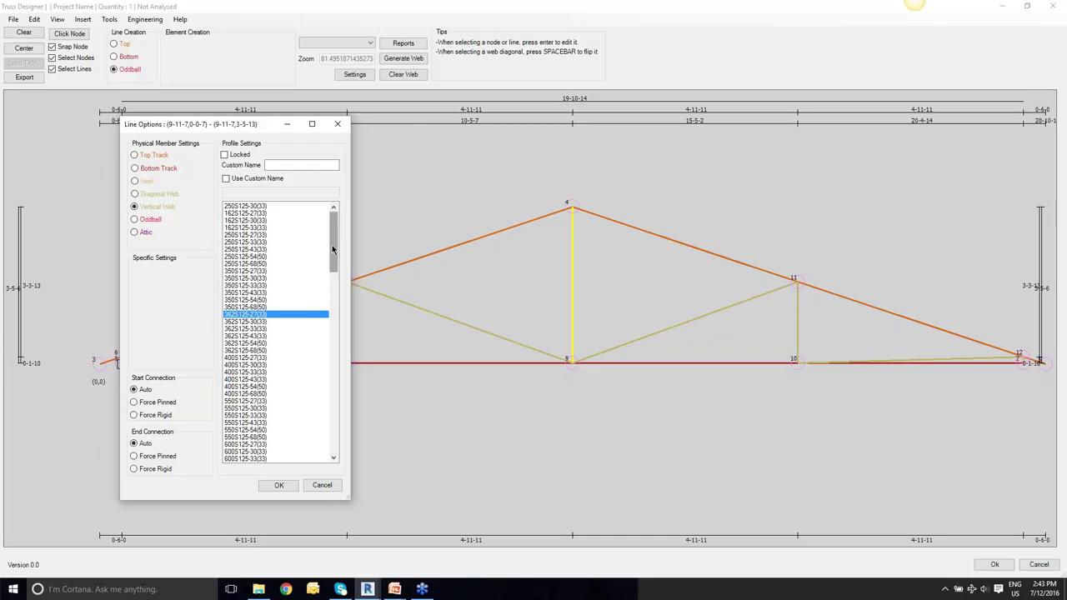
pyautogui.moveTo(334, 242)
pyautogui.mouseDown()
pyautogui.moveTo(335, 258)
pyautogui.moveTo(336, 244)
pyautogui.mouseUp()
pyautogui.click(275, 206)
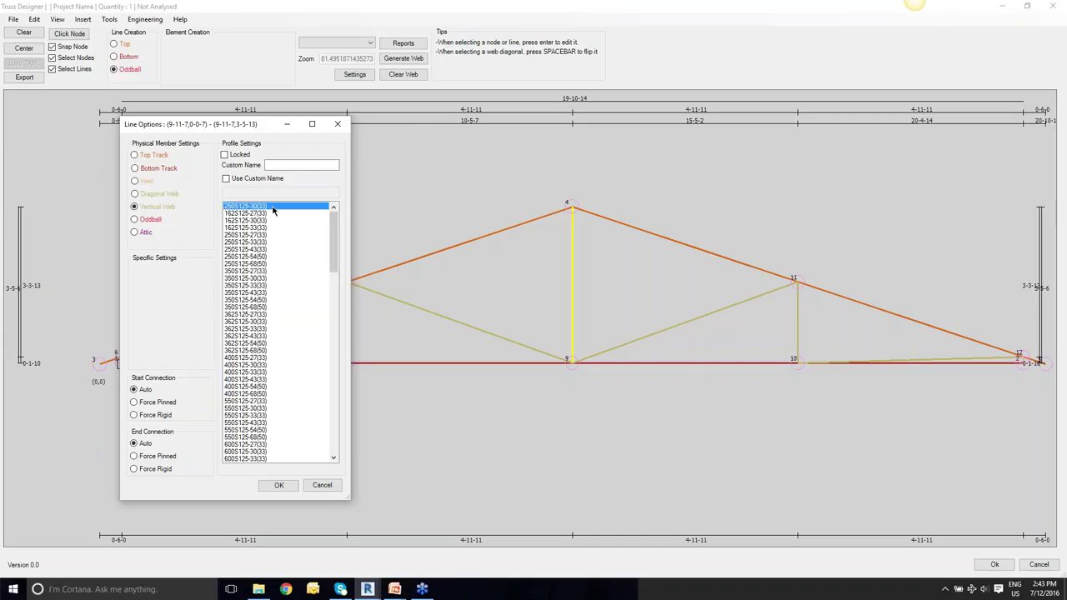
pyautogui.click(338, 125)
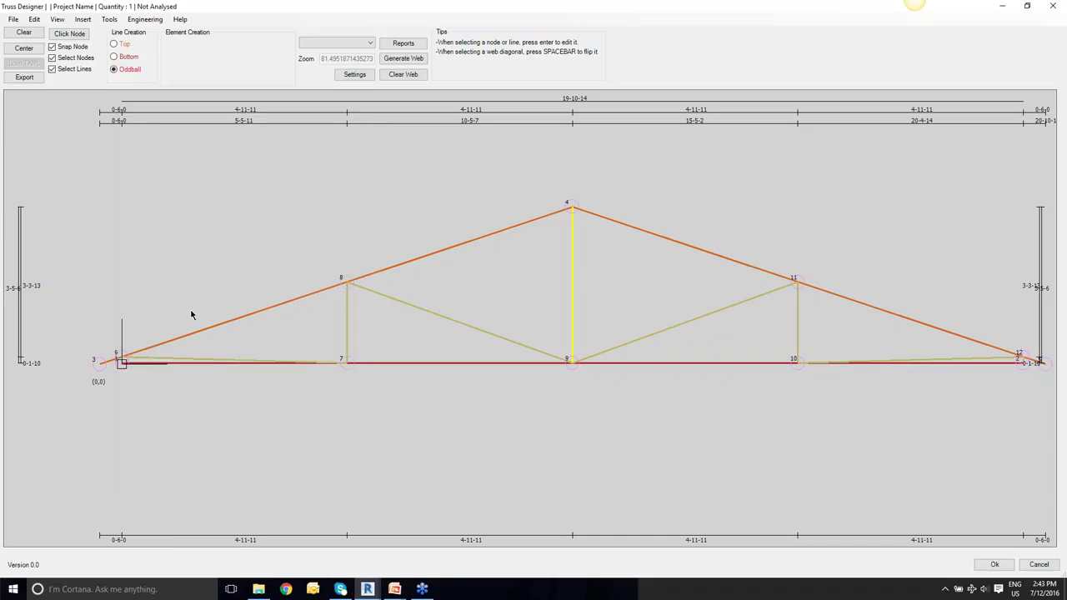
# Delete the short end webs 6–7 and 10–12 and send the truss back to Revit.
pyautogui.click(191, 366)
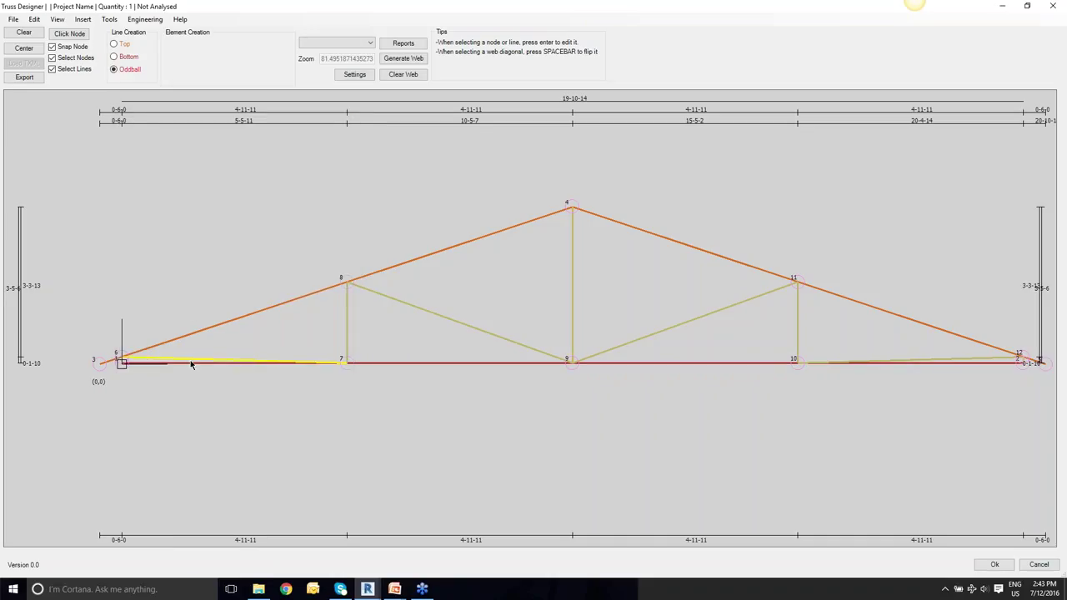
pyautogui.press('Delete')
pyautogui.click(896, 363)
pyautogui.press('Delete')
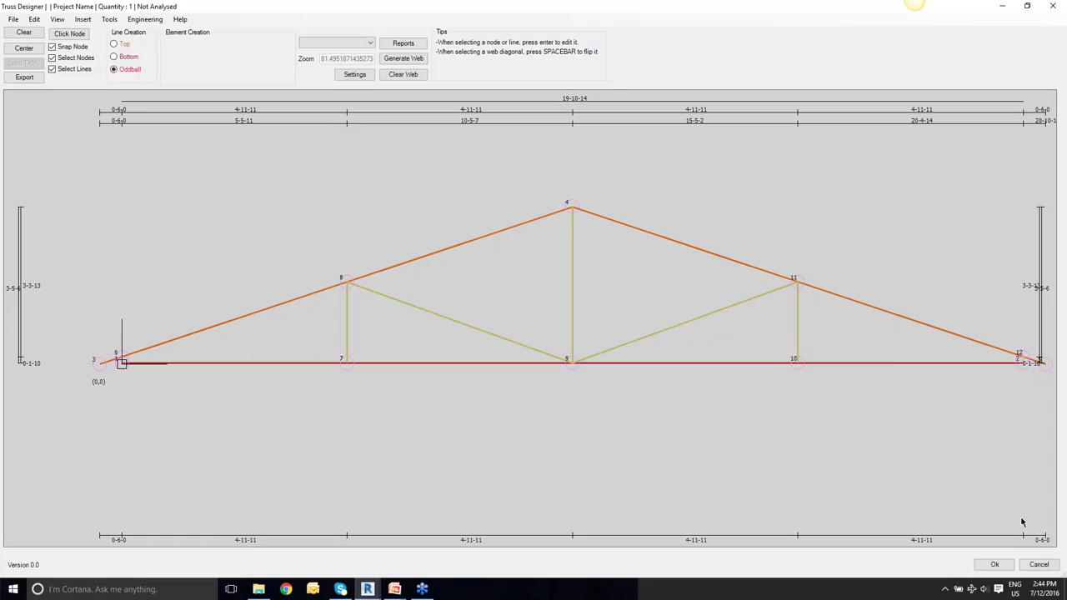
pyautogui.click(994, 565)
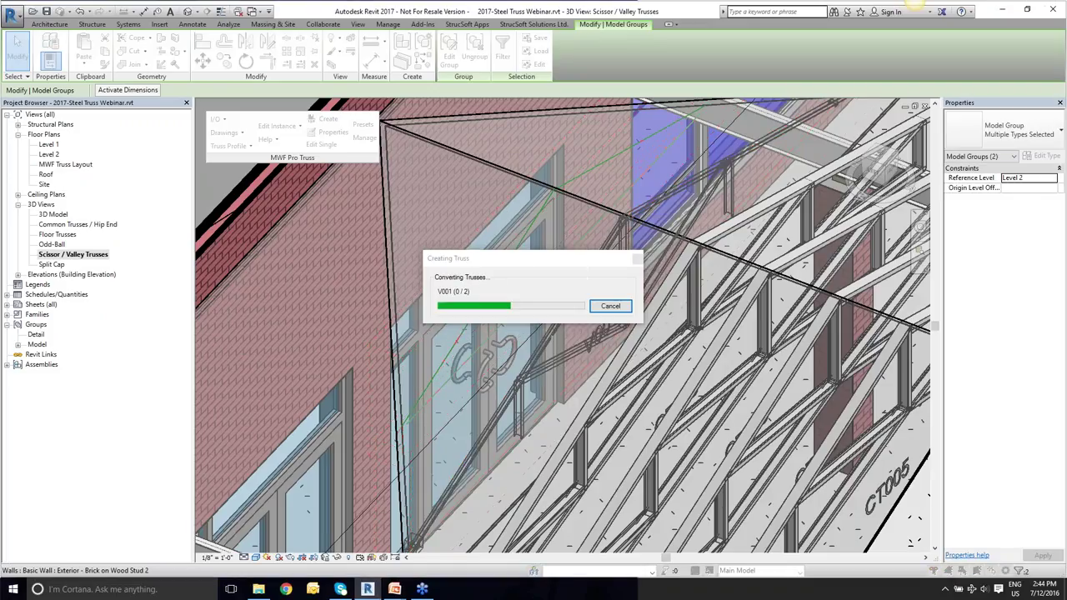
# Resolve the error with Delete Type, generate webs for the second valley truss, and convert it.
pyautogui.click(481, 333)
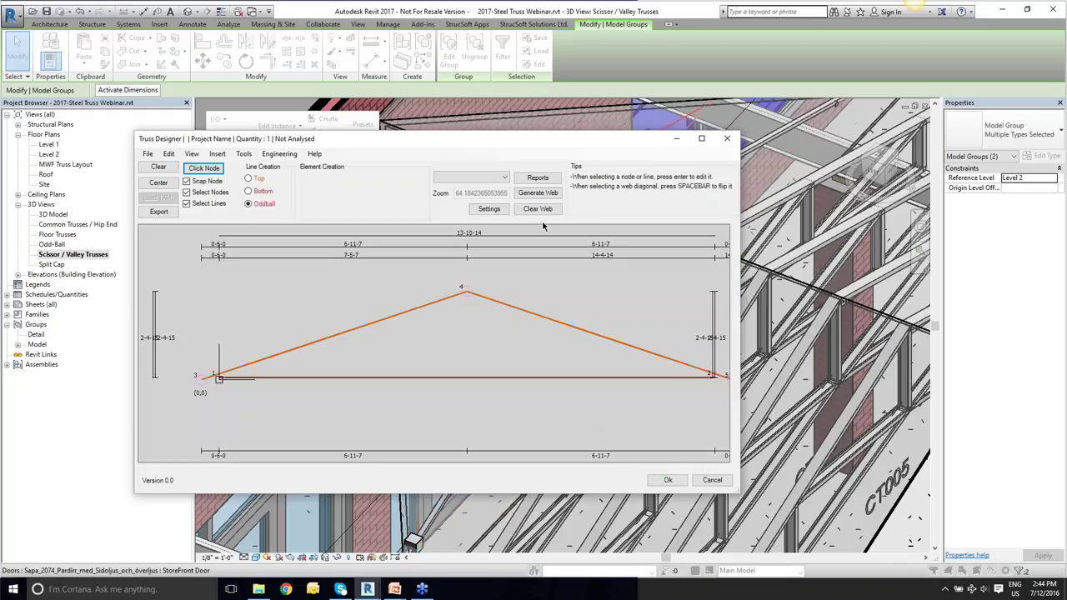
pyautogui.click(537, 193)
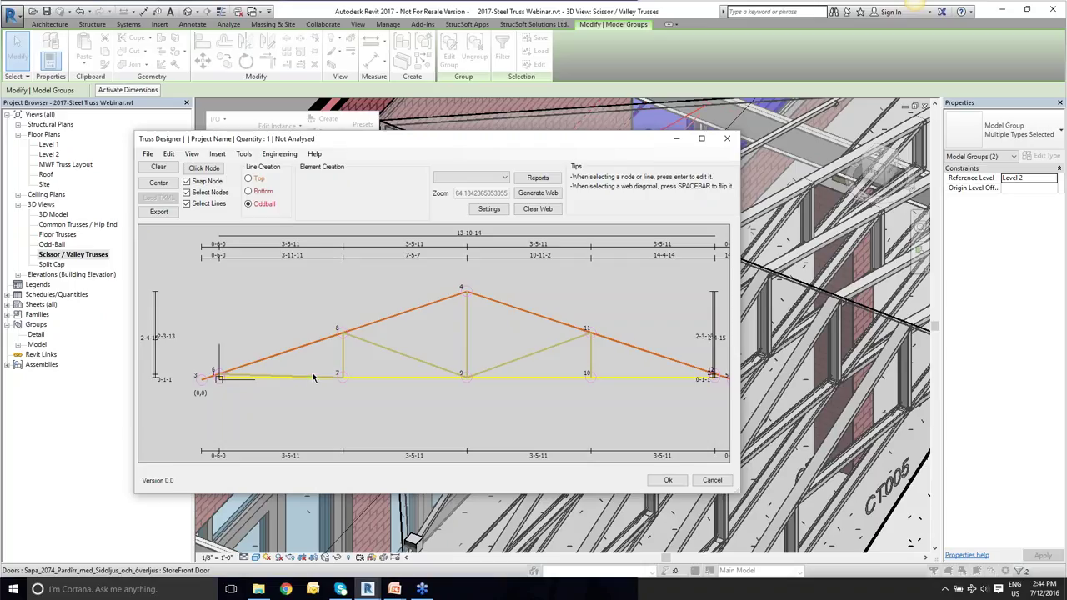
pyautogui.click(674, 480)
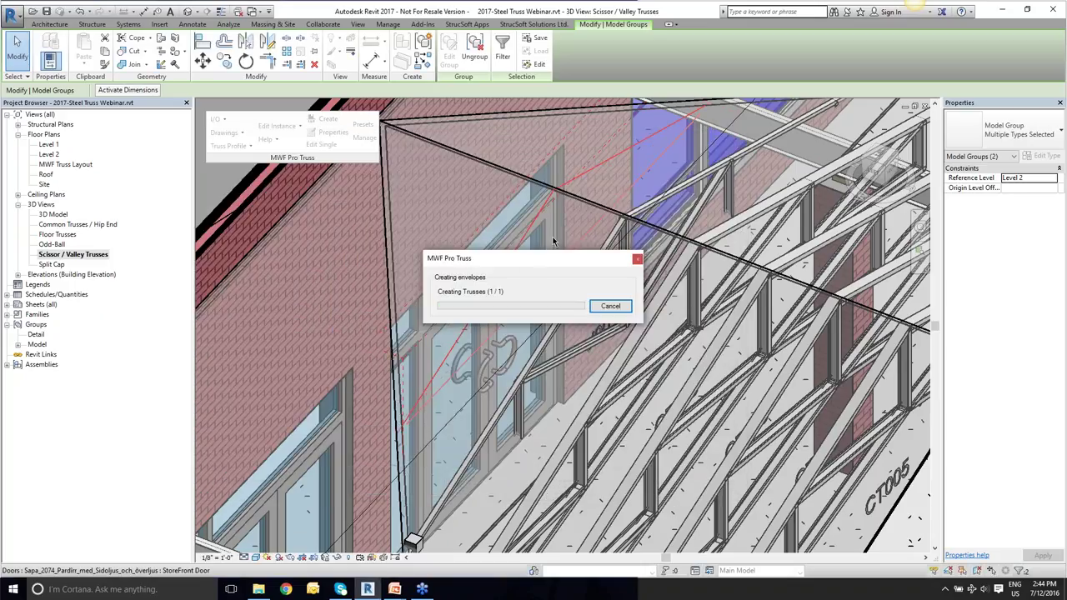
pyautogui.click(354, 24)
pyautogui.keyDown('shift'); pyautogui.moveTo(583, 375); pyautogui.dragTo(542, 392, button='middle'); pyautogui.keyUp('shift')
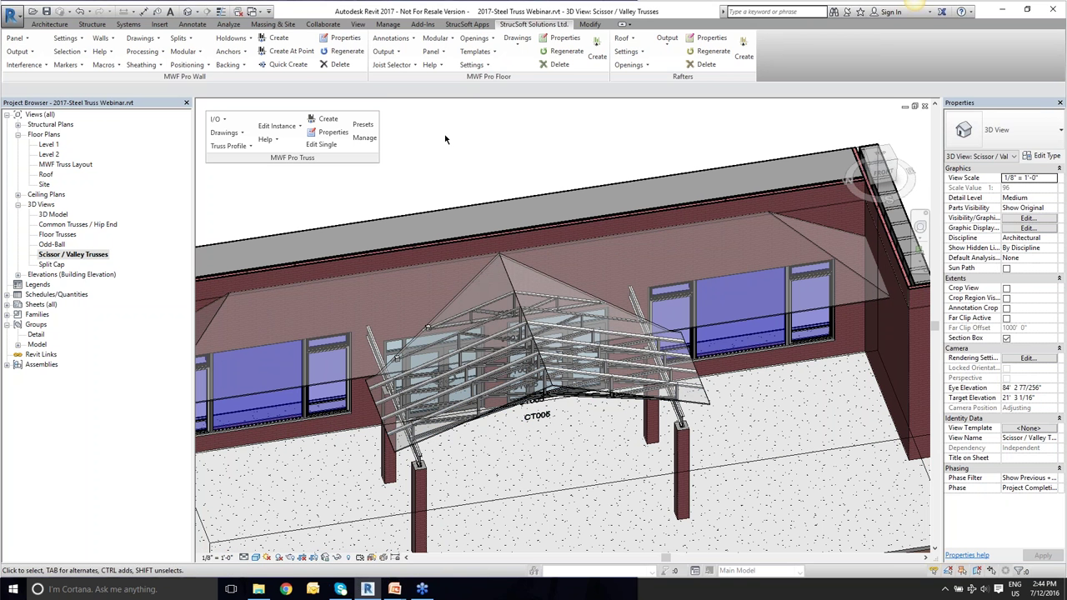
# Open the Split Cap 3D view, orbit to the custom-truss roof corner, and select the roof.
pyautogui.doubleClick(52, 265)
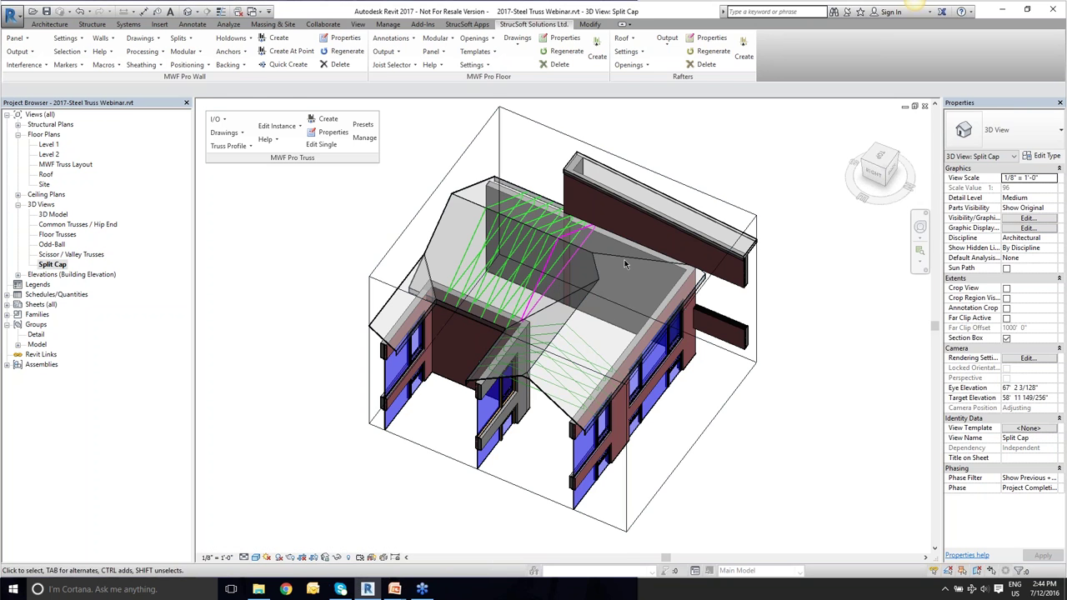
pyautogui.click(557, 242)
pyautogui.keyDown('shift'); pyautogui.moveTo(557, 242); pyautogui.dragTo(575, 267, button='middle'); pyautogui.keyUp('shift')
pyautogui.scroll(5, 534, 232)
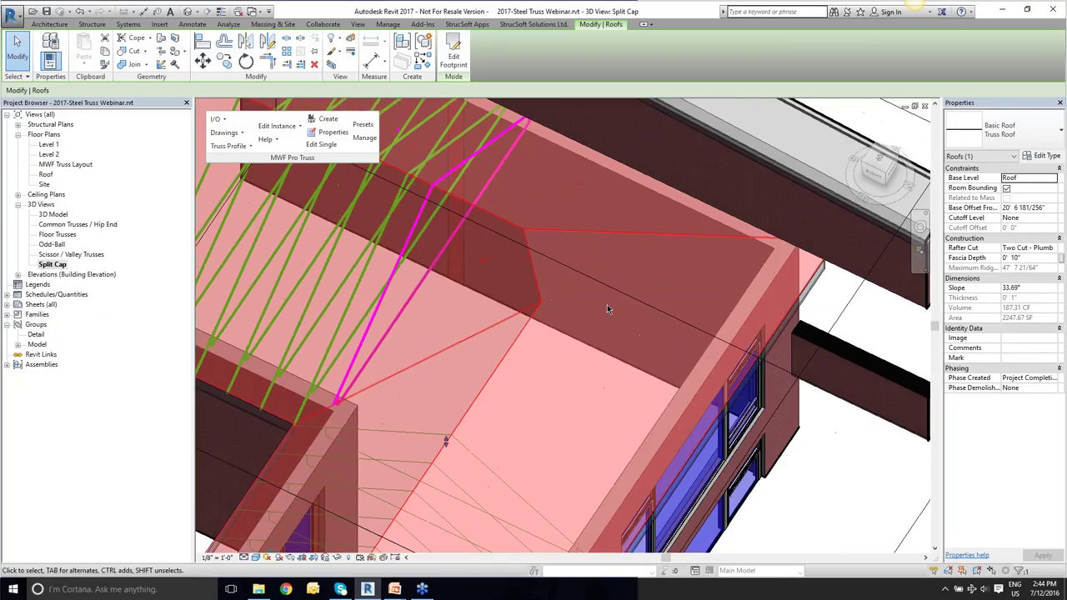
pyautogui.press('Escape')
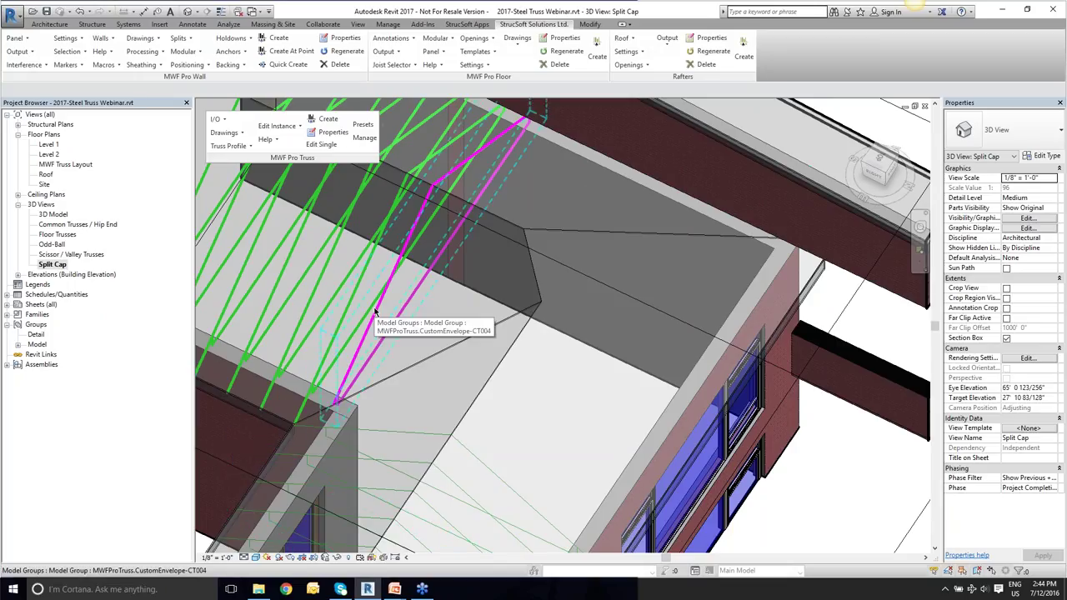
pyautogui.click(436, 359)
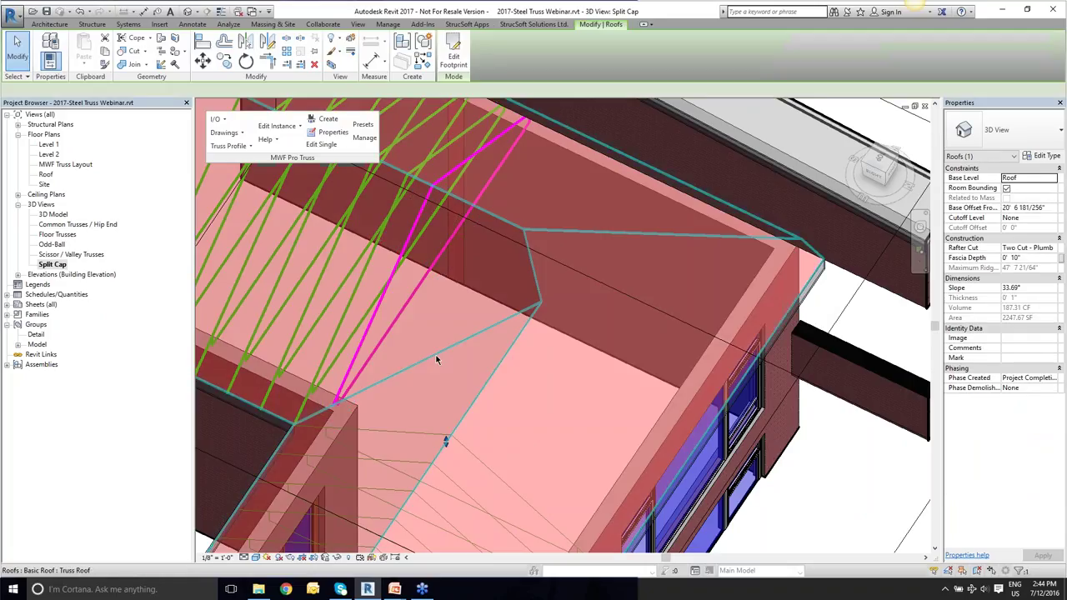
# Start roof truss envelopes with the exterior wall as support, accepting default ply width, ply count and support alignment.
pyautogui.click(327, 119)
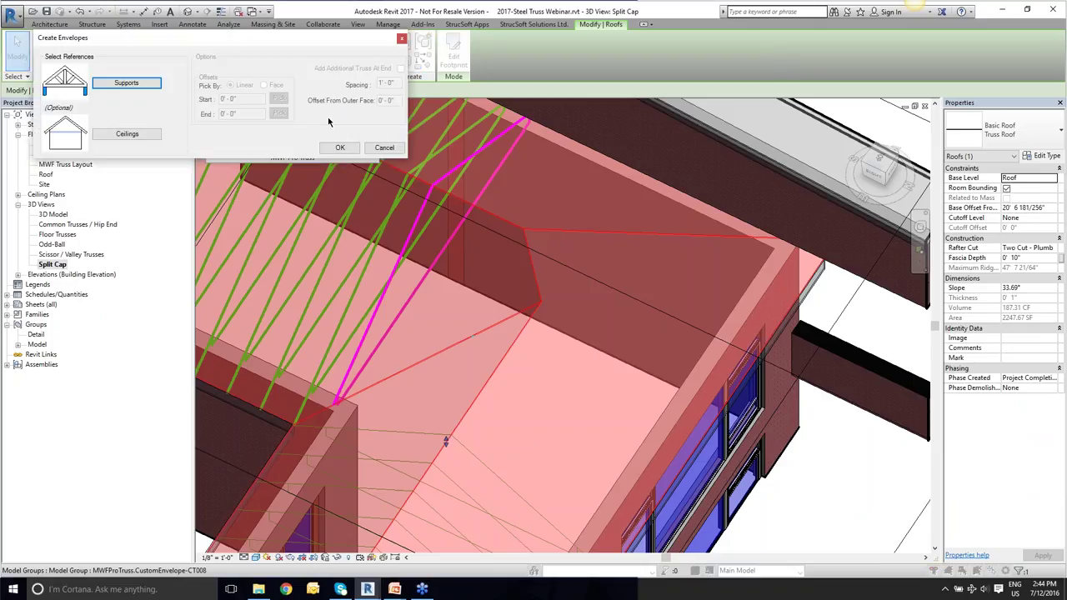
pyautogui.click(120, 90)
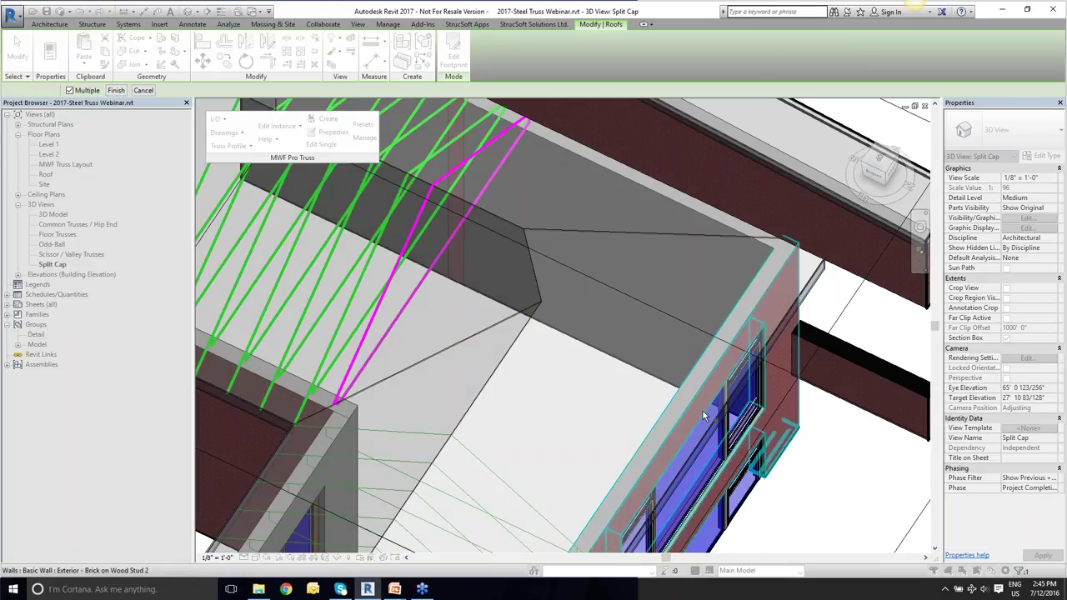
pyautogui.click(688, 413)
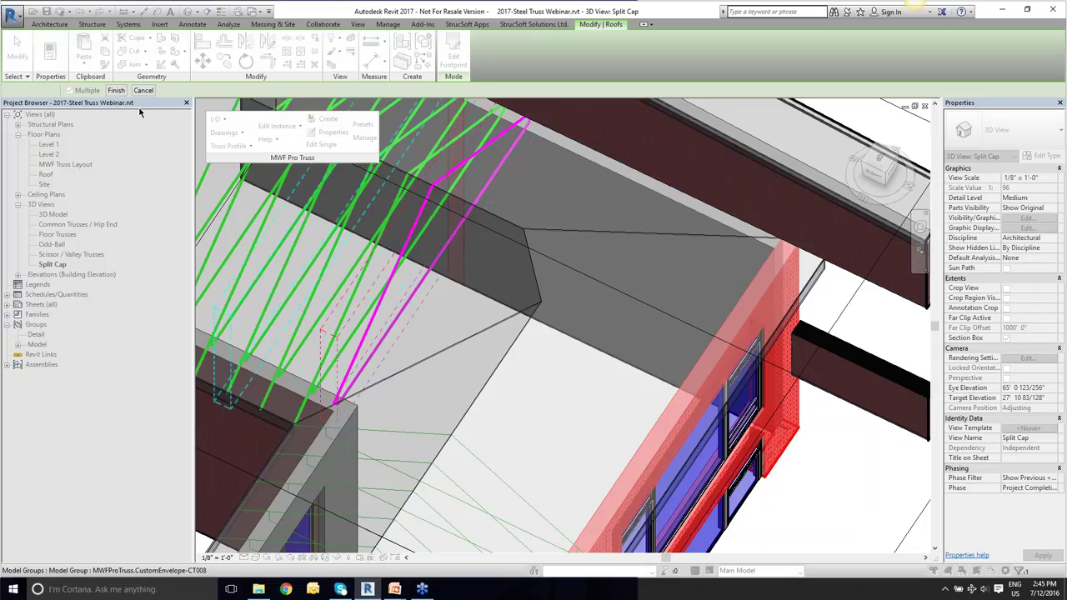
pyautogui.click(115, 90)
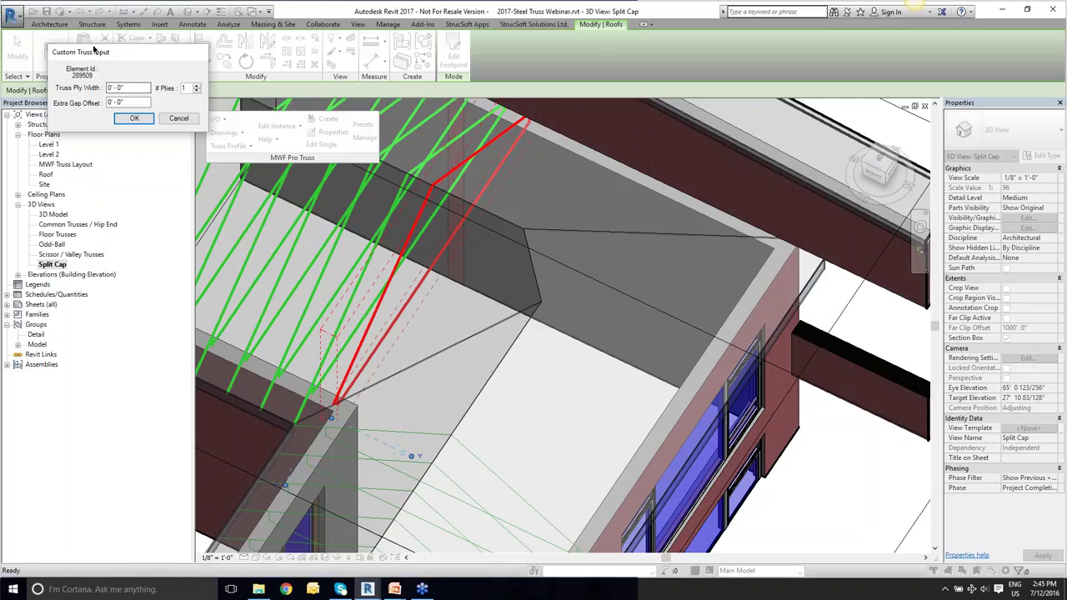
pyautogui.moveTo(62, 51); pyautogui.dragTo(443, 256)
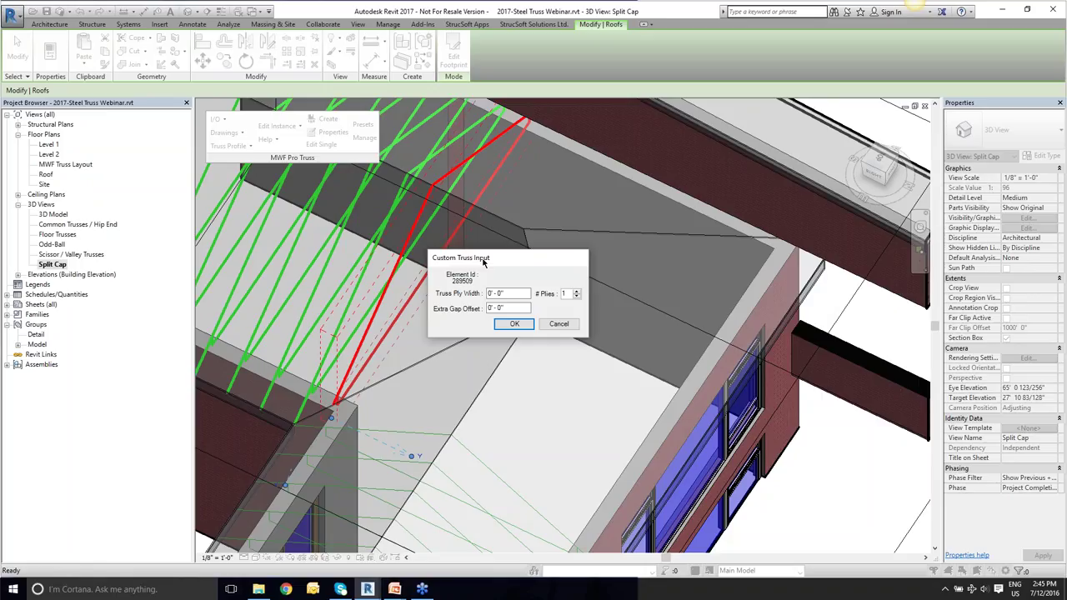
pyautogui.click(515, 324)
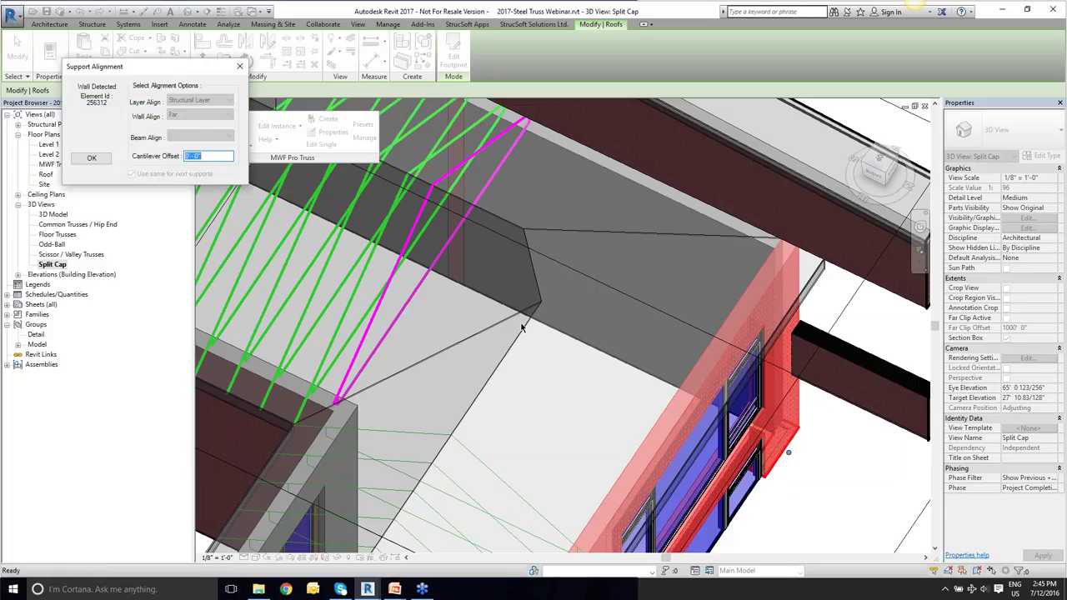
pyautogui.click(93, 159)
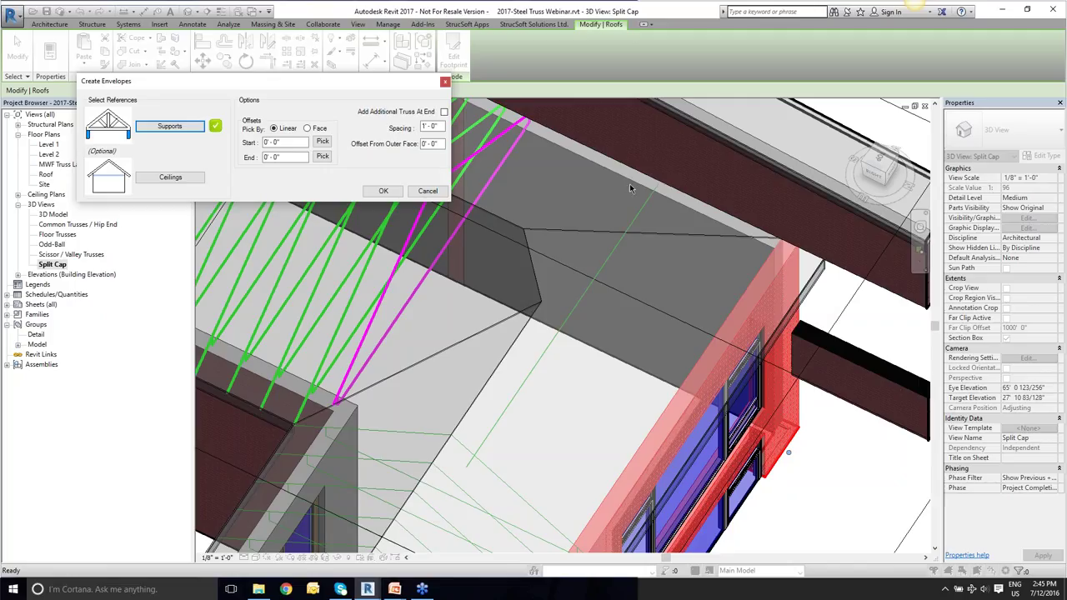
# Generate envelopes with a 2' start offset and 2' spacing, offset 0' - 1" from the wall's outer face.
pyautogui.click(288, 140)
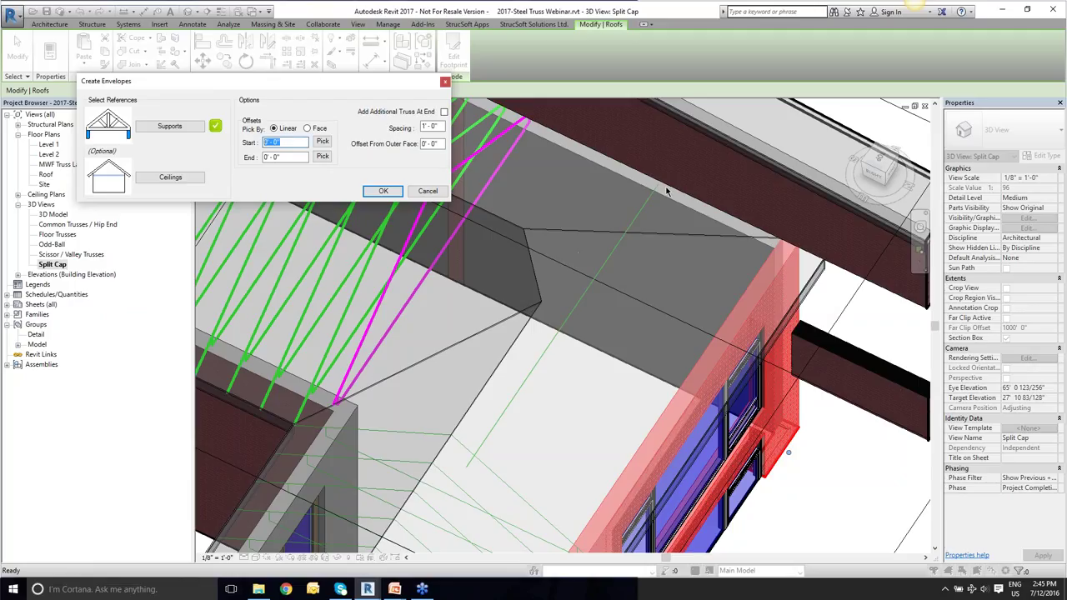
pyautogui.write('2')
pyautogui.click(320, 130)
pyautogui.click(382, 191)
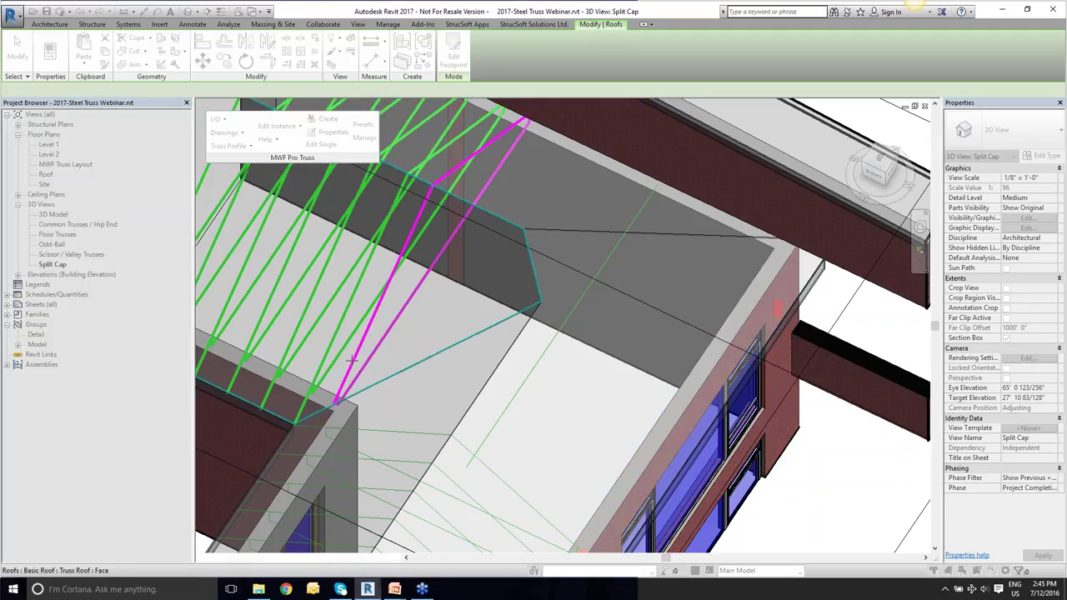
pyautogui.click(334, 398)
pyautogui.doubleClick(444, 141)
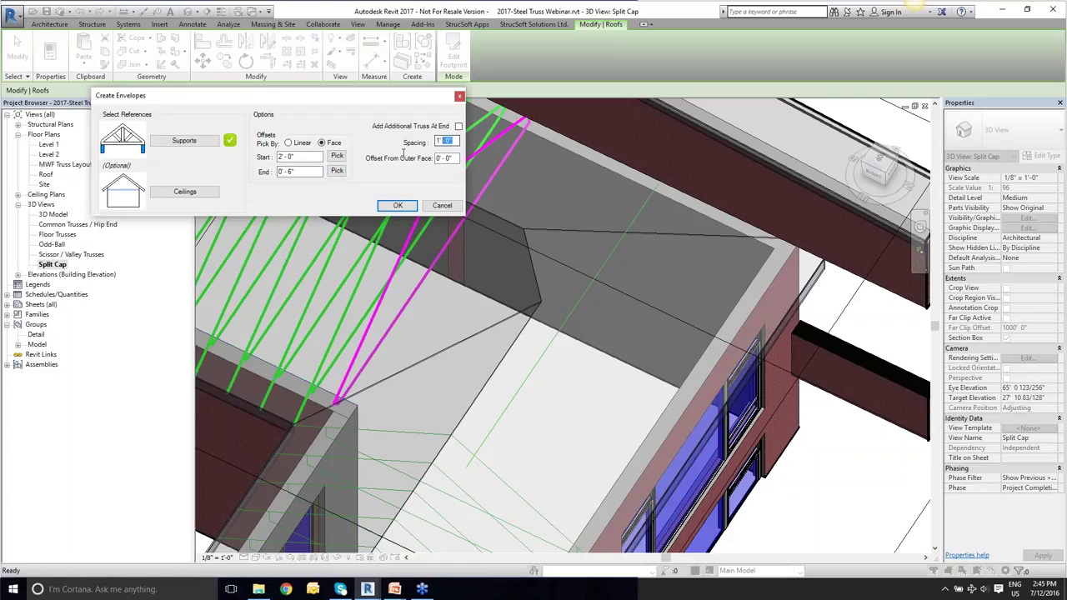
pyautogui.write('2')
pyautogui.press('Tab')
pyautogui.write('0\' - 1"')
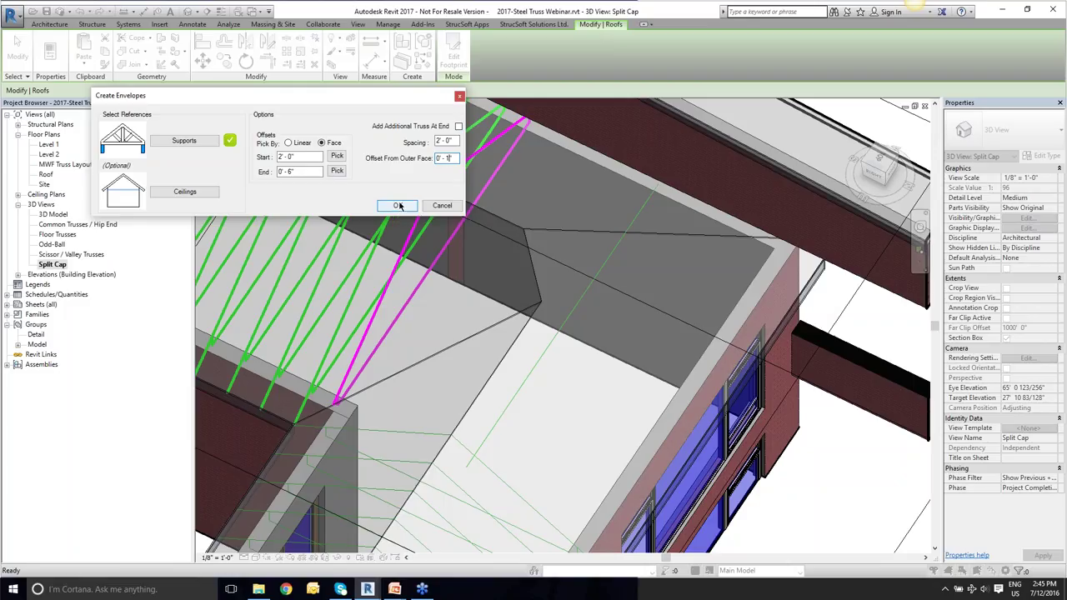
pyautogui.click(399, 208)
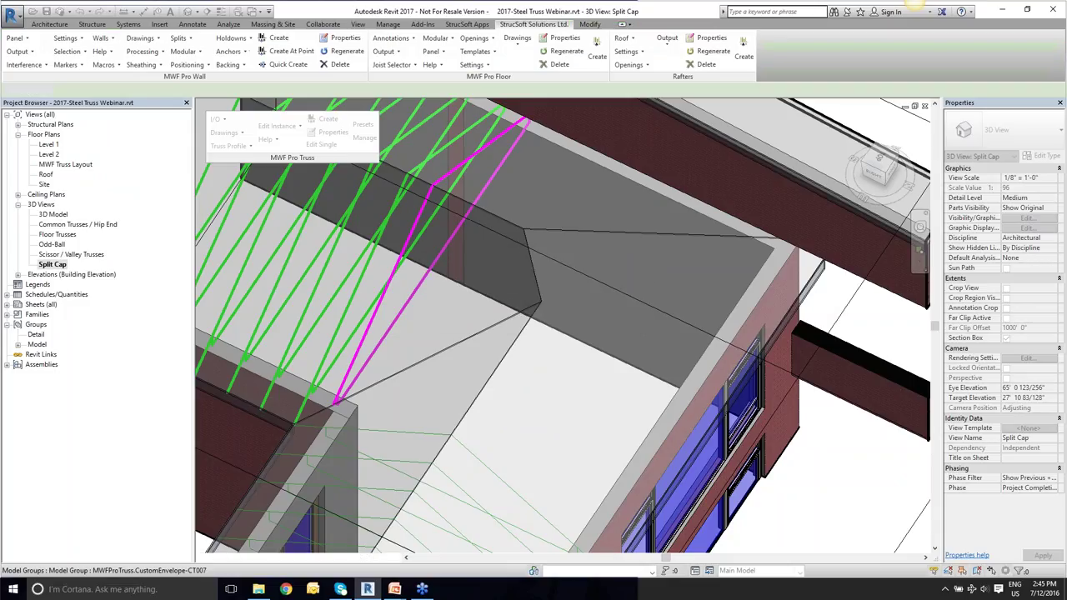
# Start a truss from a new envelope using the B2B TRUSS preset.
pyautogui.click(567, 354)
pyautogui.click(326, 119)
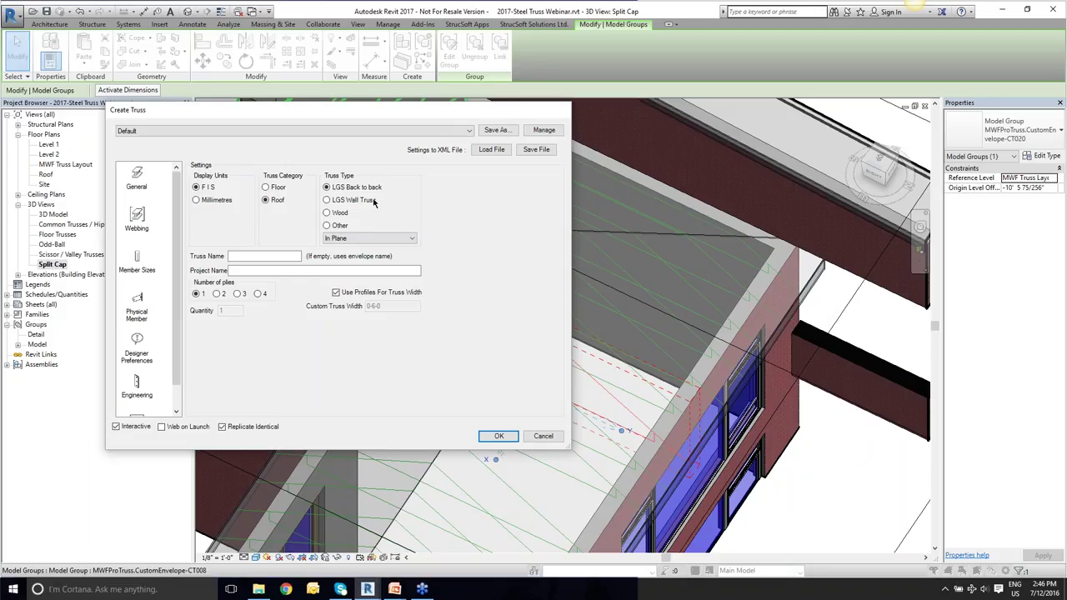
pyautogui.click(292, 130)
pyautogui.click(250, 150)
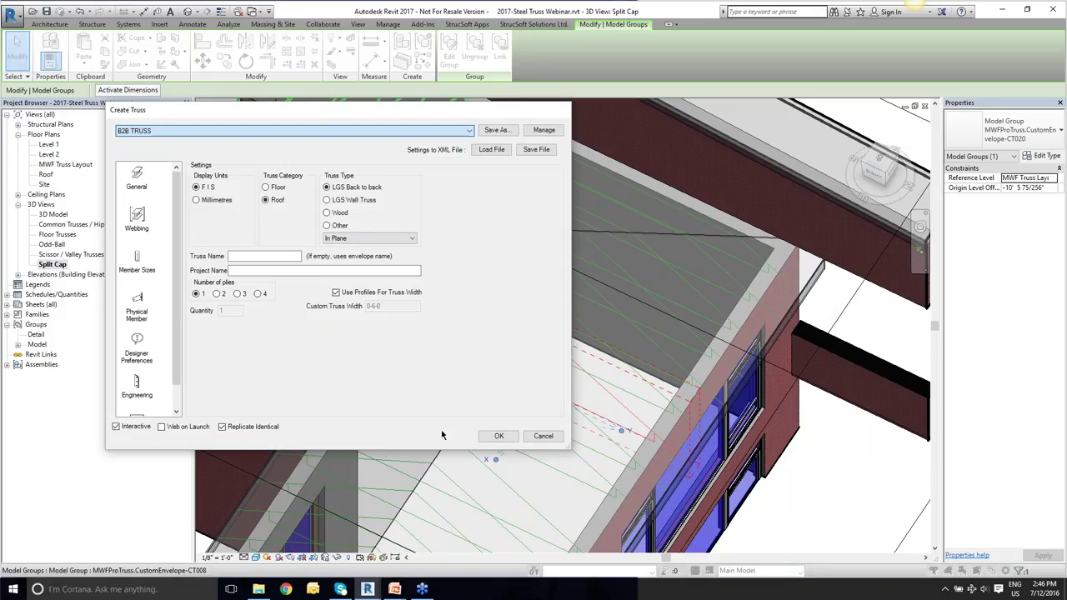
pyautogui.click(497, 437)
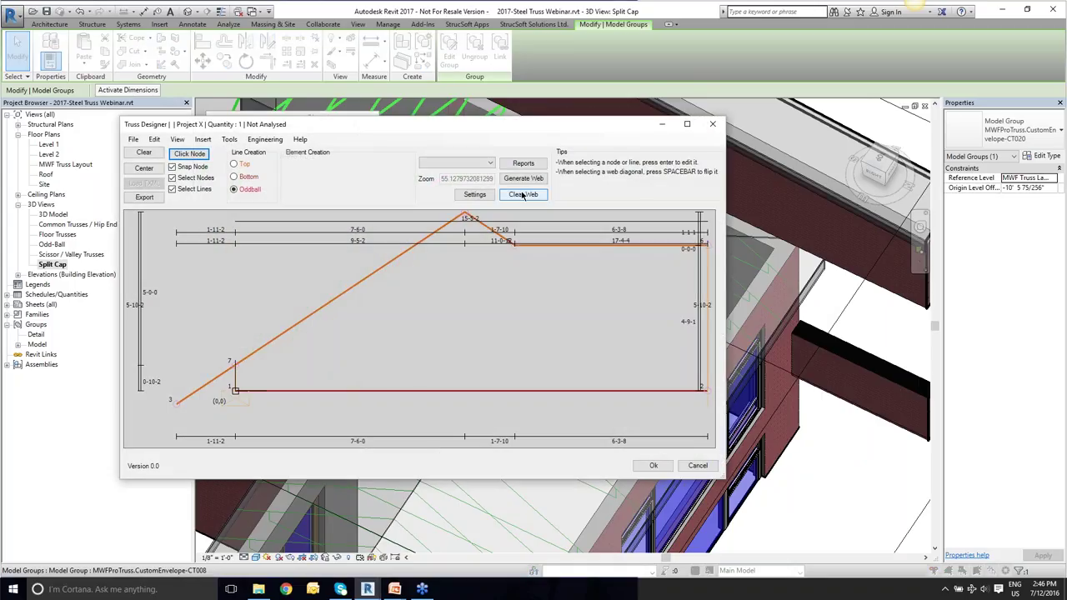
# Generate the web members, flip the diagonal between nodes 9 and 10, and accept the design.
pyautogui.moveTo(654, 124); pyautogui.dragTo(656, 102)
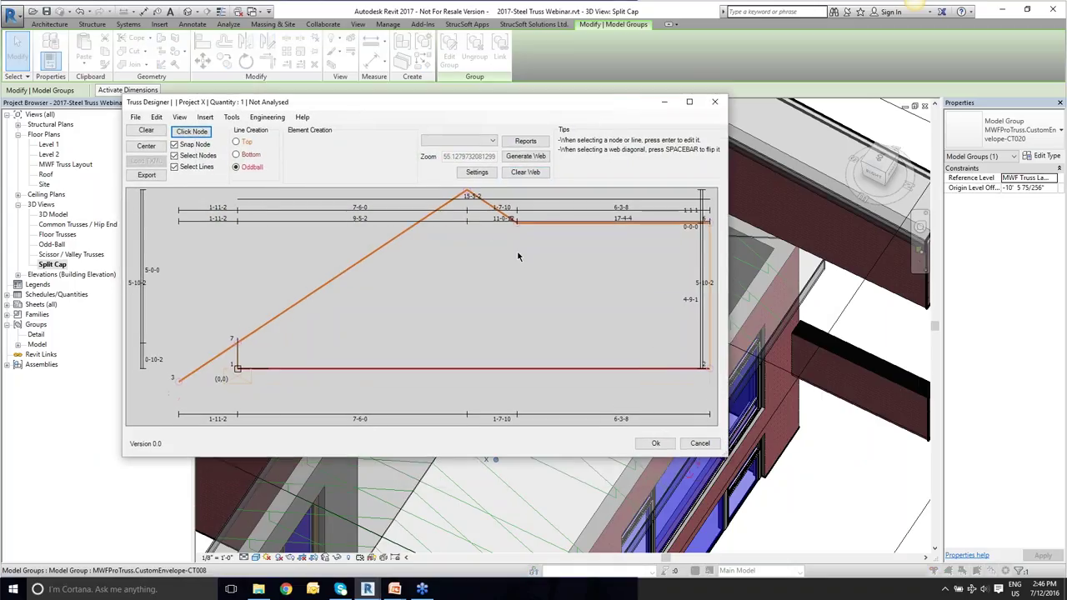
pyautogui.scroll(-2, 492, 284)
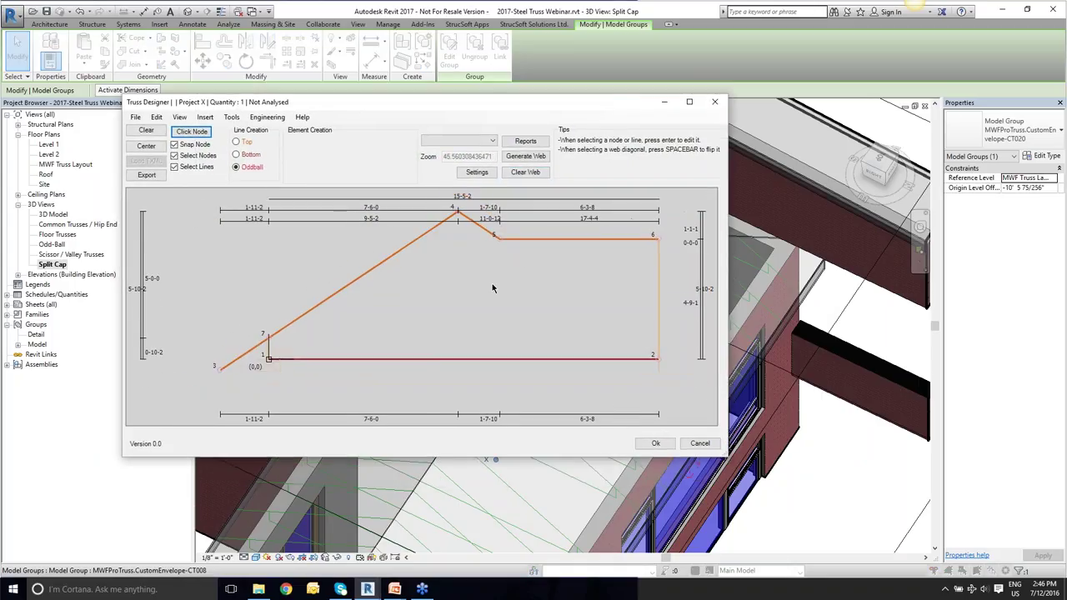
pyautogui.click(541, 157)
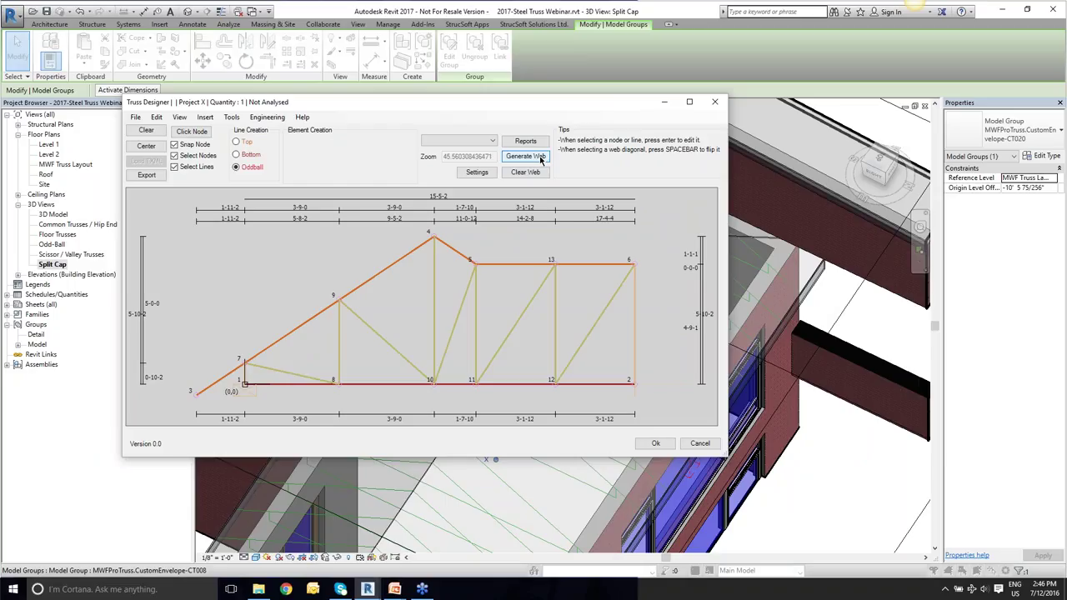
pyautogui.click(383, 345)
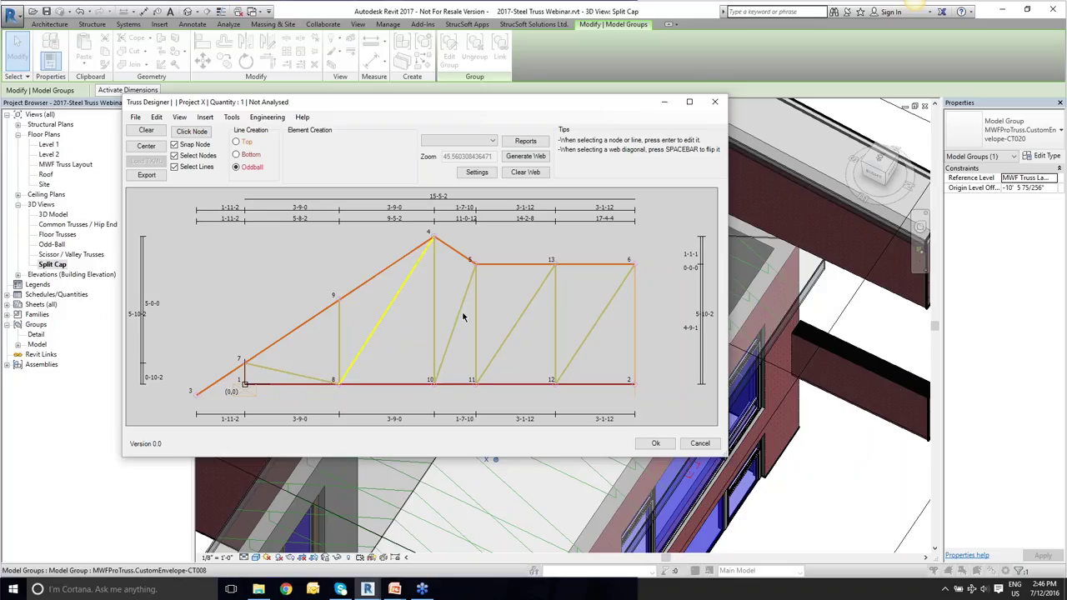
pyautogui.press('space')
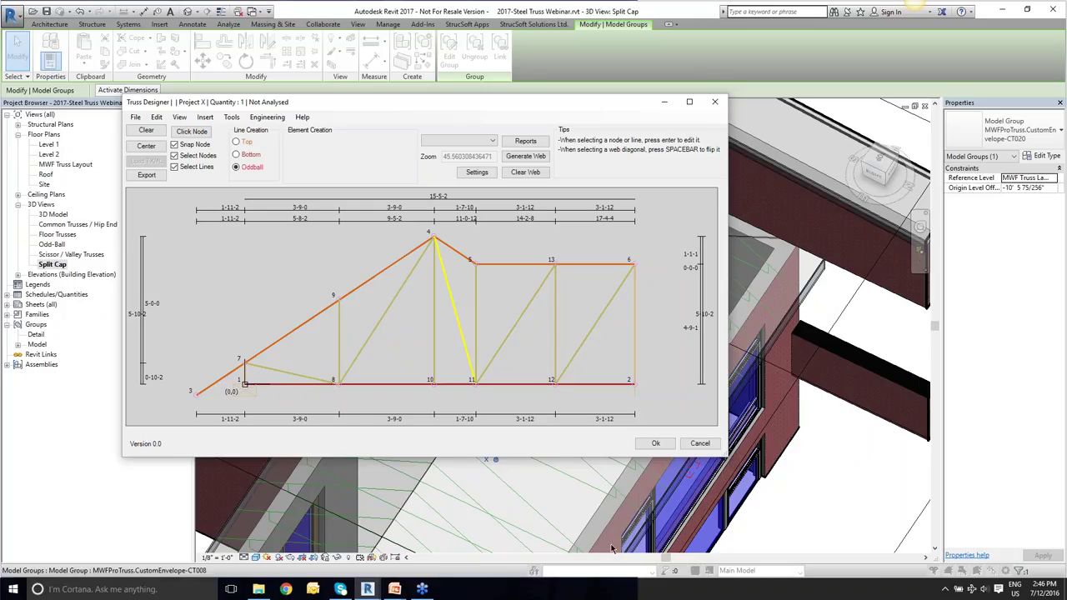
pyautogui.click(657, 444)
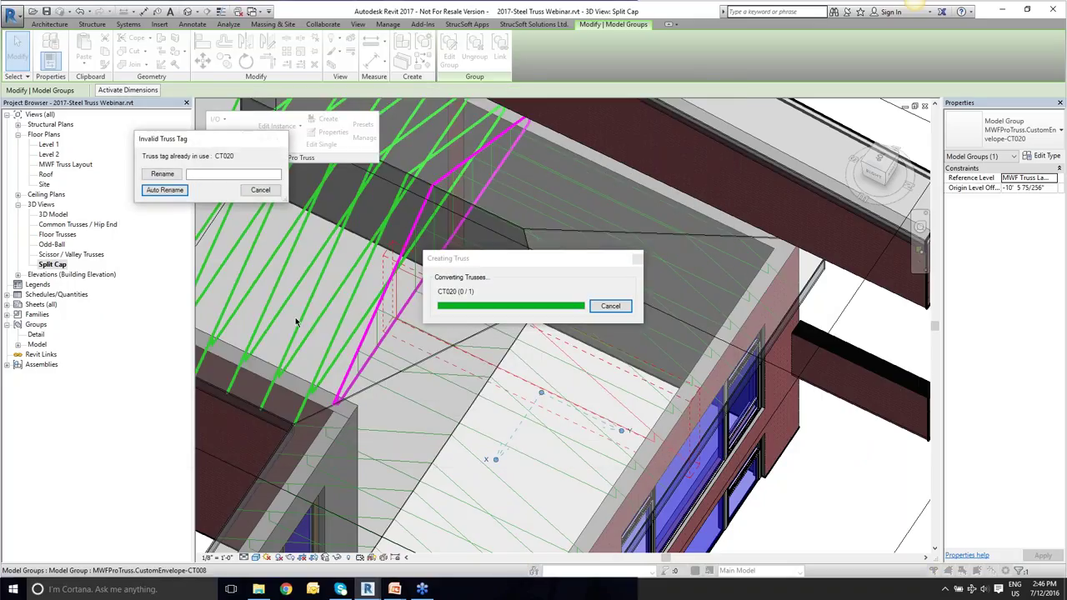
# Auto-rename the duplicate truss tag, dismiss the warning, and select the red truss group for instance editing.
pyautogui.click(170, 193)
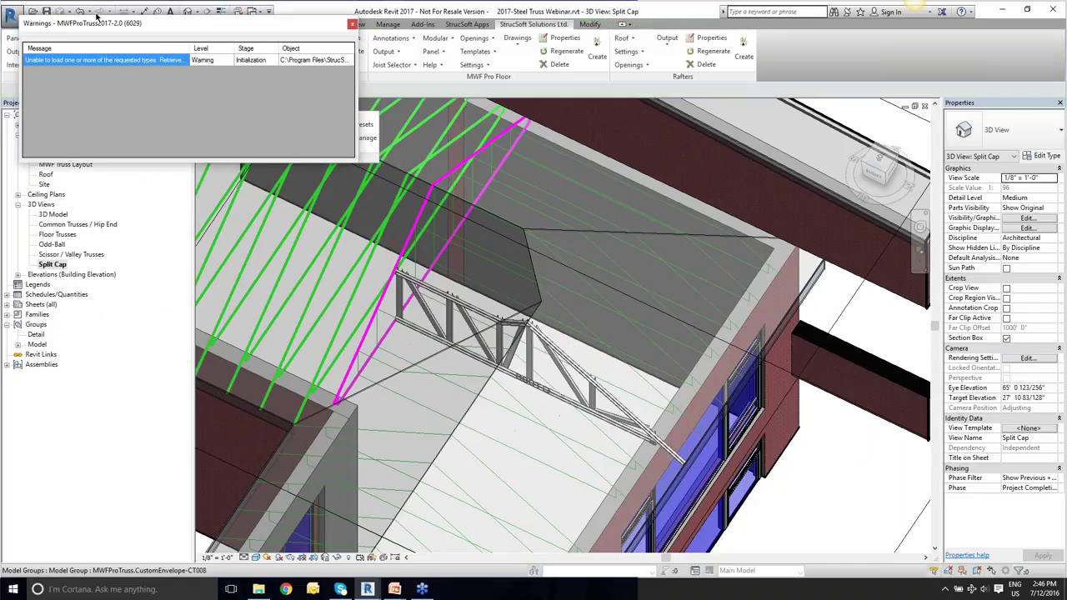
pyautogui.click(352, 23)
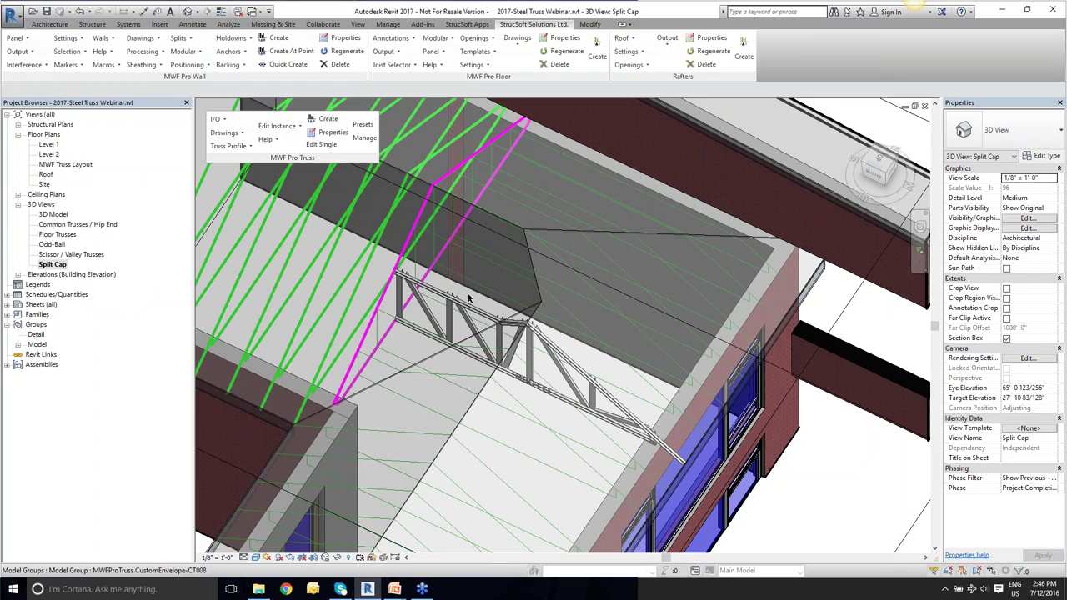
pyautogui.click(469, 311)
pyautogui.keyDown('shift'); pyautogui.moveTo(469, 311); pyautogui.dragTo(533, 346, button='middle'); pyautogui.keyUp('shift')
pyautogui.click(608, 363)
pyautogui.click(279, 126)
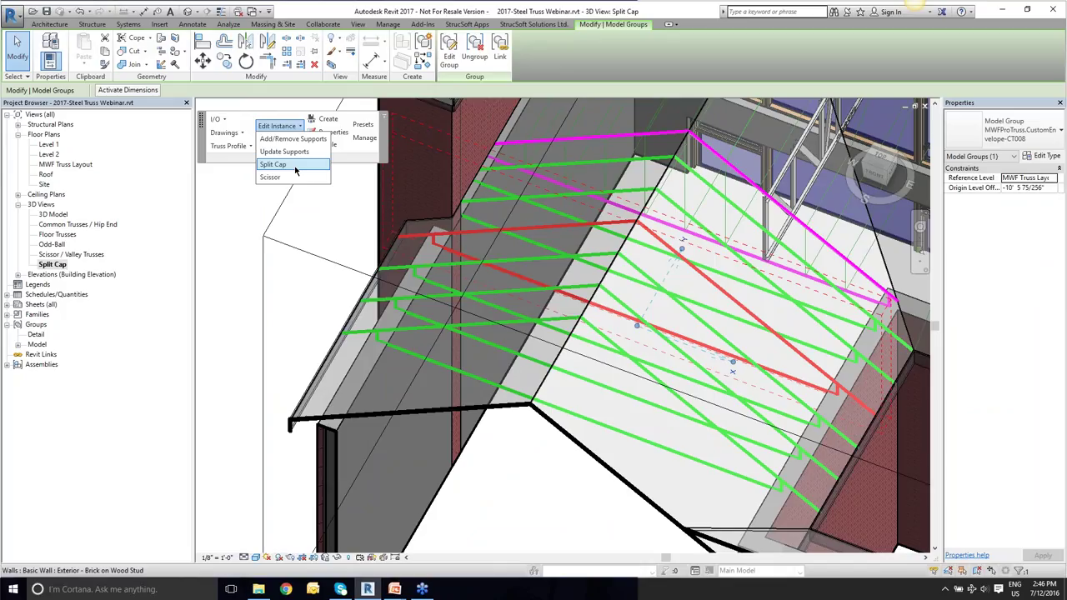
# Split the truss with a cap, using lower truss height 4 and a 1" gap.
pyautogui.click(294, 168)
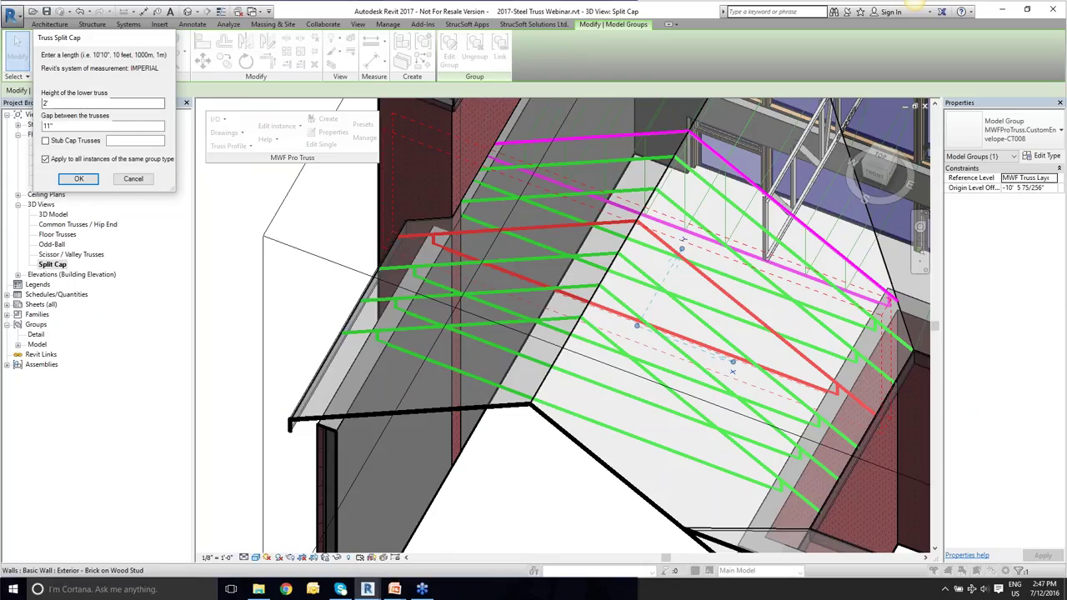
pyautogui.doubleClick(76, 104)
pyautogui.write('4')
pyautogui.press('Tab')
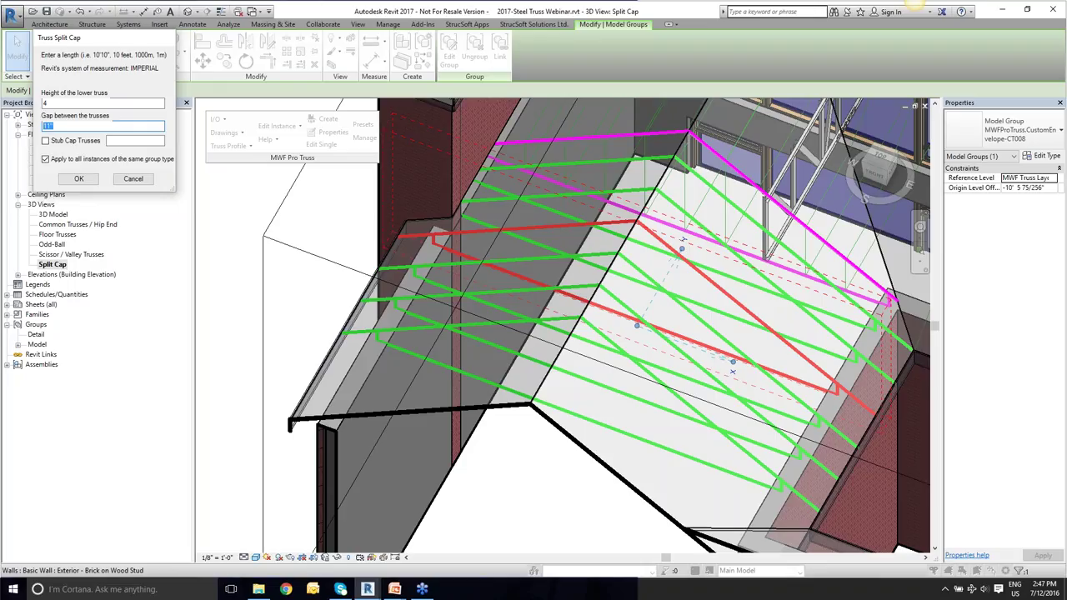
pyautogui.write('1')
pyautogui.click(115, 139)
pyautogui.click(73, 180)
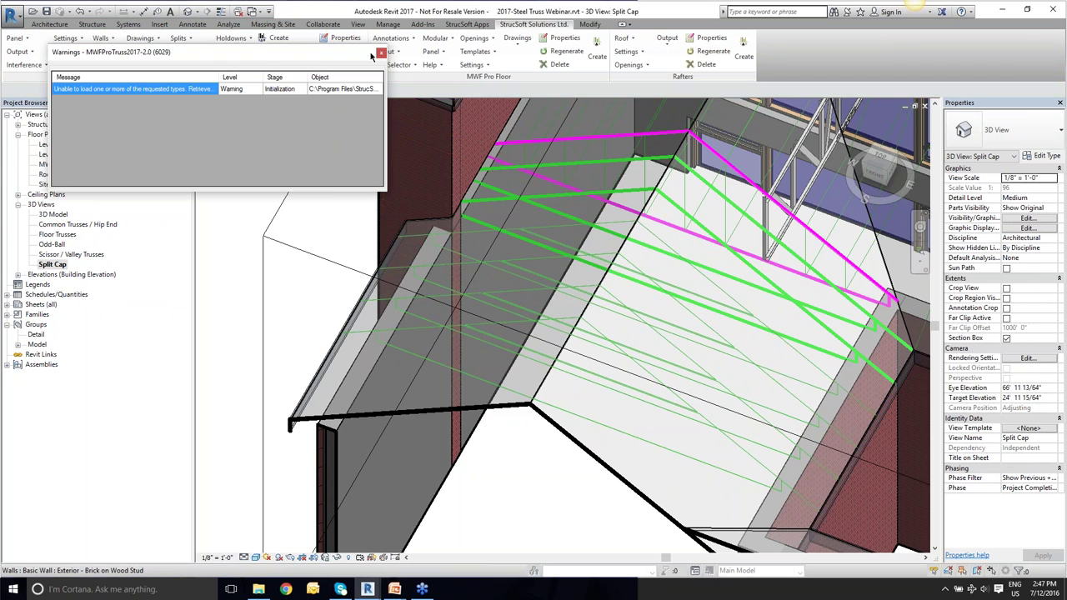
# Dismiss the warnings and select one of the split truss groups from the gable side.
pyautogui.click(381, 53)
pyautogui.keyDown('shift'); pyautogui.moveTo(462, 191); pyautogui.dragTo(584, 392, button='middle'); pyautogui.keyUp('shift')
pyautogui.click(533, 384)
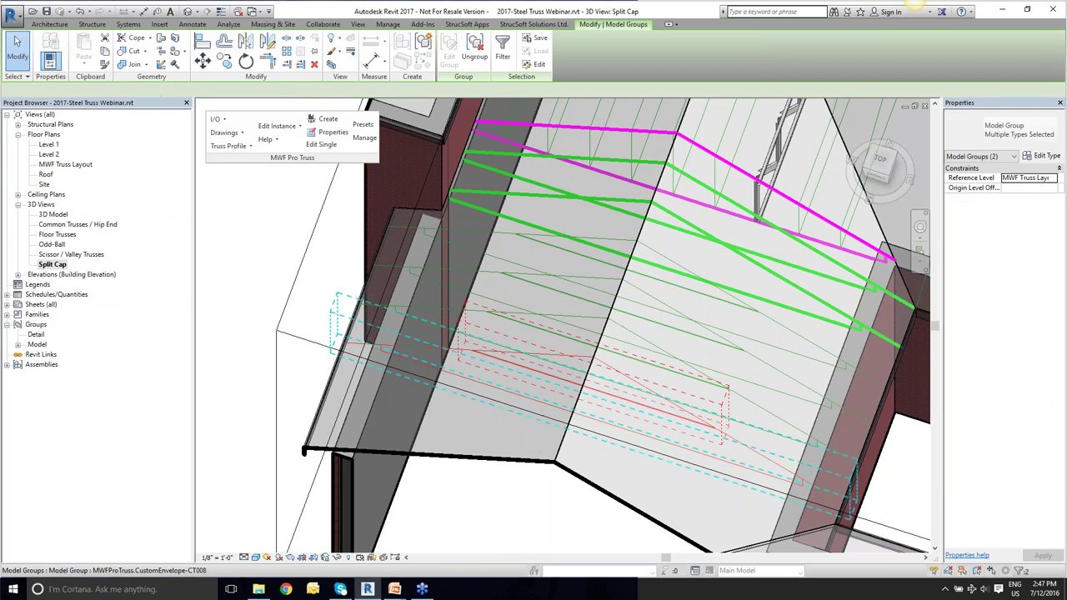
pyautogui.press('h')
pyautogui.press('i')
pyautogui.click(624, 397)
pyautogui.keyDown('shift'); pyautogui.moveTo(625, 398); pyautogui.dragTo(667, 260, button='middle'); pyautogui.keyUp('shift')
pyautogui.click(648, 364)
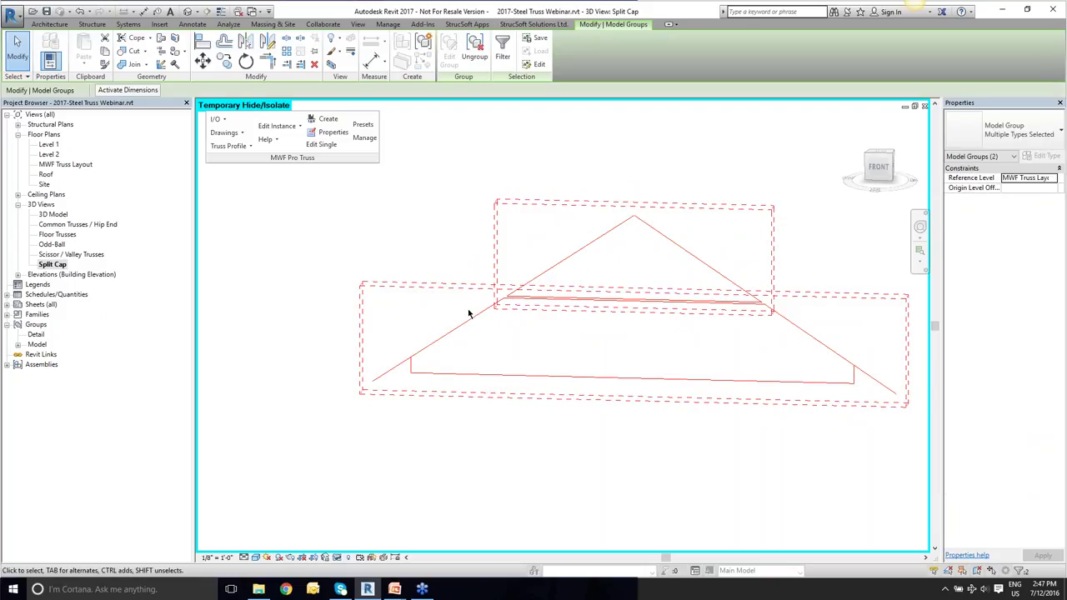
pyautogui.click(703, 440)
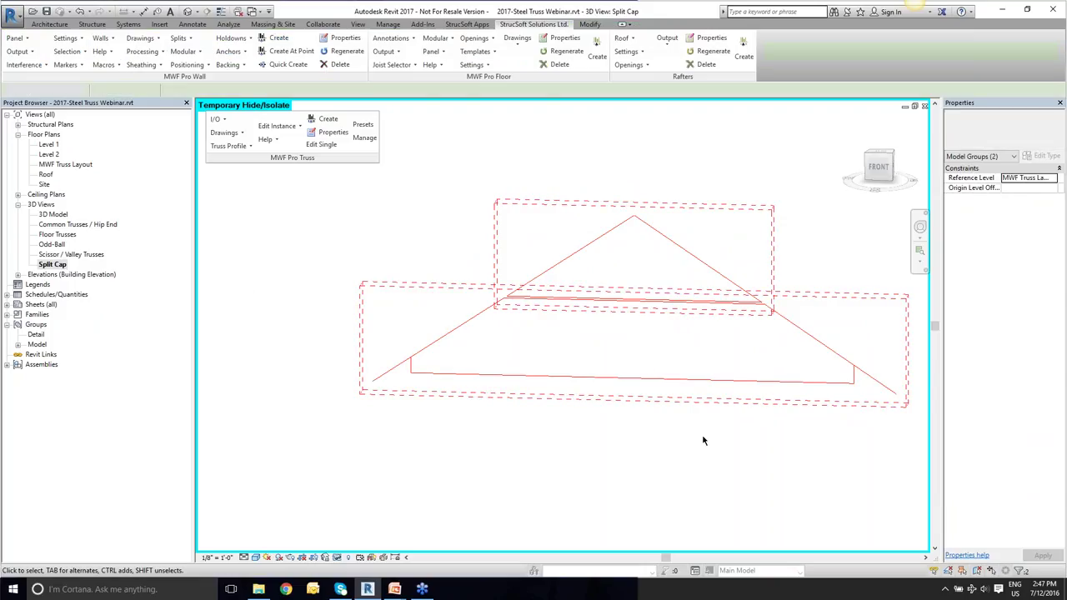
pyautogui.click(738, 289)
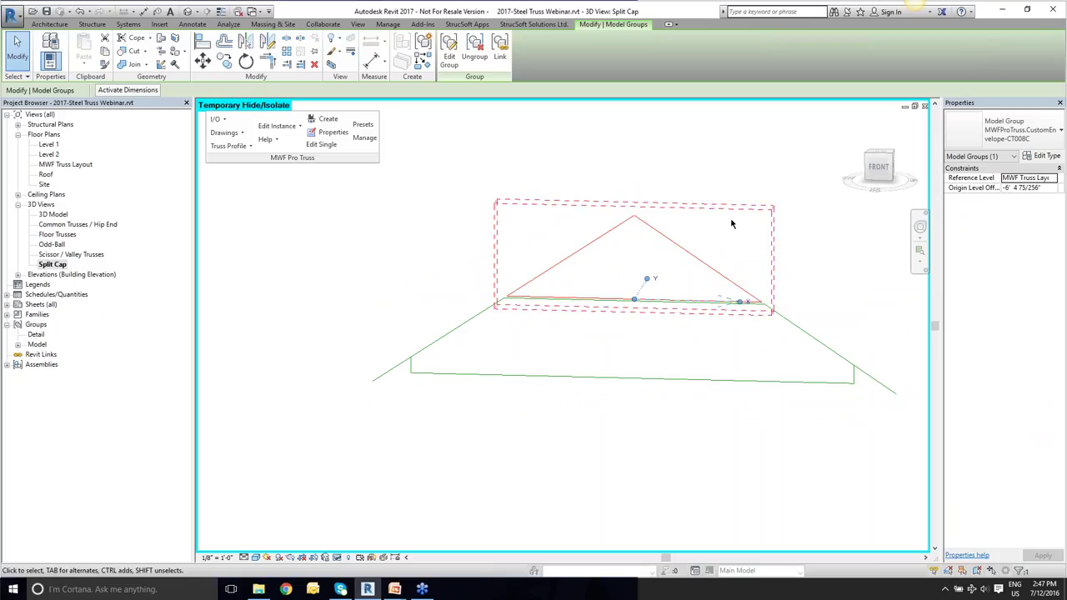
pyautogui.click(706, 156)
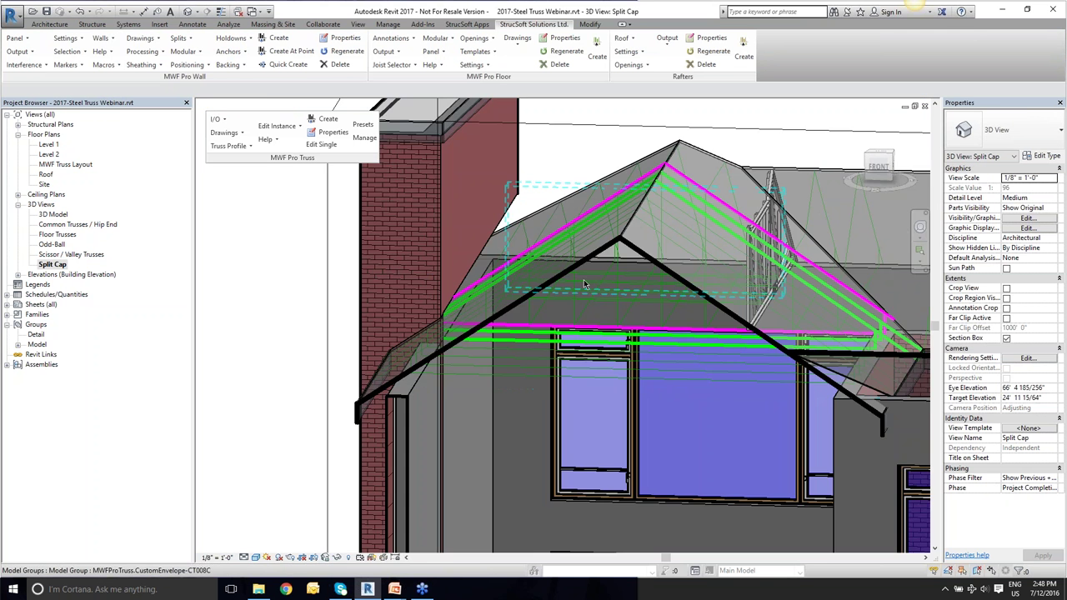
pyautogui.keyDown('shift'); pyautogui.moveTo(500, 300); pyautogui.dragTo(454, 467, button='middle'); pyautogui.keyUp('shift')
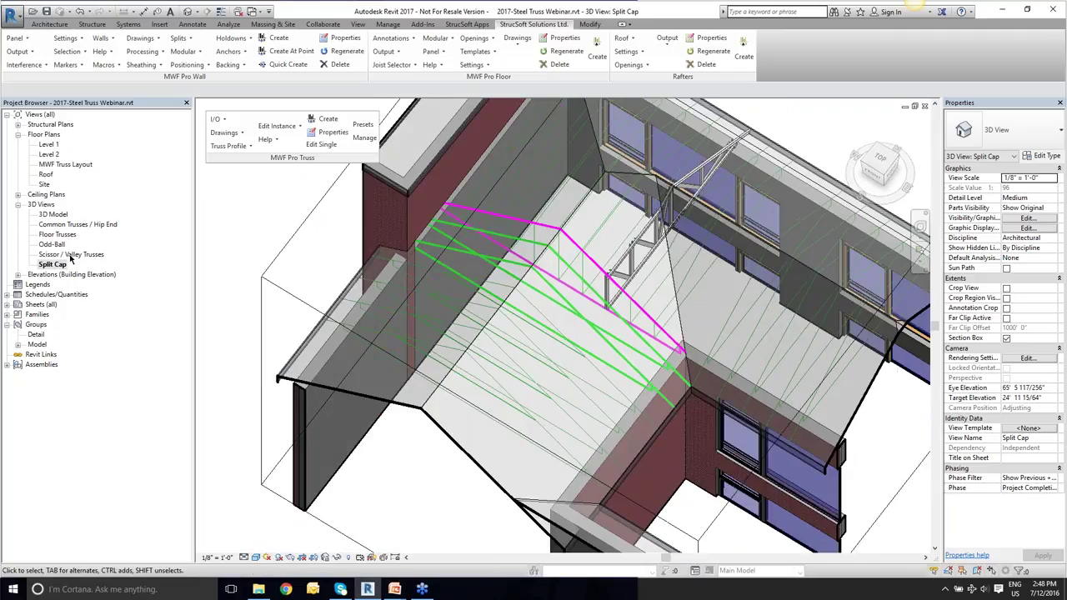
# Open the Odd-Ball 3D view and look at the roof and walls straight from the LEFT side.
pyautogui.doubleClick(50, 244)
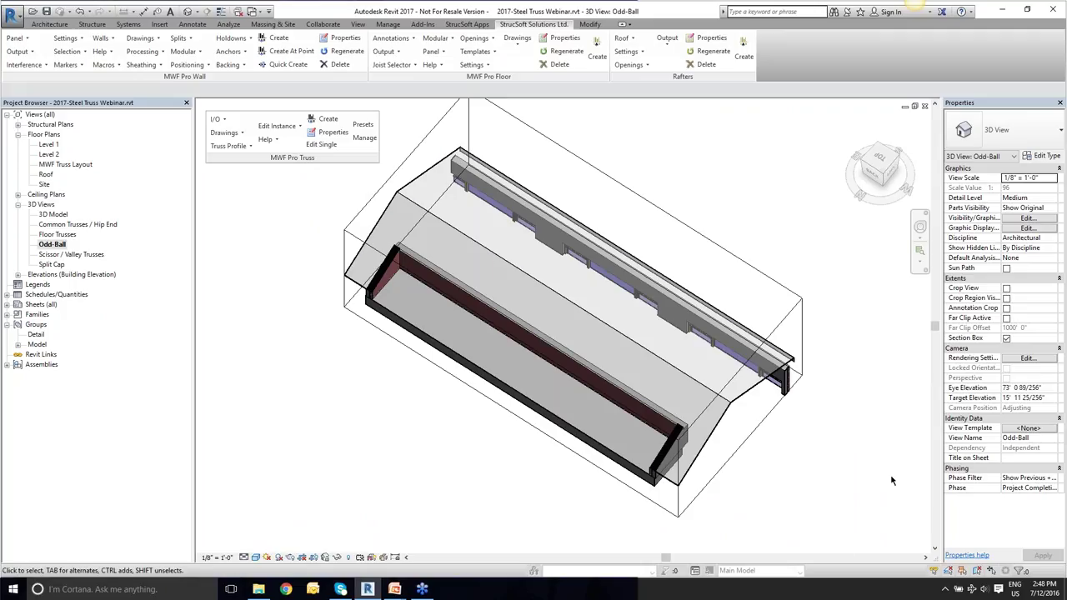
pyautogui.keyDown('shift'); pyautogui.moveTo(817, 403); pyautogui.dragTo(601, 308, button='middle'); pyautogui.keyUp('shift')
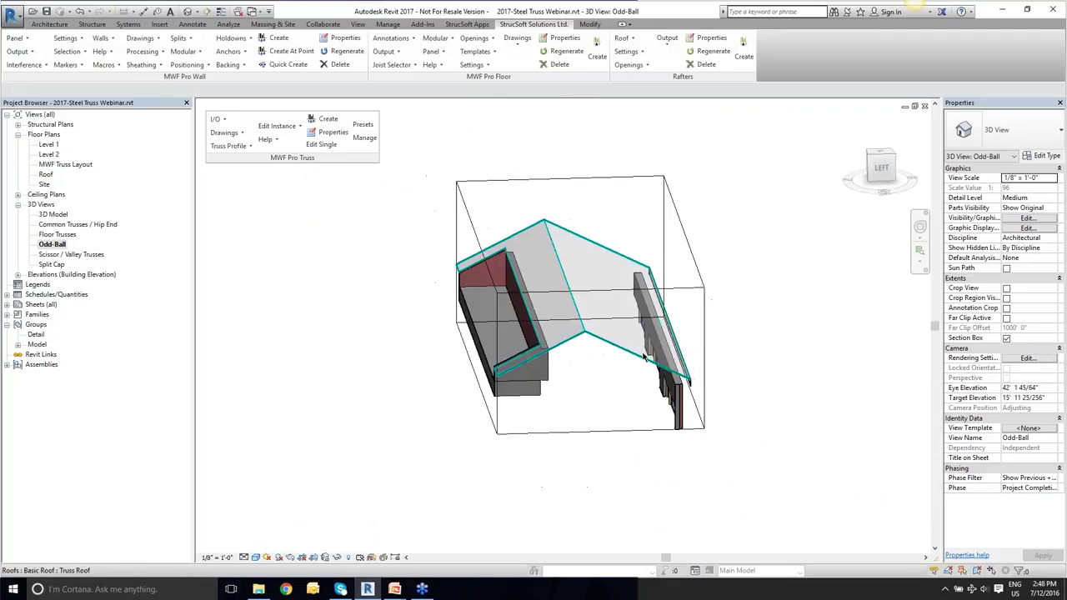
pyautogui.click(566, 308)
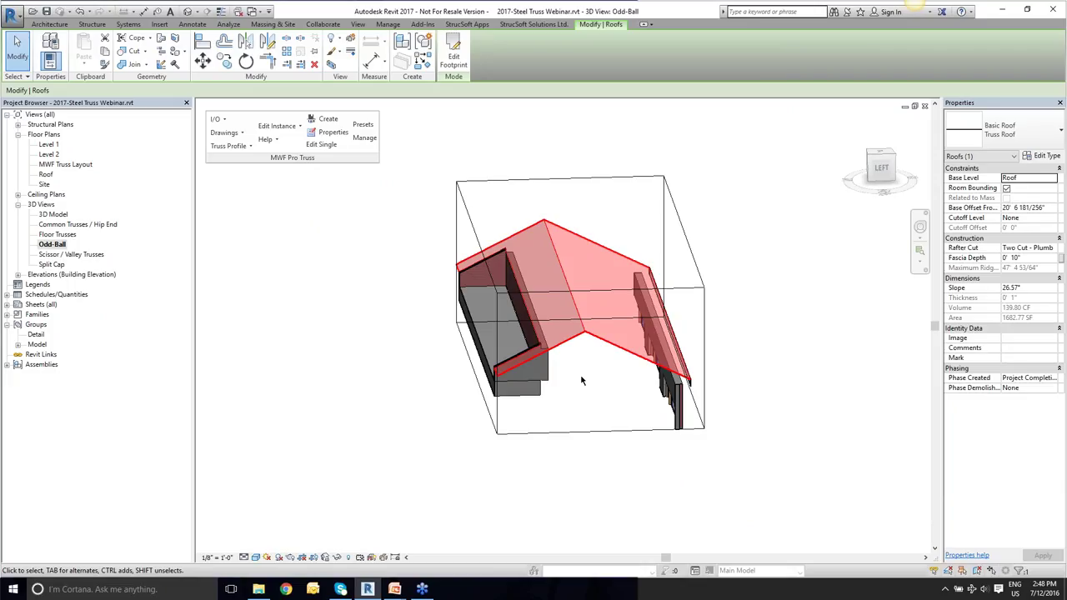
pyautogui.moveTo(803, 393)
pyautogui.keyDown('shift'); pyautogui.mouseDown(button='middle')
pyautogui.moveTo(755, 353)
pyautogui.moveTo(732, 378)
pyautogui.moveTo(792, 388)
pyautogui.moveTo(783, 391)
pyautogui.mouseUp(button='middle'); pyautogui.keyUp('shift')
pyautogui.click(880, 165)
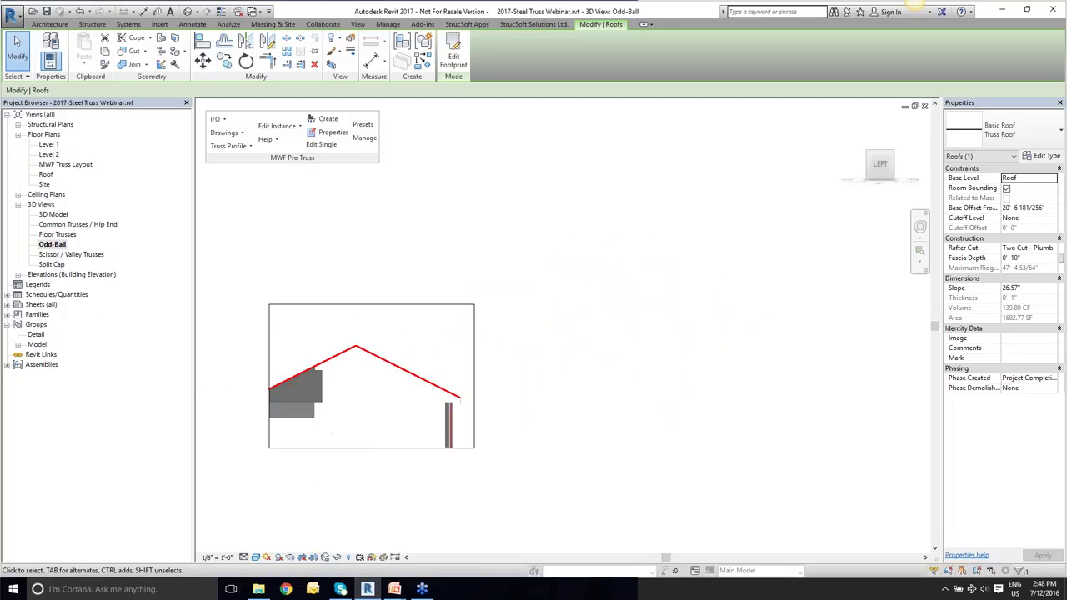
pyautogui.click(558, 352)
pyautogui.scroll(2, 557, 347)
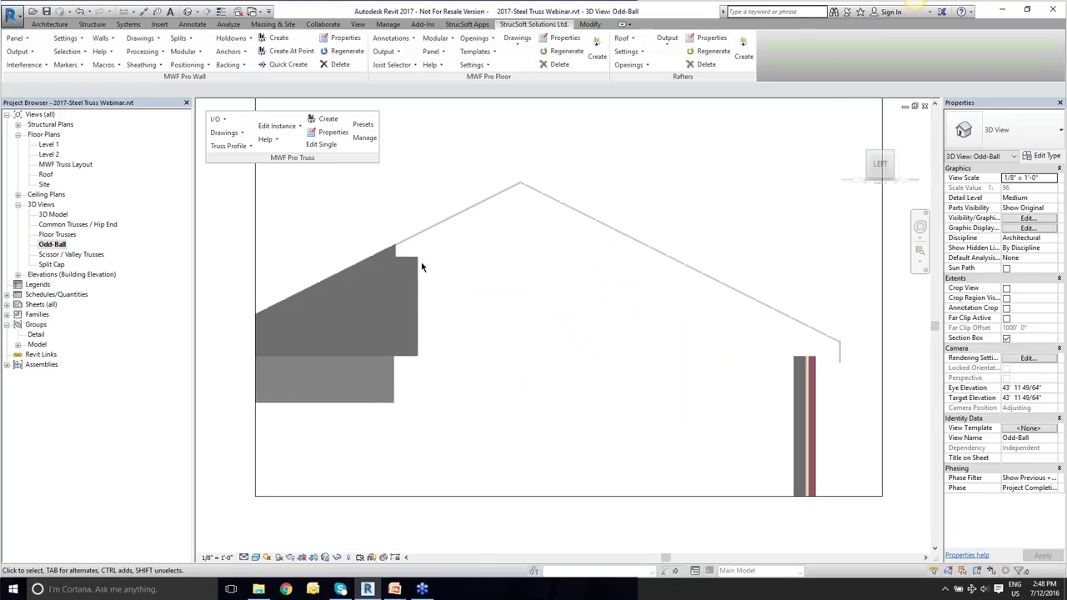
pyautogui.scroll(3, 455, 303)
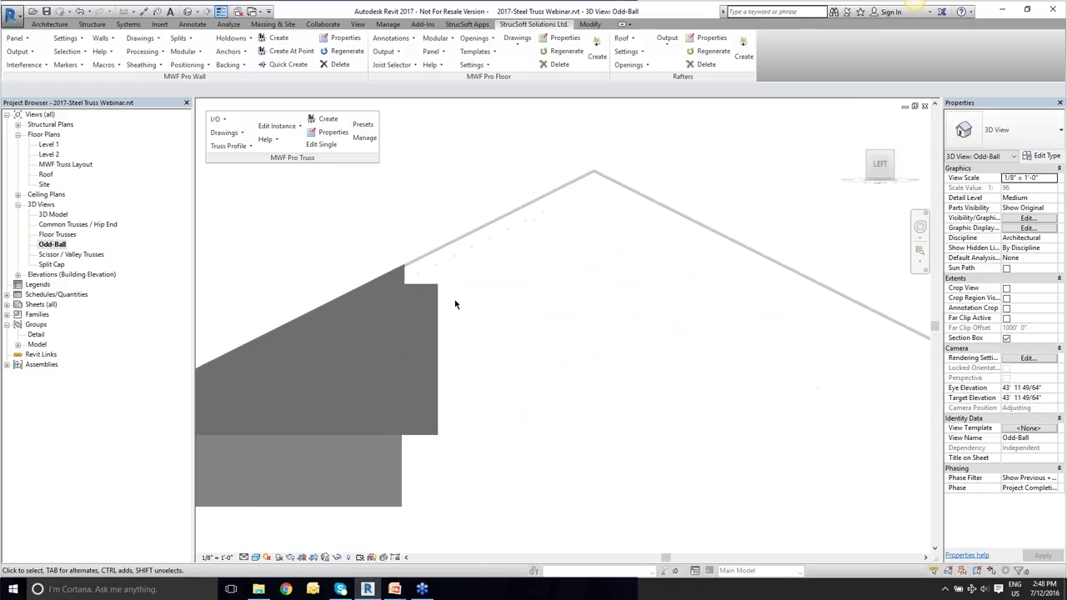
pyautogui.scroll(-3, 455, 302)
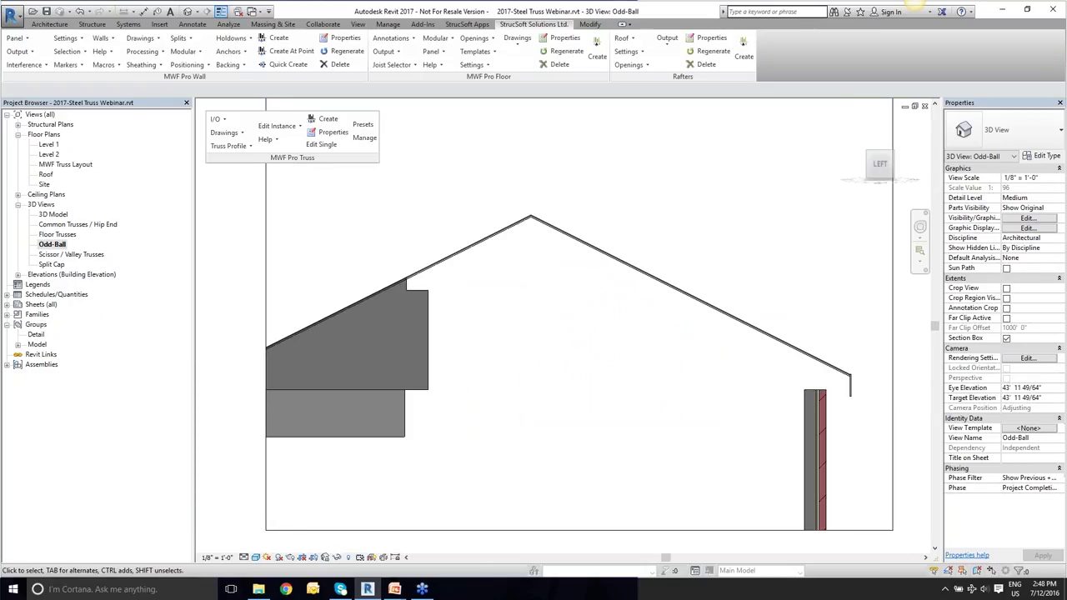
pyautogui.click(50, 24)
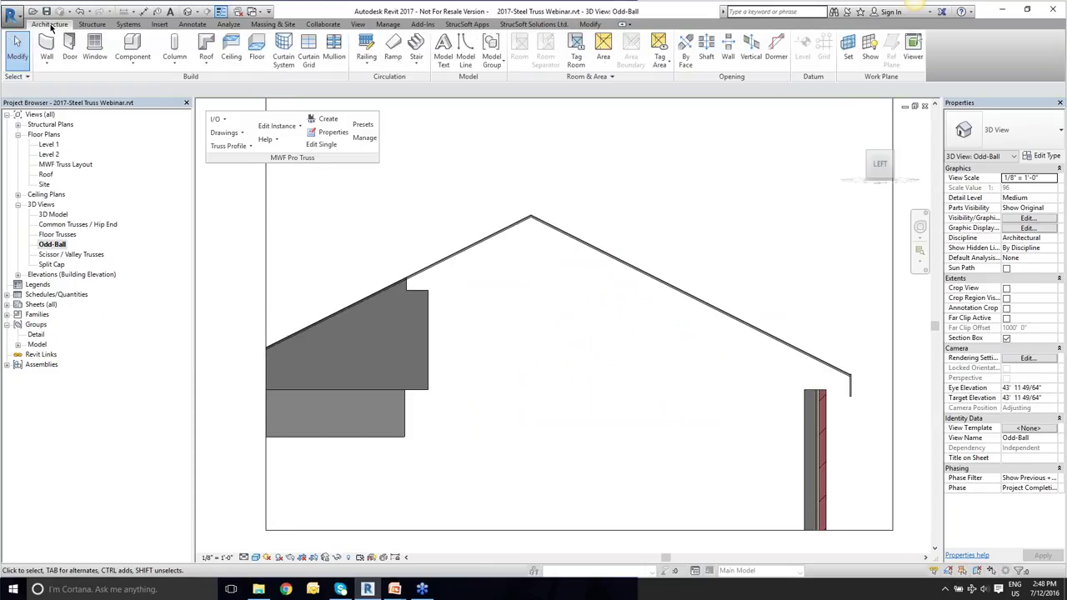
# Draw model lines on grid W from the wall notch to the bottom corner, wall top and up toward the roof.
pyautogui.click(465, 53)
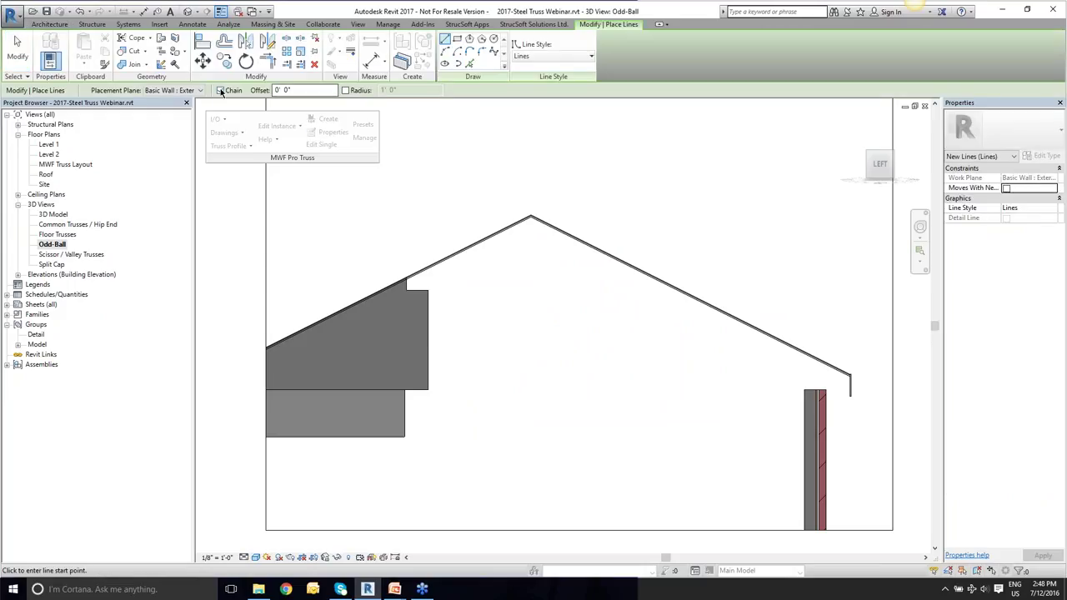
pyautogui.click(194, 92)
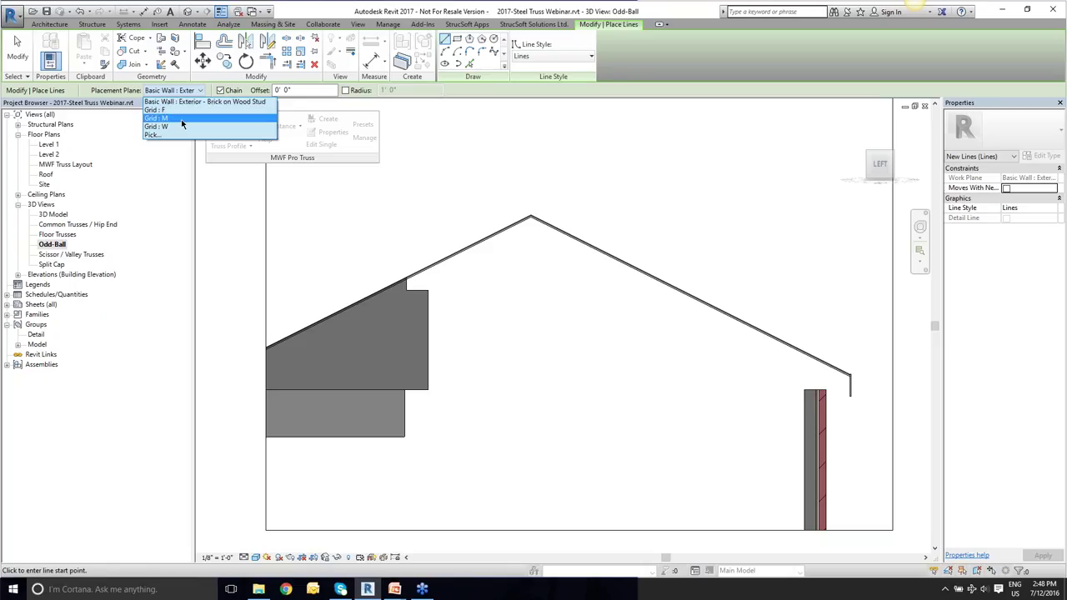
pyautogui.click(210, 126)
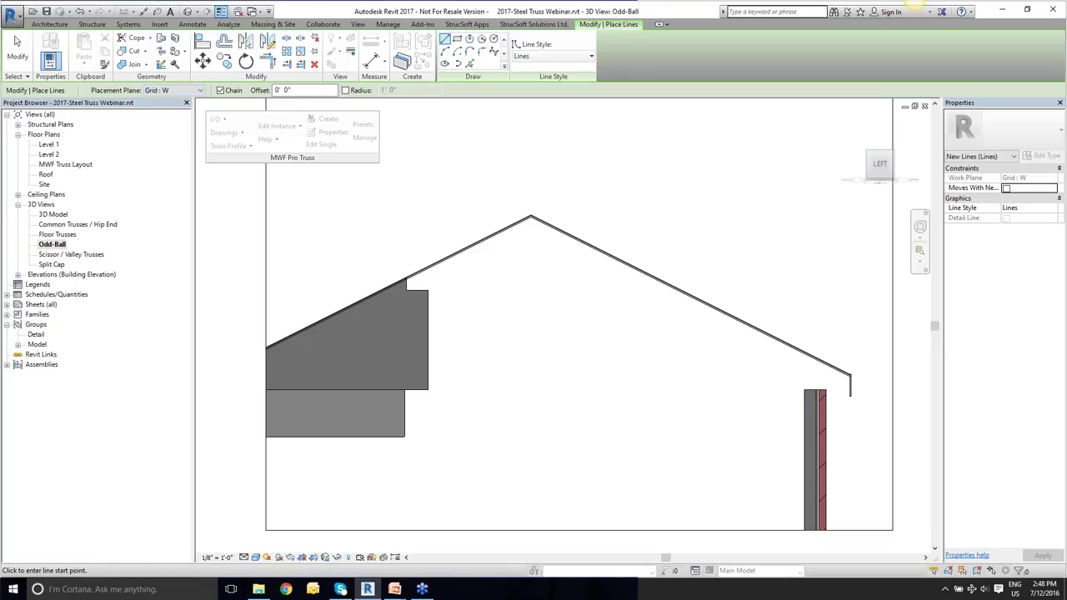
pyautogui.scroll(2, 445, 281)
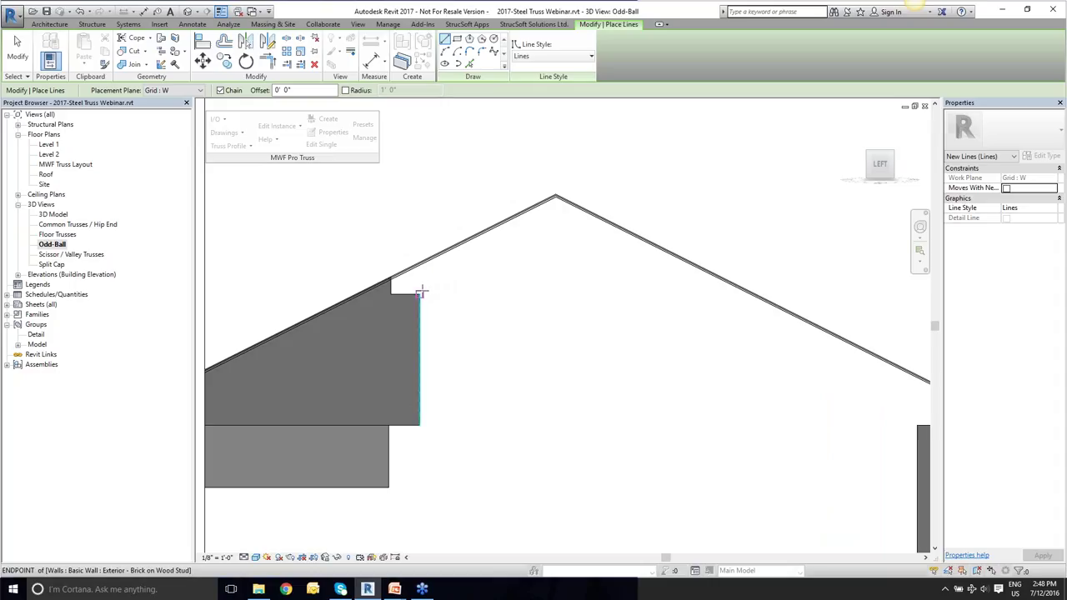
pyautogui.click(419, 293)
pyautogui.click(421, 425)
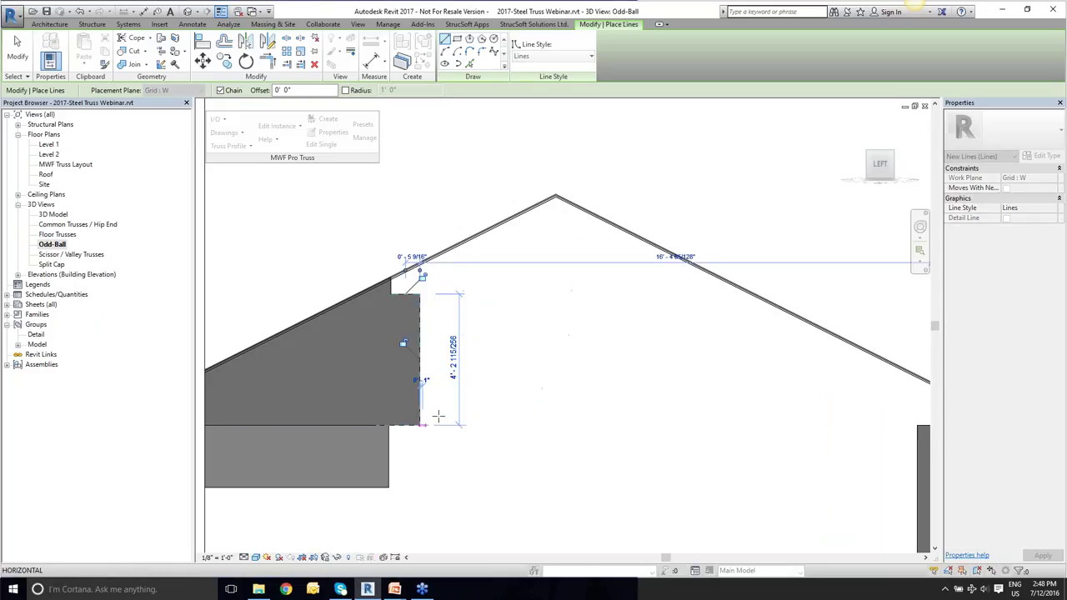
pyautogui.scroll(3, 845, 412)
pyautogui.scroll(4, 481, 340)
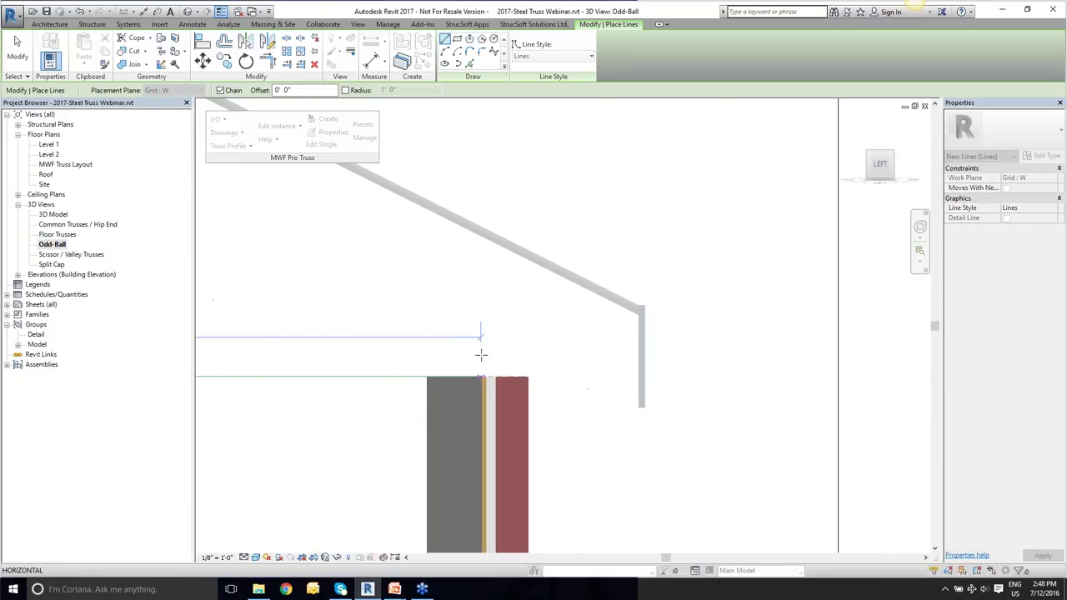
pyautogui.click(481, 375)
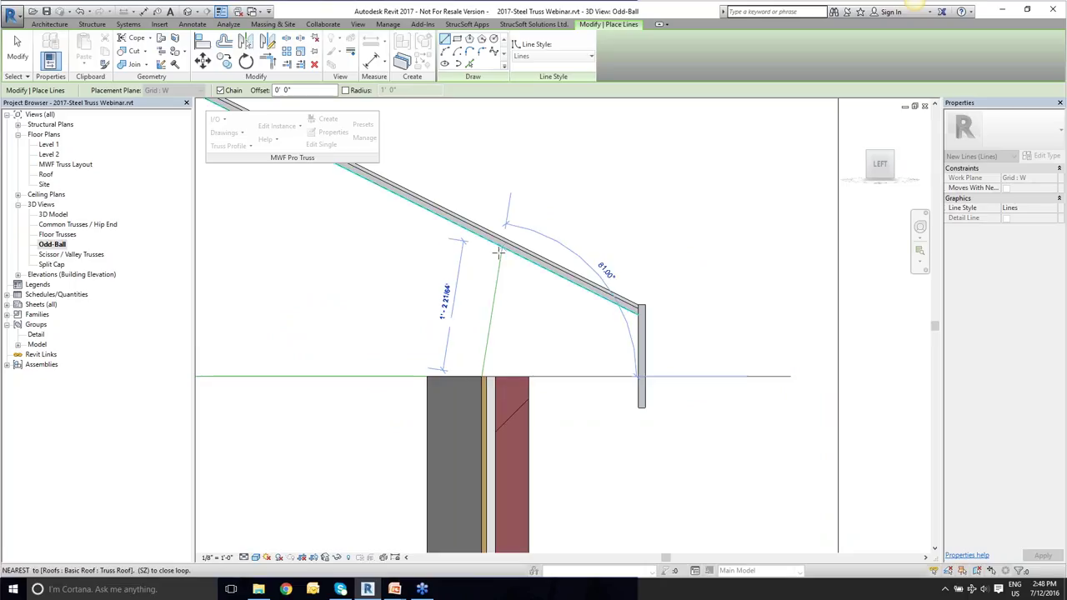
pyautogui.click(496, 249)
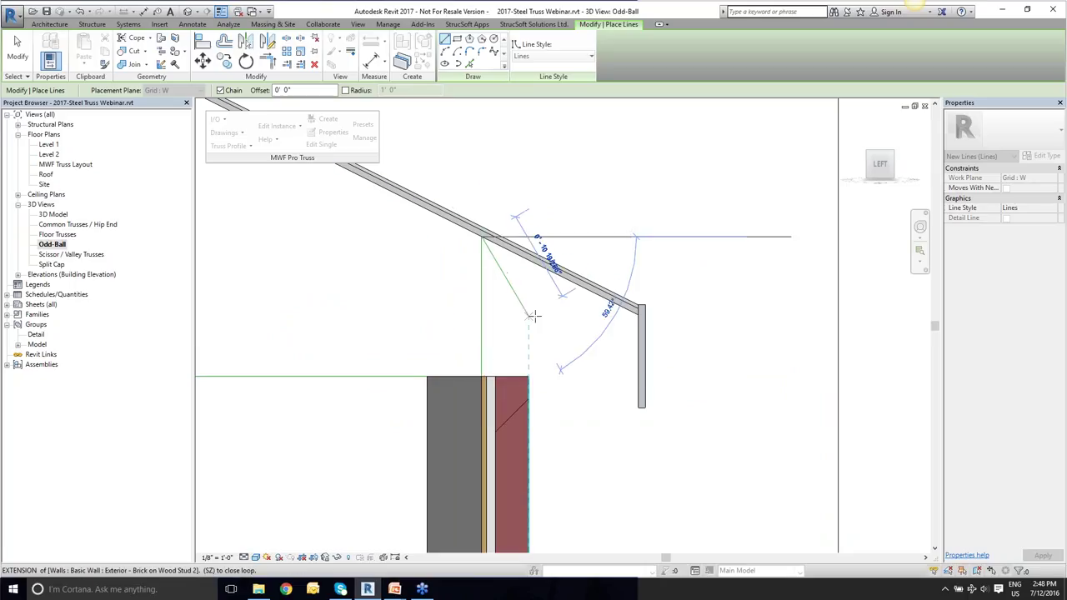
pyautogui.press('Escape')
# Add lines from the post top to the roof peak and from the wall top to the roof underside.
pyautogui.click(631, 315)
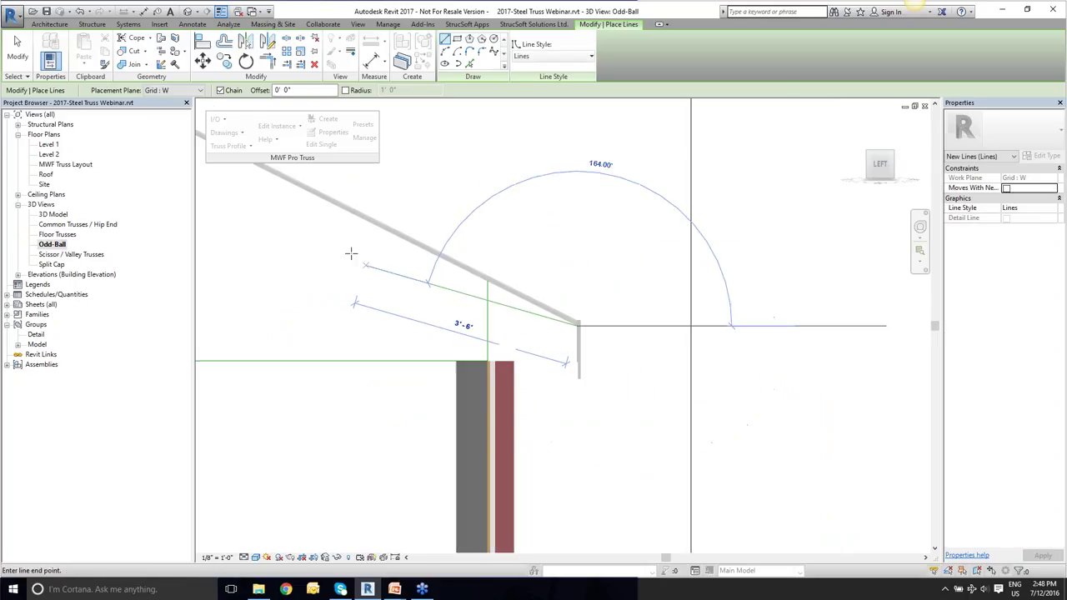
pyautogui.moveTo(353, 250); pyautogui.dragTo(516, 295, button='middle')
pyautogui.click(517, 296)
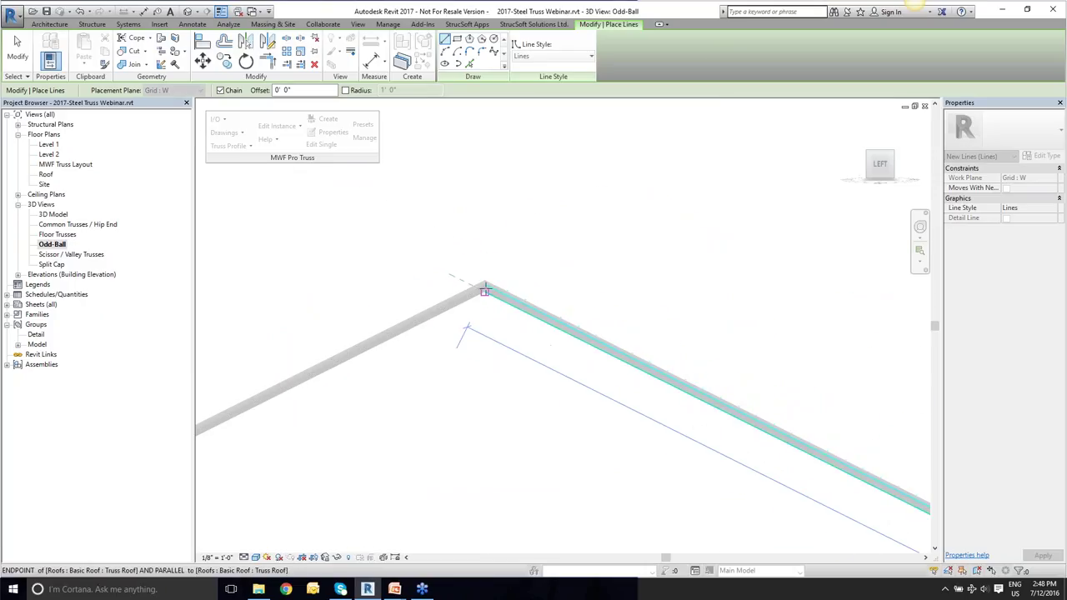
pyautogui.scroll(3, 436, 332)
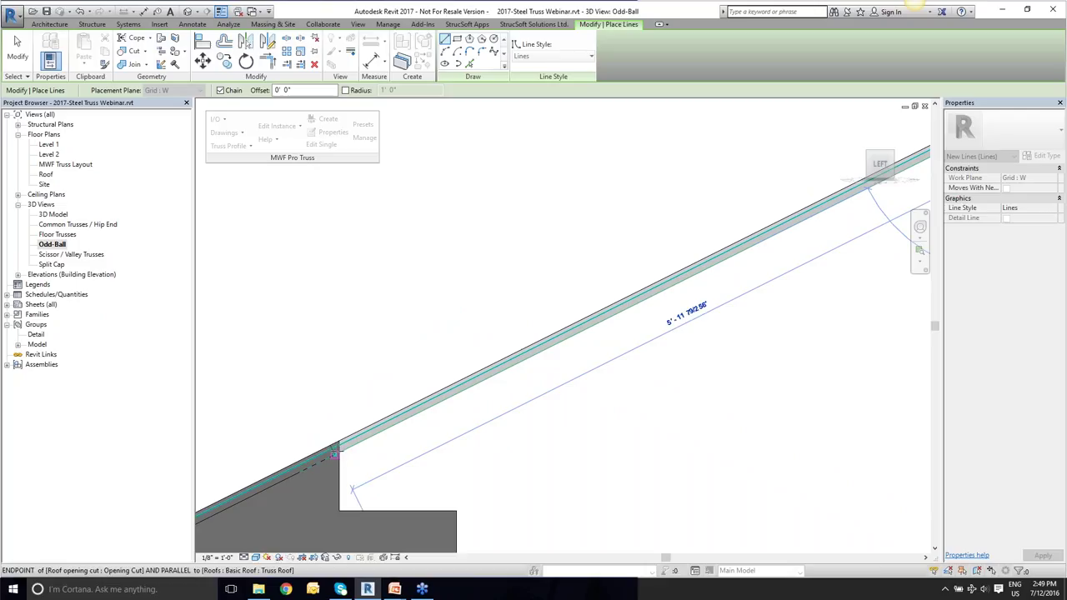
pyautogui.keyDown('shift'); pyautogui.moveTo(337, 452); pyautogui.dragTo(578, 440, button='middle'); pyautogui.keyUp('shift')
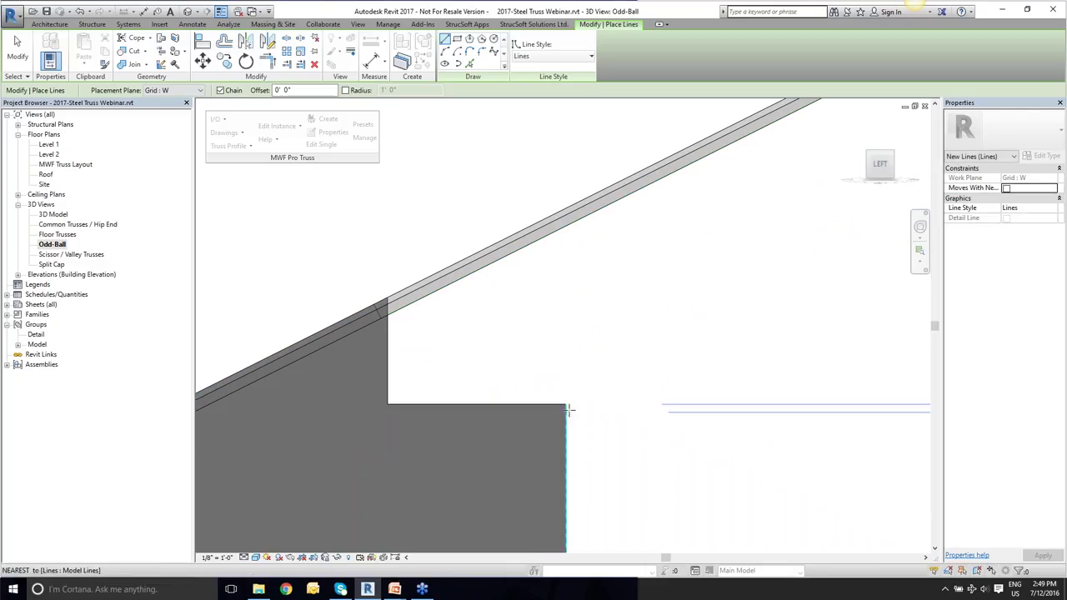
pyautogui.click(477, 404)
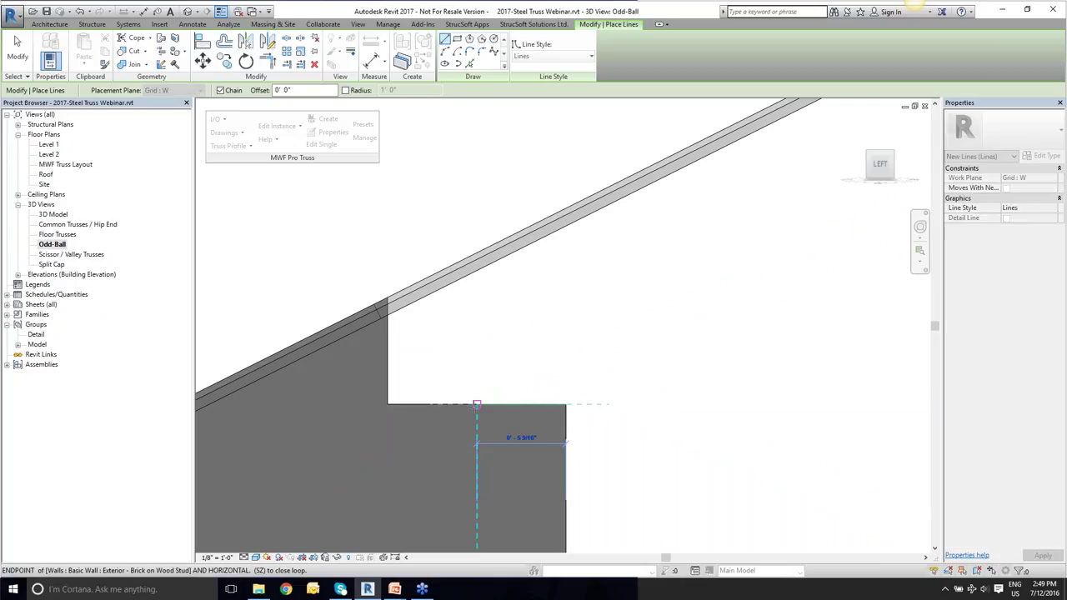
pyautogui.click(477, 270)
pyautogui.press('Escape')
pyautogui.press('Escape')
# Temporarily hide the roof and three walls, then select the roof outline line chain.
pyautogui.click(475, 268)
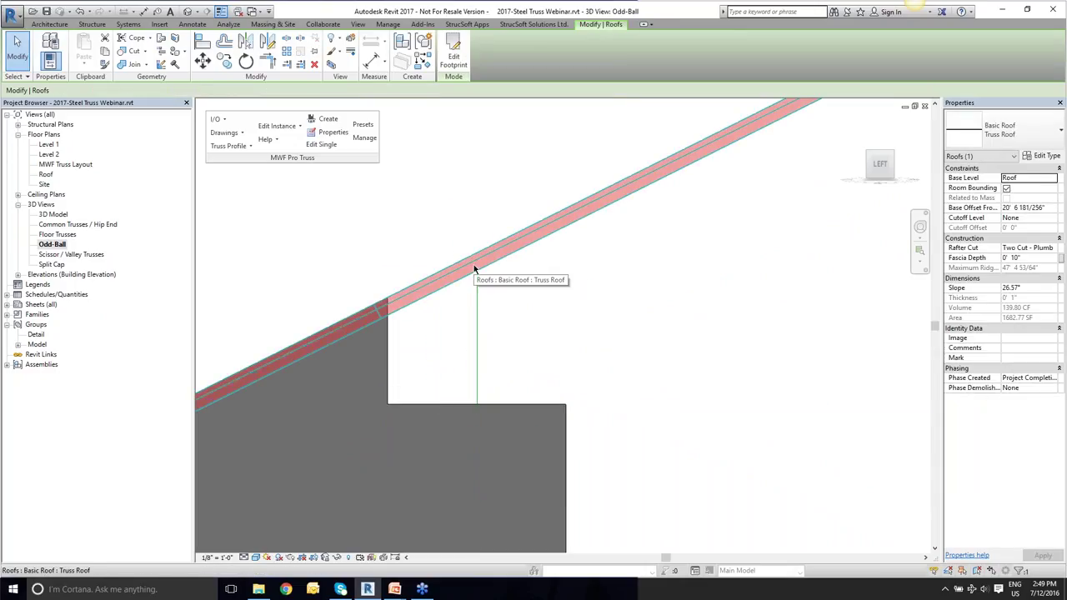
pyautogui.press('h')
pyautogui.press('h')
pyautogui.click(283, 348)
pyautogui.press('h')
pyautogui.press('h')
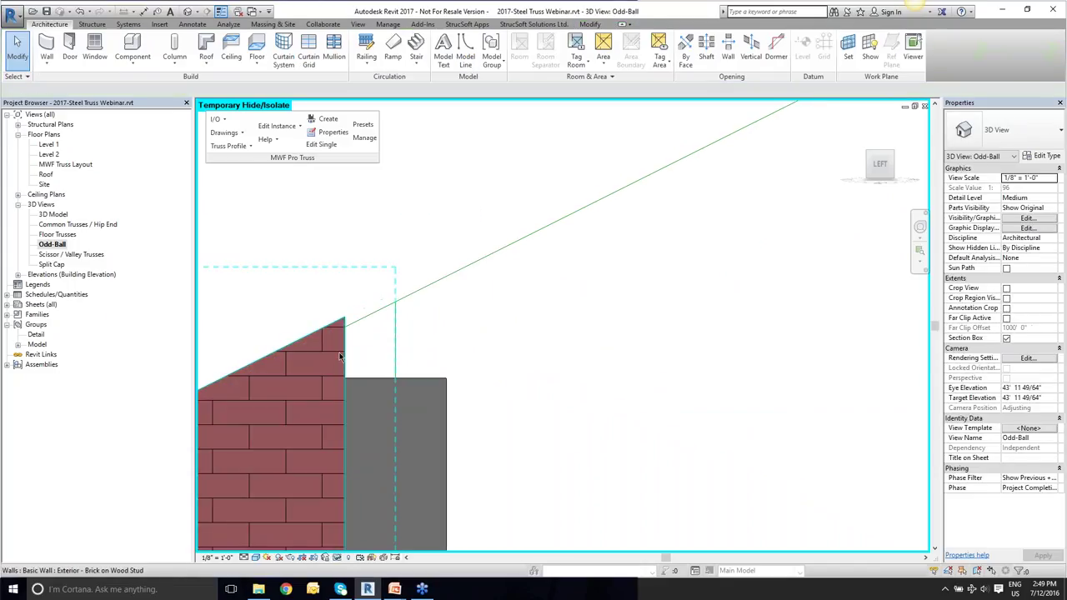
pyautogui.click(326, 361)
pyautogui.press('h')
pyautogui.press('h')
pyautogui.click(355, 380)
pyautogui.press('h')
pyautogui.press('h')
pyautogui.scroll(-4, 358, 359)
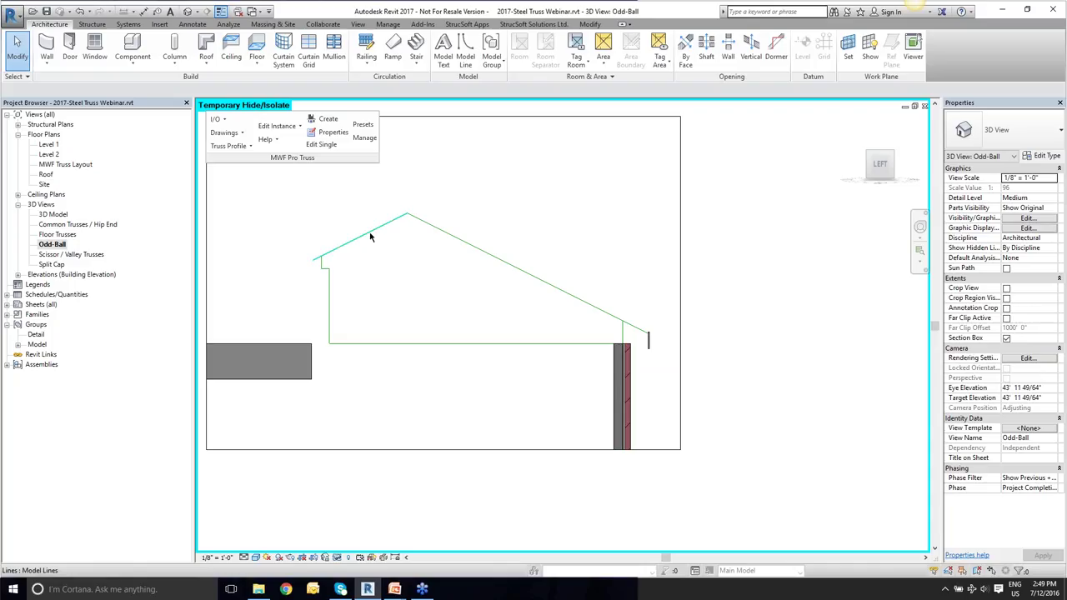
pyautogui.press('Tab')
pyautogui.press('Tab')
pyautogui.press('Tab')
pyautogui.click(371, 237)
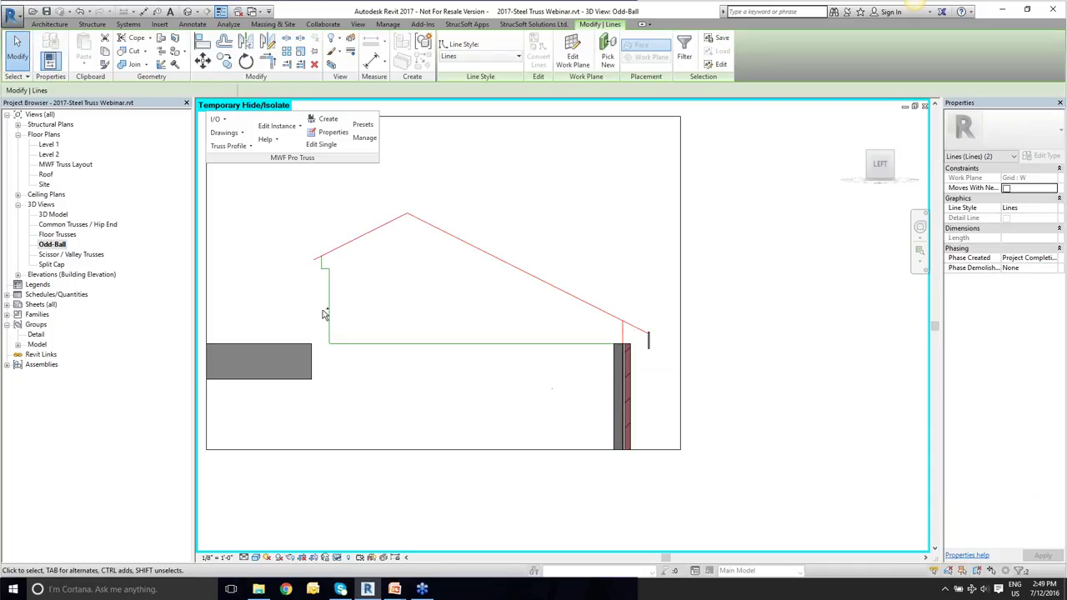
# Add the wall outline chain to the selection and group all the lines as 'CustomTruss'.
pyautogui.press('Tab')
pyautogui.keyDown('ctrl'); pyautogui.click(330, 333); pyautogui.keyUp('ctrl')
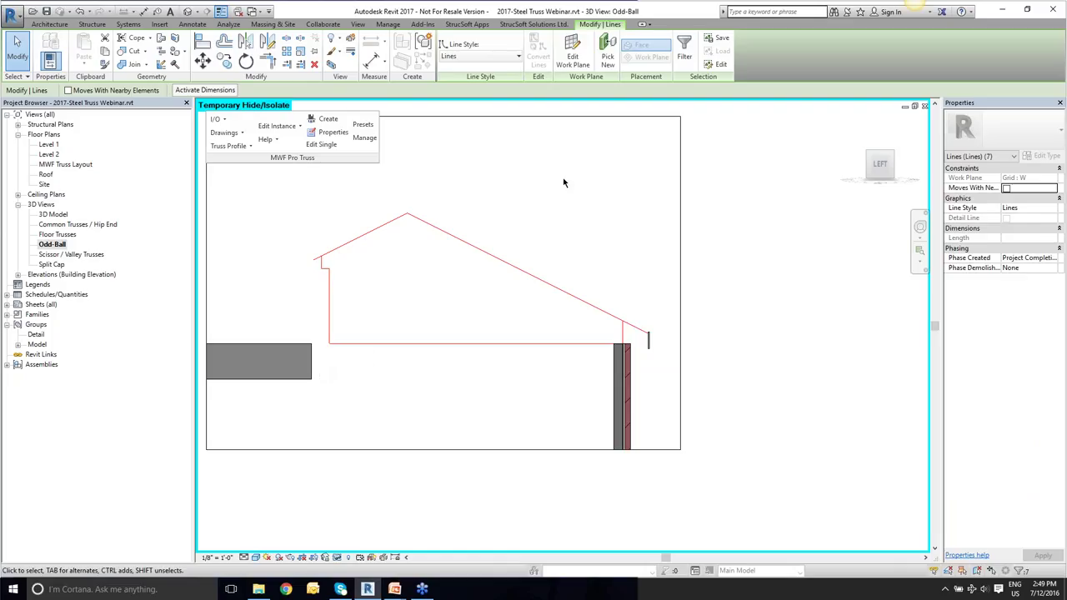
pyautogui.click(424, 43)
pyautogui.write('Cu')
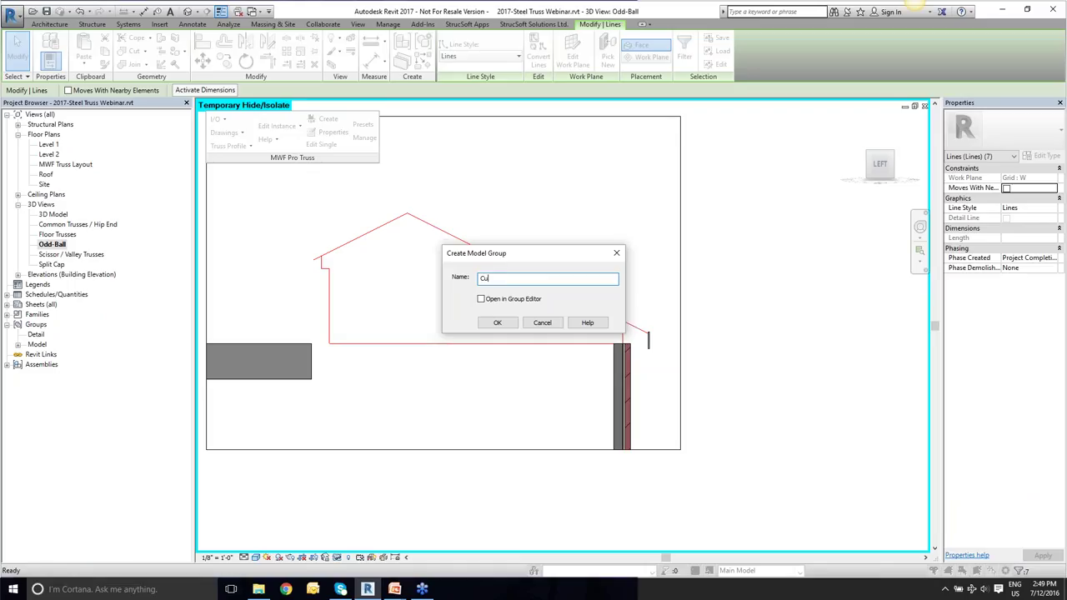
pyautogui.write('stomTruss')
pyautogui.press('Return')
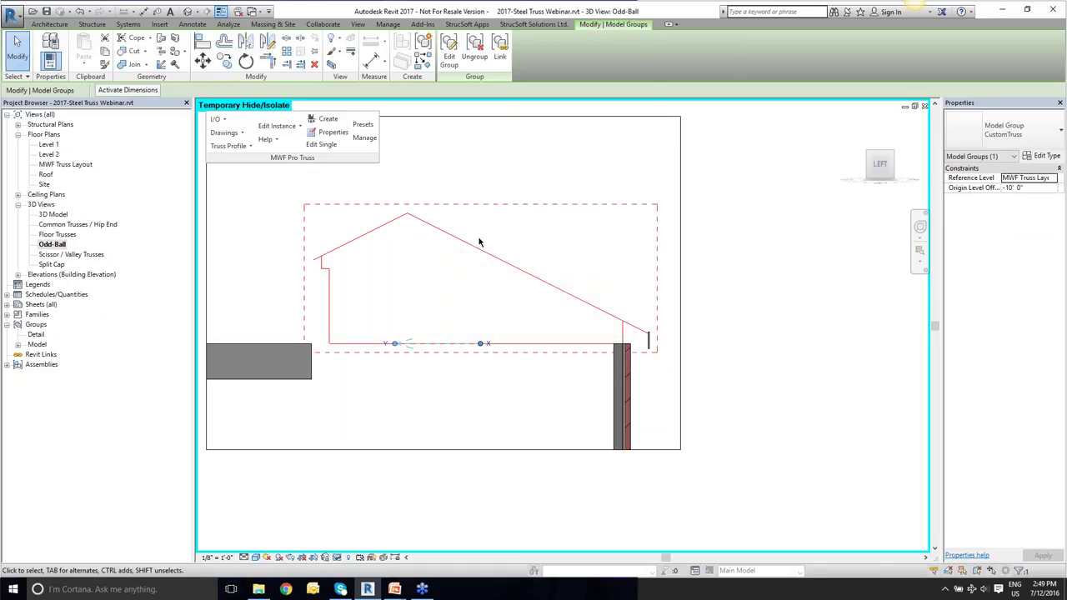
pyautogui.keyDown('shift'); pyautogui.moveTo(426, 200); pyautogui.dragTo(478, 365, button='middle'); pyautogui.keyUp('shift')
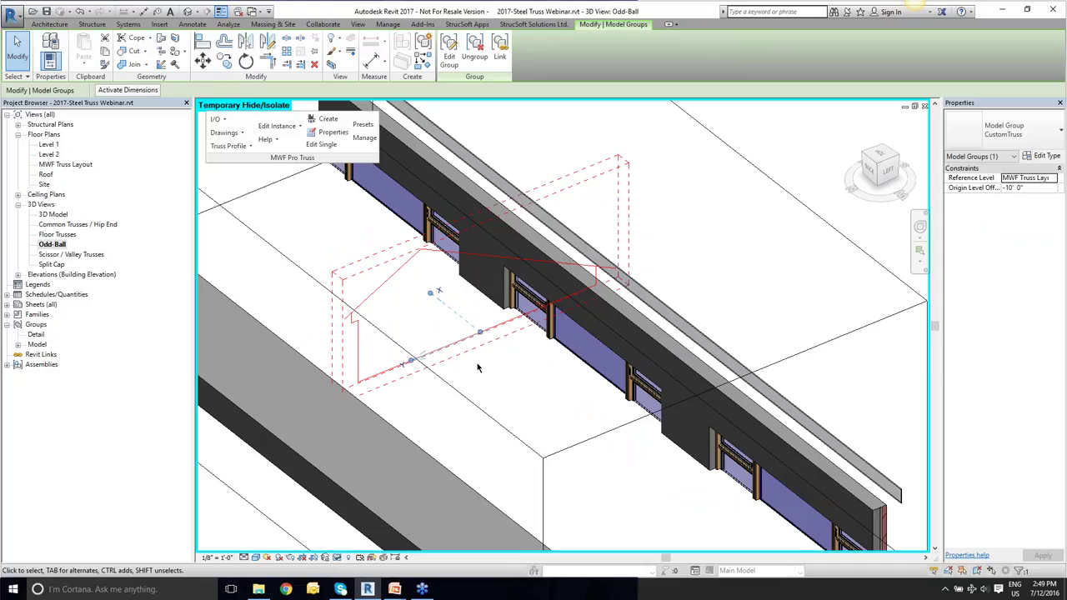
# Create a truss from the CustomTruss group with the B2B TRUSS preset and project name 'Project X'.
pyautogui.click(326, 122)
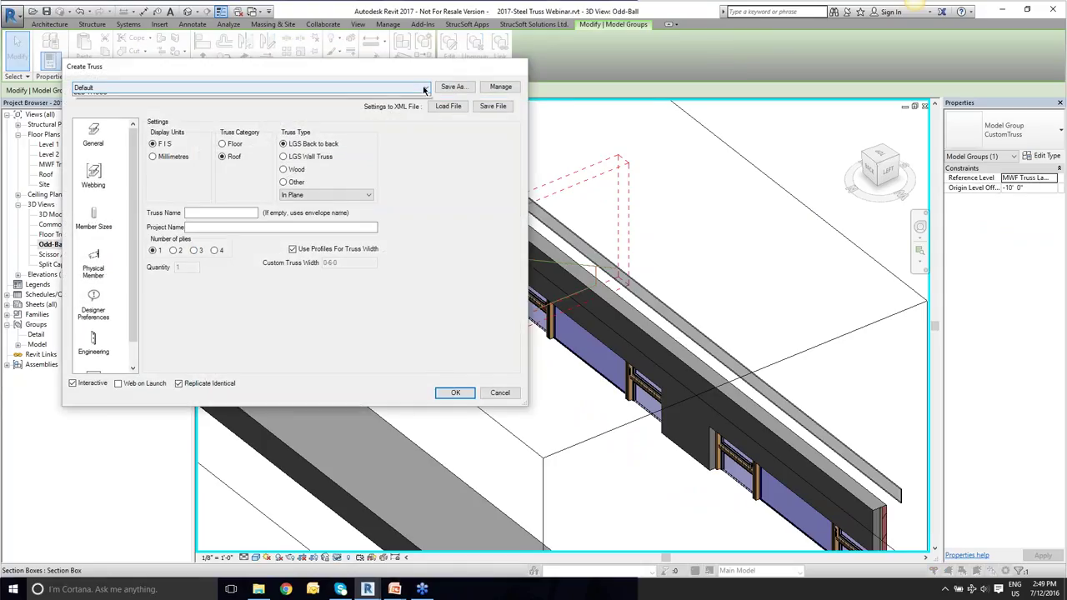
pyautogui.click(406, 88)
pyautogui.click(407, 110)
pyautogui.click(281, 227)
pyautogui.write('Project X')
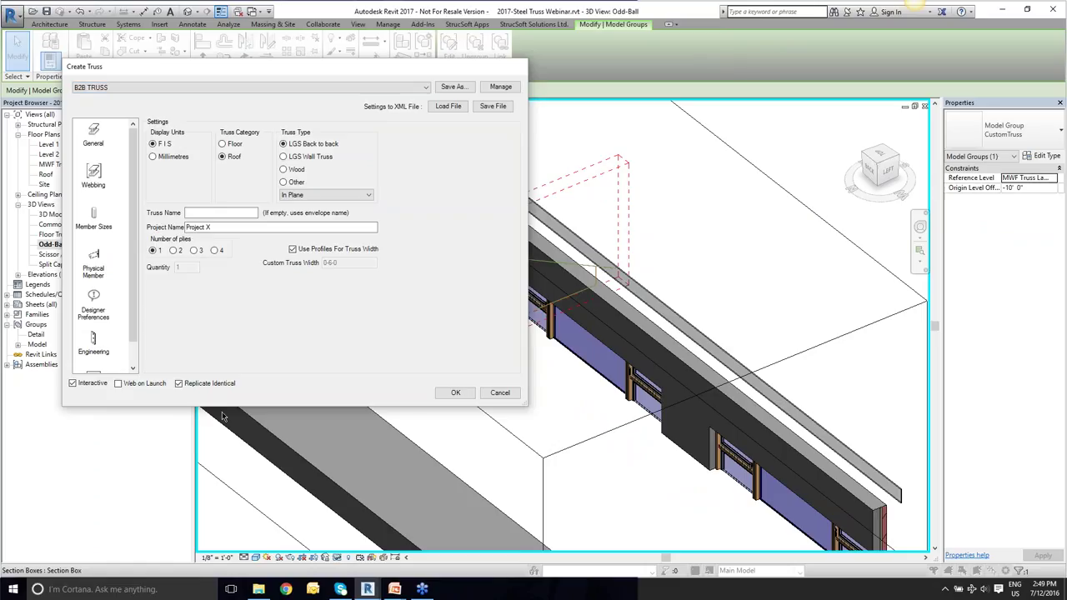
pyautogui.click(439, 392)
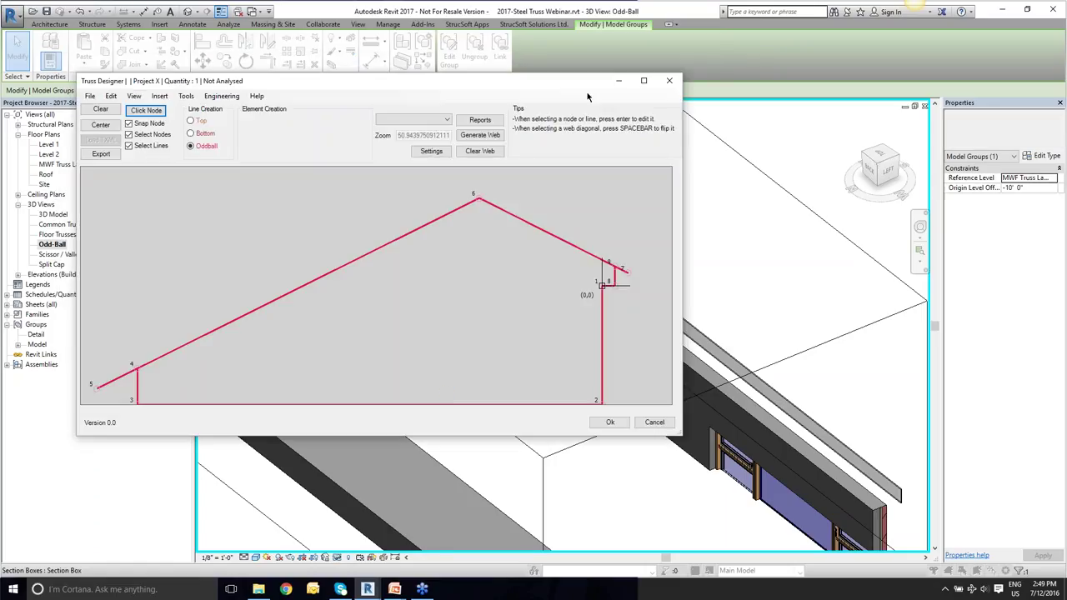
# Maximize and centre the truss drawing, then set the upper right chord line as a top track member.
pyautogui.click(643, 81)
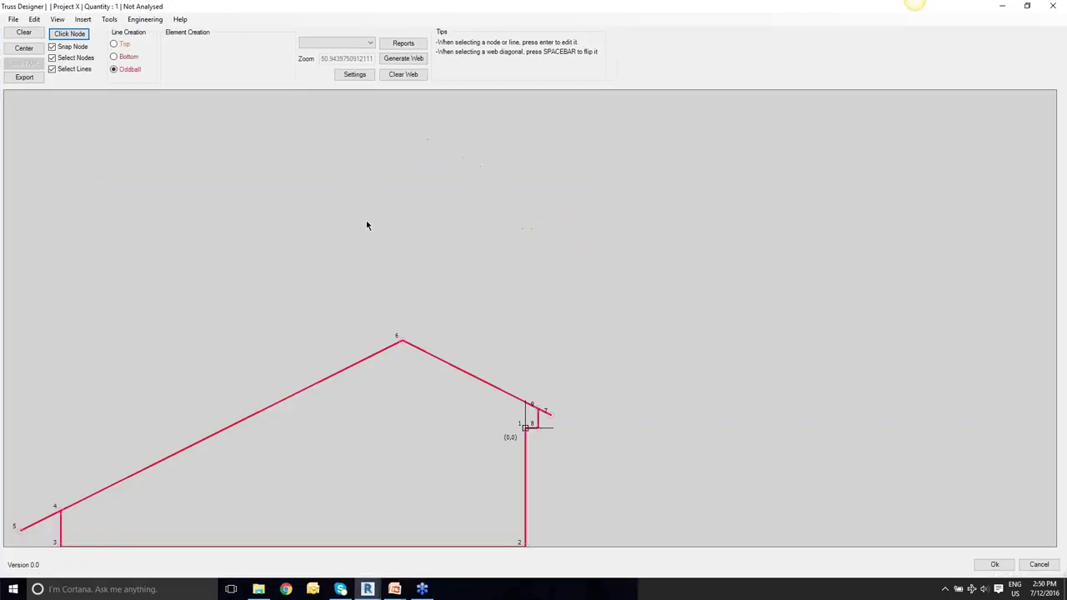
pyautogui.click(25, 48)
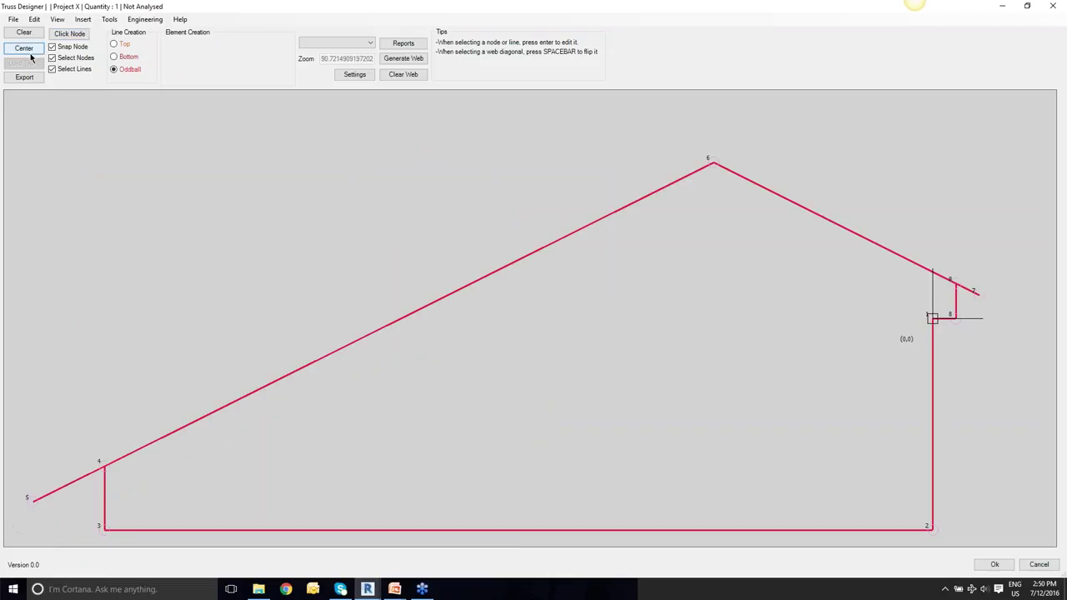
pyautogui.click(954, 320)
pyautogui.click(796, 202)
pyautogui.press('Return')
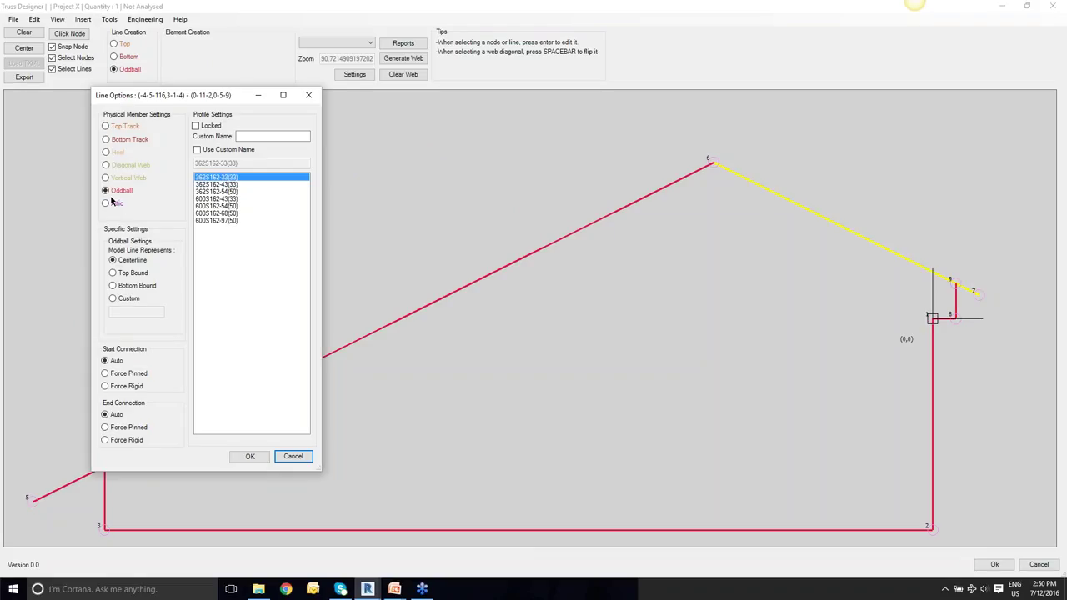
pyautogui.click(106, 126)
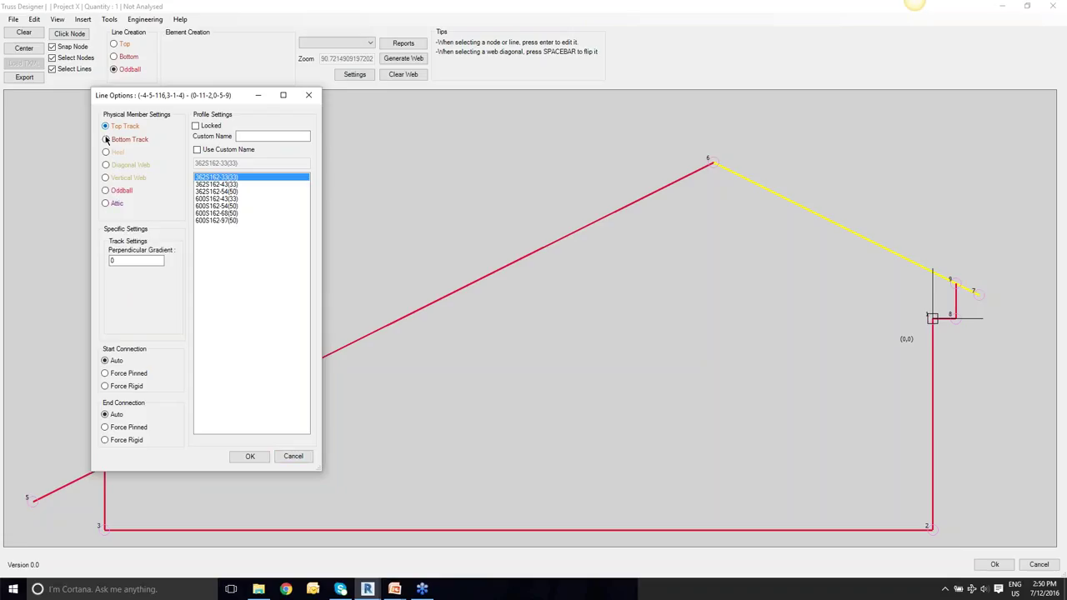
pyautogui.click(235, 461)
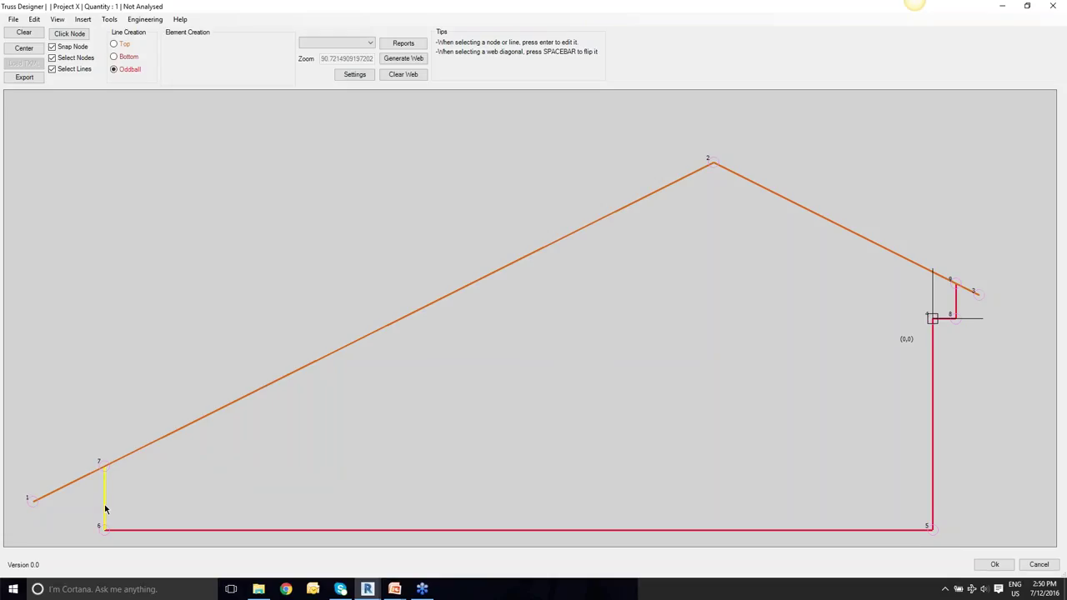
# Apply the line change to the bottom chord and eave segment, then generate the web members.
pyautogui.click(260, 532)
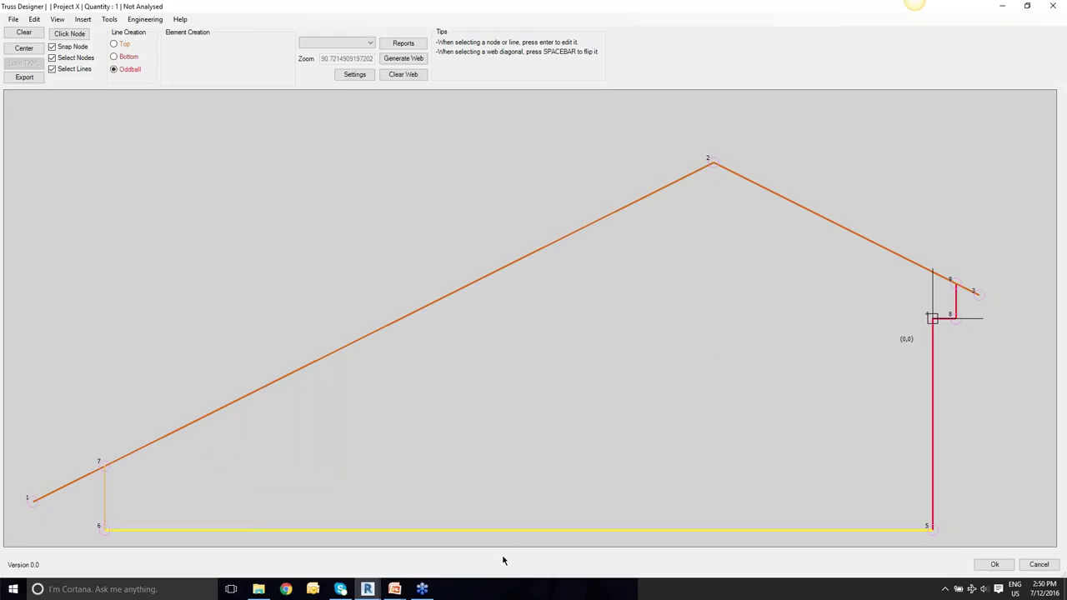
pyautogui.click(931, 406)
pyautogui.click(942, 323)
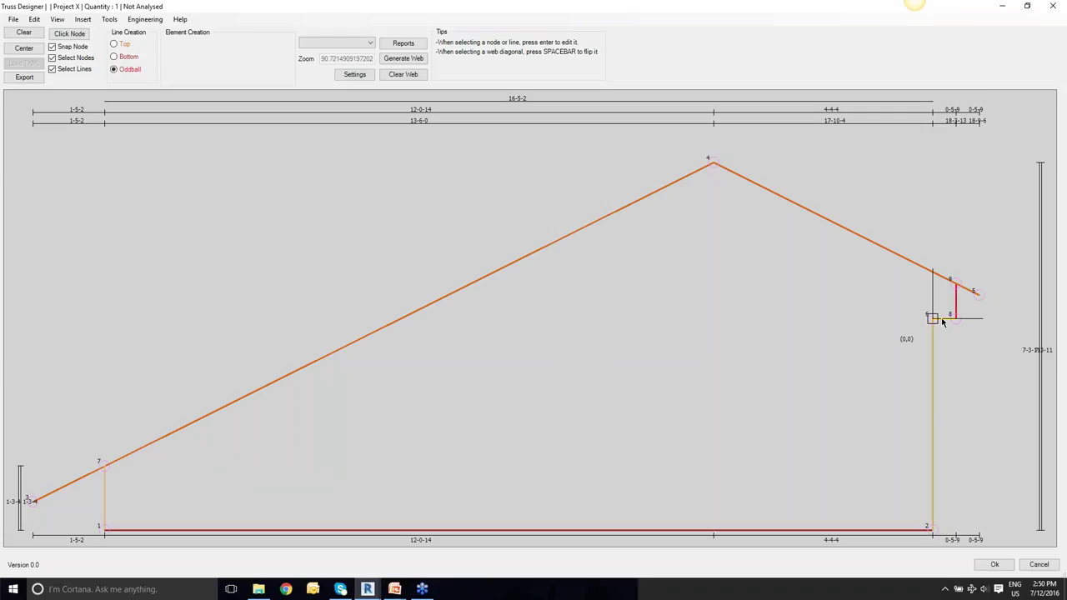
pyautogui.click(954, 313)
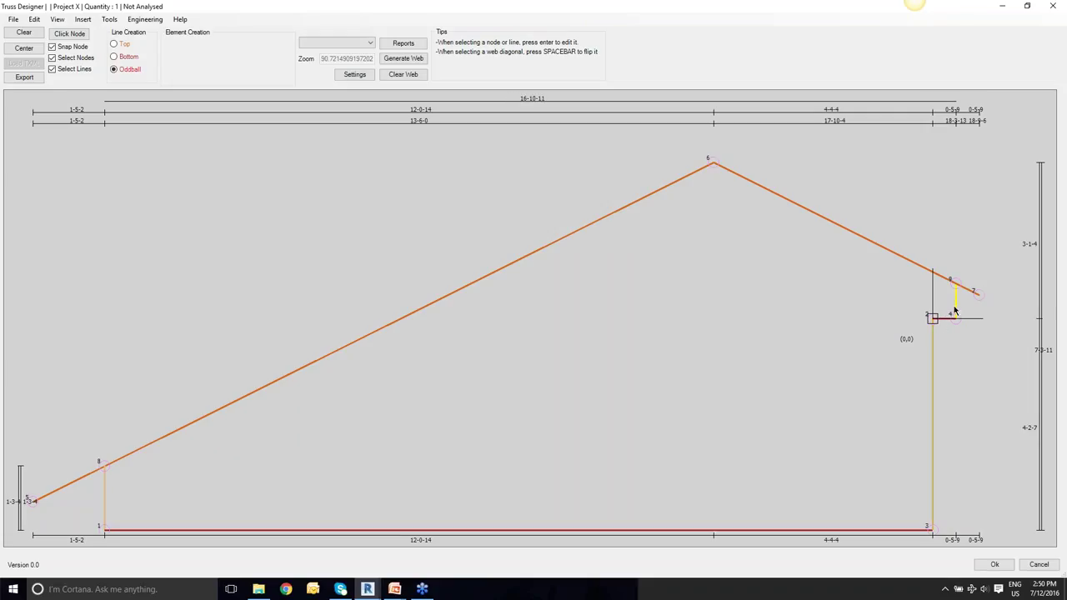
pyautogui.click(405, 59)
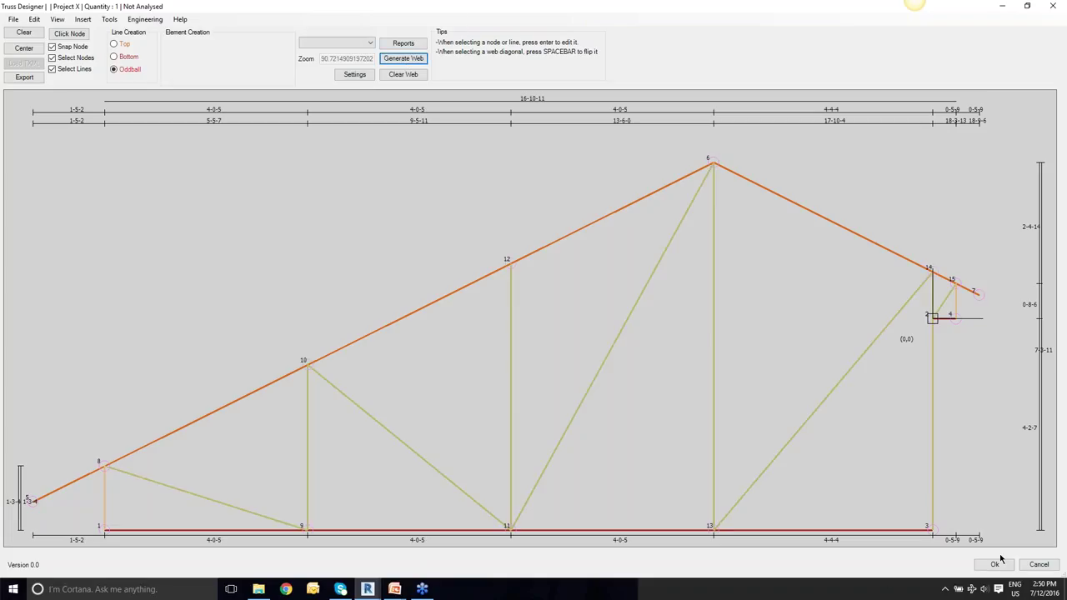
pyautogui.click(946, 305)
# Return the CustomTruss-0 assembly to the Odd-Ball view, dismiss warnings, orbit, and deselect it.
pyautogui.click(994, 564)
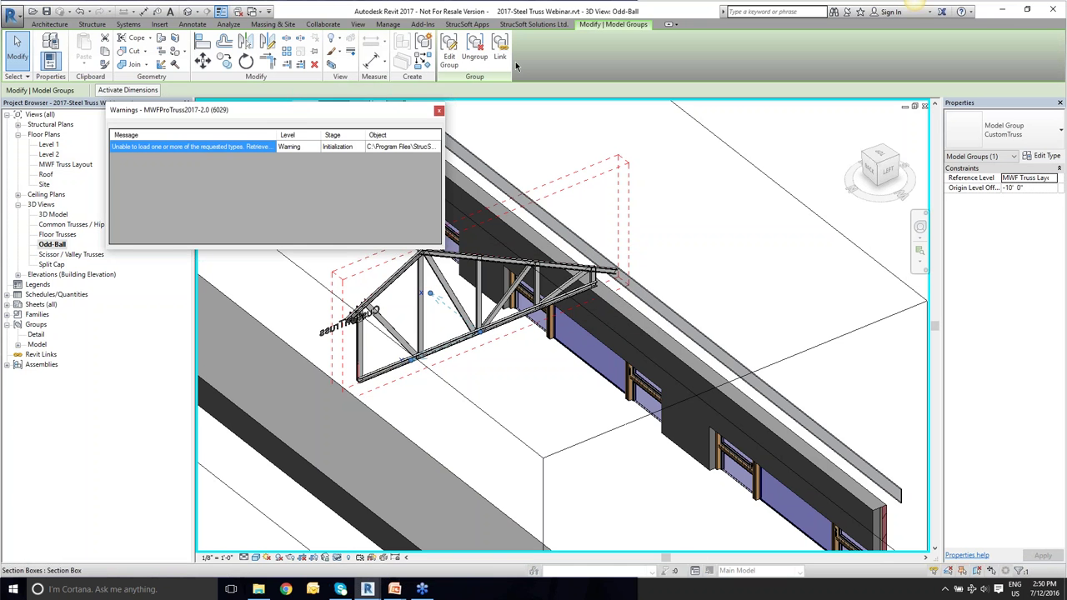
pyautogui.click(440, 110)
pyautogui.keyDown('shift'); pyautogui.moveTo(463, 341); pyautogui.dragTo(364, 436, button='middle'); pyautogui.keyUp('shift')
pyautogui.scroll(4, 333, 417)
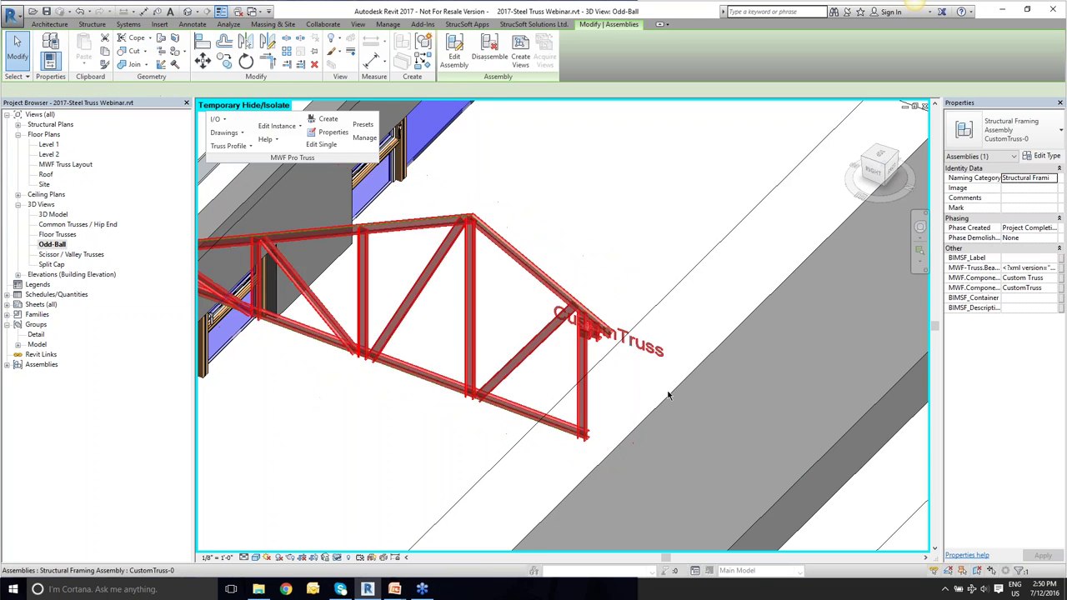
pyautogui.scroll(-5, 589, 222)
pyautogui.keyDown('shift'); pyautogui.moveTo(500, 350); pyautogui.dragTo(392, 267, button='middle'); pyautogui.keyUp('shift')
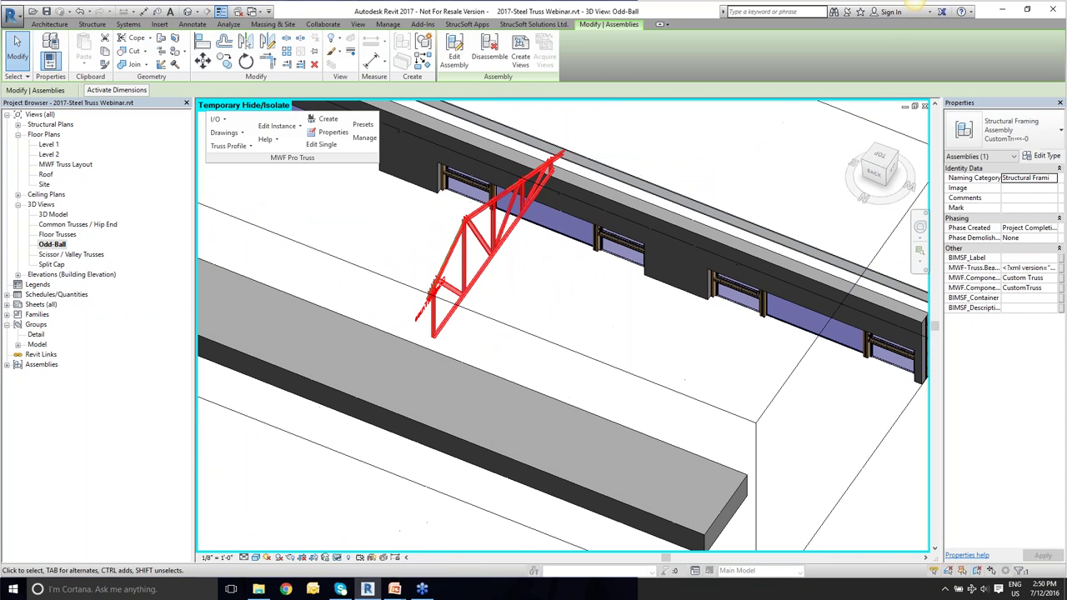
pyautogui.press('Escape')
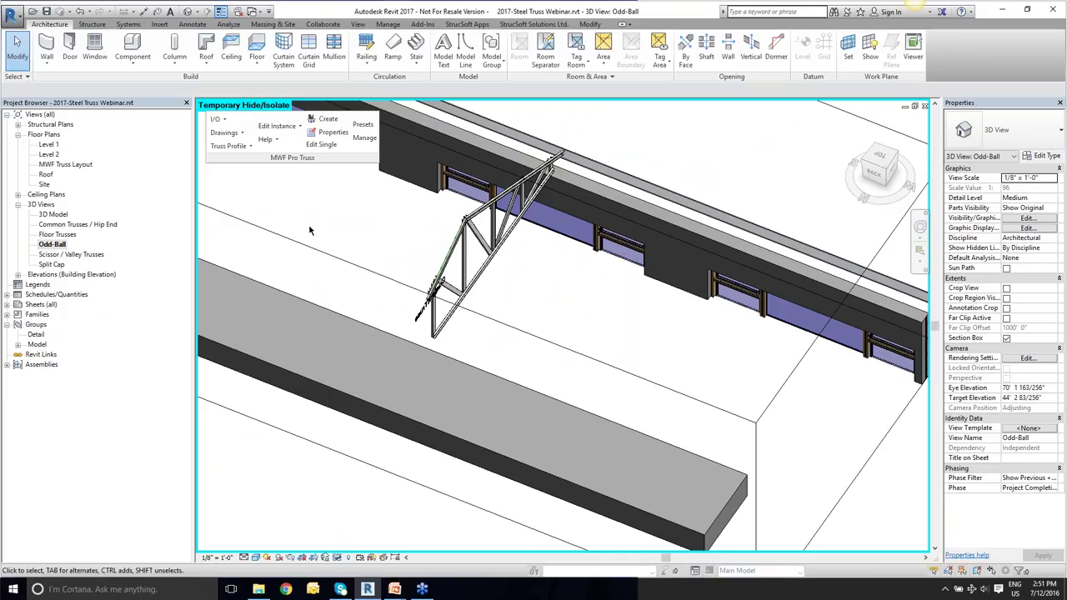
# Open the Floor Trusses 3D view and orbit to an angled top-down look.
pyautogui.click(66, 237)
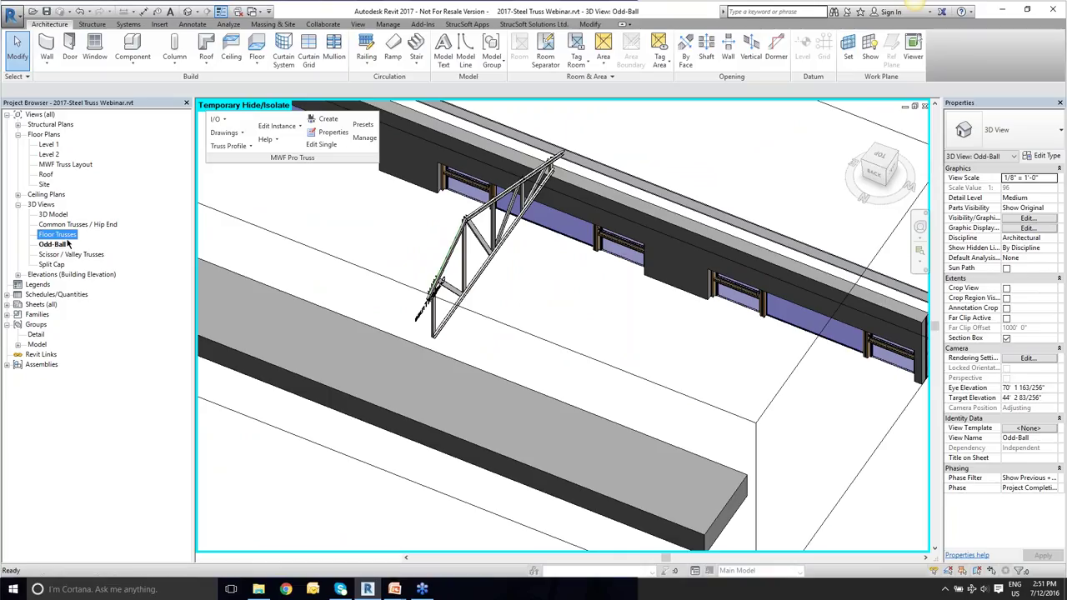
pyautogui.doubleClick(66, 237)
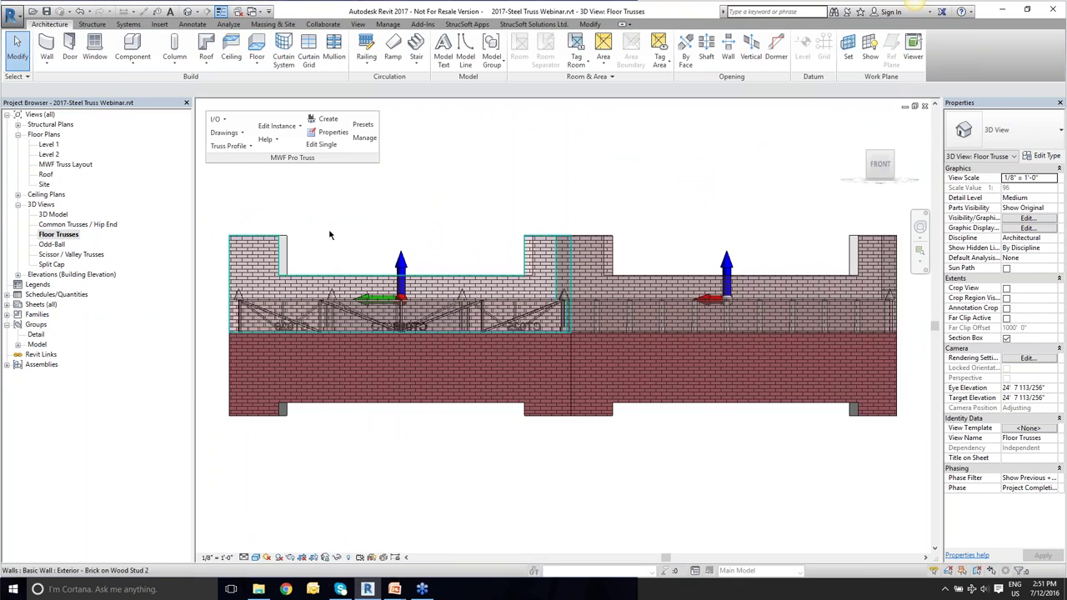
pyautogui.keyDown('shift'); pyautogui.moveTo(375, 316); pyautogui.dragTo(500, 319, button='middle'); pyautogui.keyUp('shift')
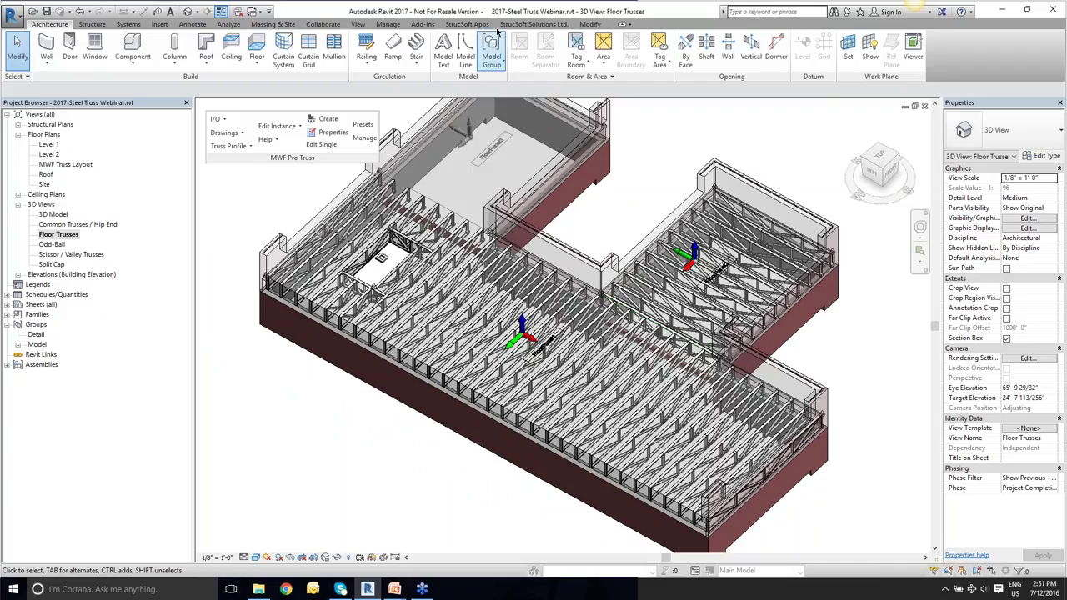
# Float the MWF Pro Floor panel from the StrucSoft Solutions tab over the view.
pyautogui.click(534, 23)
pyautogui.click(375, 116)
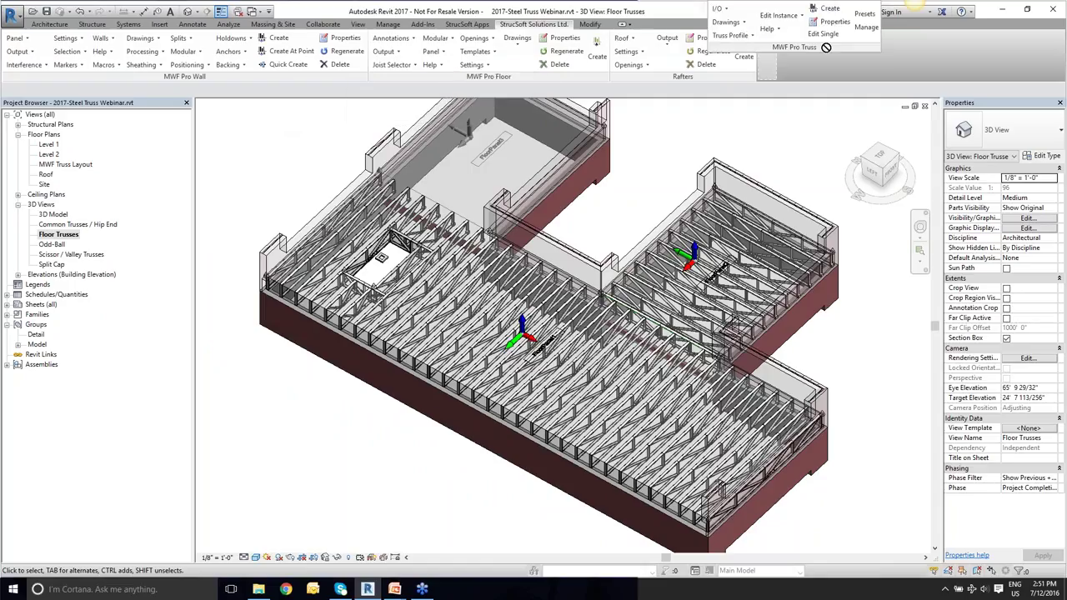
pyautogui.moveTo(488, 78); pyautogui.dragTo(349, 140)
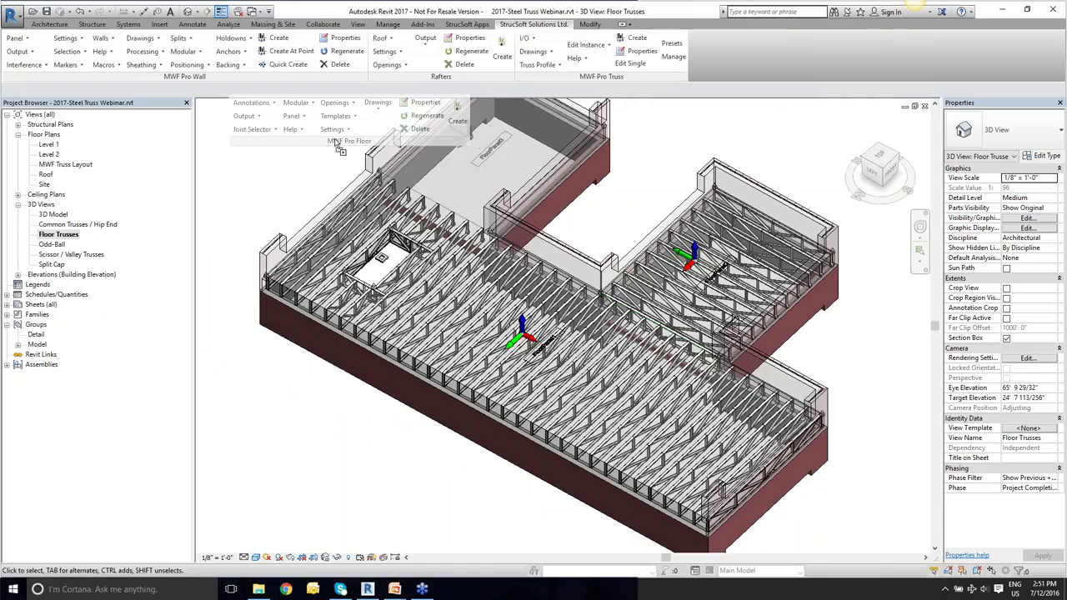
pyautogui.moveTo(375, 259); pyautogui.dragTo(394, 342, button='middle')
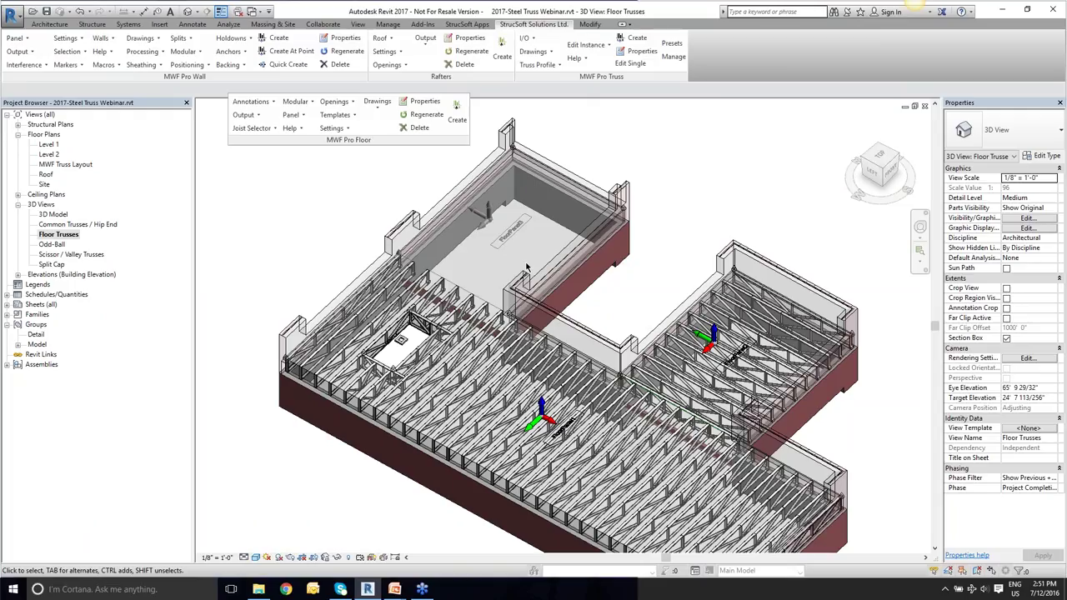
# Select the roof-level floor and its floor panel direction arrow.
pyautogui.click(421, 250)
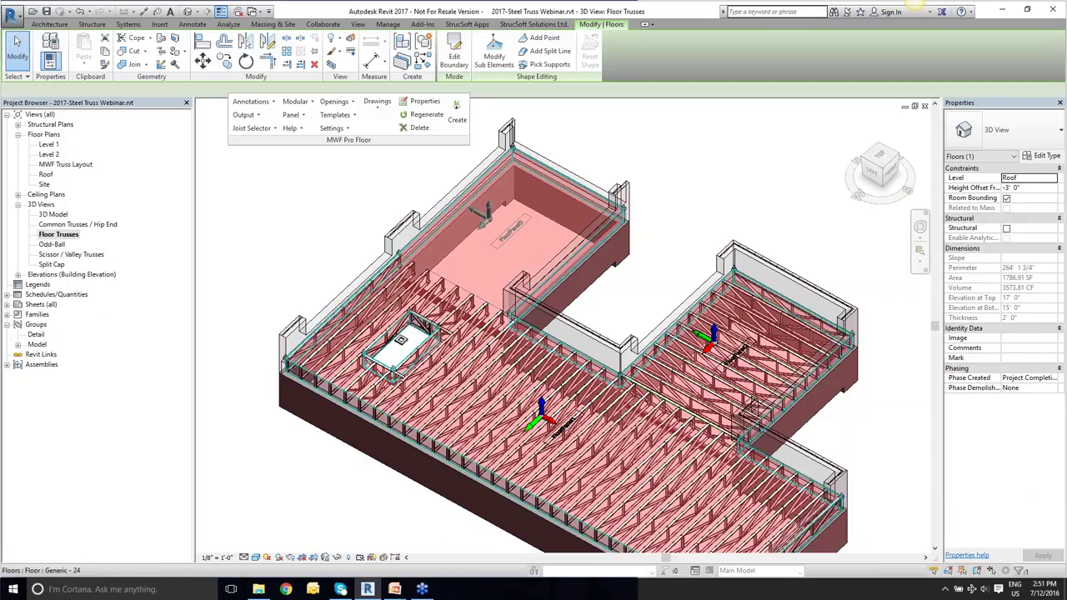
pyautogui.scroll(-2, 422, 250)
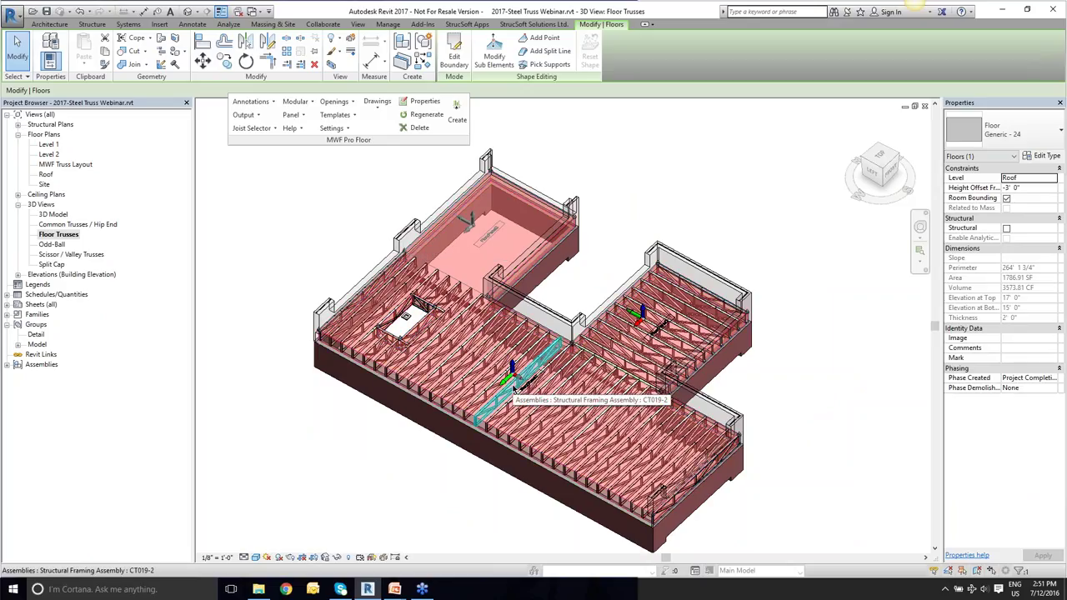
pyautogui.click(497, 233)
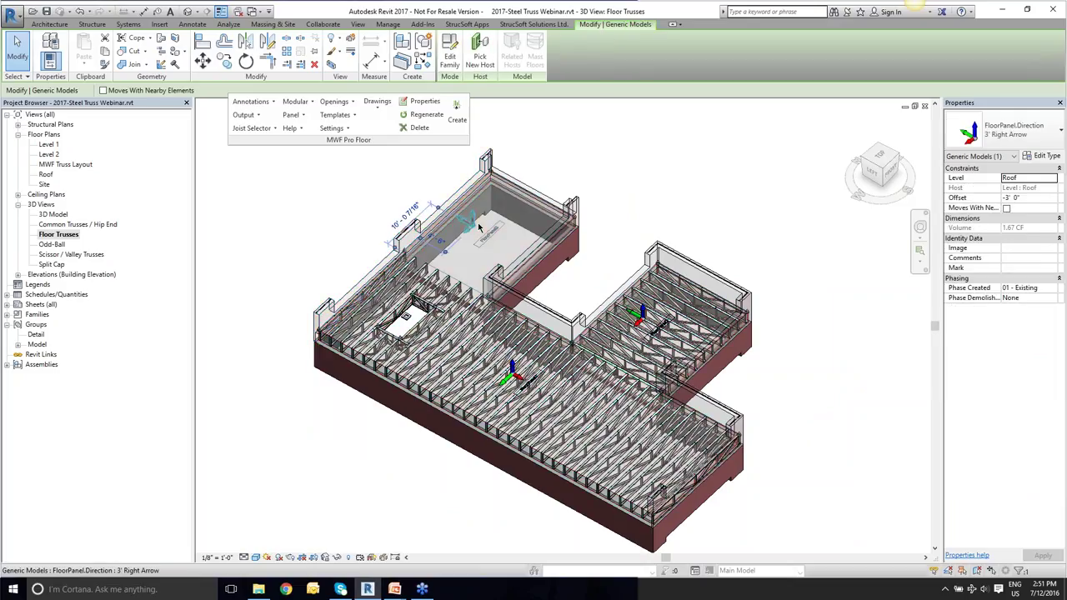
pyautogui.scroll(2, 505, 233)
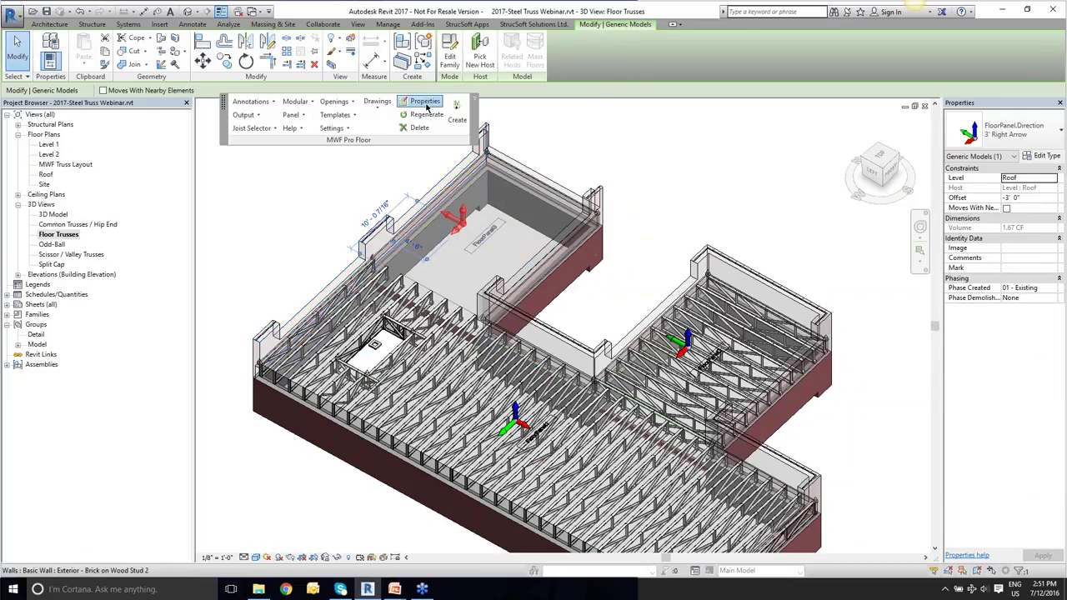
pyautogui.click(426, 103)
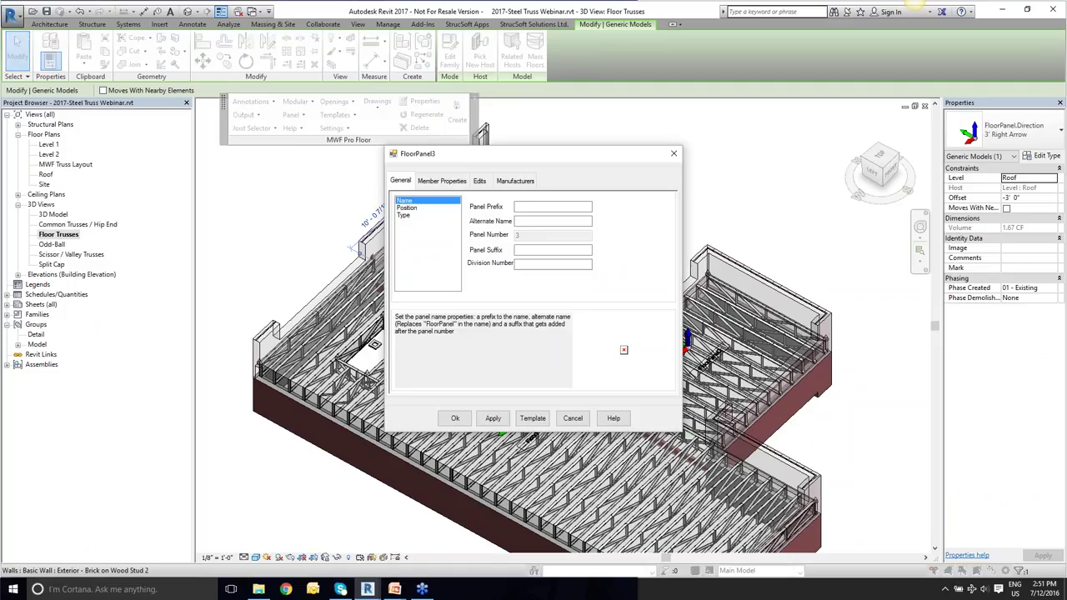
pyautogui.click(442, 181)
pyautogui.click(408, 205)
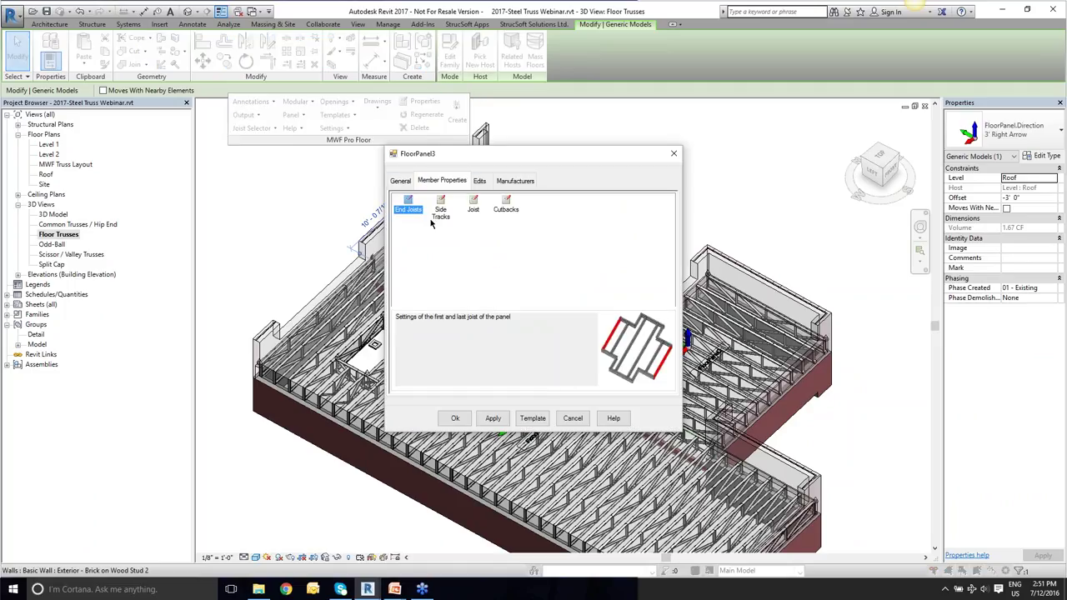
pyautogui.click(473, 202)
pyautogui.doubleClick(473, 203)
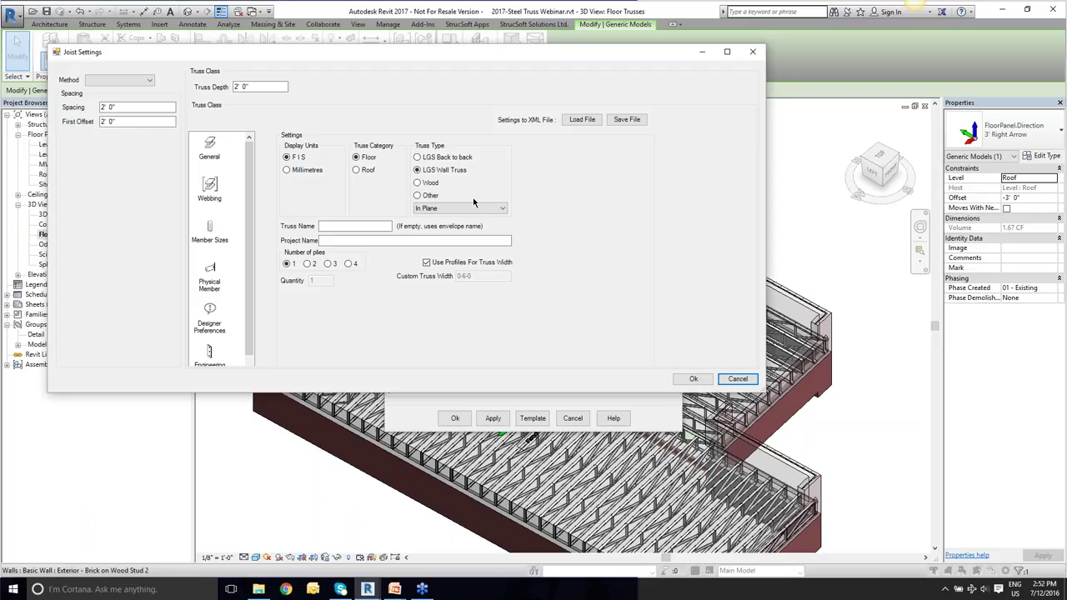
pyautogui.click(212, 190)
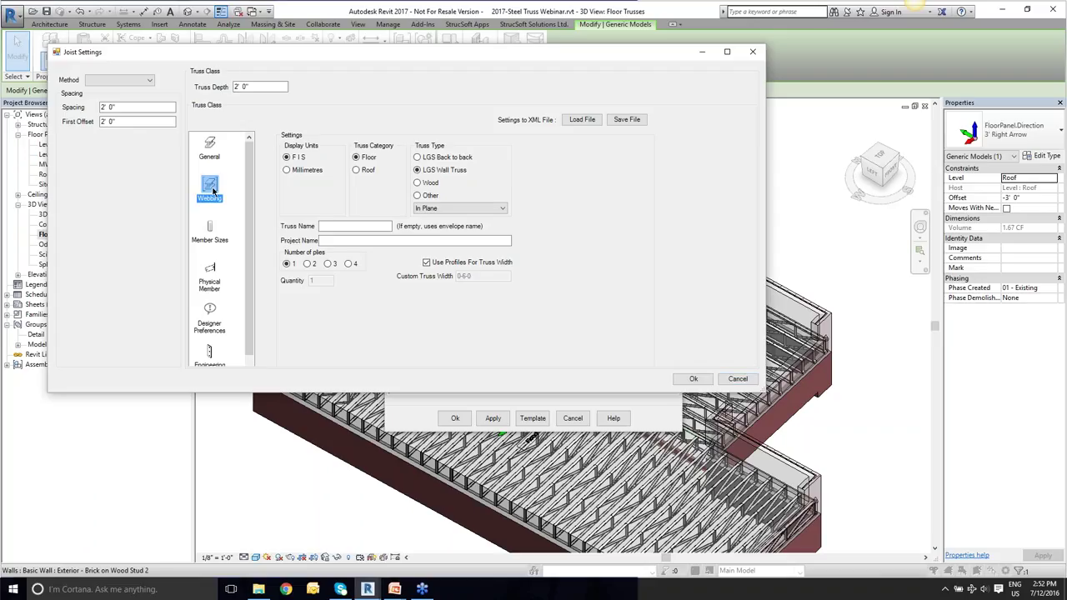
pyautogui.click(223, 240)
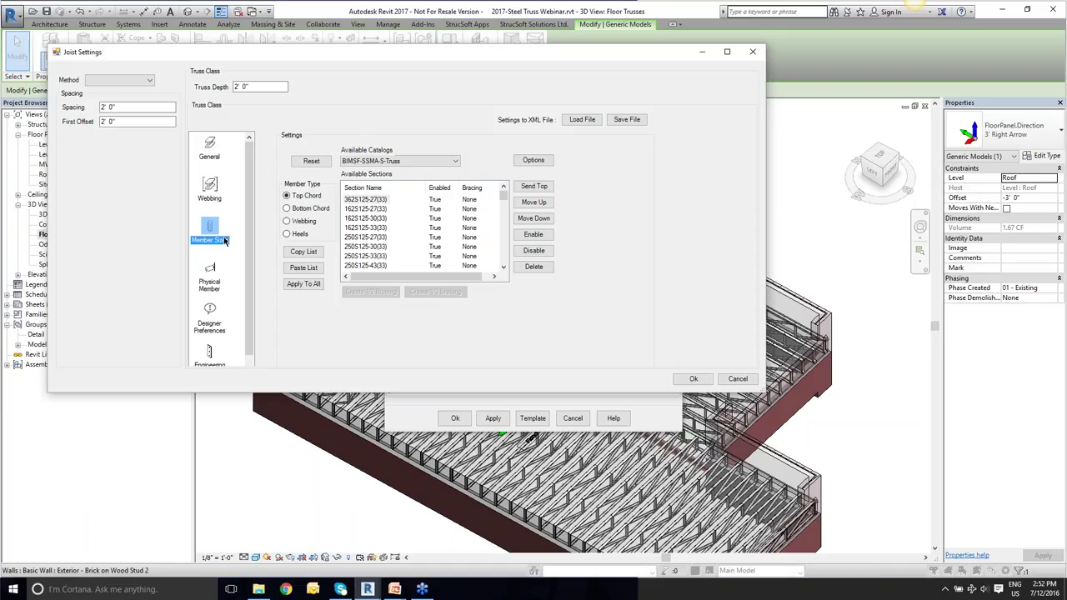
pyautogui.click(737, 379)
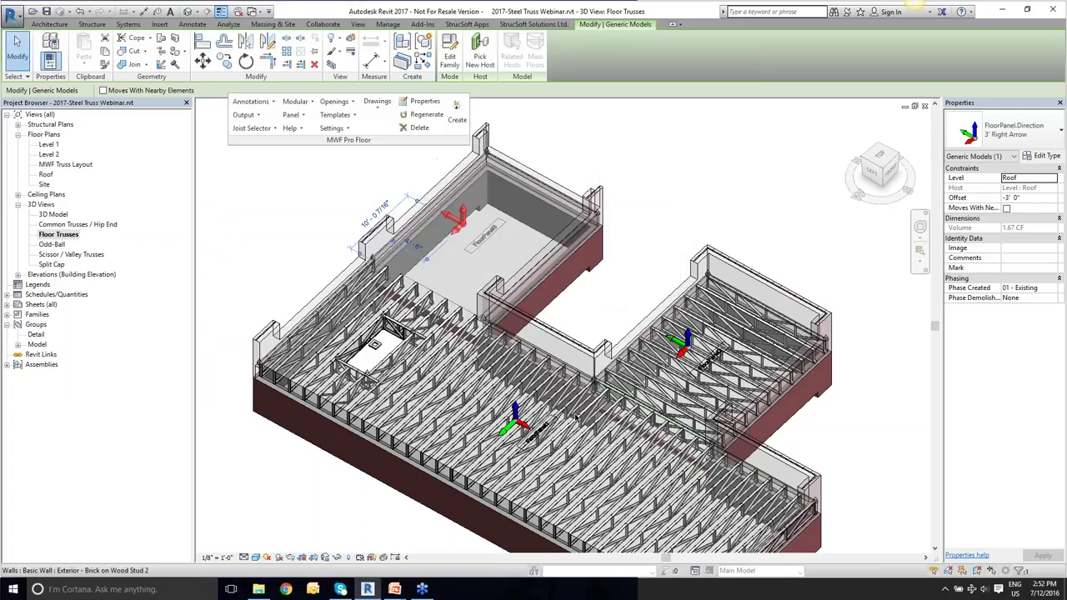
# Switch to the FRAMED.rvt {3D} view and orbit around the roof and entrance canopy trusses.
pyautogui.click(269, 184)
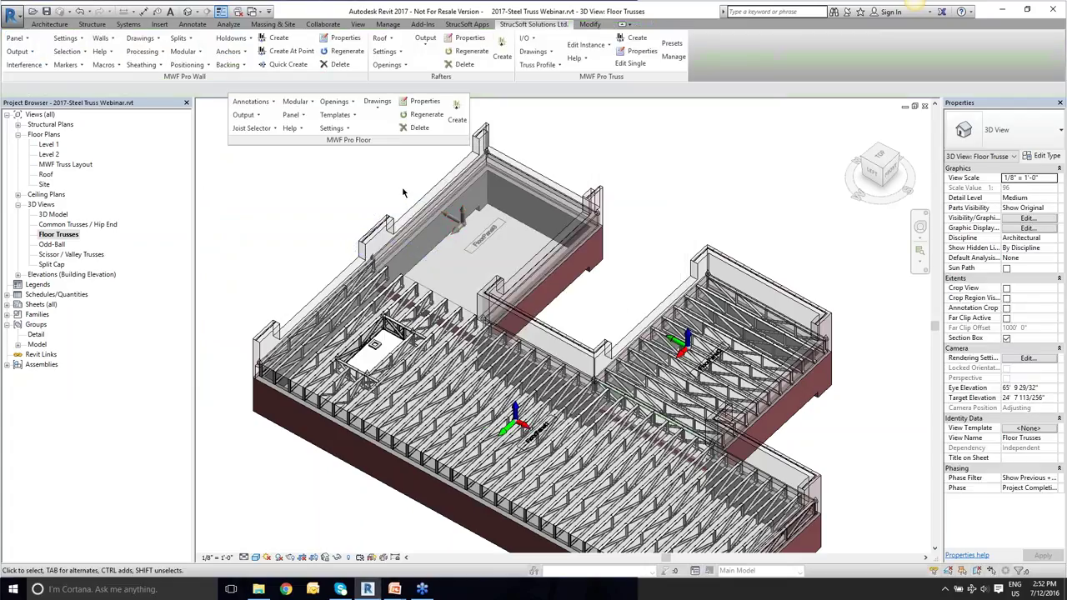
pyautogui.click(357, 23)
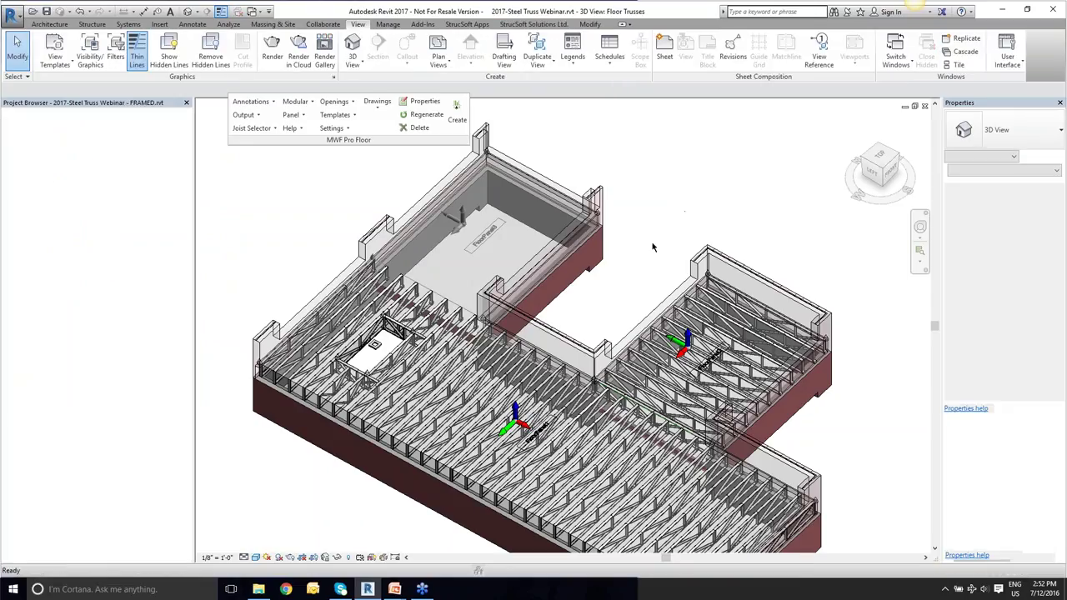
pyautogui.hotkey('ctrl', 'Tab')
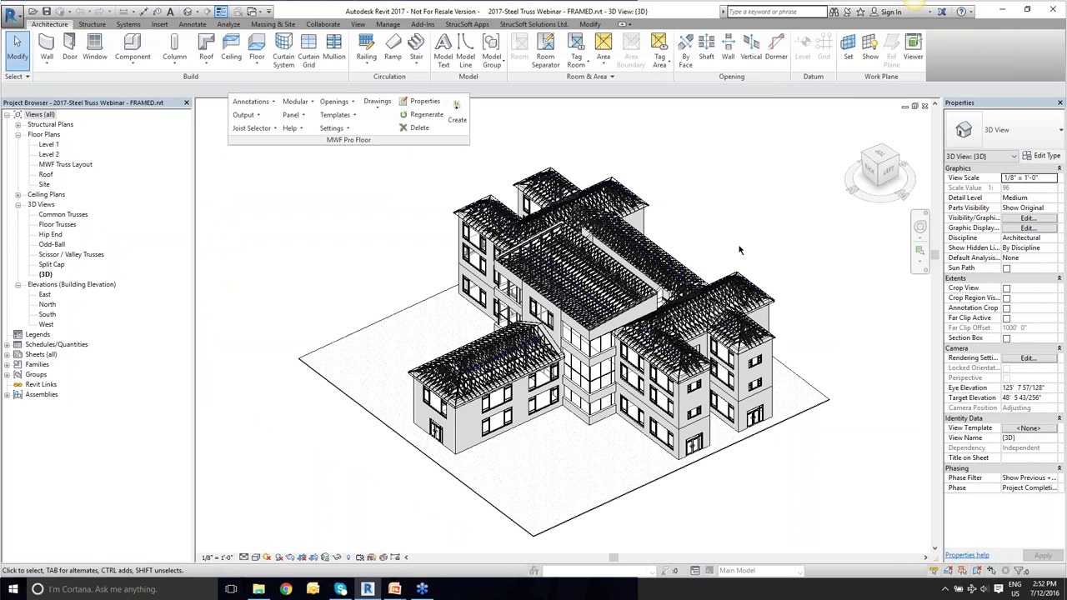
pyautogui.scroll(6, 658, 296)
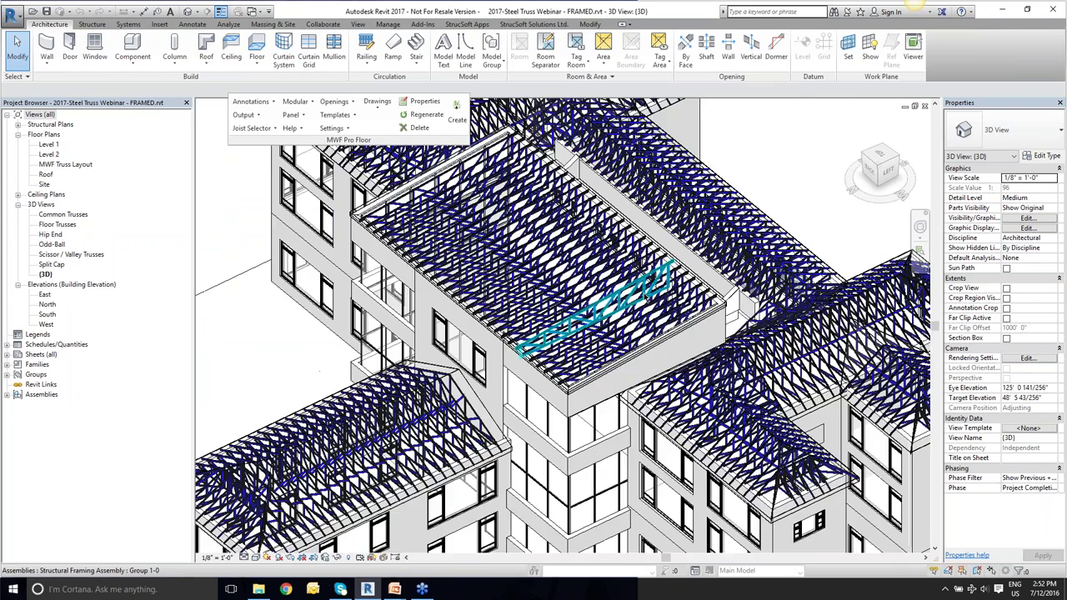
pyautogui.click(631, 296)
pyautogui.keyDown('shift'); pyautogui.moveTo(631, 297); pyautogui.dragTo(492, 479, button='middle'); pyautogui.keyUp('shift')
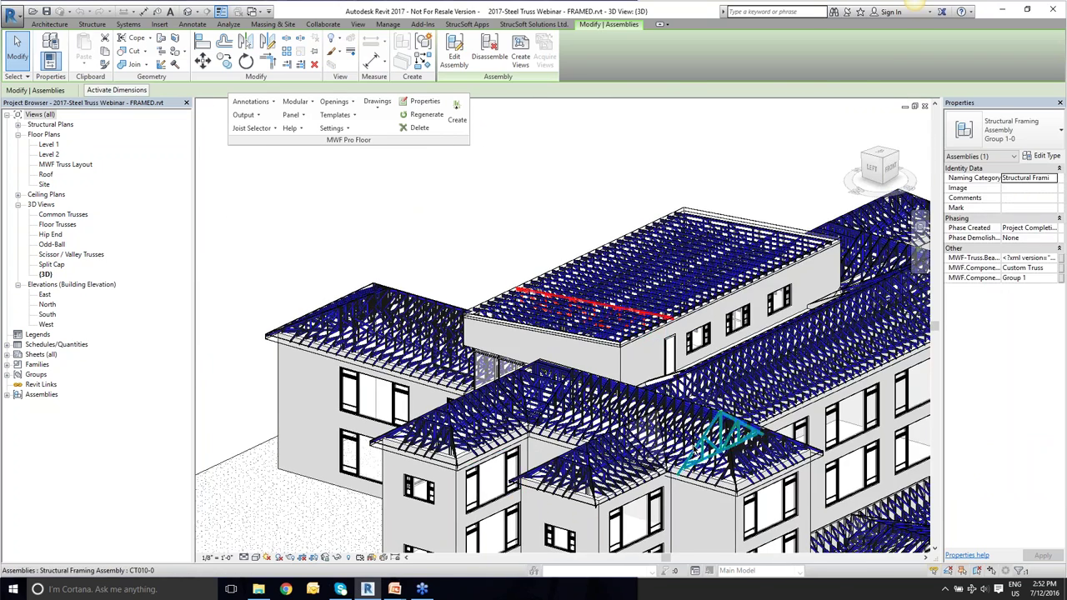
pyautogui.moveTo(575, 477); pyautogui.dragTo(600, 316, button='middle')
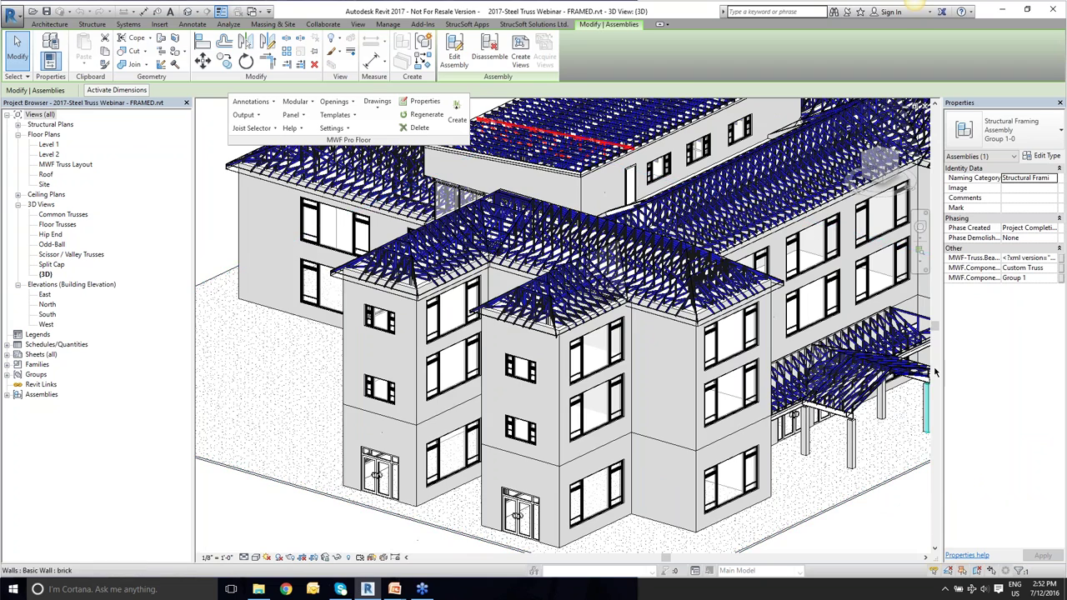
pyautogui.scroll(-3, 800, 450)
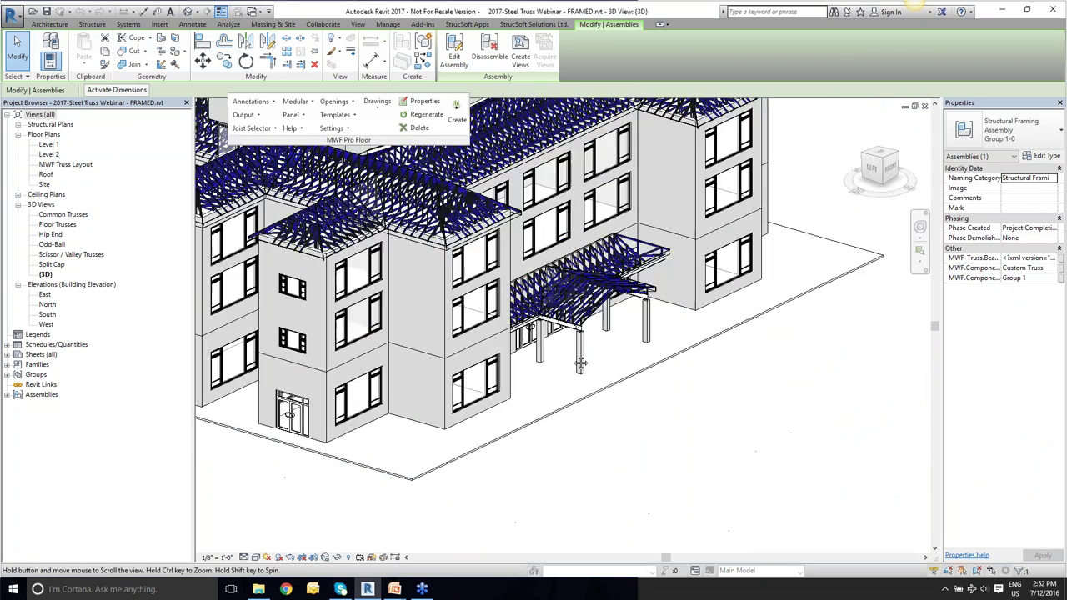
pyautogui.click(685, 450)
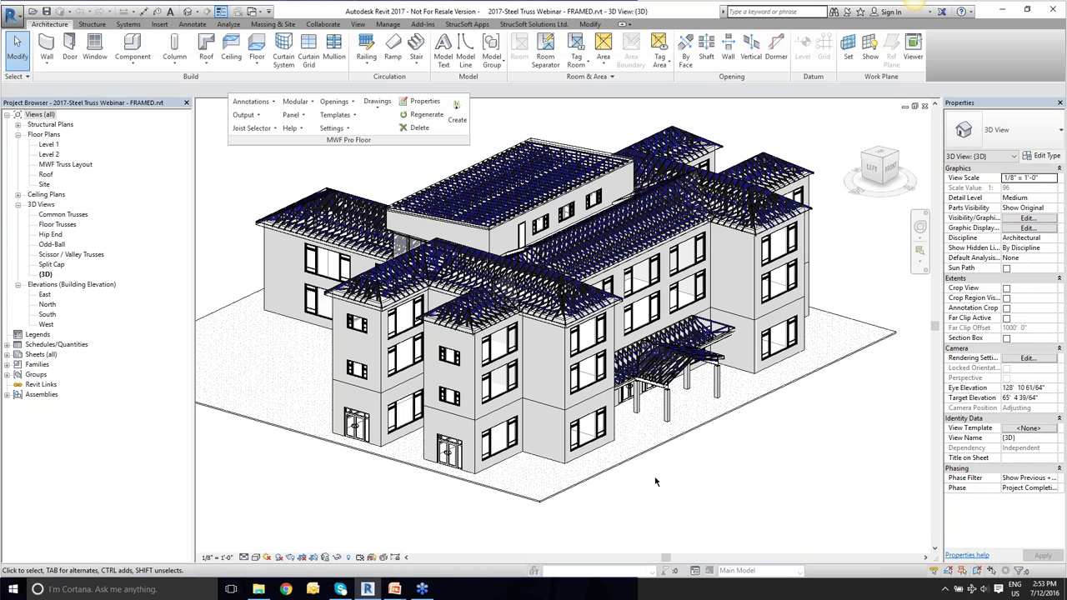
# Minimise the windows to the desktop and play ProjectCreationTimeLapse.mp4.
pyautogui.click(258, 589)
pyautogui.click(872, 33)
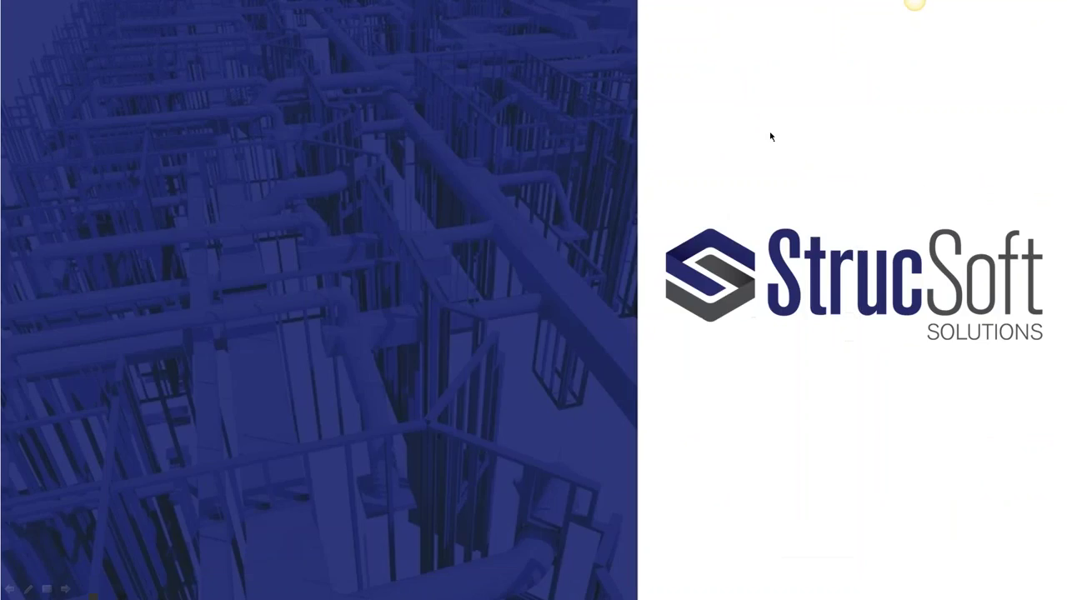
pyautogui.press('Escape')
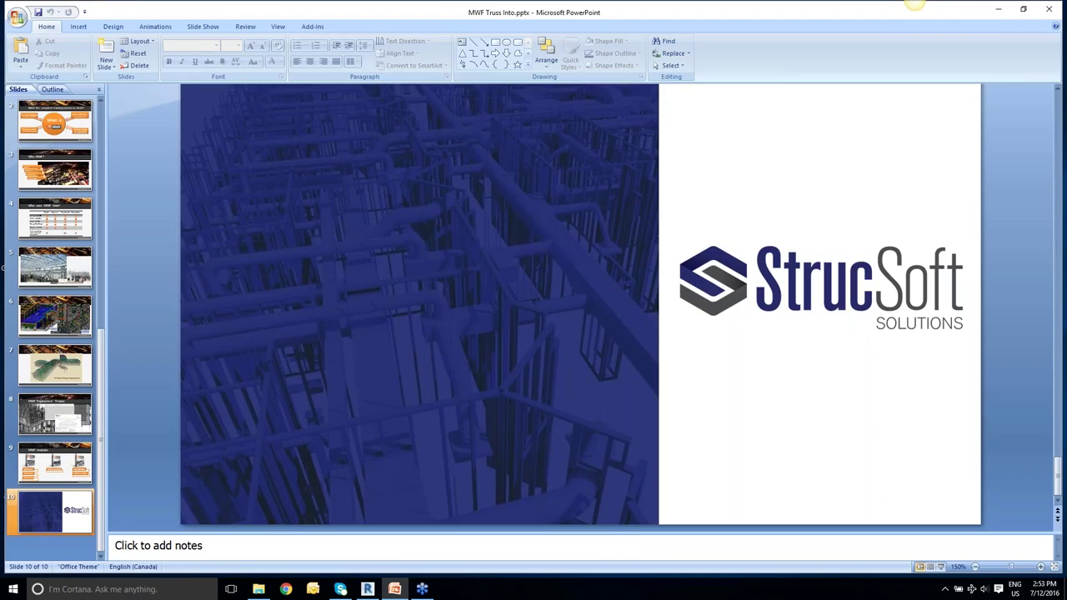
pyautogui.click(1001, 8)
pyautogui.doubleClick(611, 141)
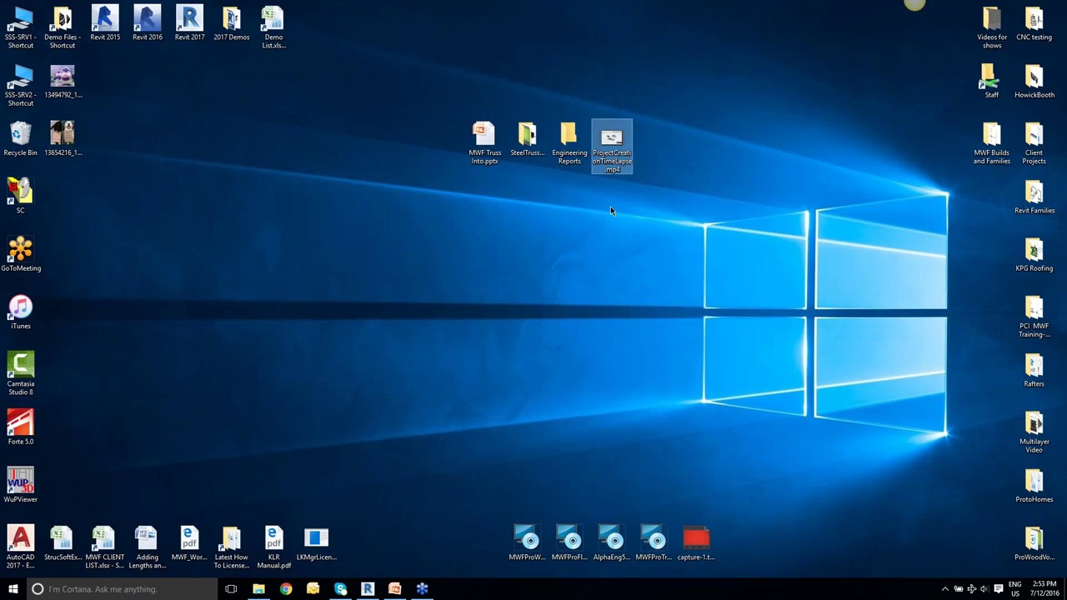
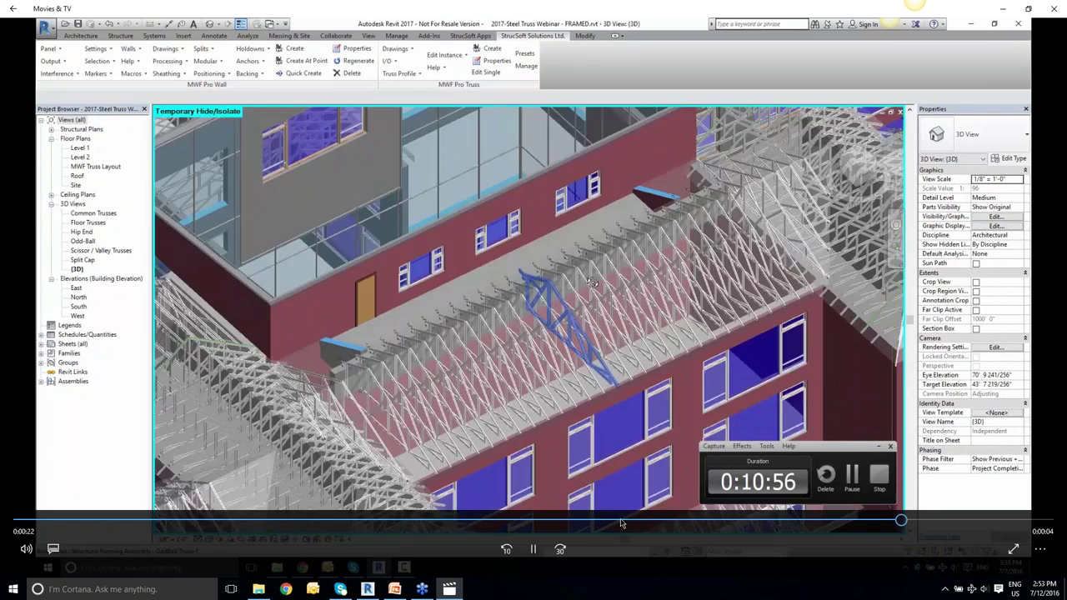
# Pause and close the Movies & TV recording, returning to the Revit FRAMED steel truss project.
pyautogui.press('space')
pyautogui.hotkey('alt', 'F4')
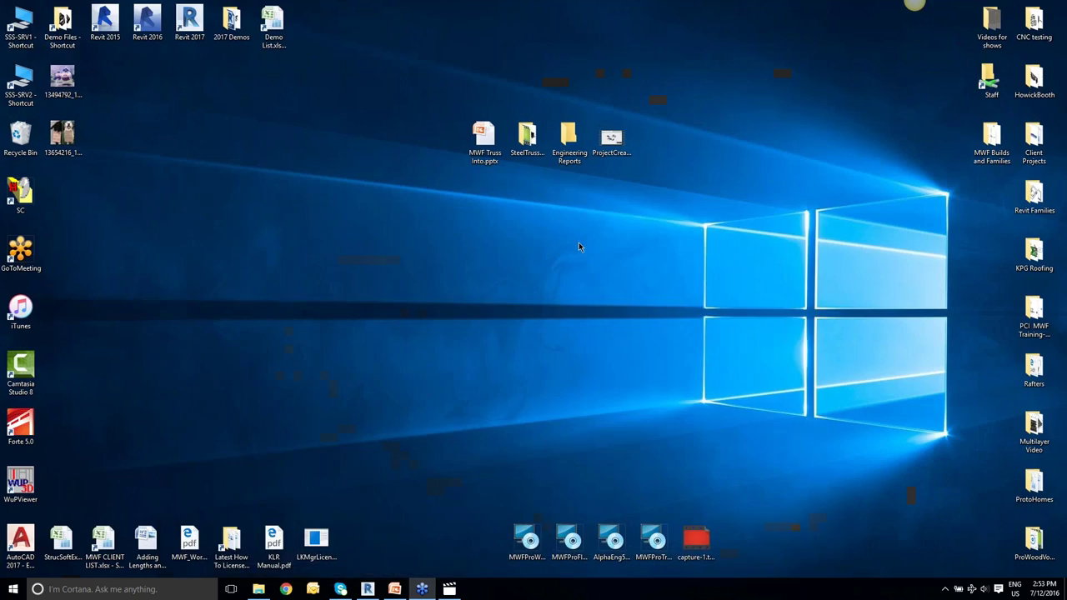
pyautogui.click(367, 589)
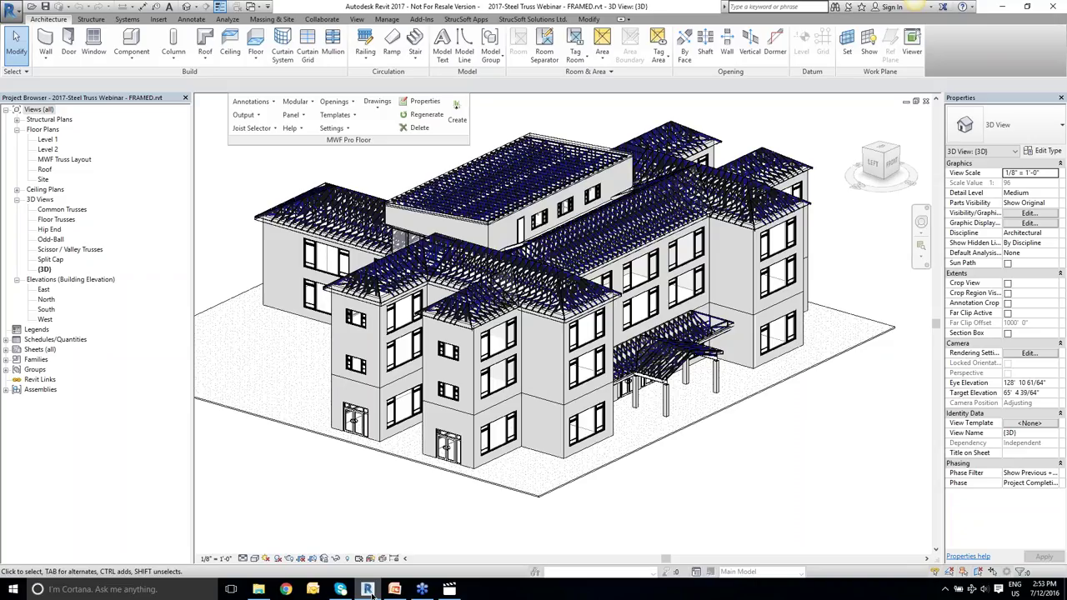
# Float the MWF Pro Truss panel and show the Create Truss Engineering page with LGS-B2B roof loads.
pyautogui.click(534, 19)
pyautogui.moveTo(230, 117); pyautogui.dragTo(700, 33)
pyautogui.moveTo(618, 77); pyautogui.dragTo(316, 146)
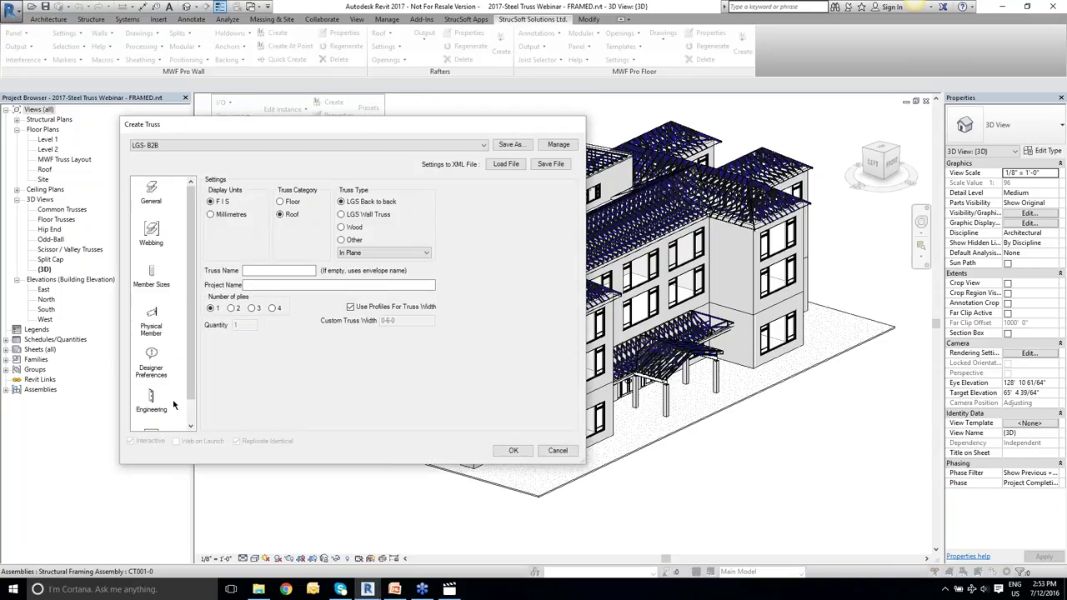
pyautogui.click(163, 375)
pyautogui.click(152, 404)
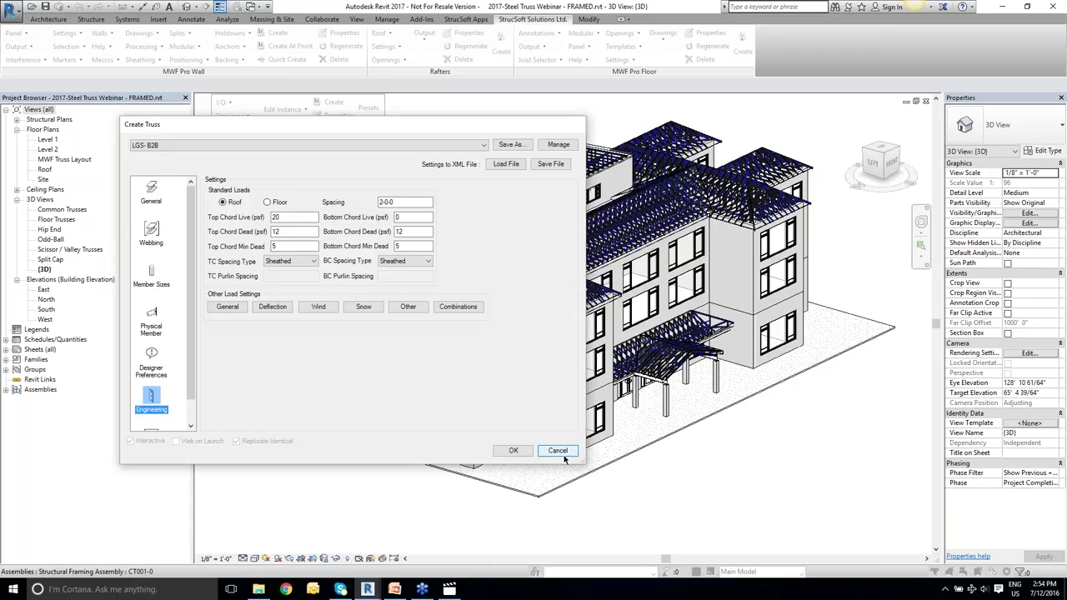
# Import the Truss Settings.tsl list through Manage, loading Default, Scissor Truss and Valley Set.
pyautogui.click(560, 146)
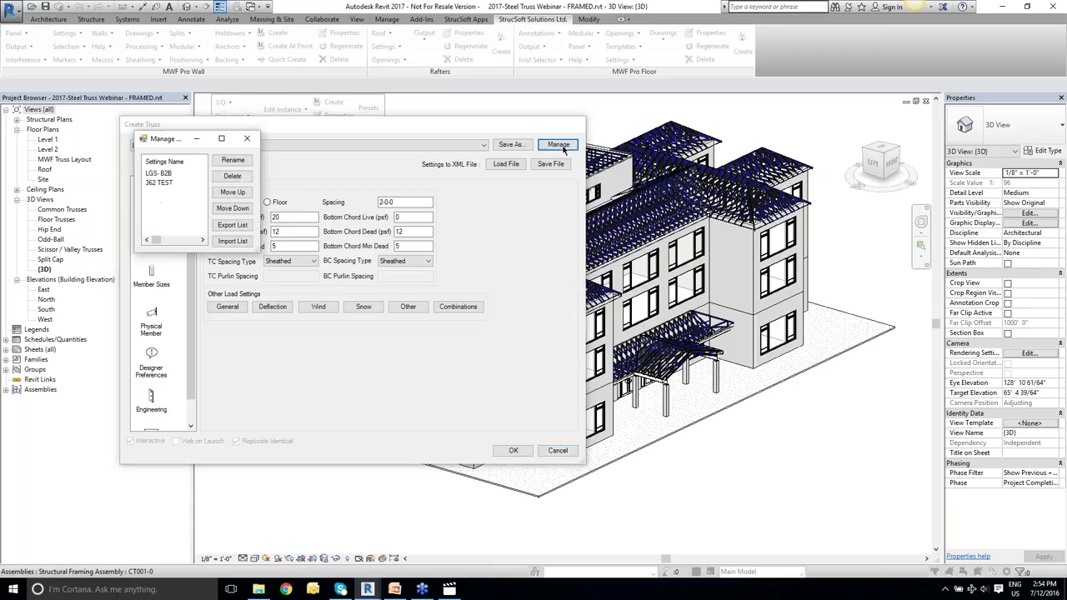
pyautogui.click(233, 241)
pyautogui.click(167, 141)
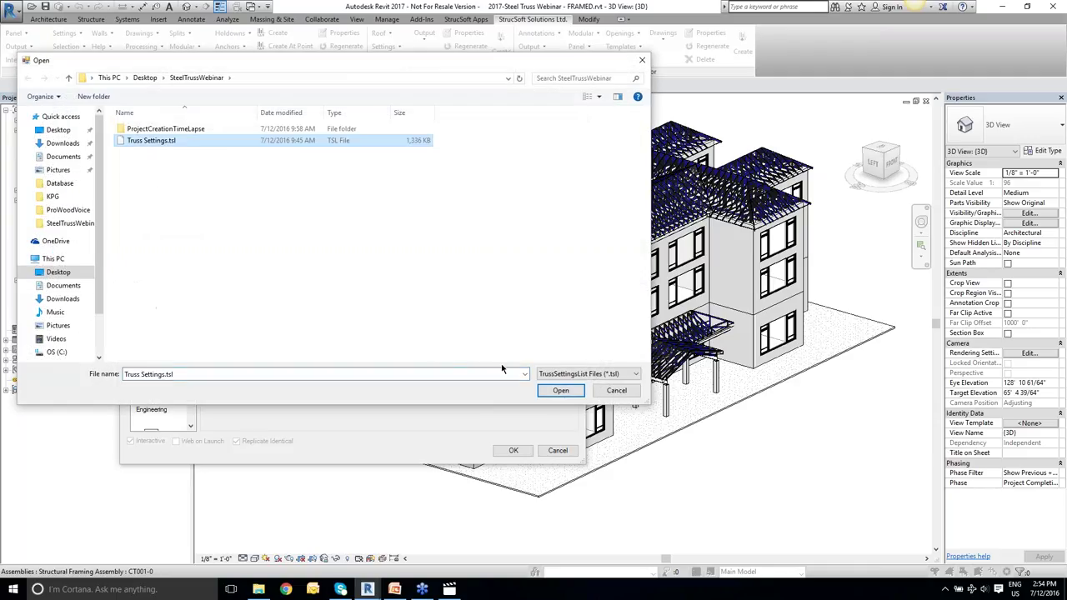
pyautogui.click(559, 389)
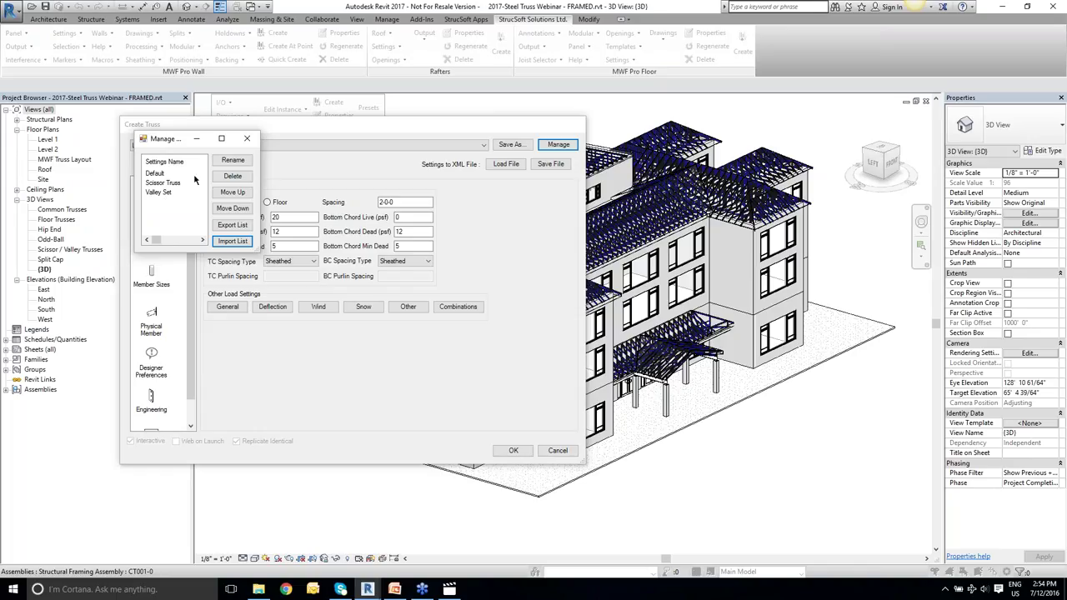
# Close the Manage dialog and cancel Create Truss without creating a truss.
pyautogui.click(247, 139)
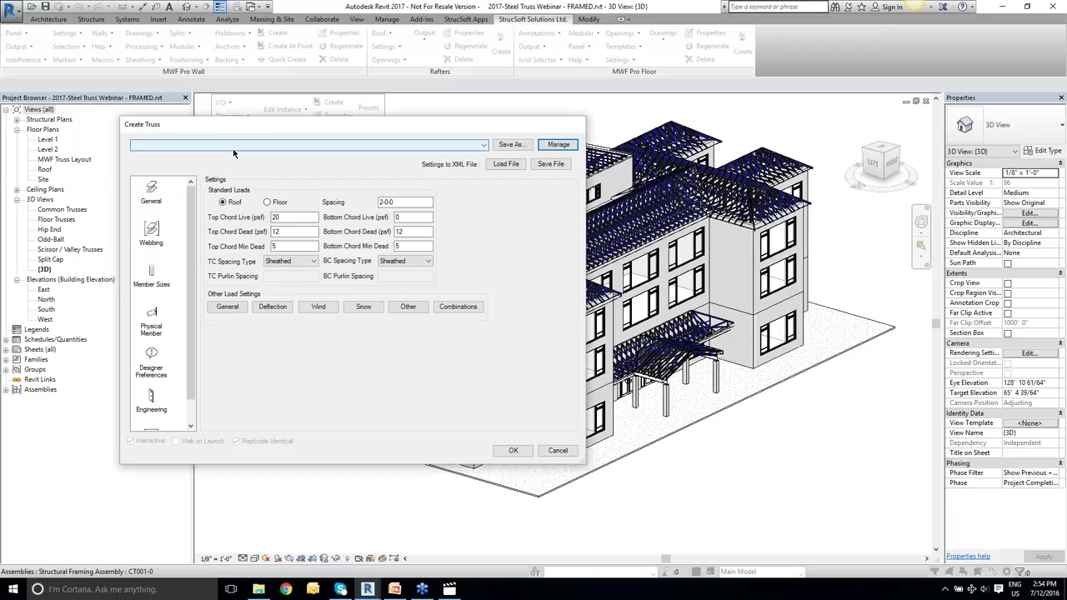
pyautogui.click(558, 450)
pyautogui.click(423, 590)
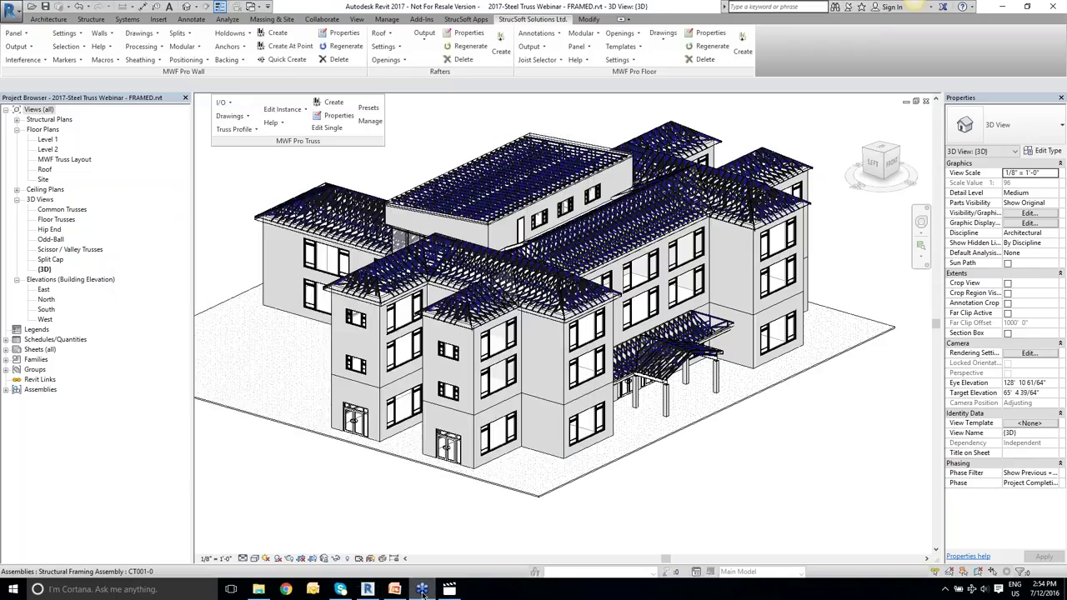